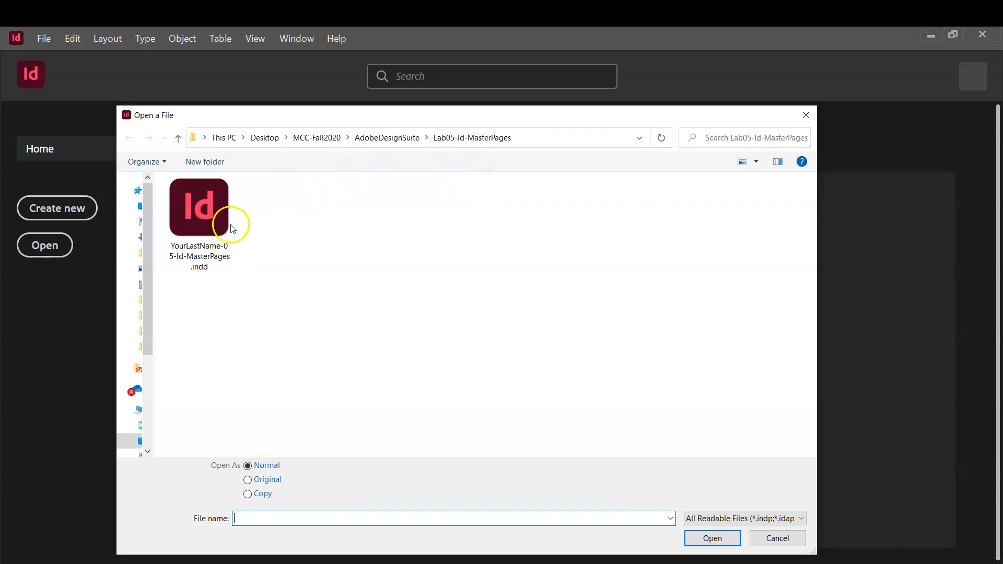
# Open YourLastName-05-Id-MasterPages.indd from the Lab05-Id-MasterPages folder
pyautogui.click(212, 211)
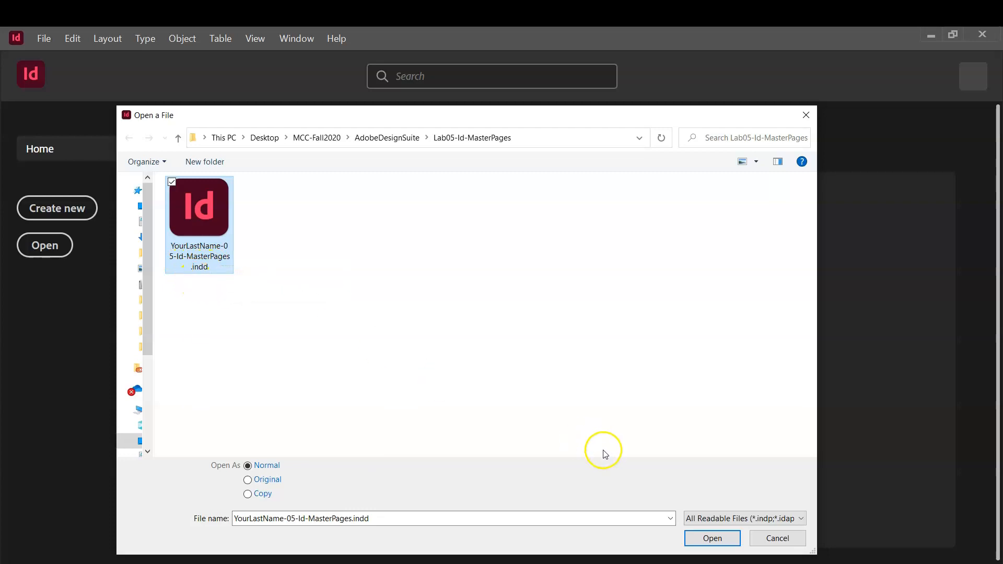
pyautogui.click(712, 539)
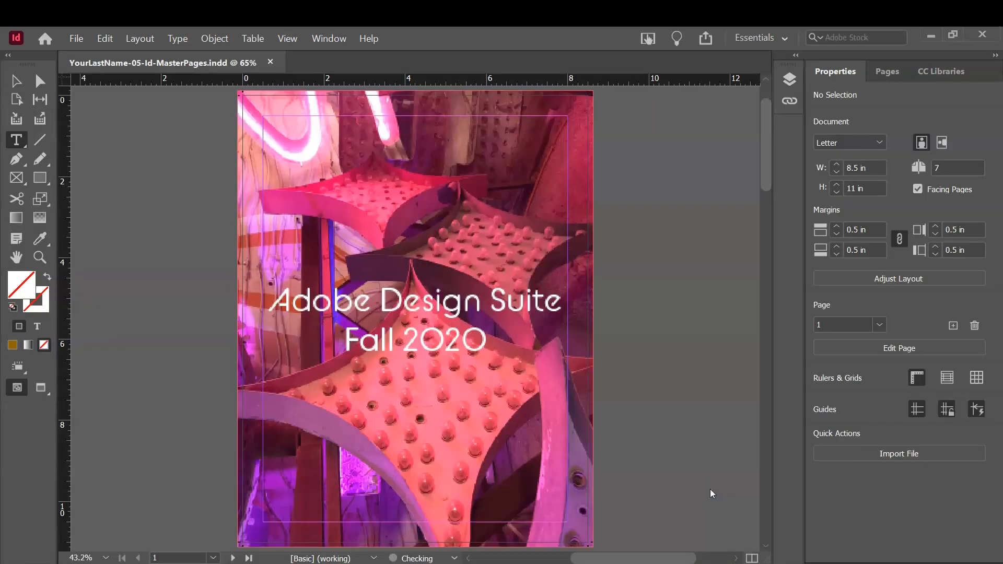
# Scroll to the page 2-3 spread and reset the Essentials workspace to its defaults
pyautogui.scroll(-1, 433, 376)
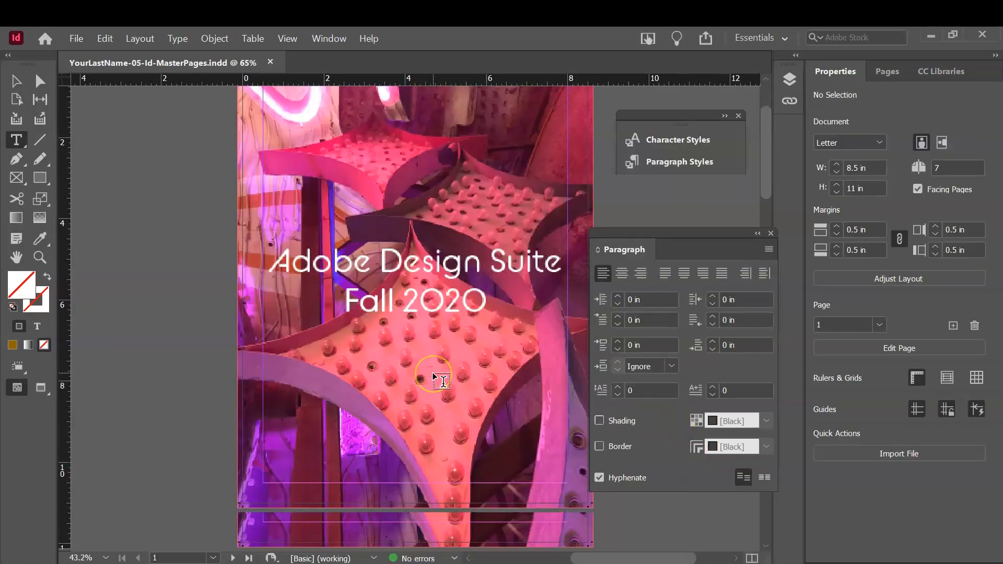
pyautogui.scroll(-3, 441, 380)
pyautogui.scroll(-2, 442, 380)
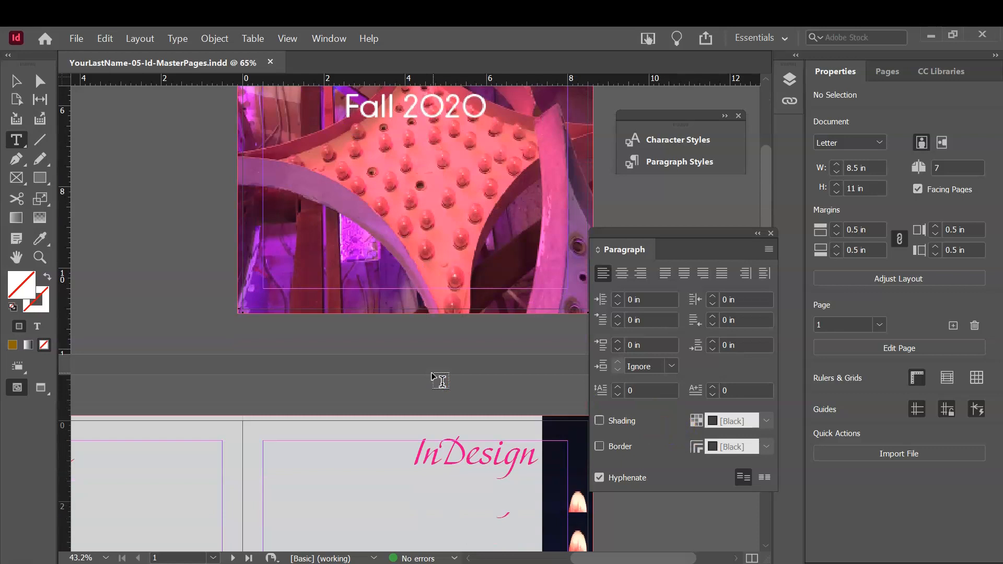
pyautogui.scroll(-3, 440, 380)
pyautogui.scroll(-2, 440, 380)
pyautogui.scroll(-1, 440, 382)
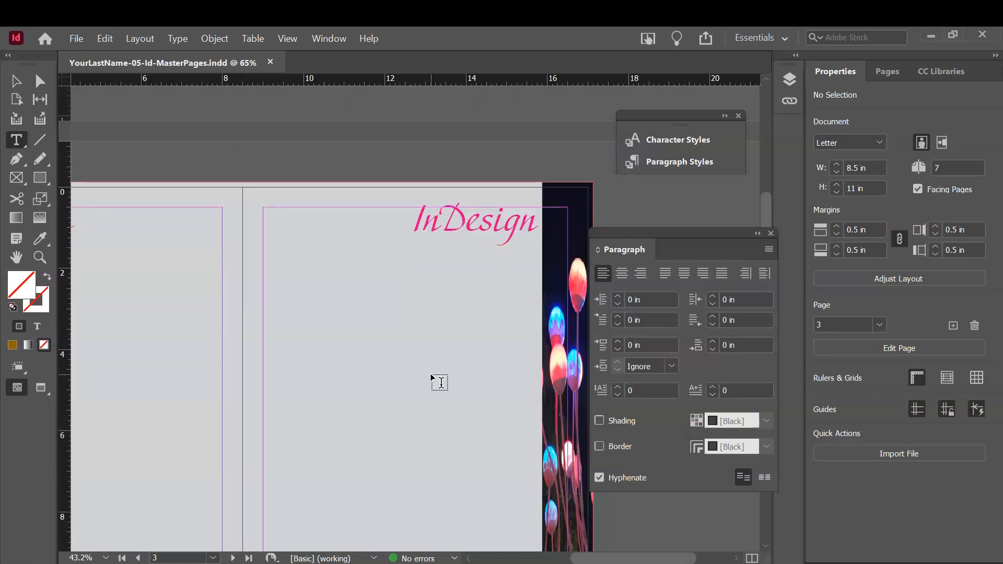
pyautogui.scroll(-2, 440, 382)
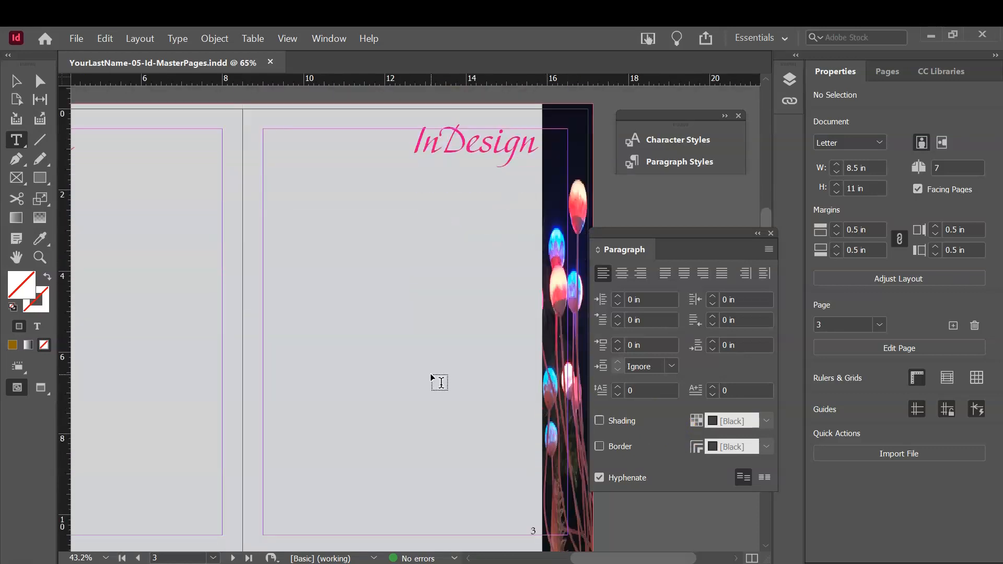
pyautogui.click(764, 38)
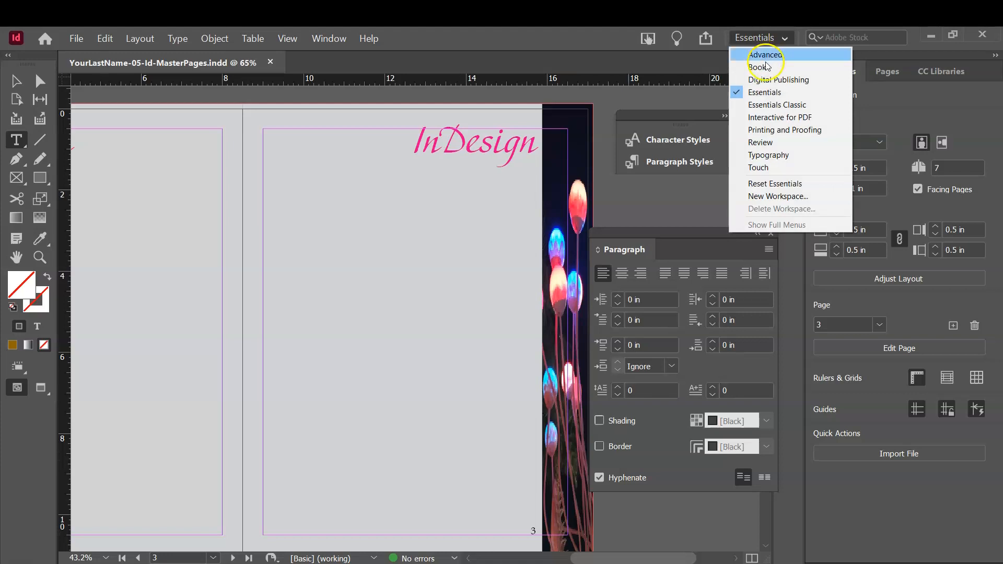
pyautogui.click(789, 94)
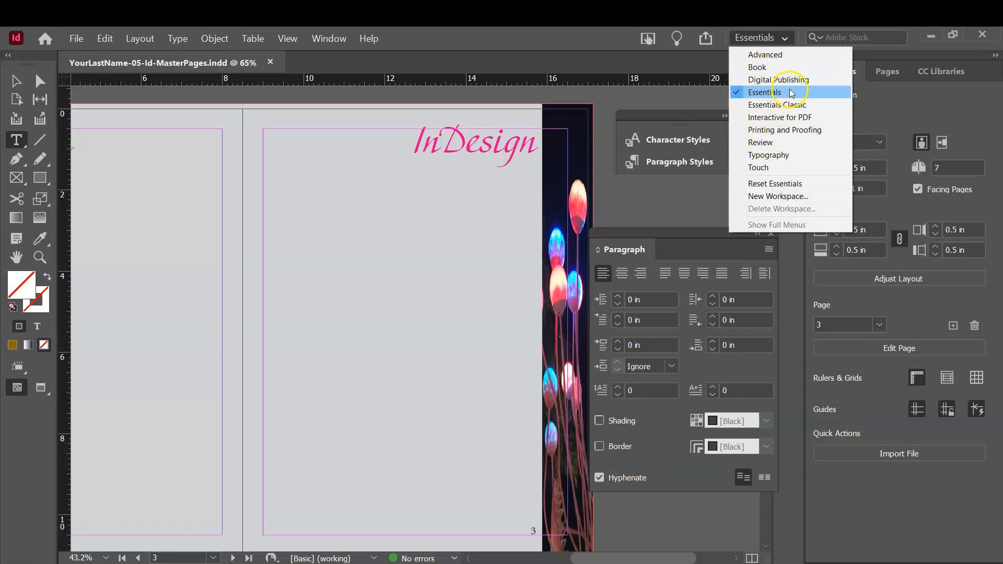
pyautogui.click(821, 186)
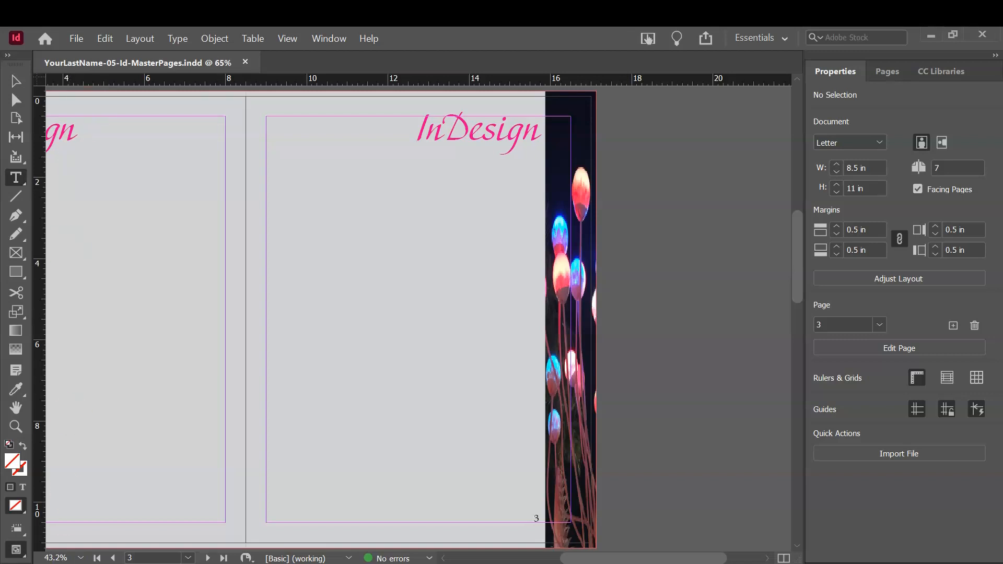
# Start Save As and create a new Lab06-Id-Type folder inside AdobeDesignSuite
pyautogui.click(76, 39)
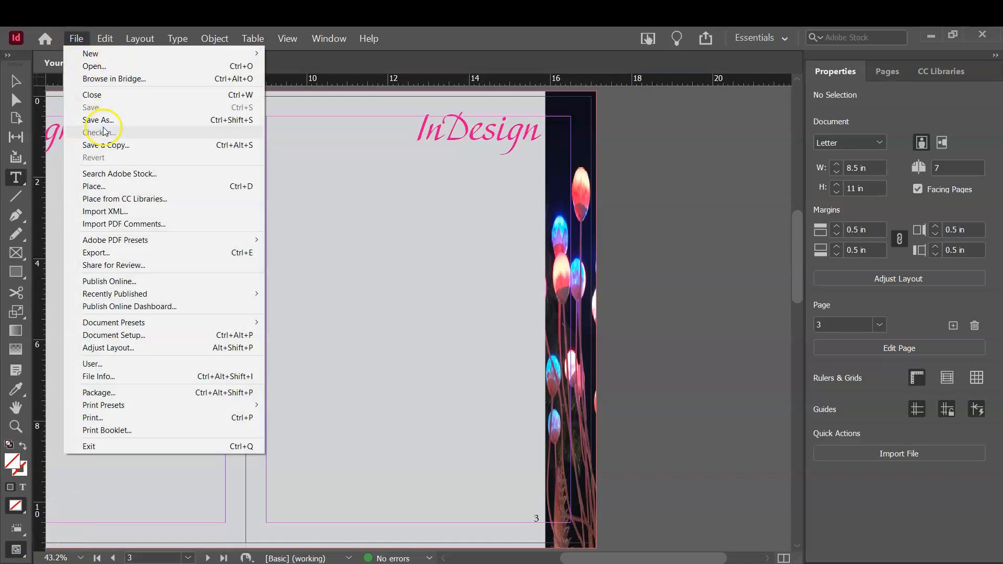
pyautogui.click(125, 122)
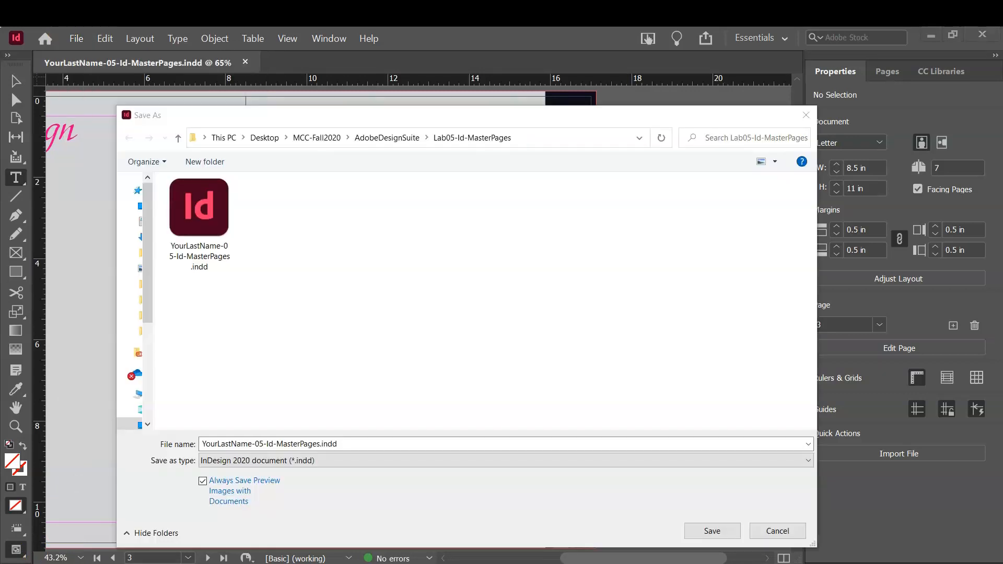
pyautogui.click(400, 138)
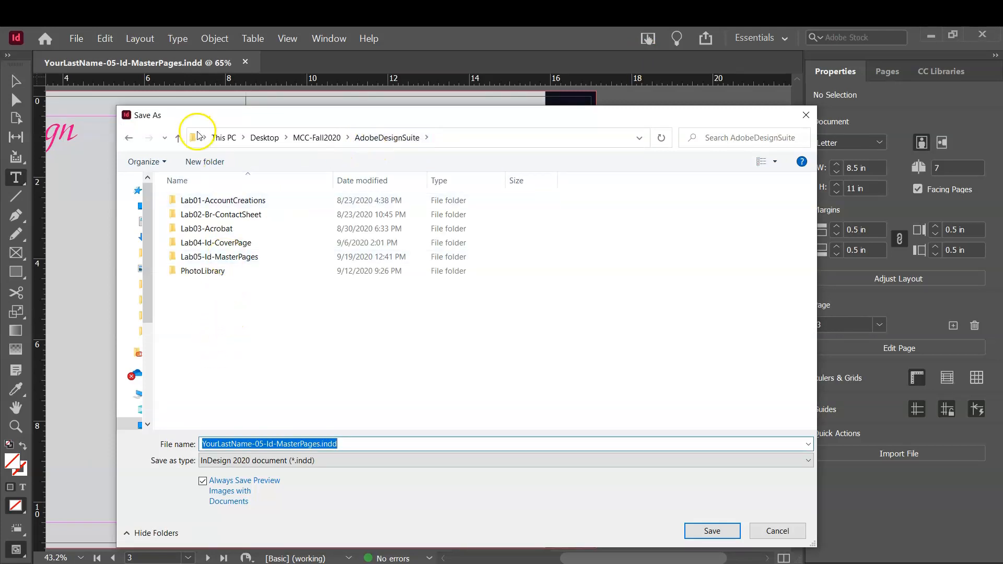
pyautogui.click(209, 162)
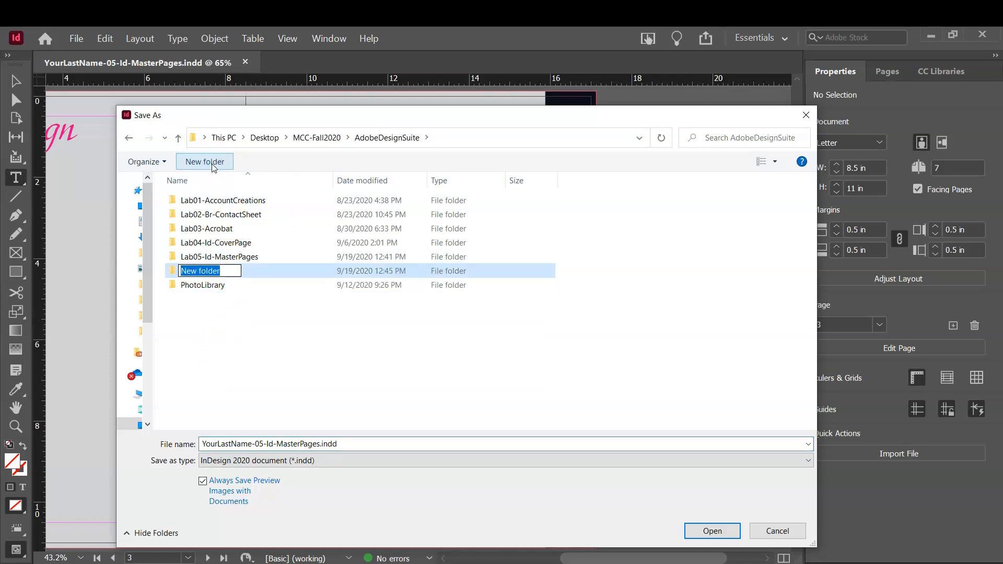
pyautogui.write('Lab06-Id-Type')
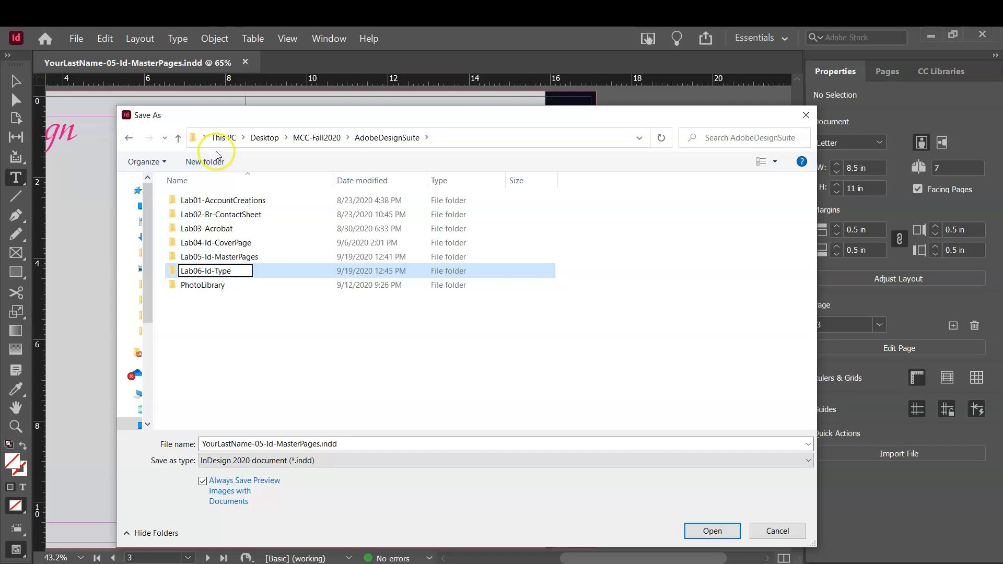
pyautogui.click(174, 272)
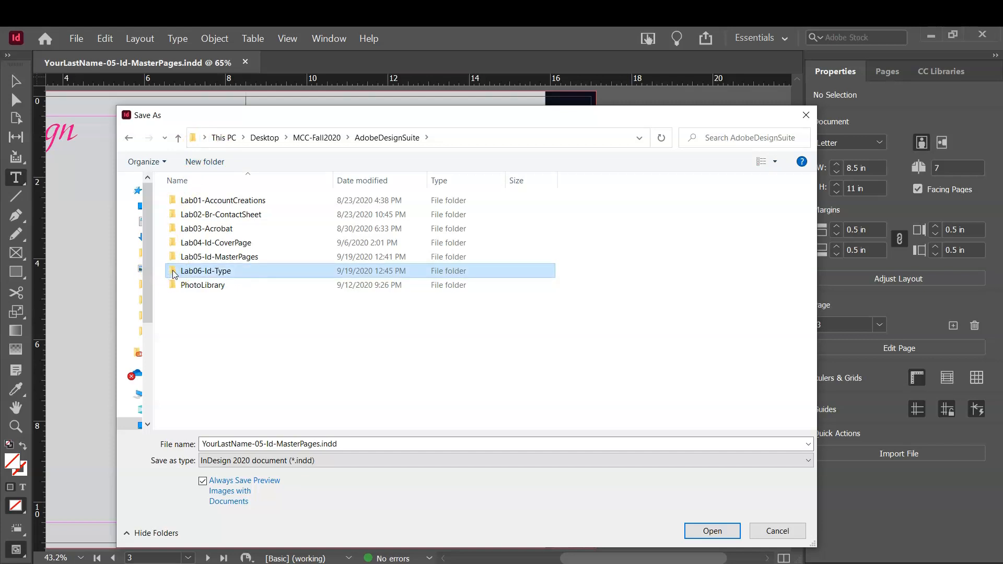
# Save the document in Lab06-Id-Type as YourLastName-06-Id-Type.indd
pyautogui.doubleClick(174, 272)
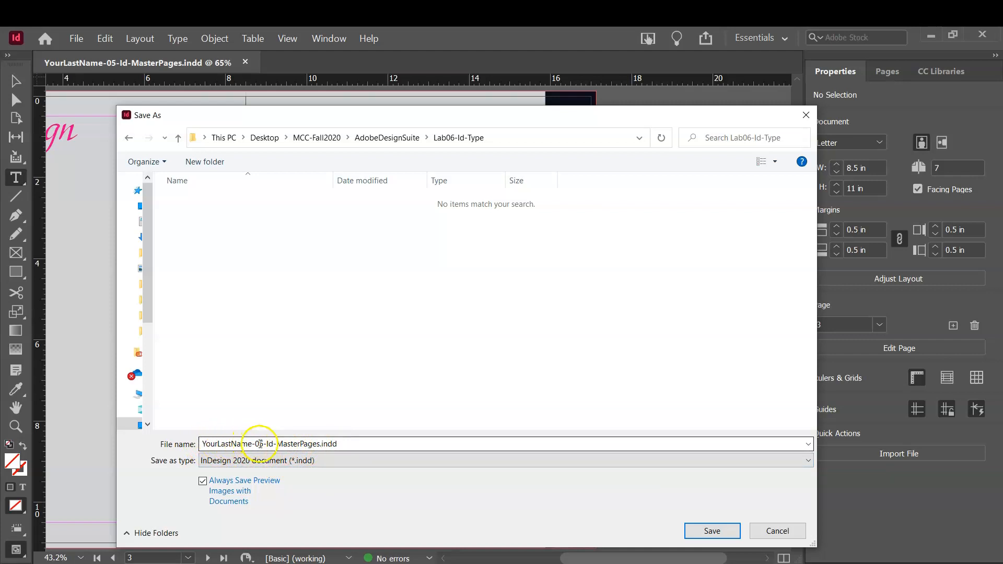
pyautogui.doubleClick(259, 444)
pyautogui.click(259, 443)
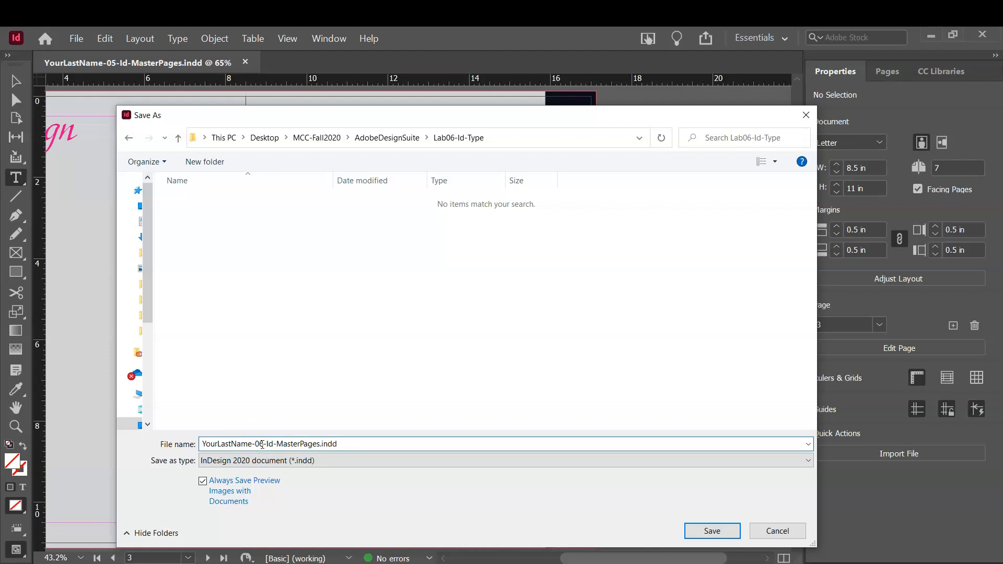
pyautogui.press('Delete')
pyautogui.press('Delete')
pyautogui.press('Delete')
pyautogui.press('Delete')
pyautogui.press('Delete')
pyautogui.press('Delete')
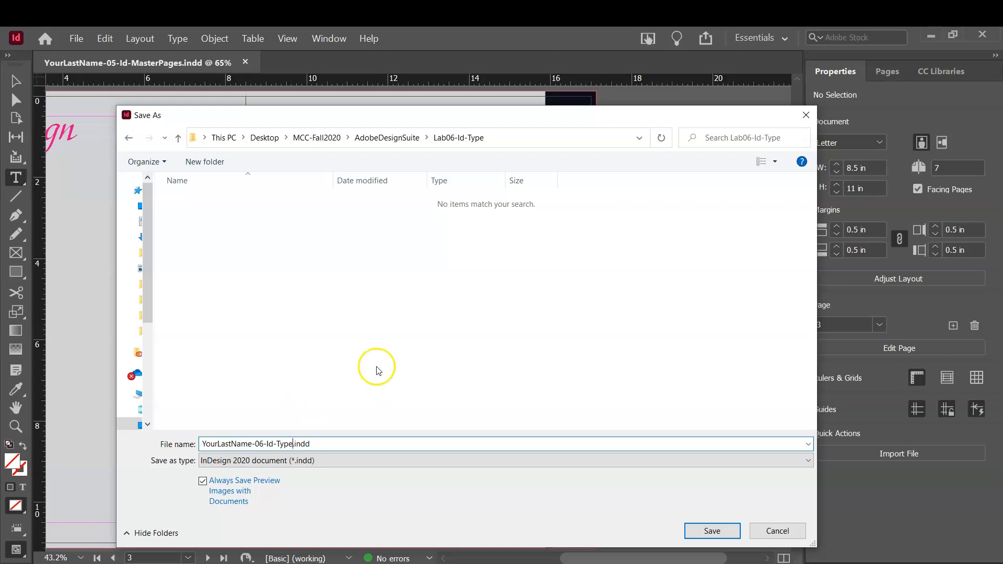
pyautogui.click(708, 532)
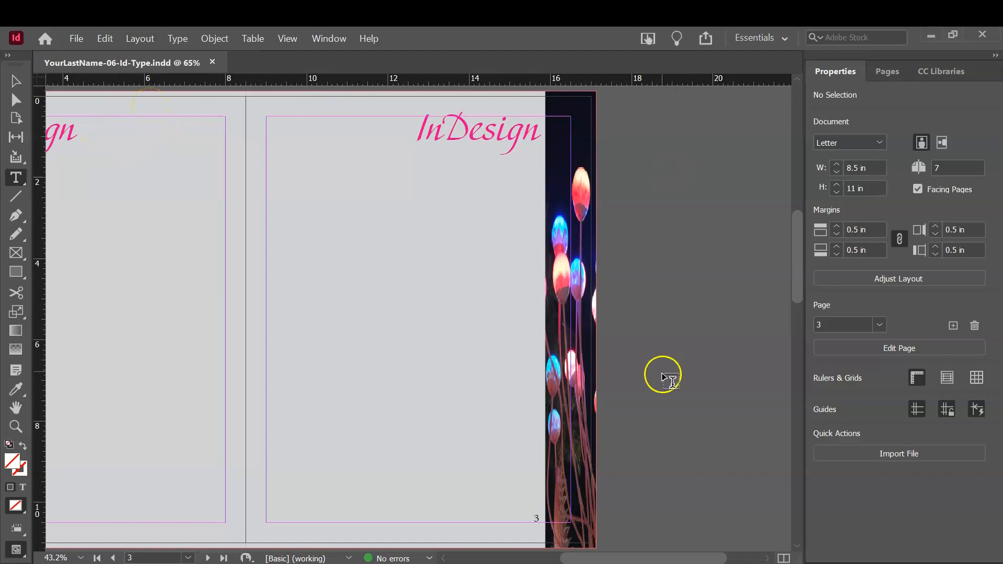
pyautogui.click(890, 73)
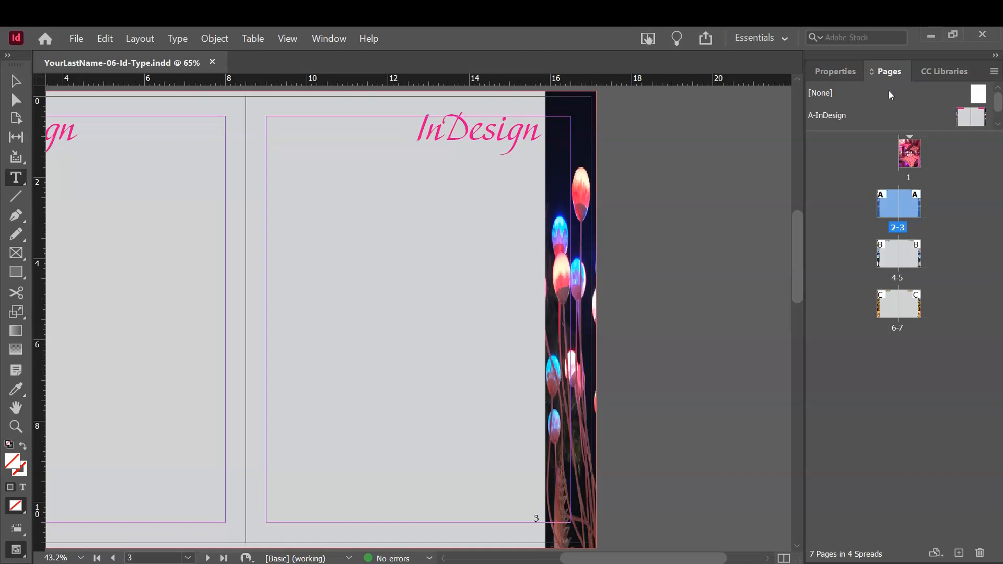
# Delete pages 4 through 7, then drag the A-InDesign master in after spread 2-3
pyautogui.click(889, 255)
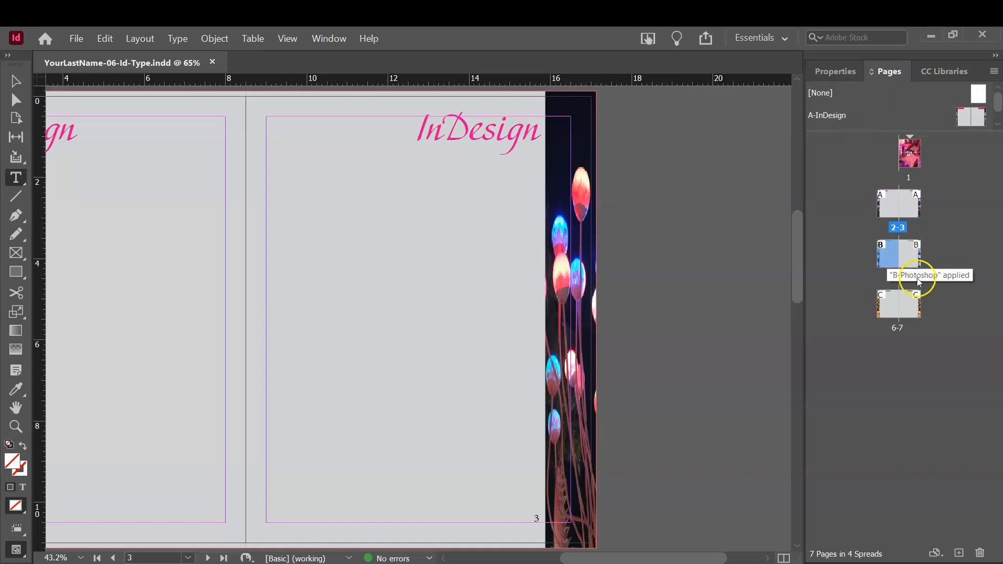
pyautogui.keyDown('shift'); pyautogui.click(913, 306); pyautogui.keyUp('shift')
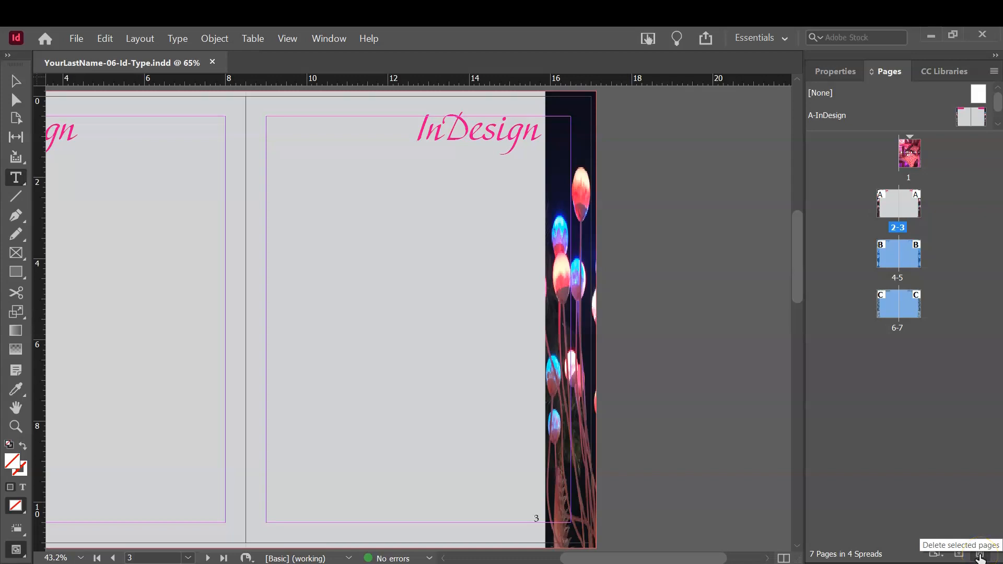
pyautogui.click(980, 556)
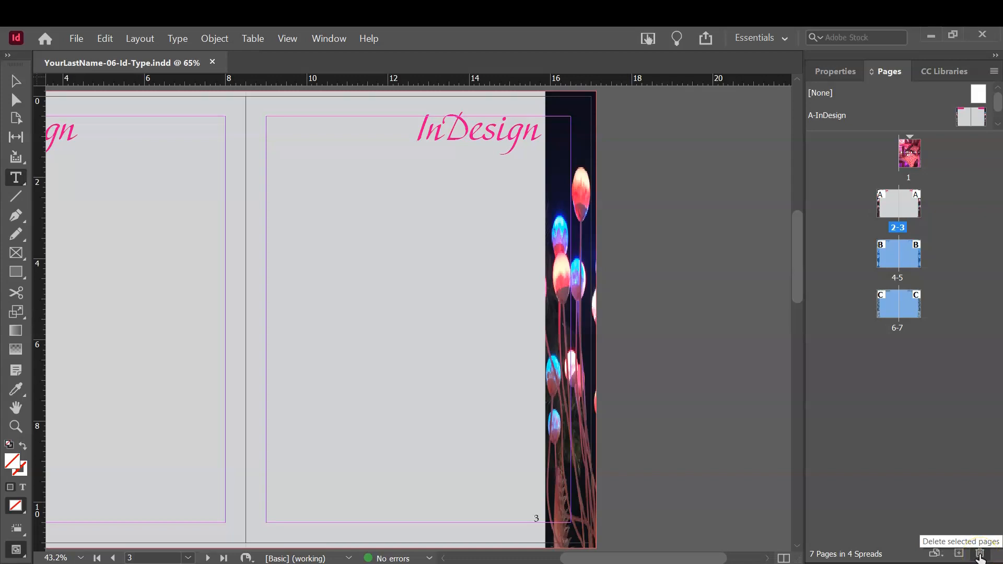
pyautogui.click(979, 556)
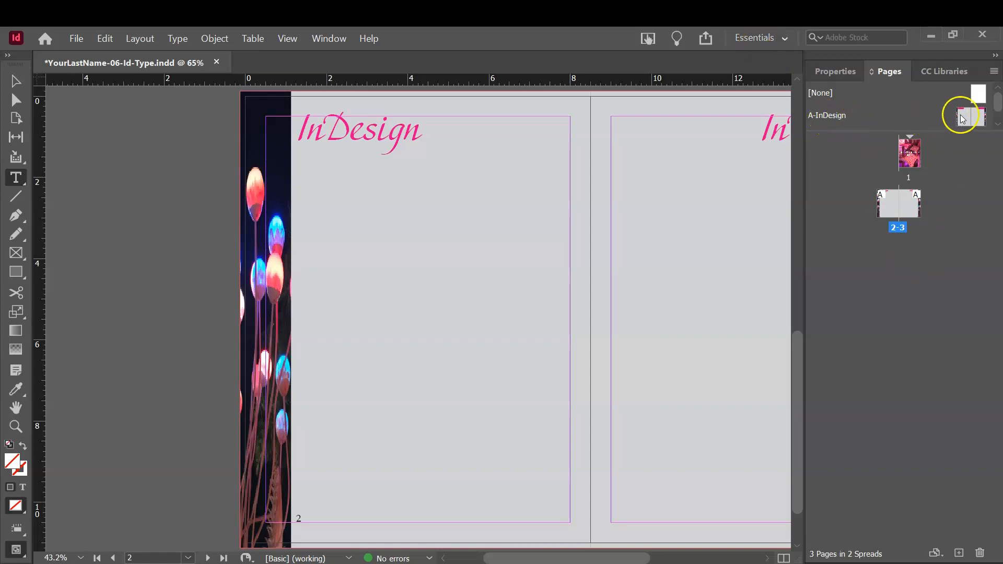
pyautogui.moveTo(967, 113); pyautogui.dragTo(898, 257)
# Add A-InDesign master pages as spread 4-5 and save the document
pyautogui.moveTo(974, 114); pyautogui.dragTo(901, 250)
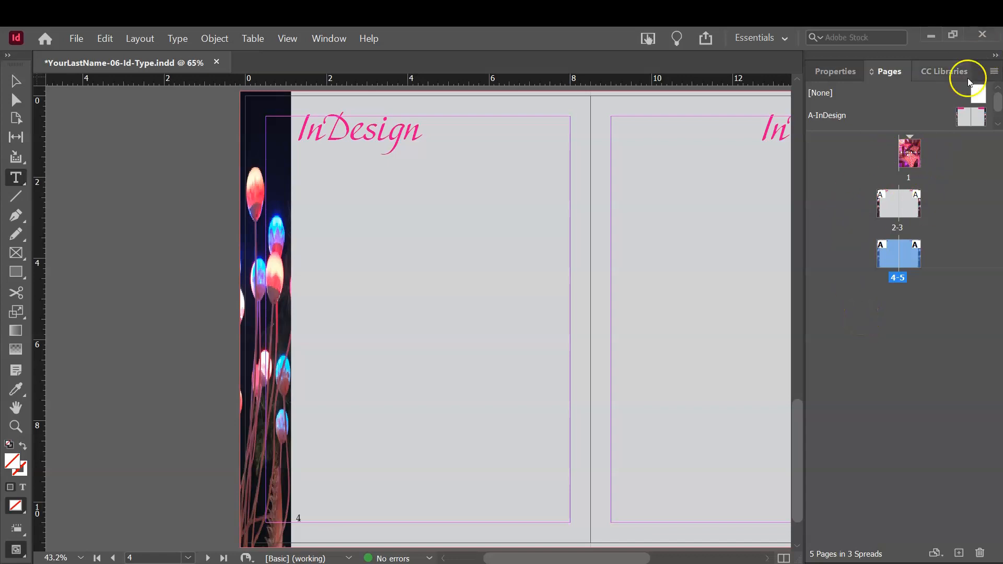
pyautogui.moveTo(965, 83); pyautogui.dragTo(904, 155)
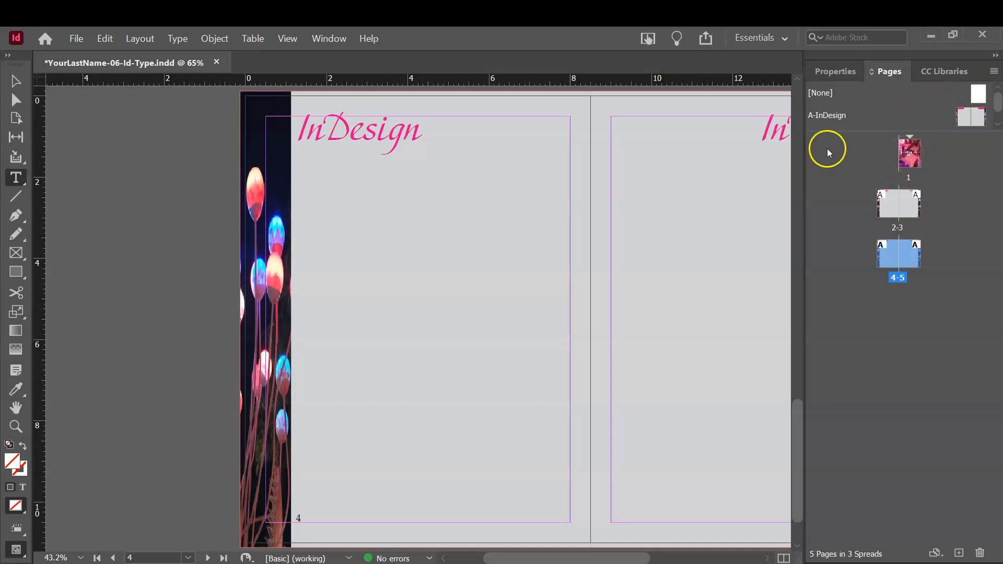
pyautogui.click(76, 39)
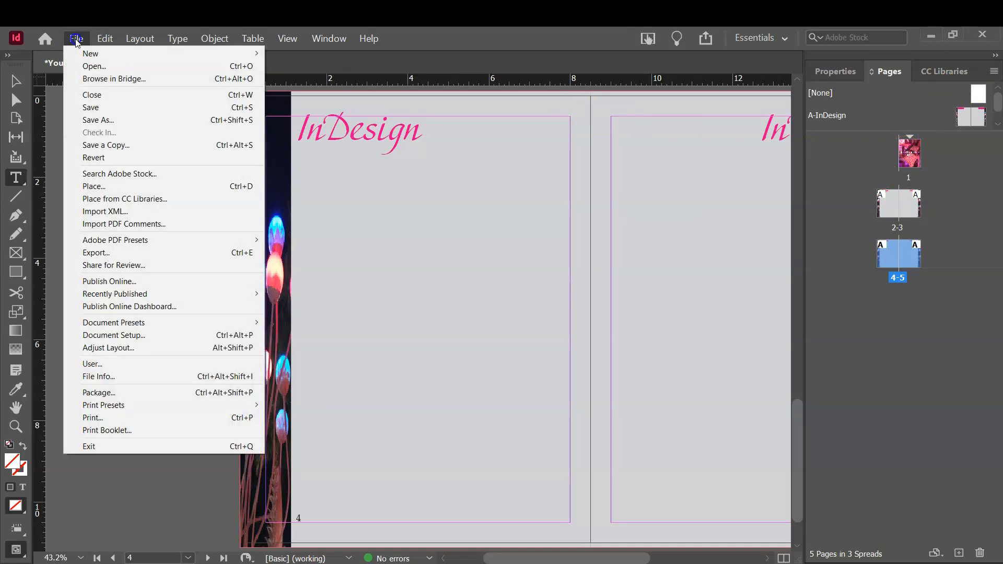
pyautogui.click(91, 94)
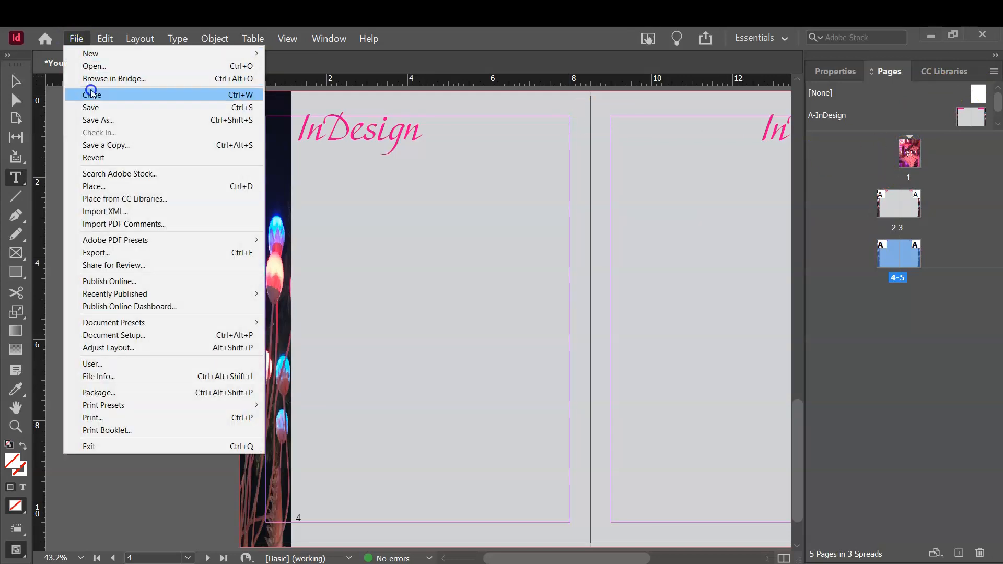
pyautogui.click(113, 108)
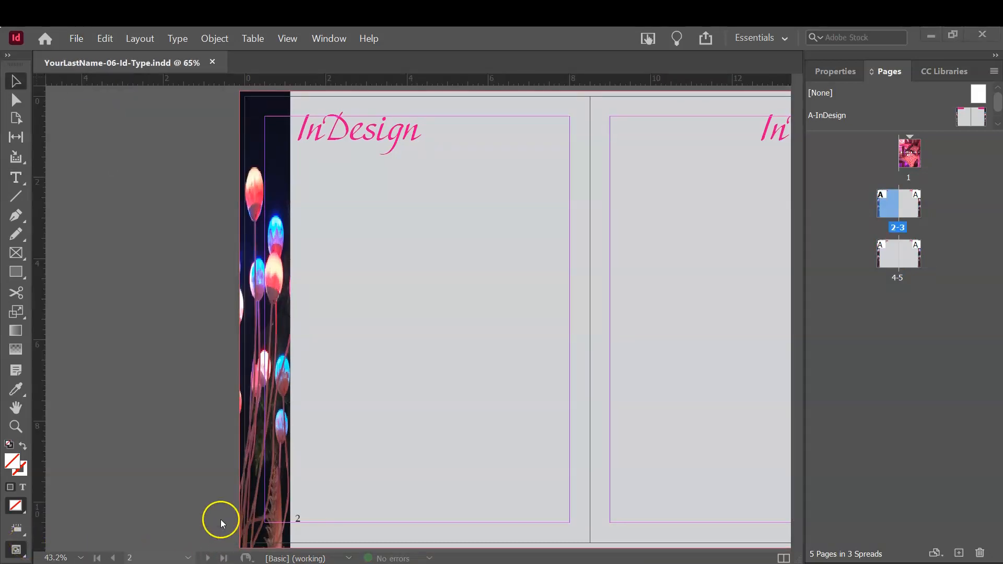
# Download Id_ParagraphStyles.docx from the Canvas Lab #06 assignment and go back to InDesign
pyautogui.moveTo(336, 563)
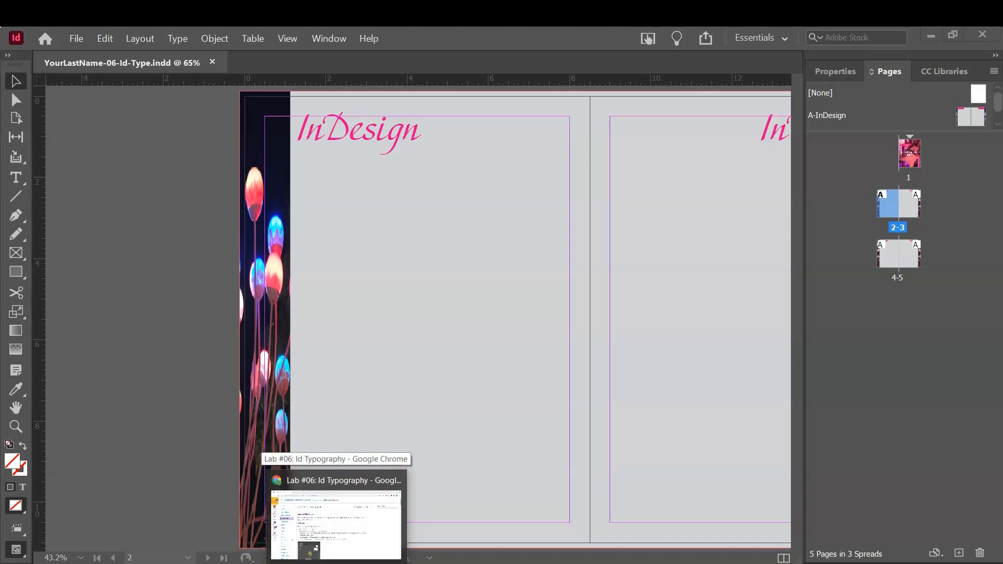
pyautogui.click(335, 517)
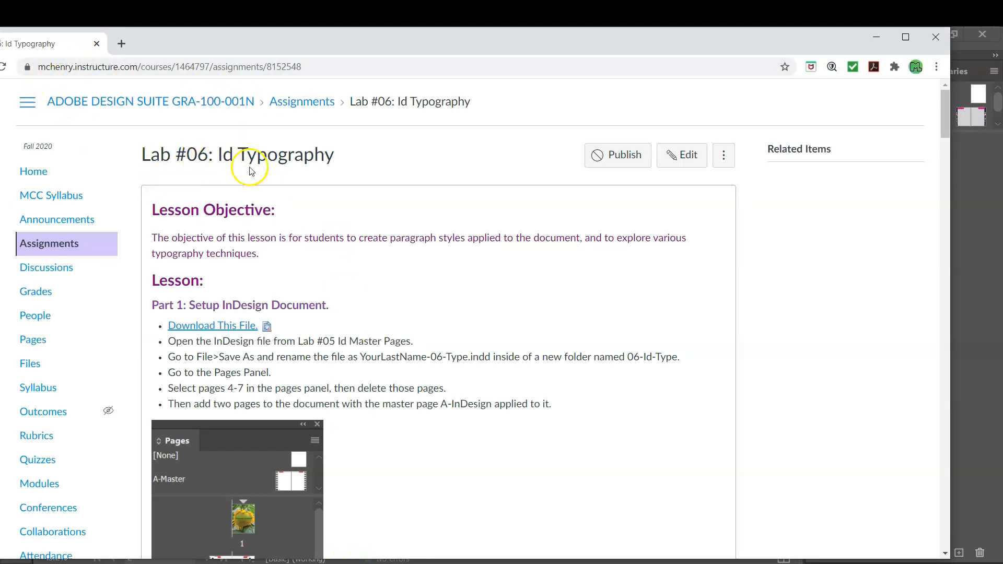
pyautogui.click(182, 326)
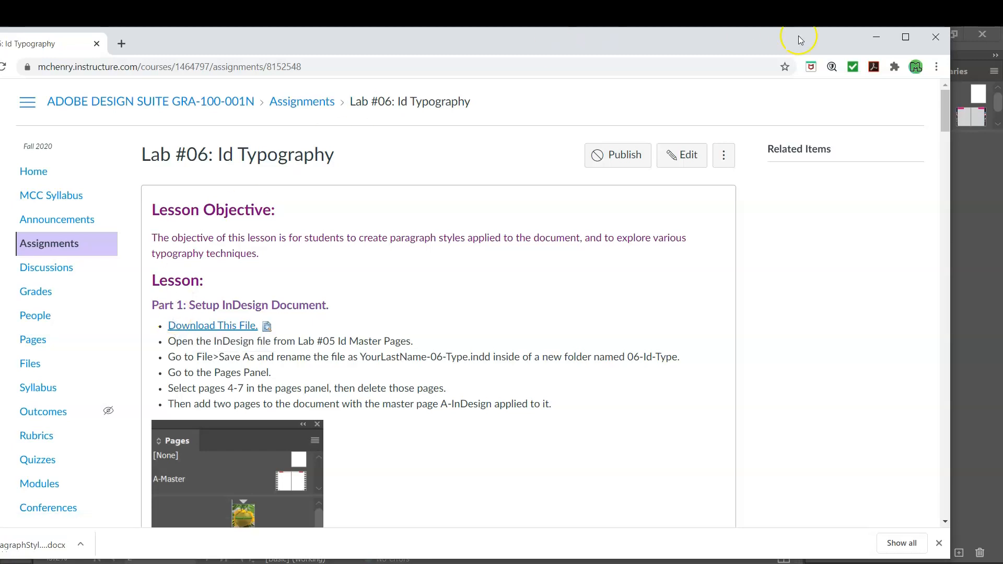
pyautogui.click(867, 40)
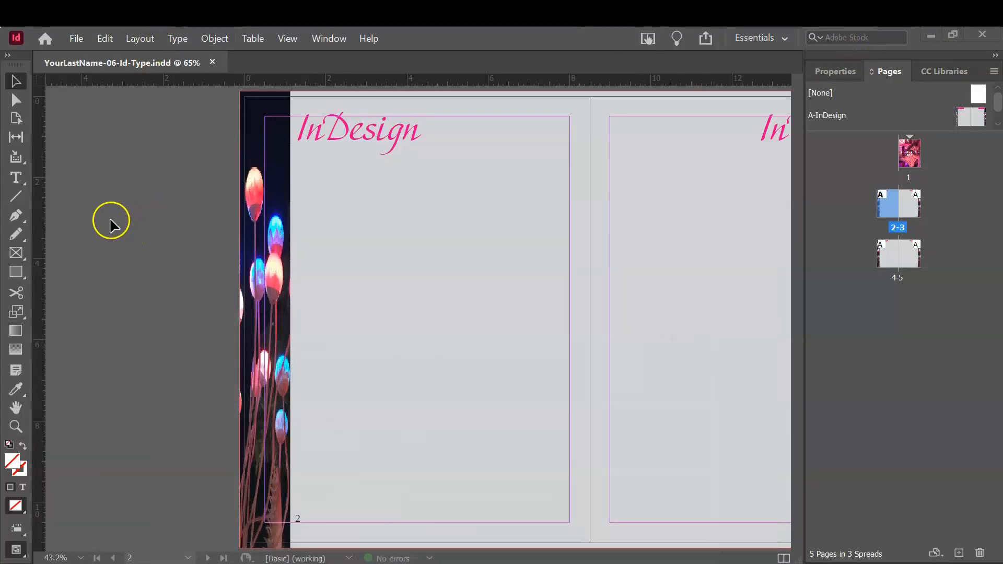
# Draw a text frame on page 2 and place Id_ParagraphStyles (1).docx into it
pyautogui.click(20, 176)
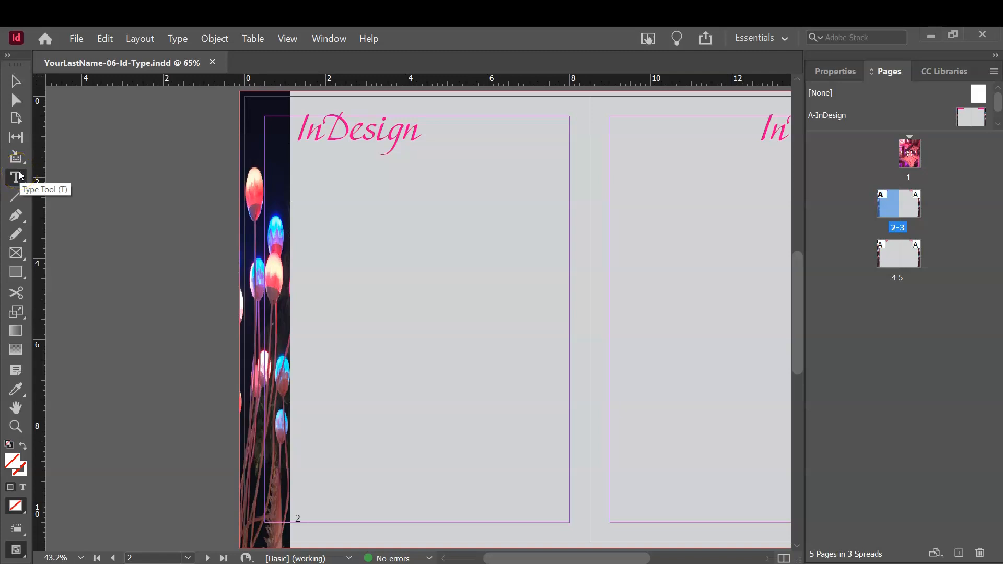
pyautogui.moveTo(296, 155); pyautogui.dragTo(573, 504)
pyautogui.click(302, 166)
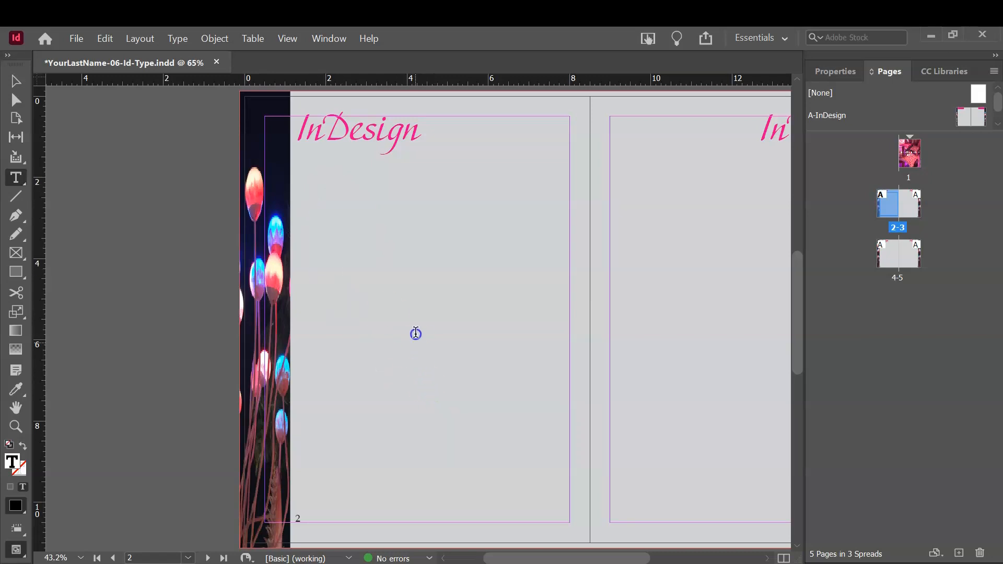
pyautogui.click(74, 39)
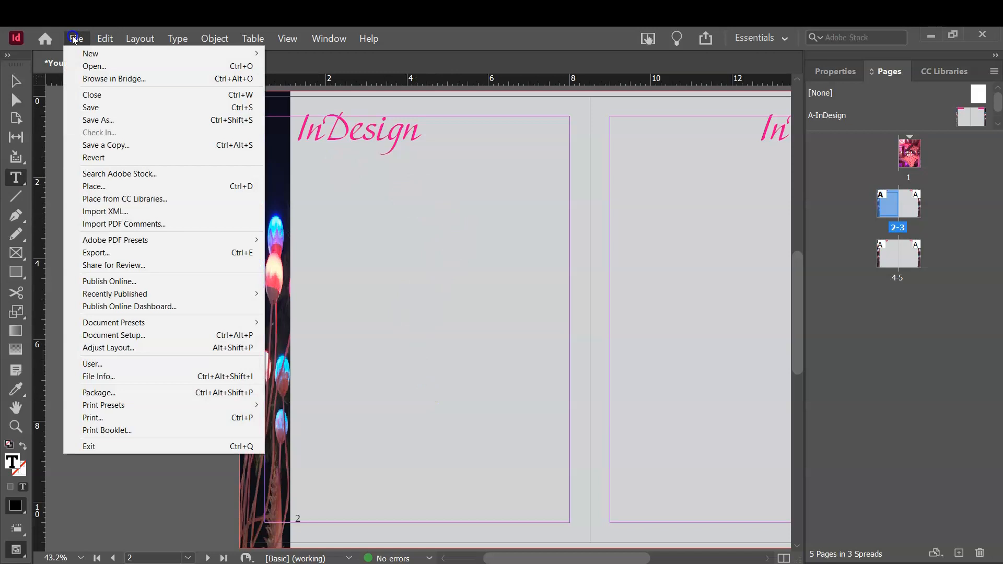
pyautogui.click(127, 186)
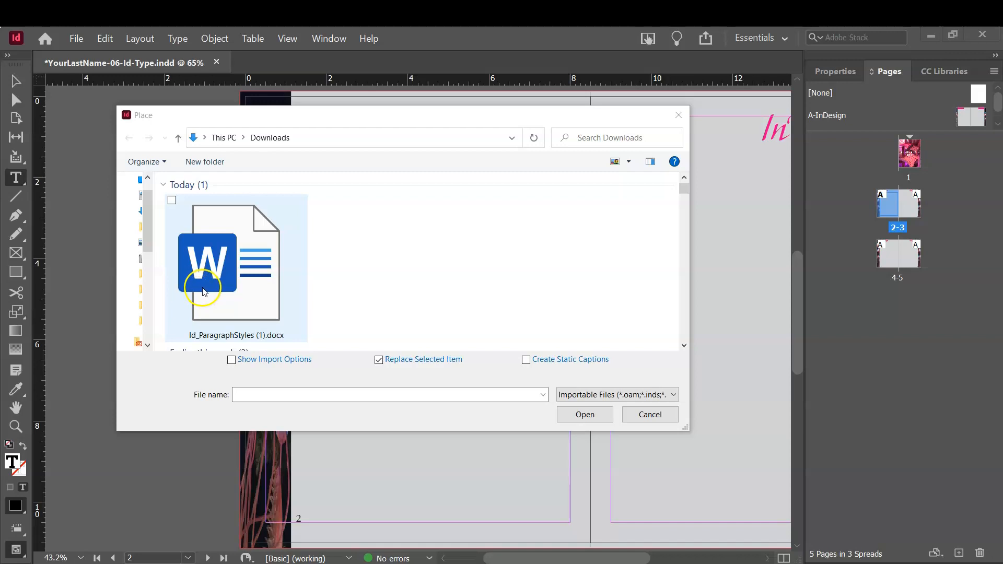
pyautogui.click(204, 291)
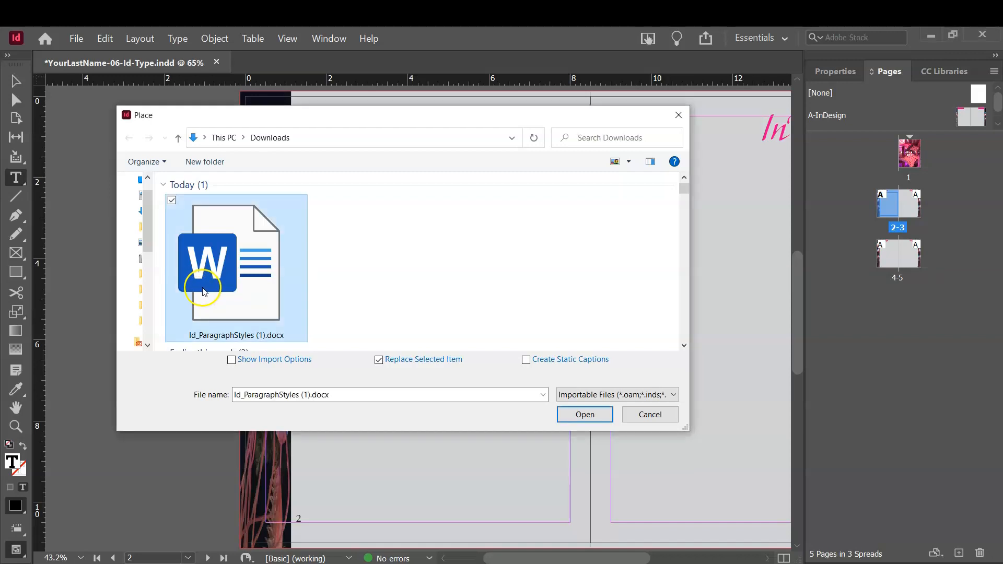
pyautogui.click(591, 417)
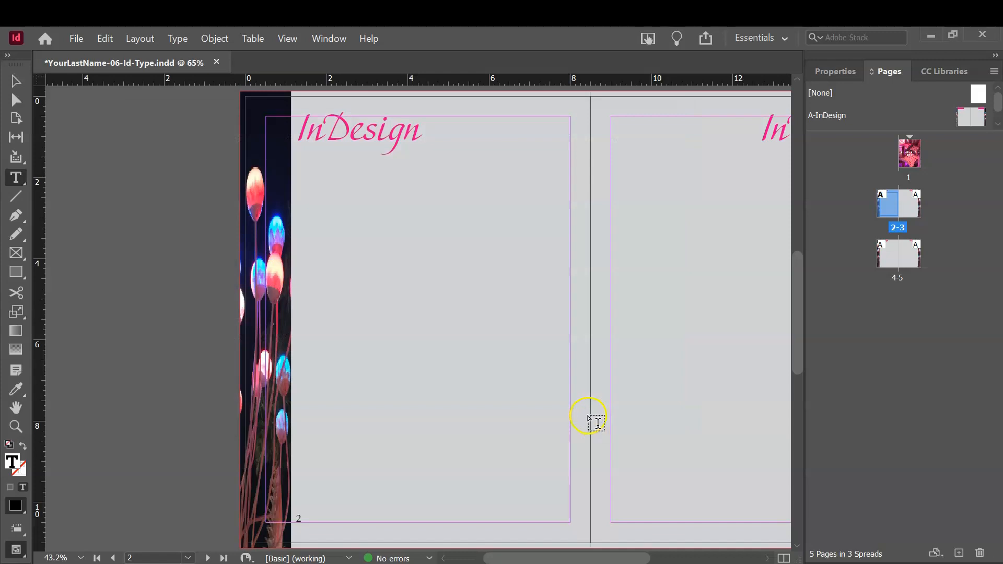
pyautogui.click(401, 273)
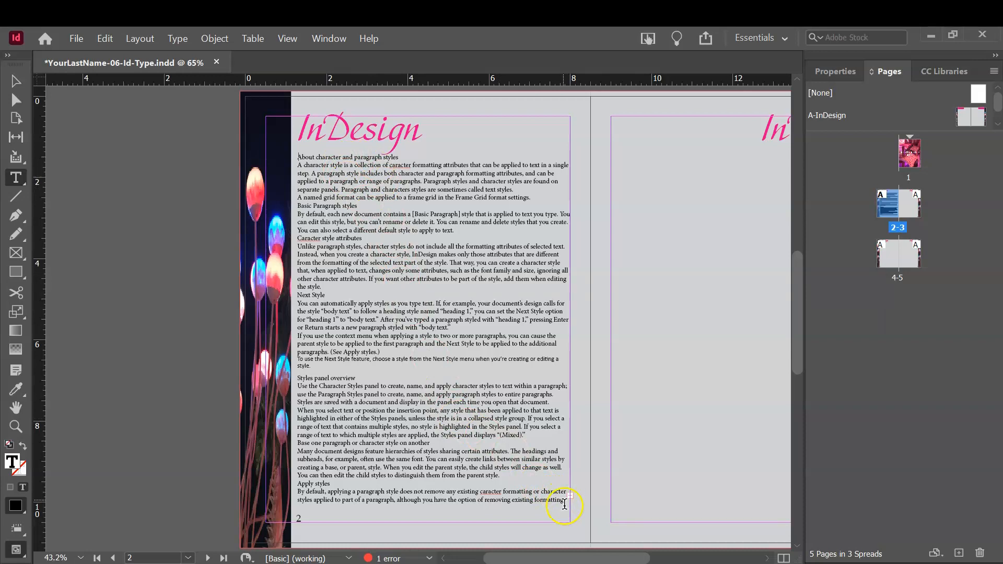
# Save the document and flow the Word text into page 2's frame
pyautogui.click(77, 36)
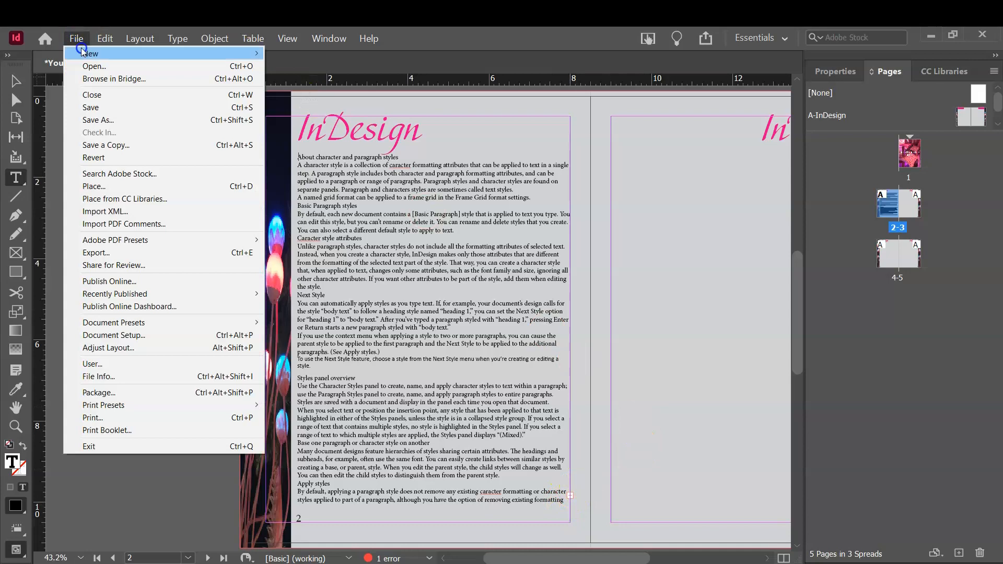
pyautogui.click(87, 106)
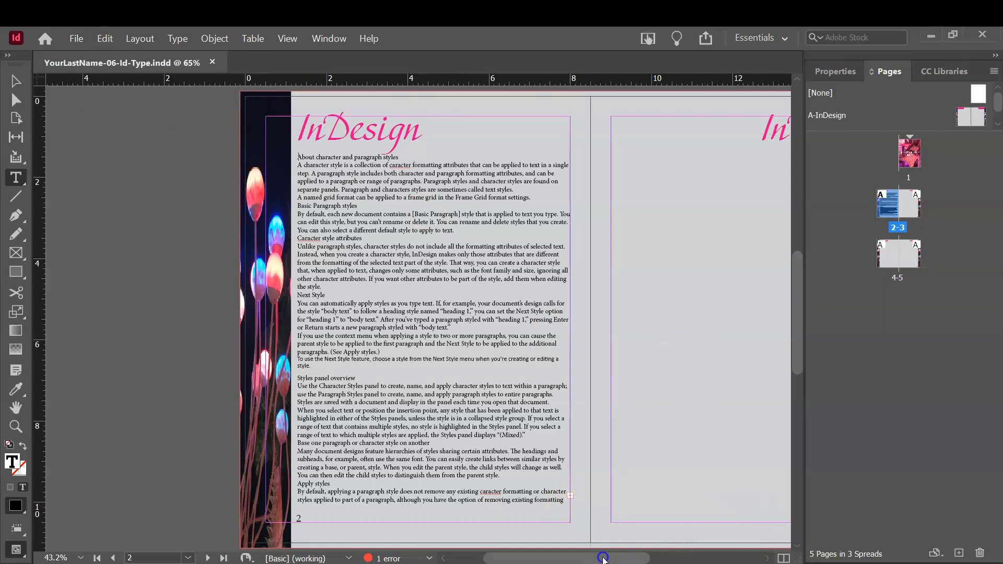
pyautogui.moveTo(602, 558); pyautogui.dragTo(653, 559)
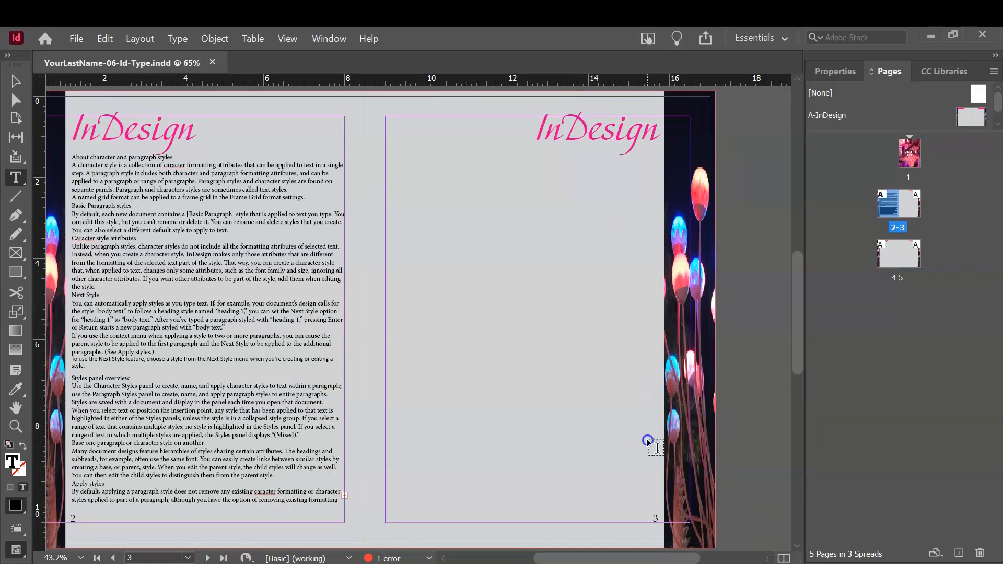
pyautogui.click(291, 486)
pyautogui.click(344, 495)
pyautogui.moveTo(324, 466); pyautogui.dragTo(373, 523)
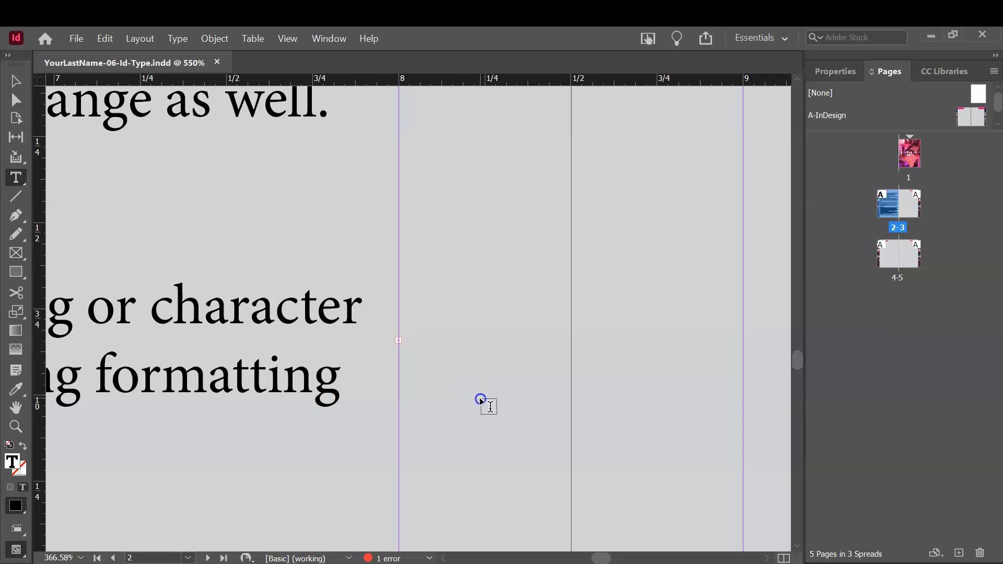
pyautogui.hotkey('ctrl', '0')
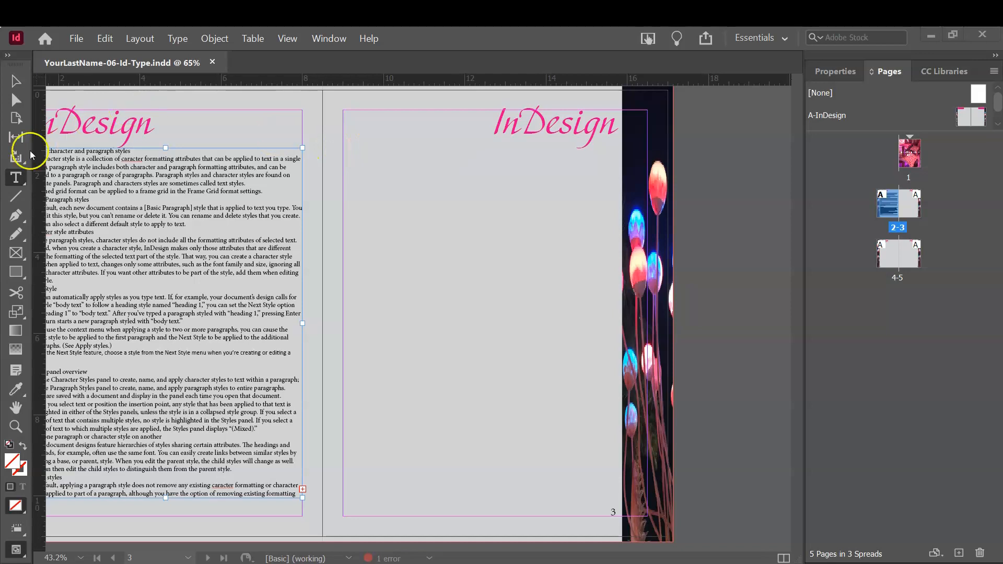
# Draw an empty text frame within page 3's margins
pyautogui.click(15, 178)
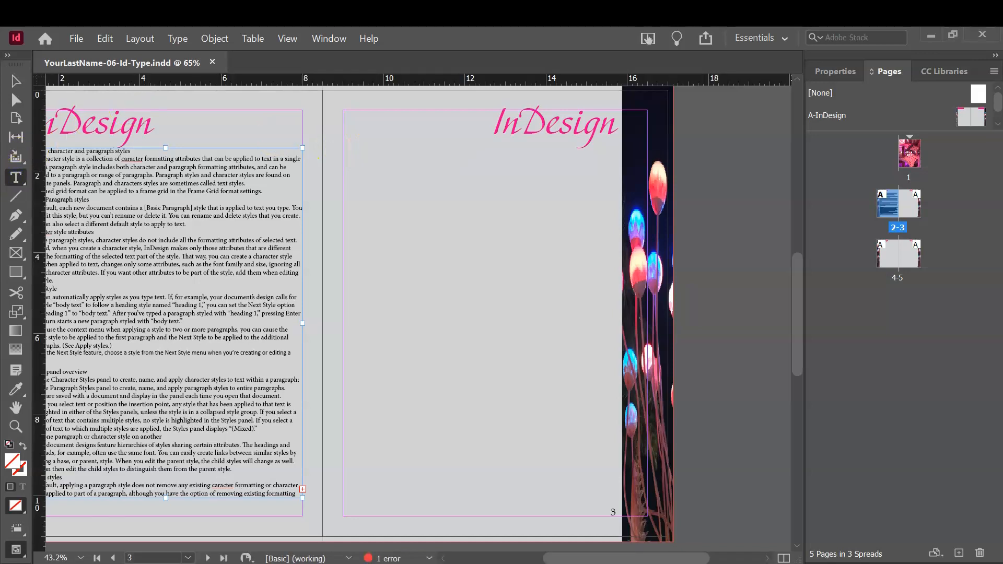
pyautogui.click(364, 166)
pyautogui.moveTo(342, 148); pyautogui.dragTo(616, 499)
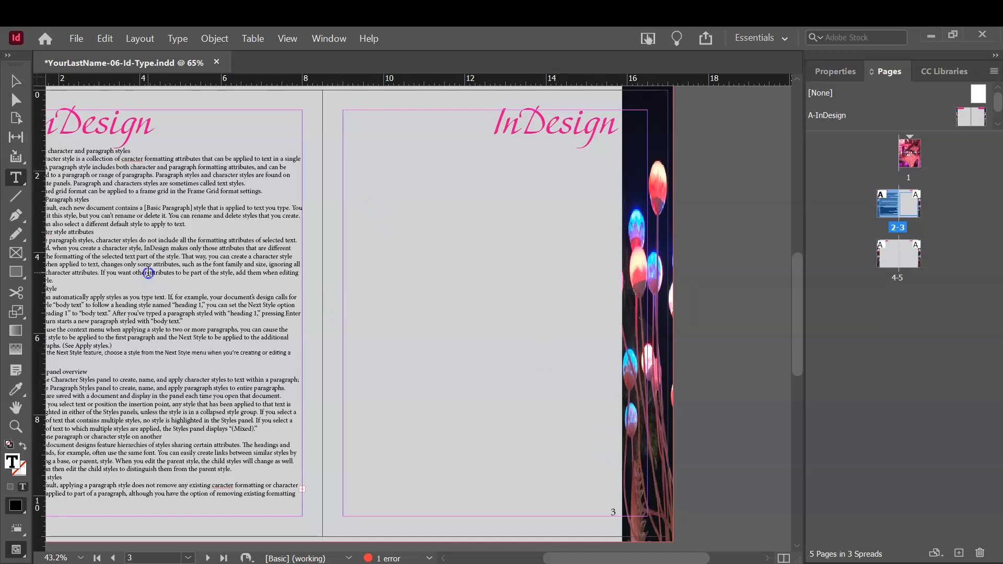
pyautogui.click(407, 272)
pyautogui.click(13, 82)
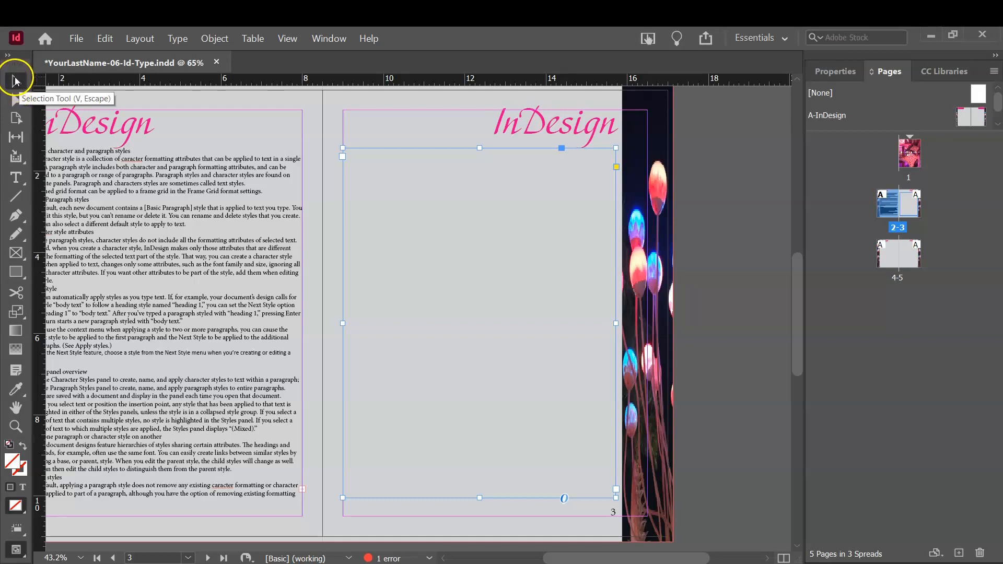
# Thread page 2's overset text into the frame on page 3
pyautogui.click(302, 488)
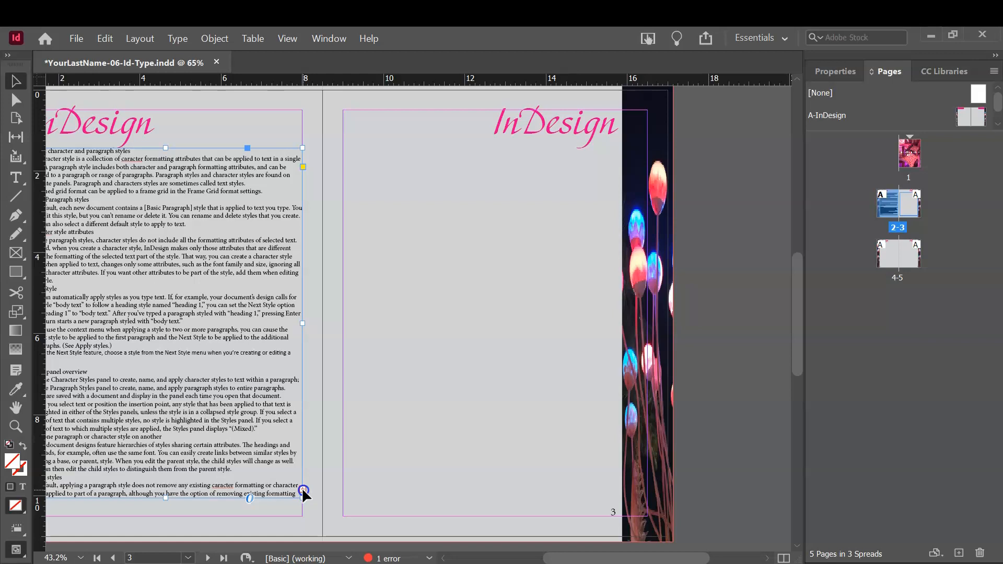
pyautogui.click(302, 490)
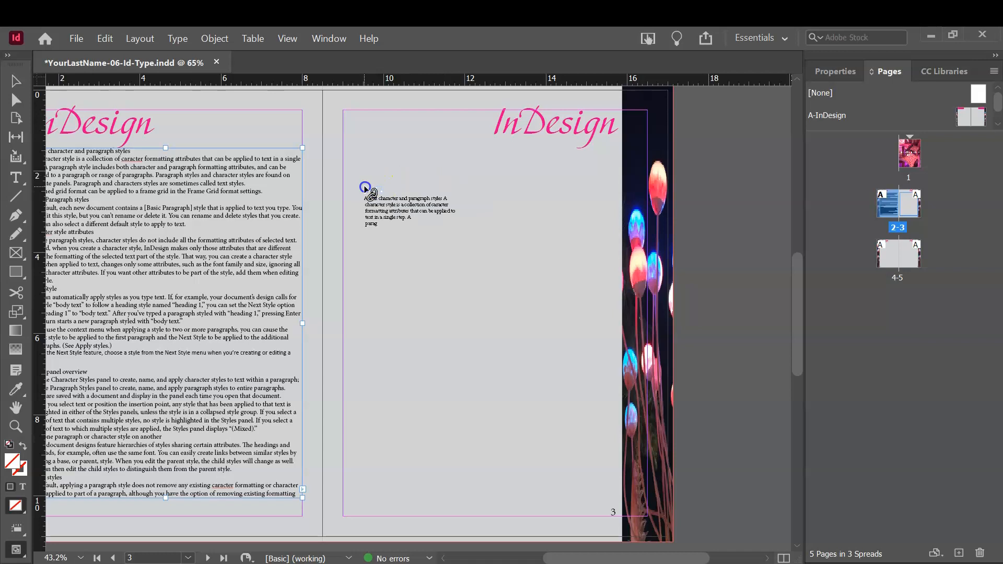
pyautogui.click(358, 159)
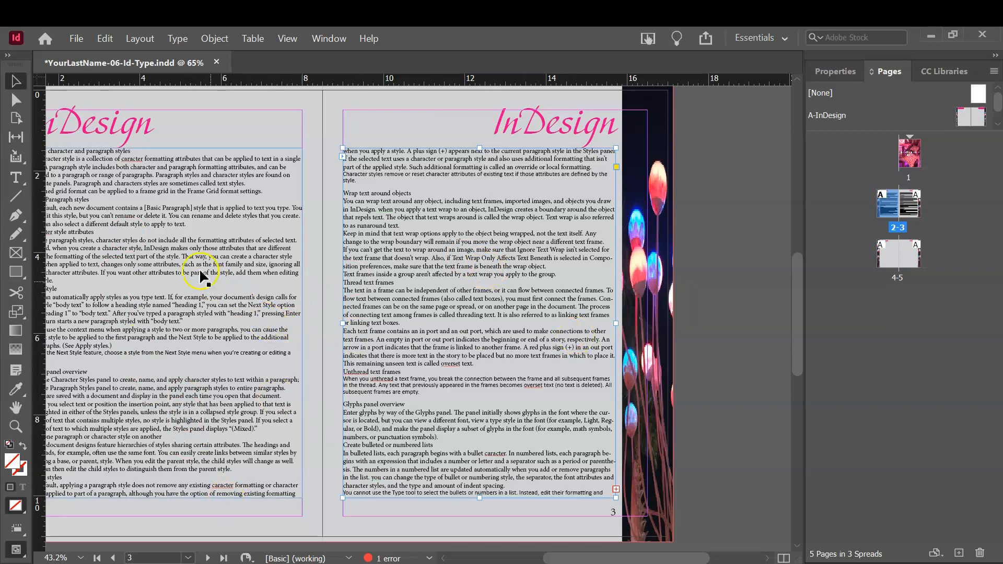
# Select all text in the threaded story with Ctrl+A, then deselect it
pyautogui.press('t')
pyautogui.click(267, 238)
pyautogui.click(243, 256)
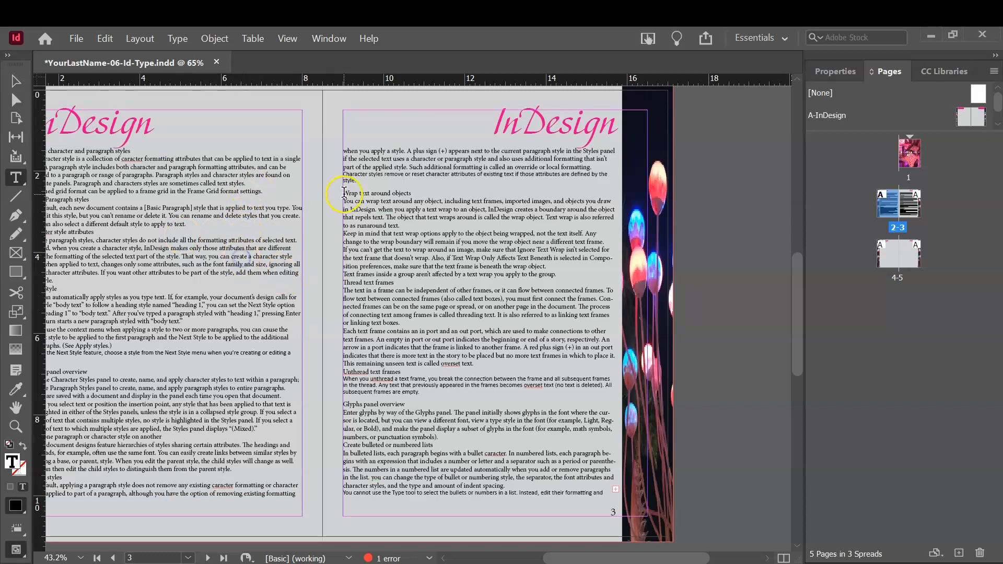
pyautogui.press('ctrl')
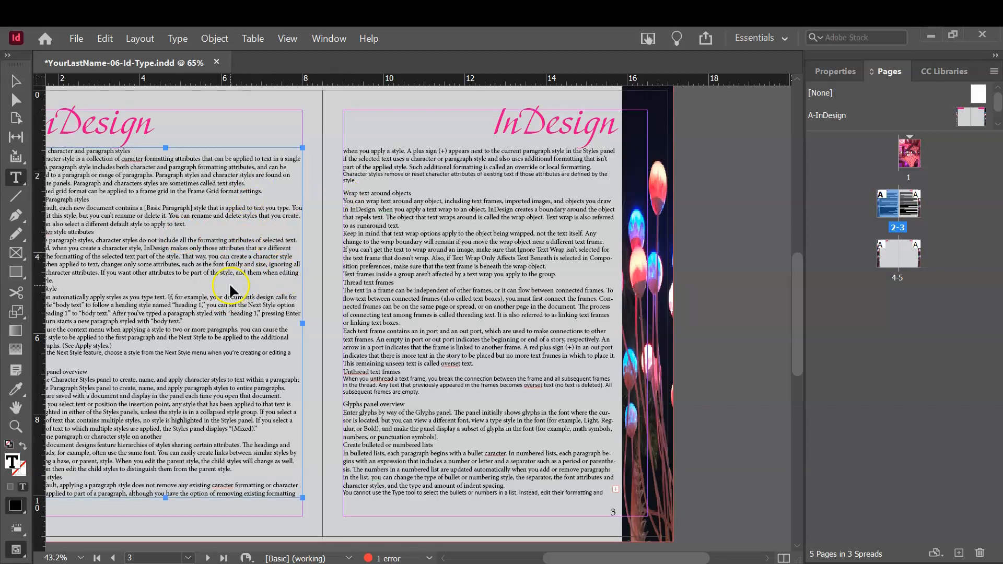
pyautogui.press('ctrl')
pyautogui.hotkey('ctrl', 'a')
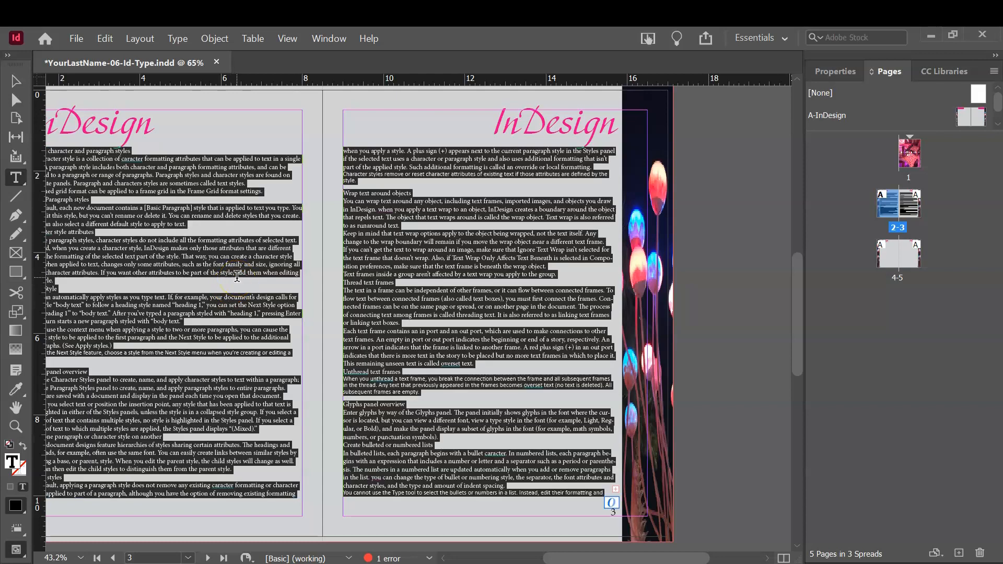
pyautogui.click(185, 250)
# Save the document and select the text frames on pages 2 and 3
pyautogui.moveTo(184, 250); pyautogui.dragTo(148, 256)
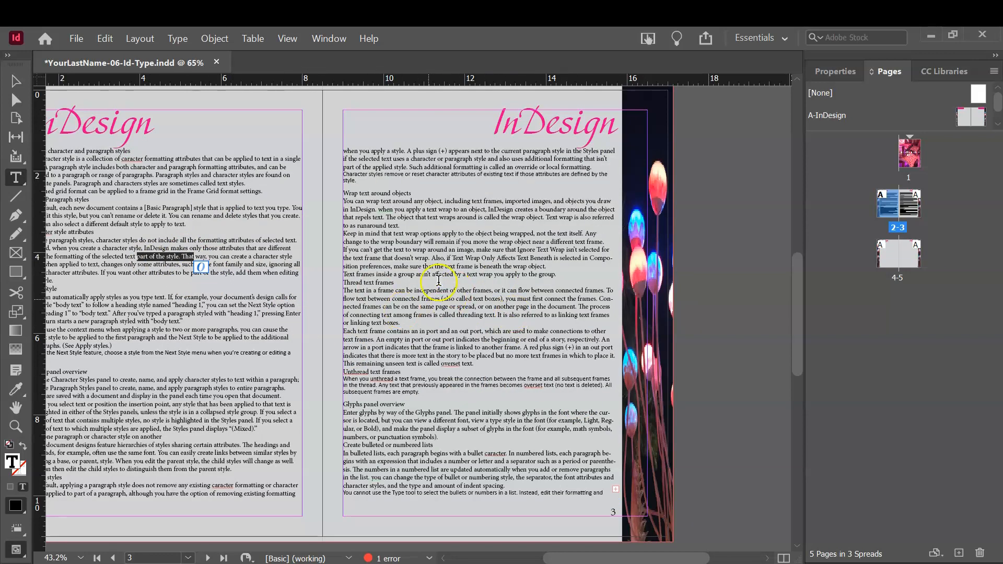
pyautogui.click(75, 39)
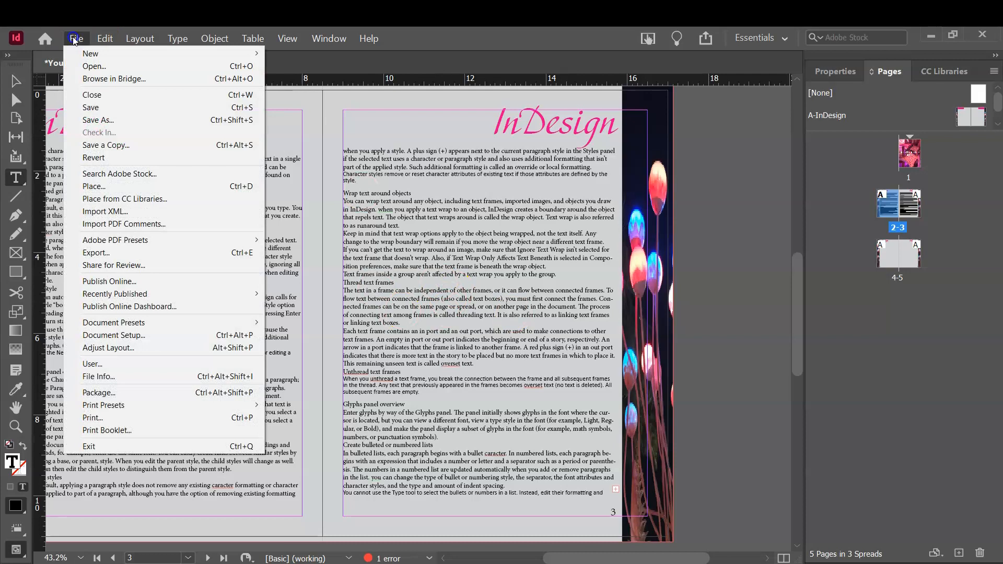
pyautogui.click(91, 109)
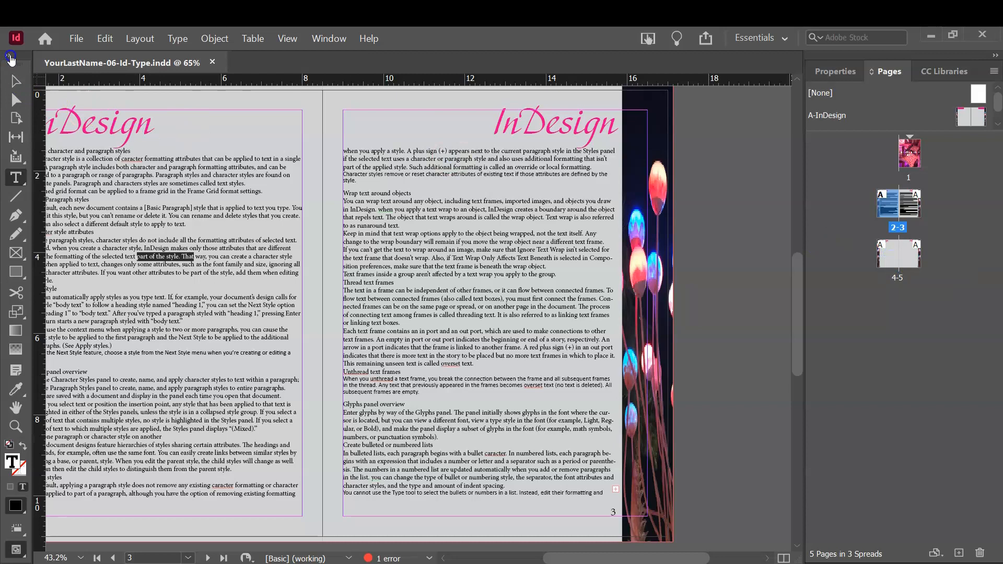
pyautogui.click(16, 81)
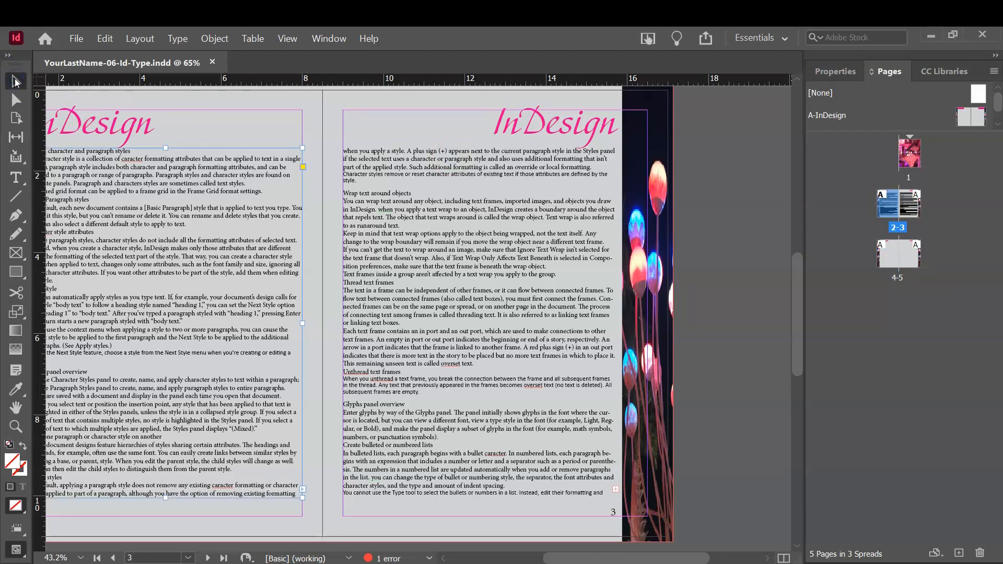
pyautogui.click(537, 473)
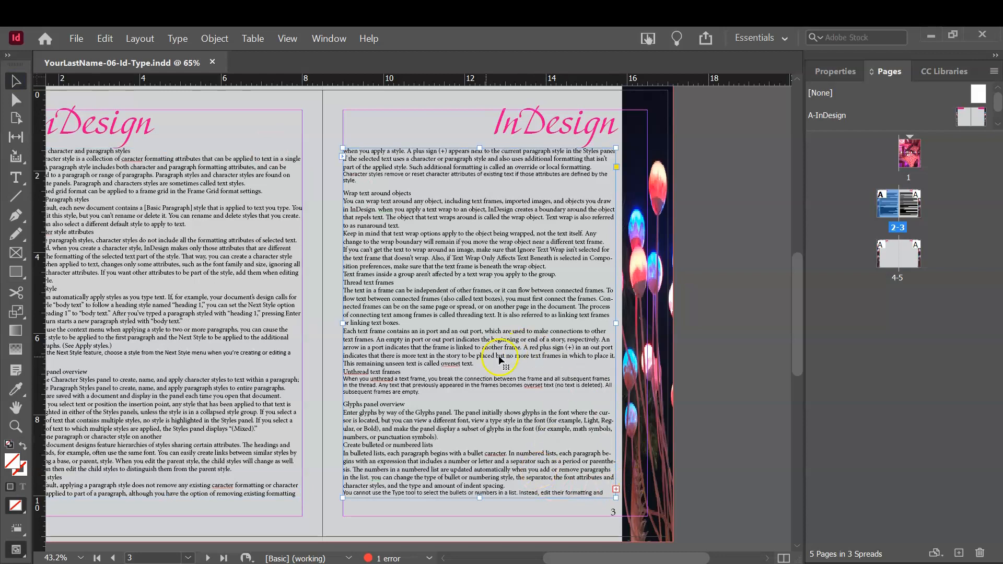
# Flow the overset story into a new text frame drawn on page 4
pyautogui.click(617, 490)
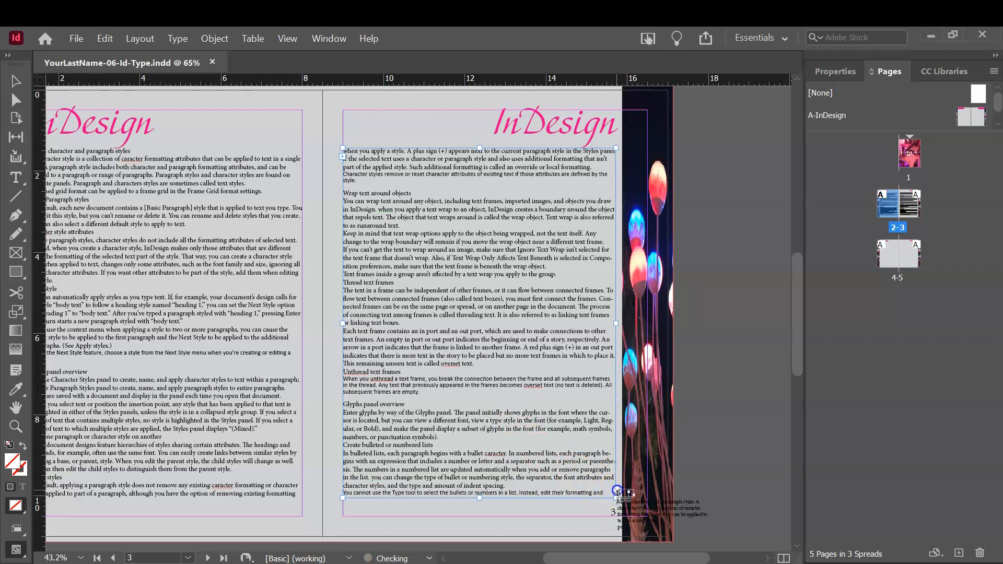
pyautogui.click(300, 117)
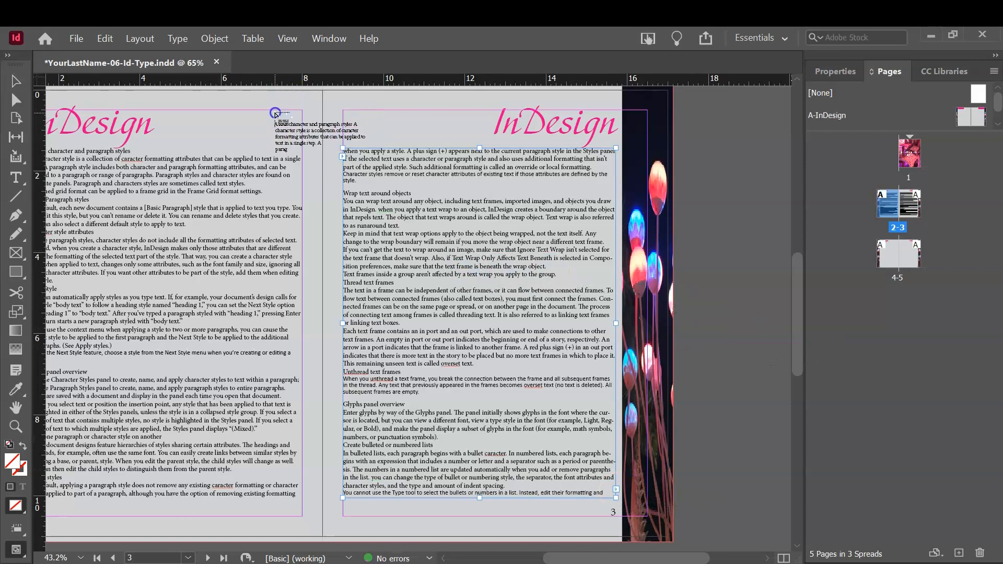
pyautogui.moveTo(800, 258); pyautogui.dragTo(802, 421)
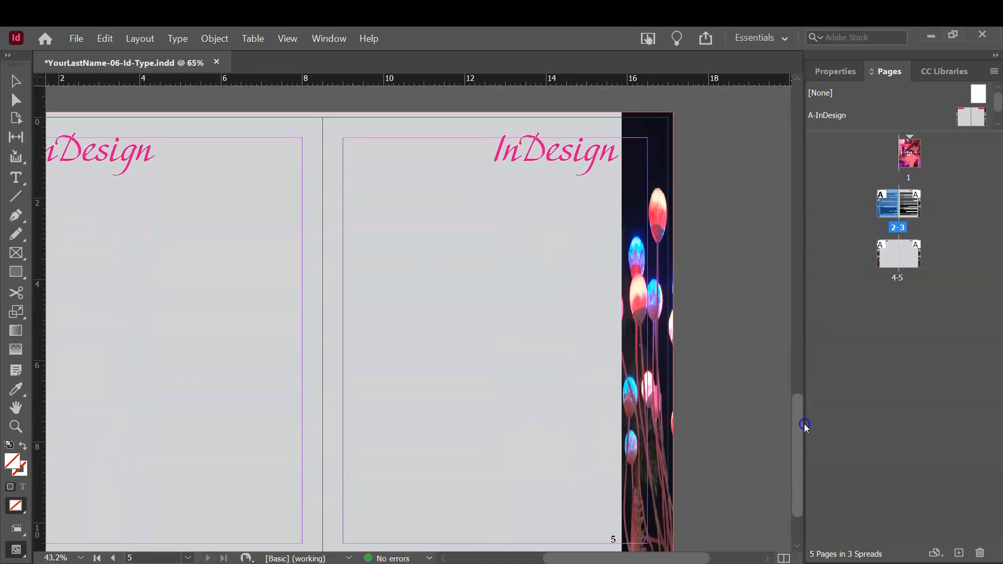
pyautogui.moveTo(660, 561); pyautogui.dragTo(616, 561)
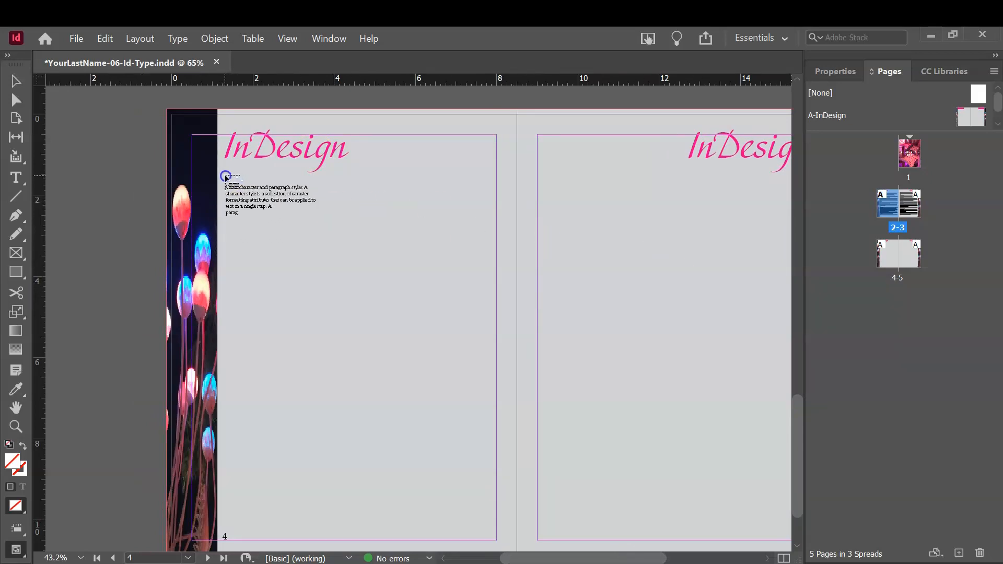
pyautogui.moveTo(225, 176); pyautogui.dragTo(497, 516)
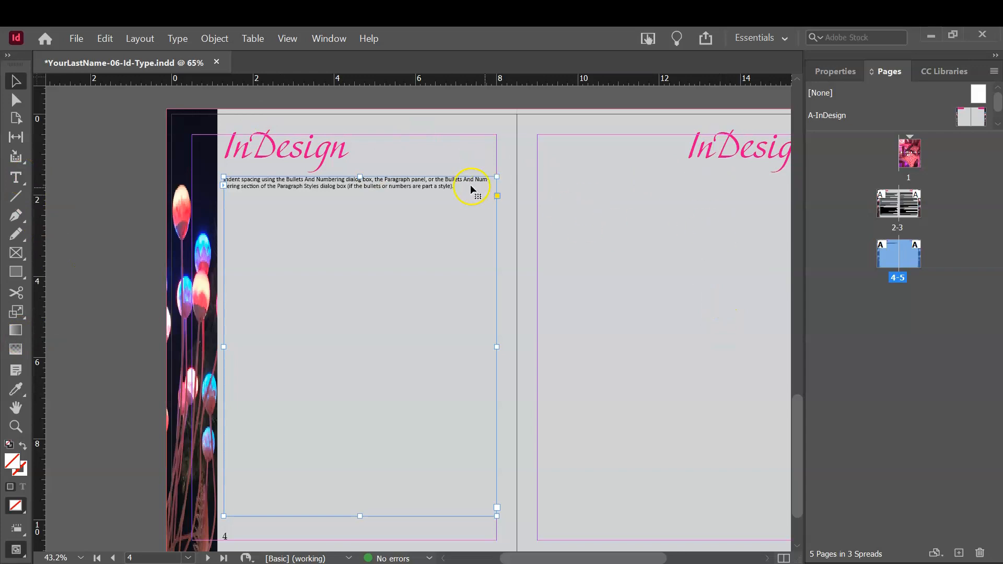
# Draw an empty text frame on page 5 with the Type tool
pyautogui.click(16, 177)
pyautogui.click(21, 177)
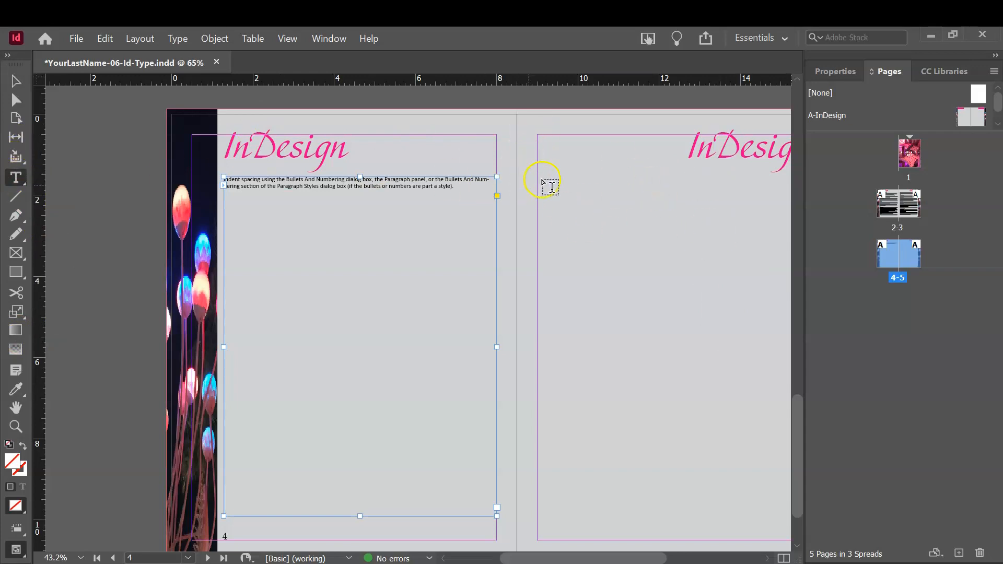
pyautogui.moveTo(538, 177); pyautogui.dragTo(469, 426)
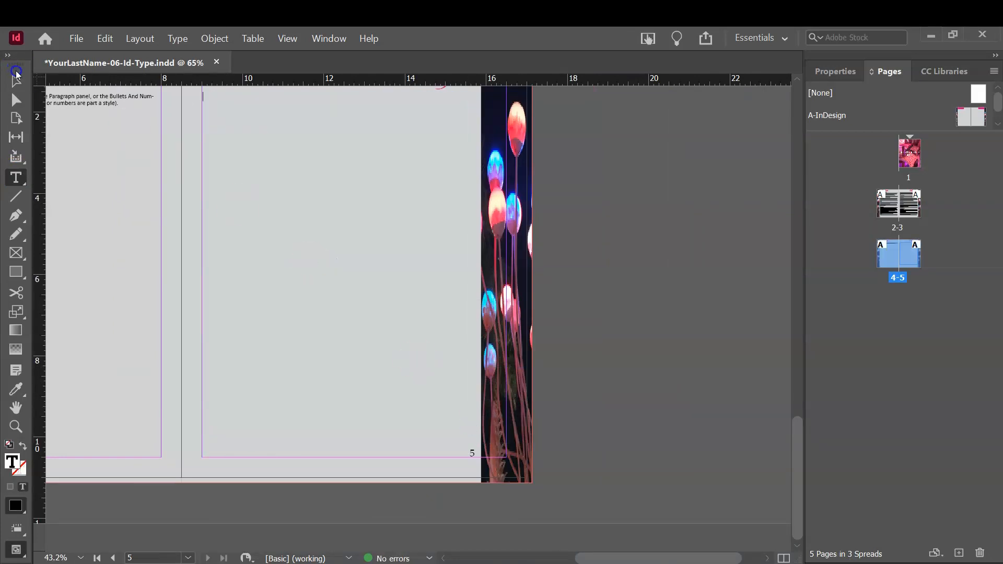
# Load the remaining text from page 4's frame and draw a threaded frame across page 5
pyautogui.click(17, 74)
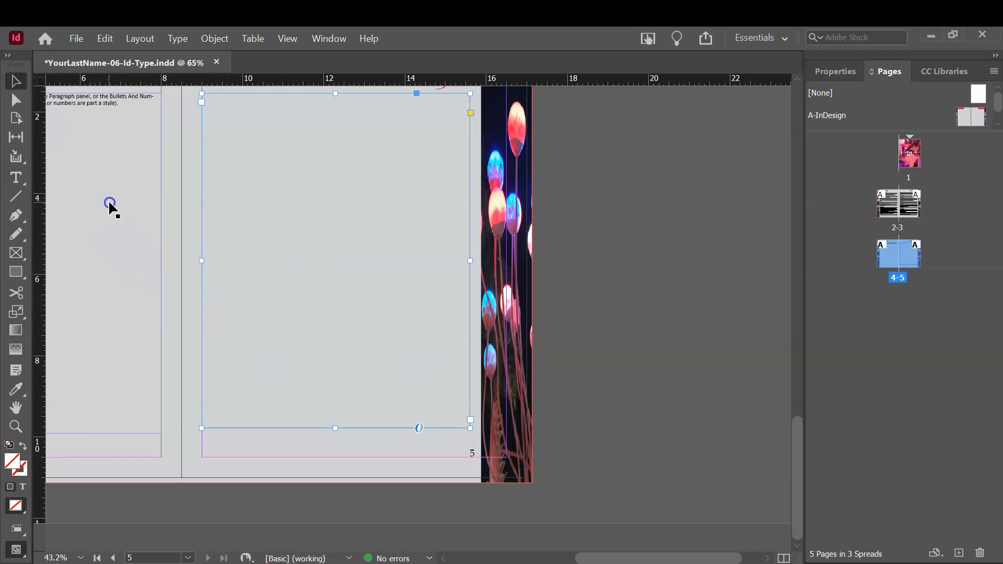
pyautogui.click(118, 314)
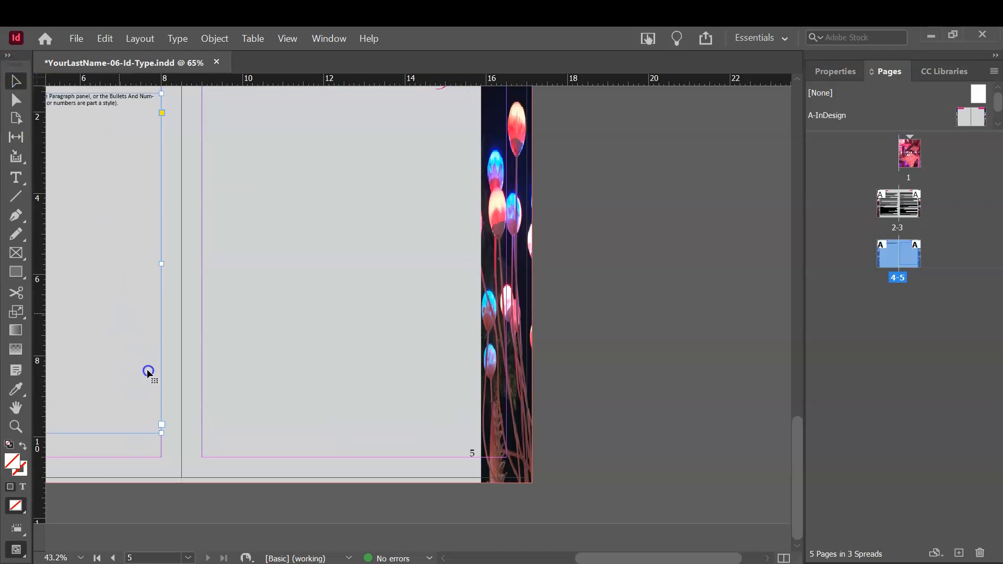
pyautogui.moveTo(139, 398); pyautogui.dragTo(409, 393)
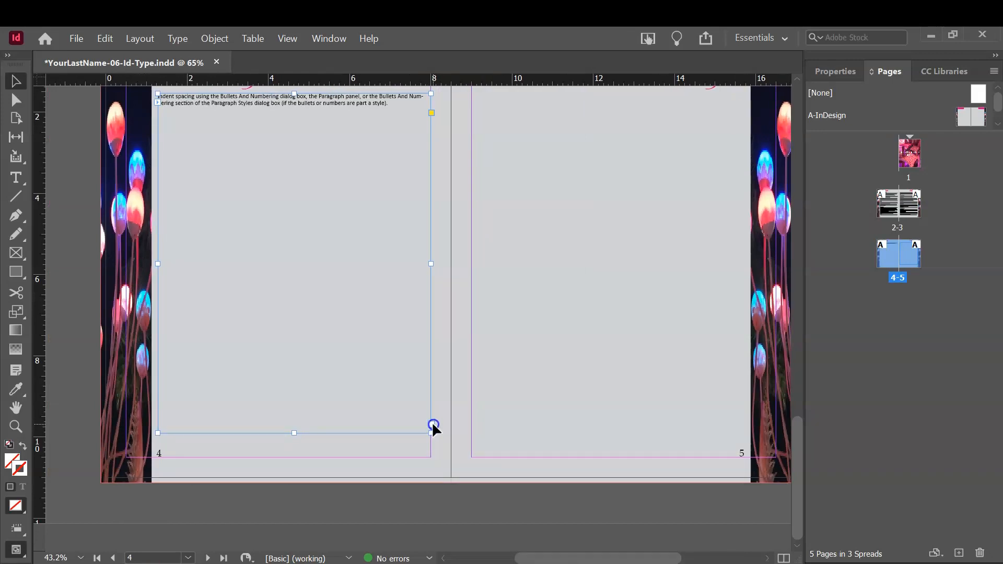
pyautogui.click(432, 423)
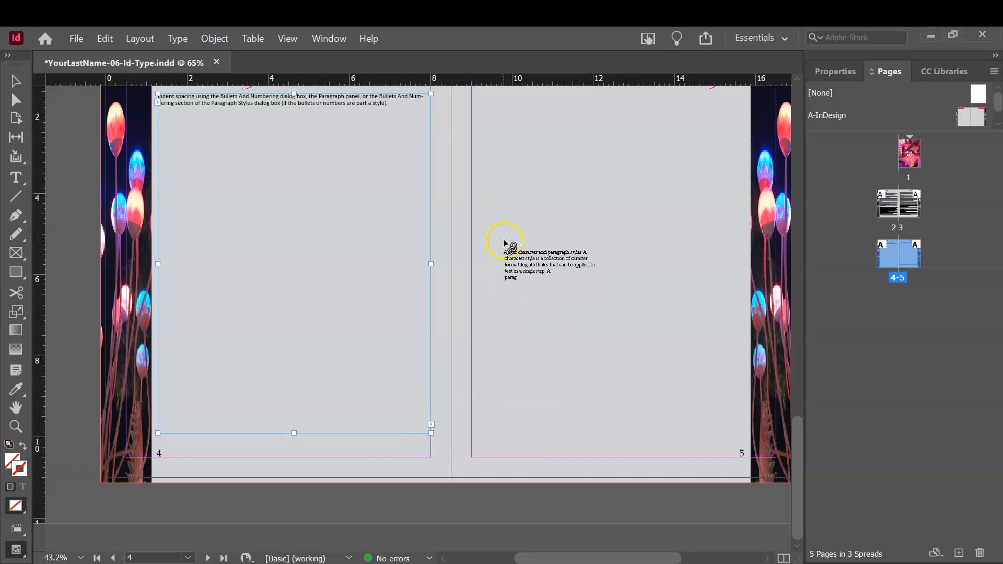
pyautogui.moveTo(538, 139); pyautogui.dragTo(543, 149)
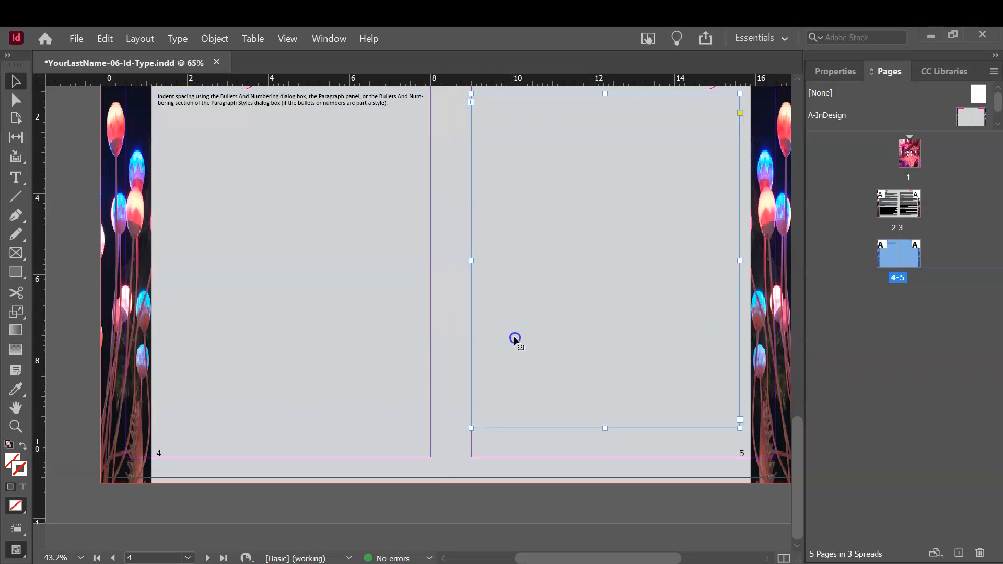
pyautogui.scroll(1, 587, 250)
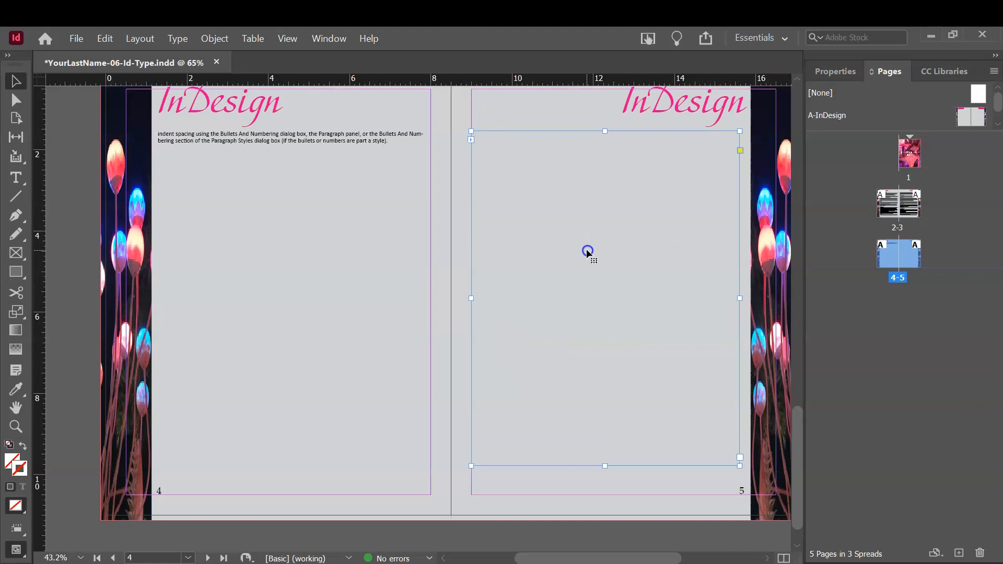
# Scroll back to pages 2–3 and zoom in on the top of page 2
pyautogui.scroll(6, 587, 250)
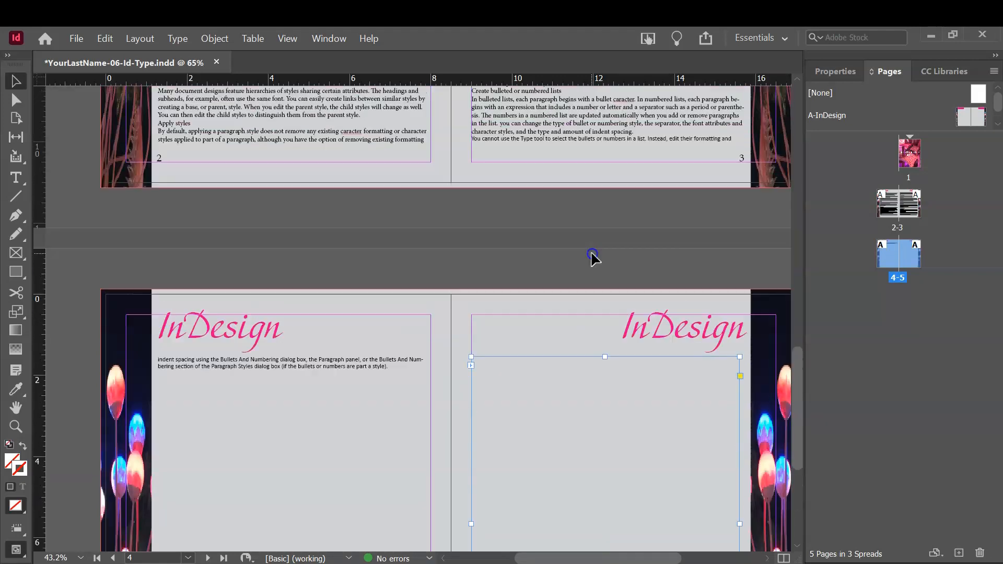
pyautogui.scroll(5, 592, 254)
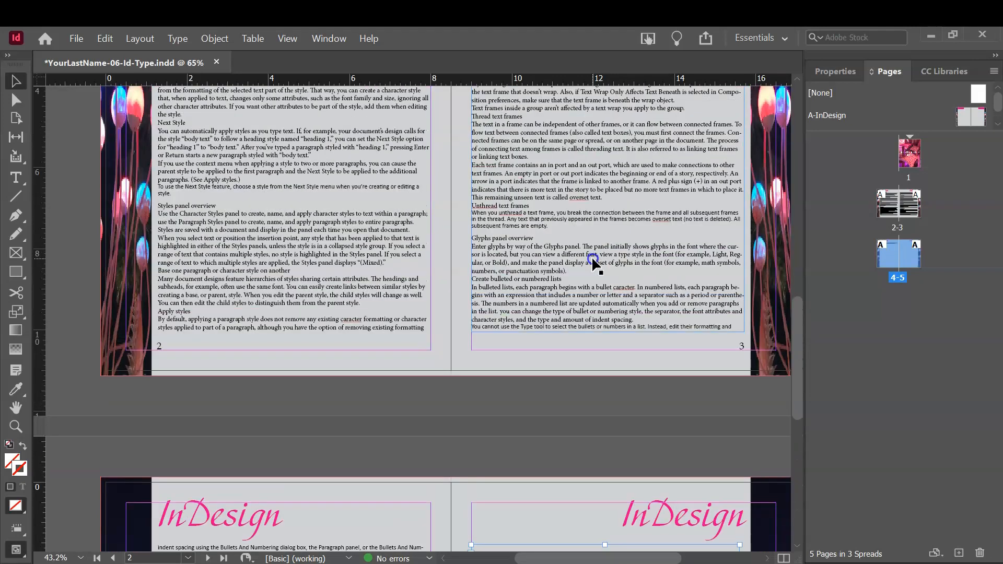
pyautogui.scroll(5, 592, 256)
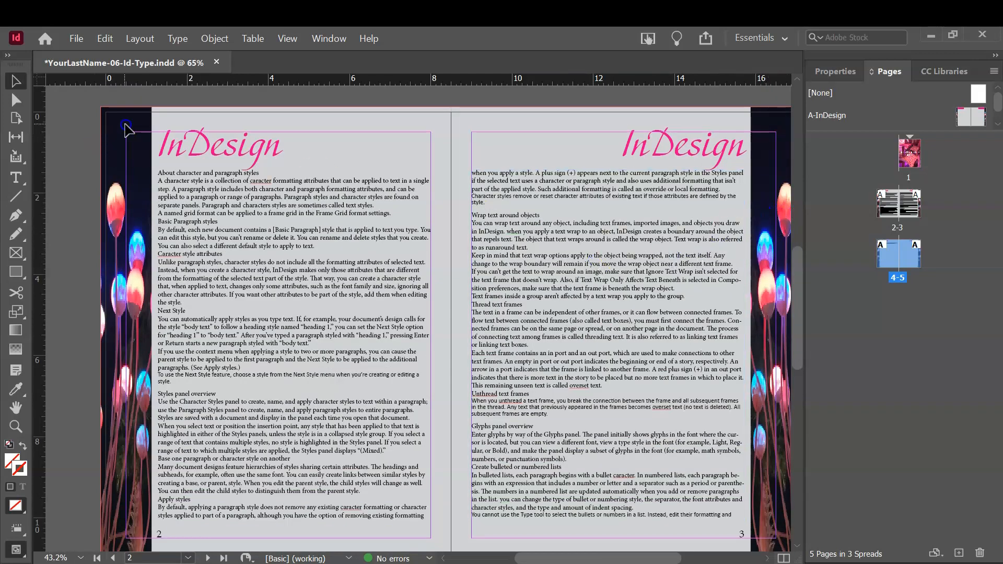
pyautogui.hotkey('ctrl', 'space')
pyautogui.moveTo(89, 128); pyautogui.dragTo(425, 296)
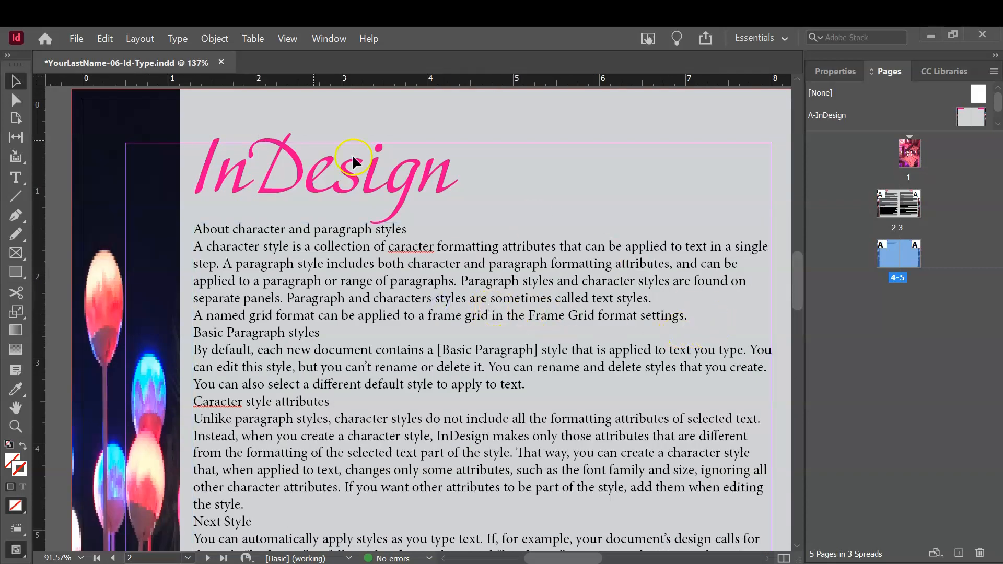
# Save YourLastName-06-Id-Type.indd
pyautogui.click(75, 38)
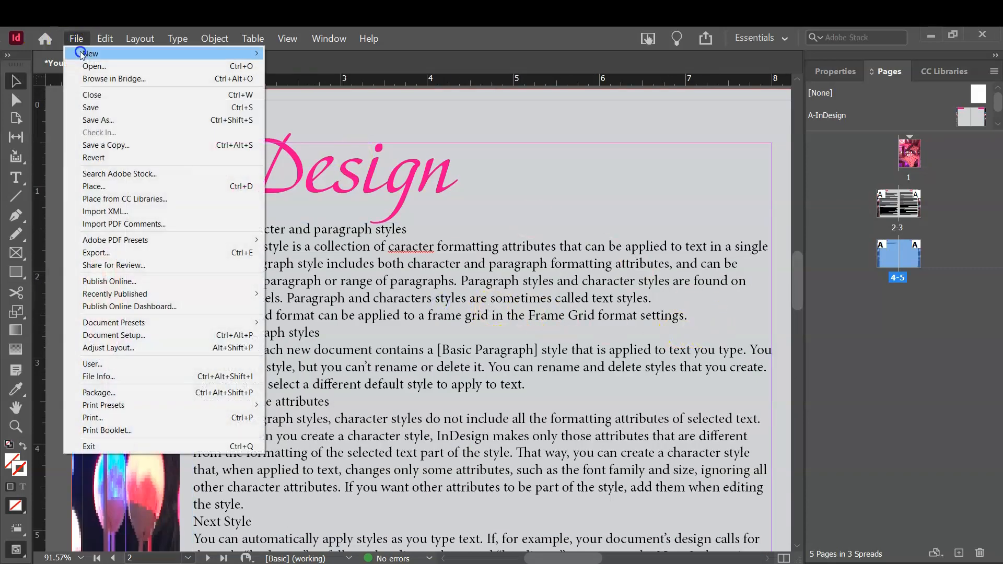
pyautogui.click(97, 108)
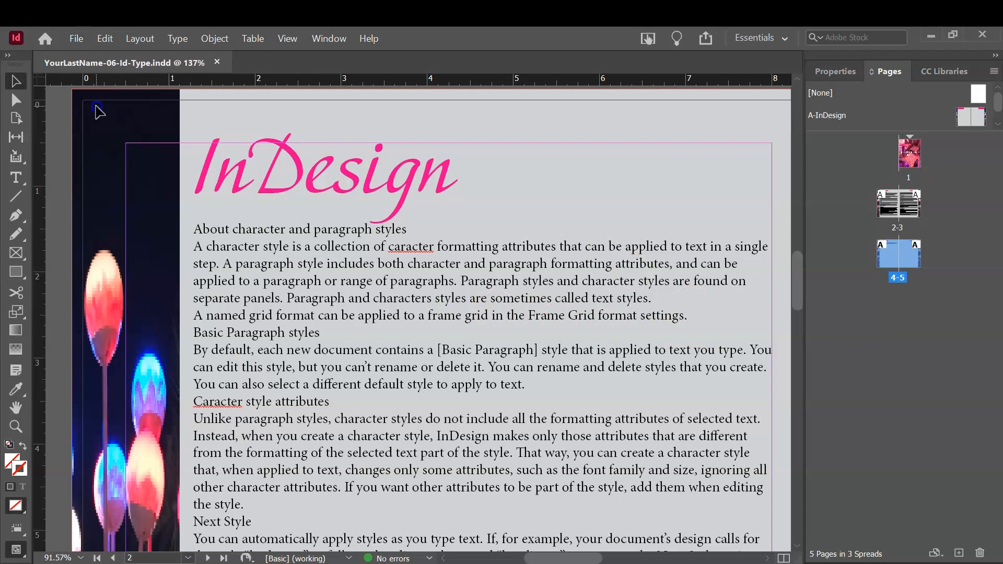
pyautogui.click(11, 179)
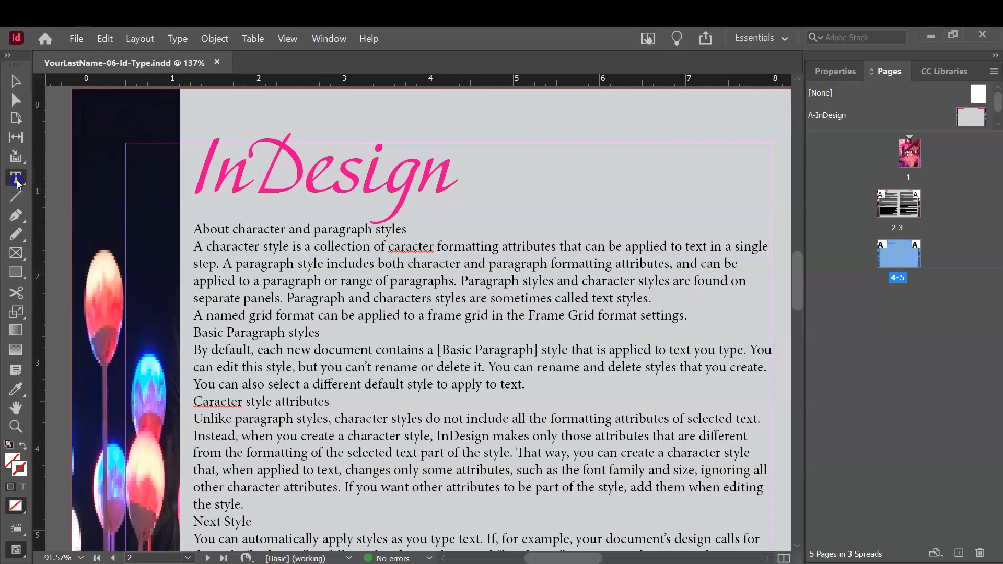
# Select the entire 'About character and paragraph styles' heading line on page 2
pyautogui.click(231, 229)
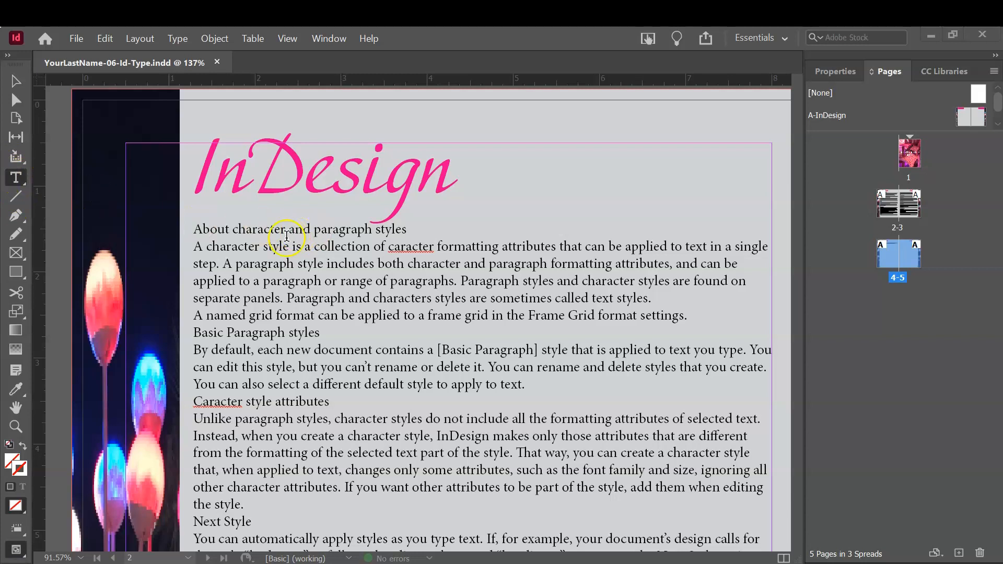
pyautogui.doubleClick(270, 228)
pyautogui.tripleClick(270, 228)
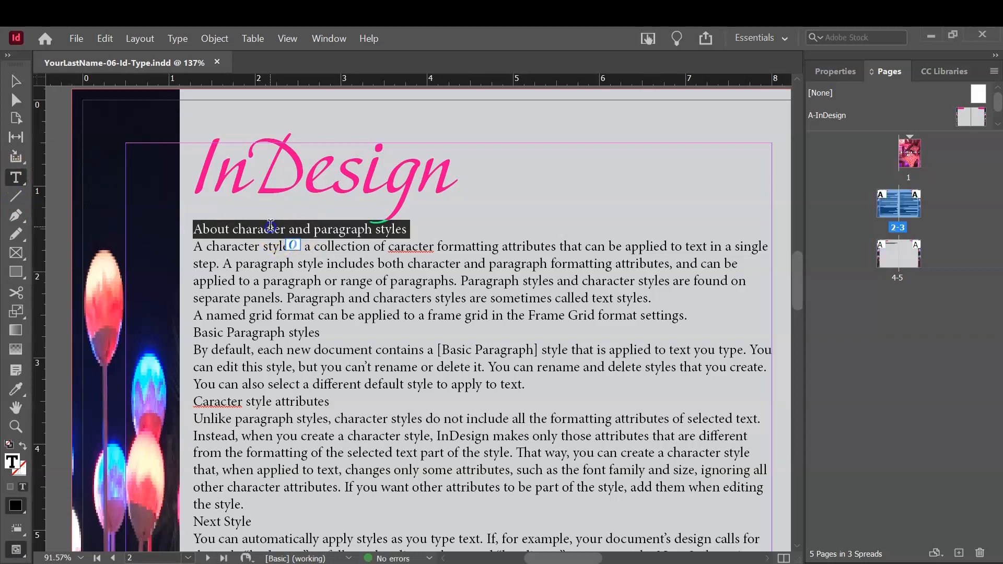
pyautogui.click(270, 228)
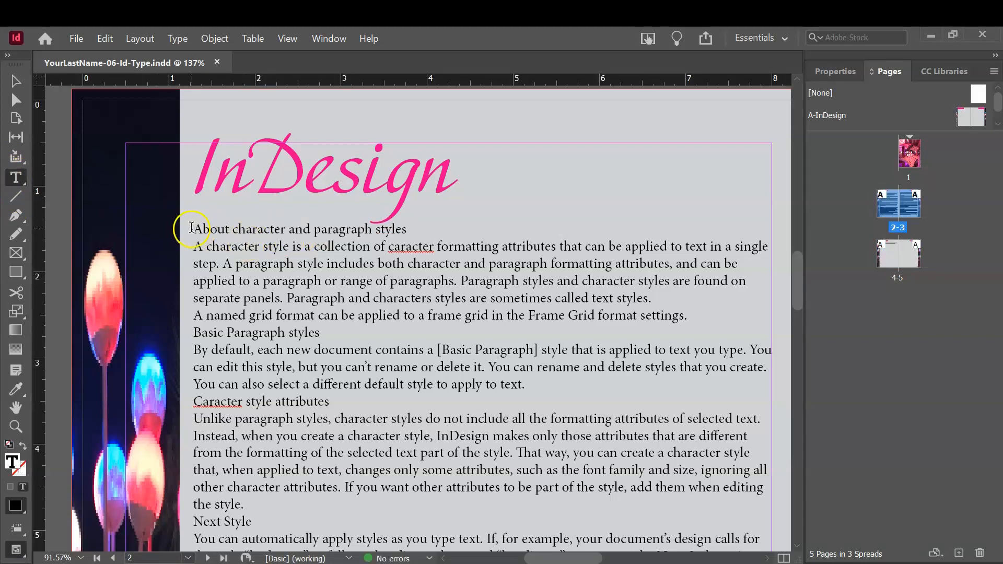
pyautogui.tripleClick(271, 230)
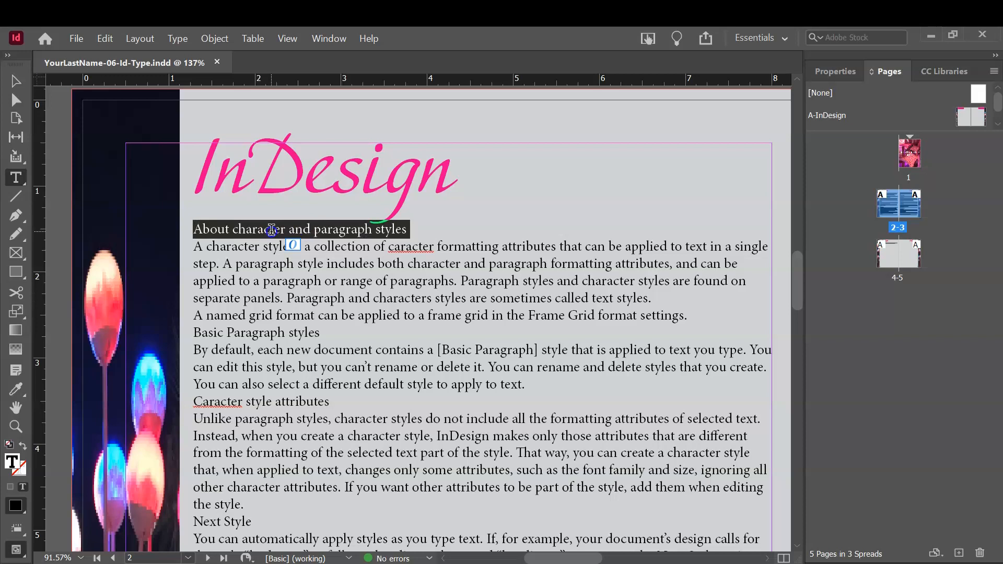
pyautogui.tripleClick(271, 230)
pyautogui.click(838, 72)
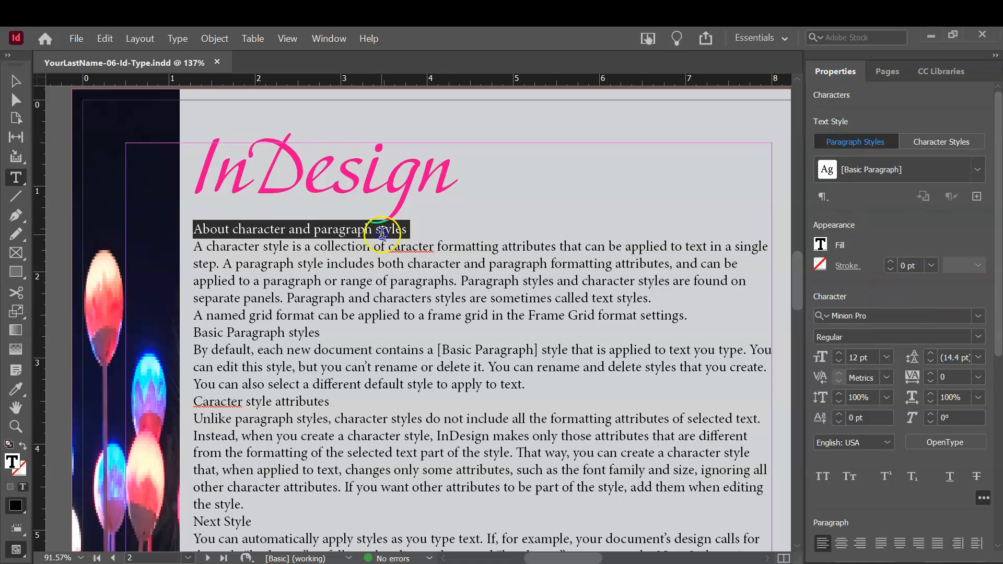
pyautogui.moveTo(196, 230); pyautogui.dragTo(437, 240)
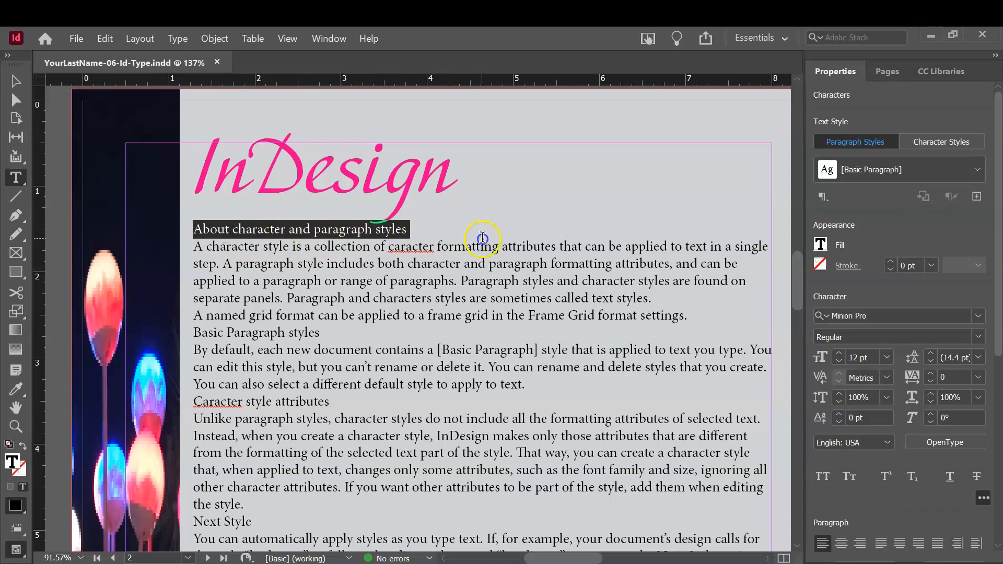
pyautogui.click(978, 316)
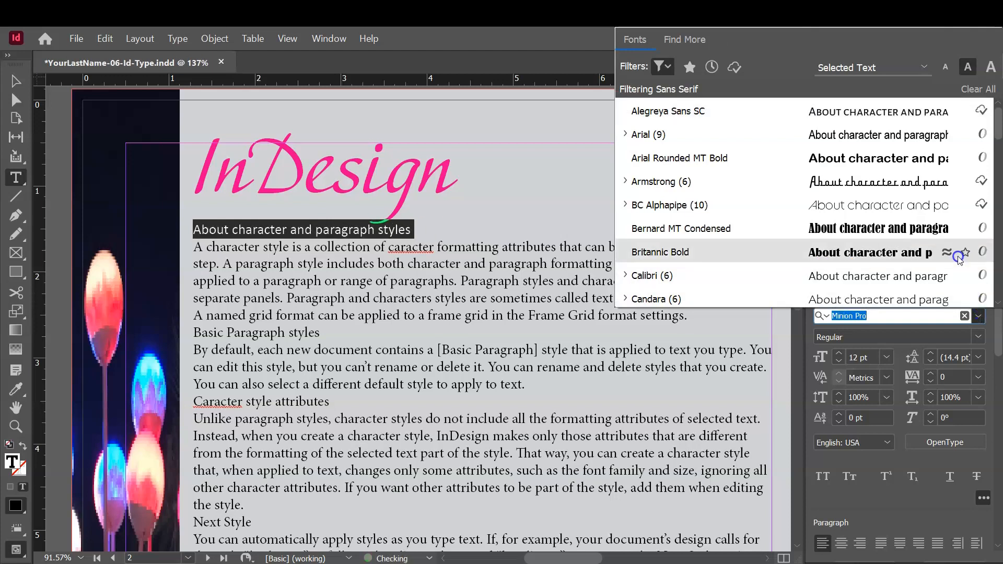
pyautogui.scroll(-1, 920, 259)
pyautogui.scroll(-7, 920, 259)
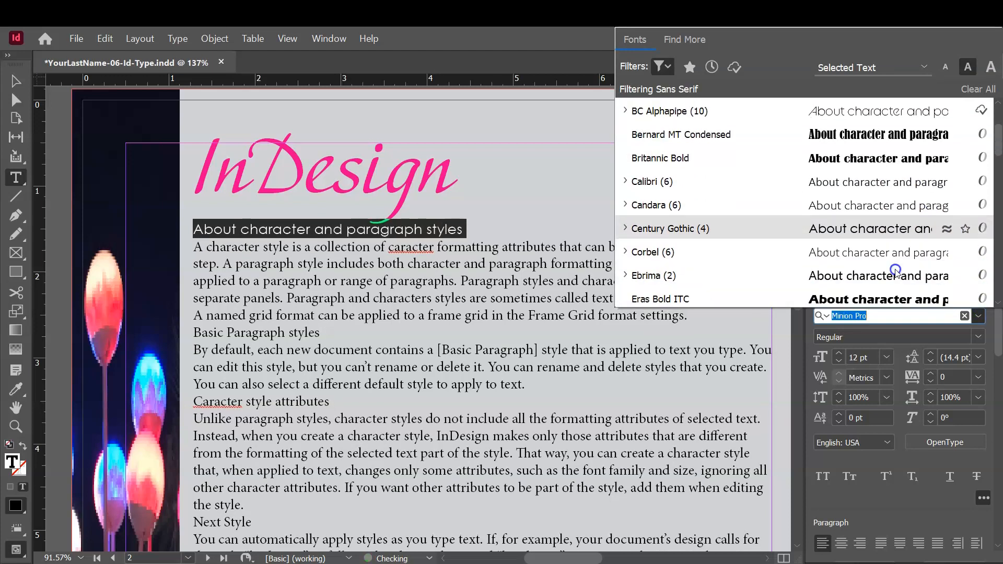
pyautogui.click(895, 273)
pyautogui.click(978, 315)
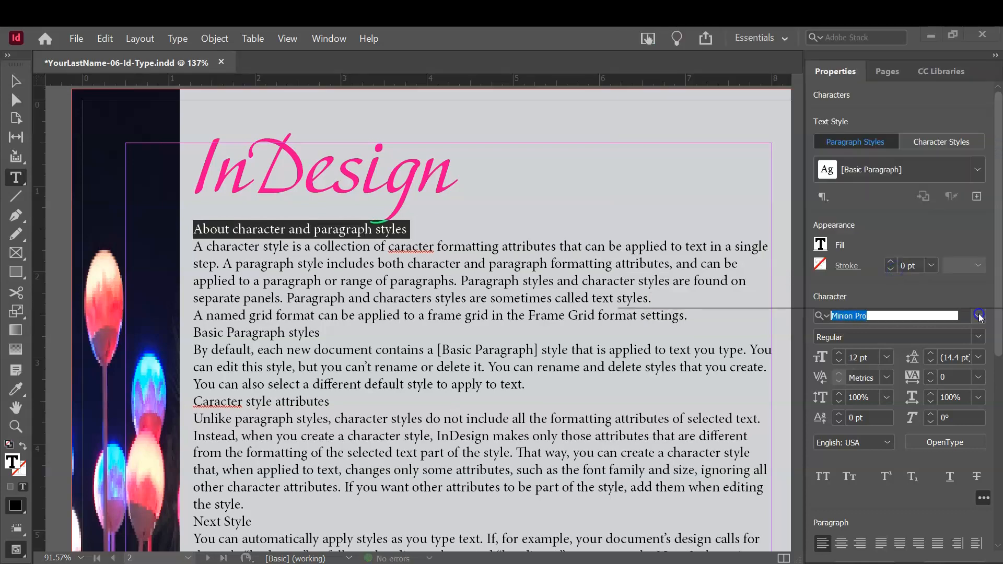
pyautogui.scroll(-2, 893, 188)
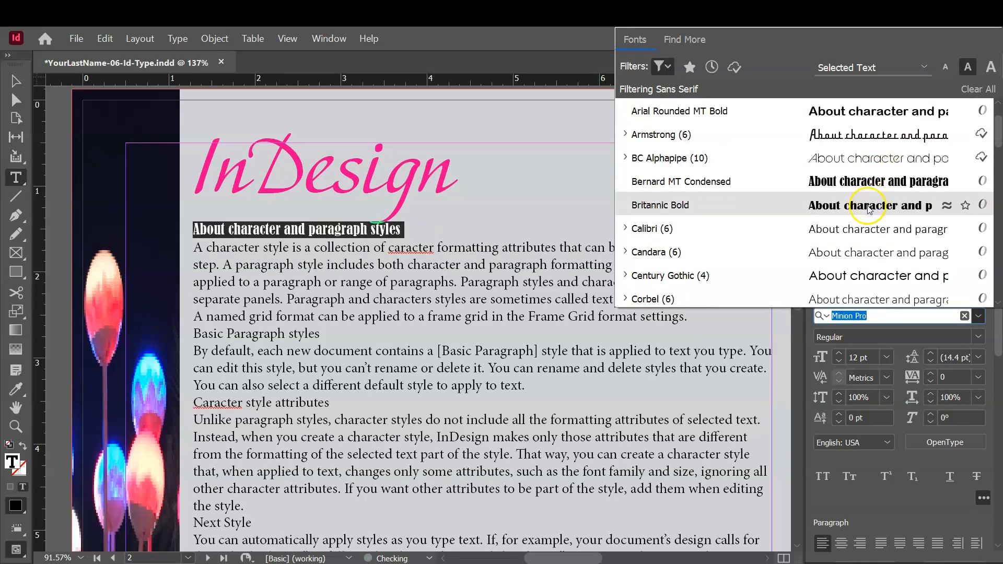
pyautogui.scroll(-4, 810, 272)
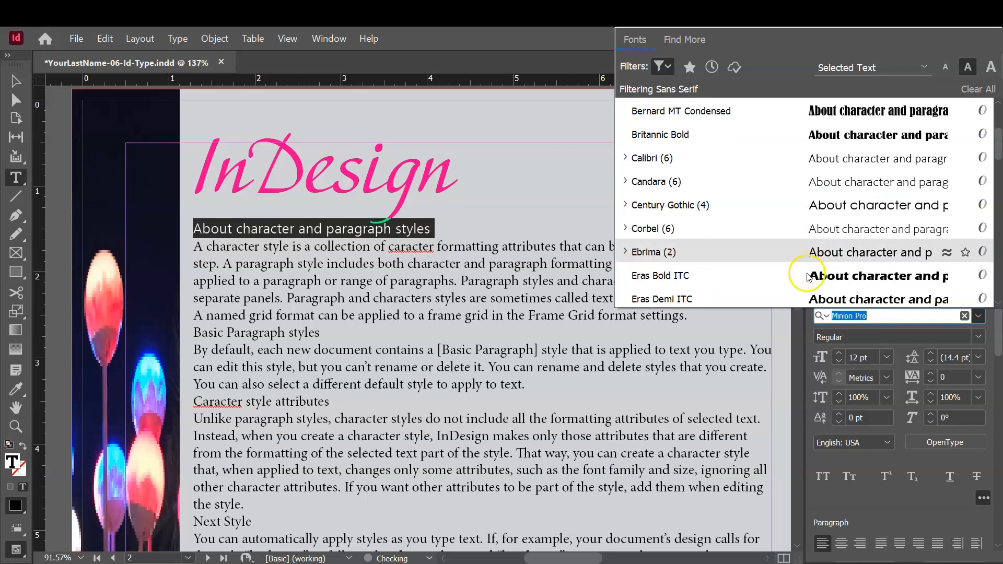
pyautogui.scroll(-3, 807, 278)
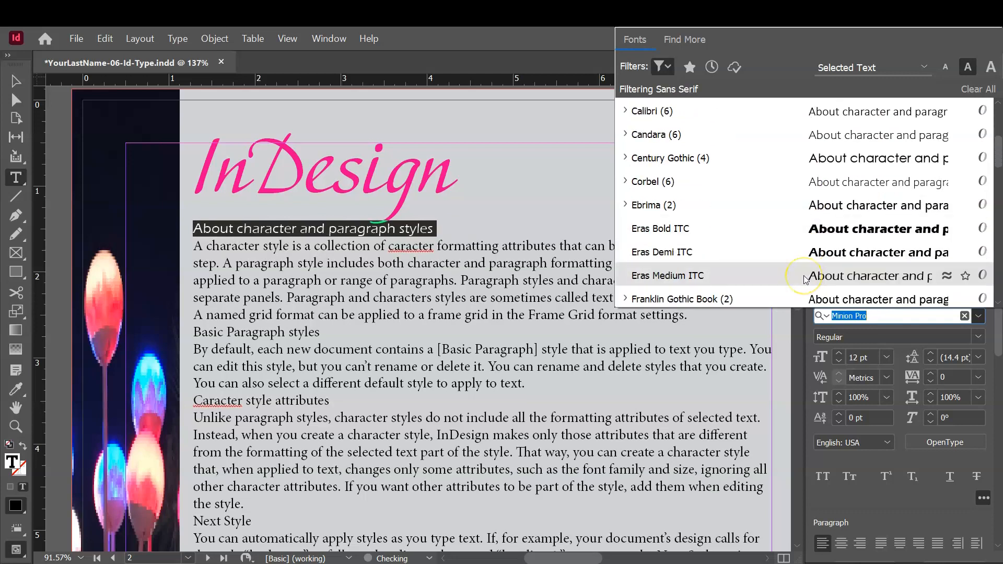
pyautogui.scroll(-1, 805, 280)
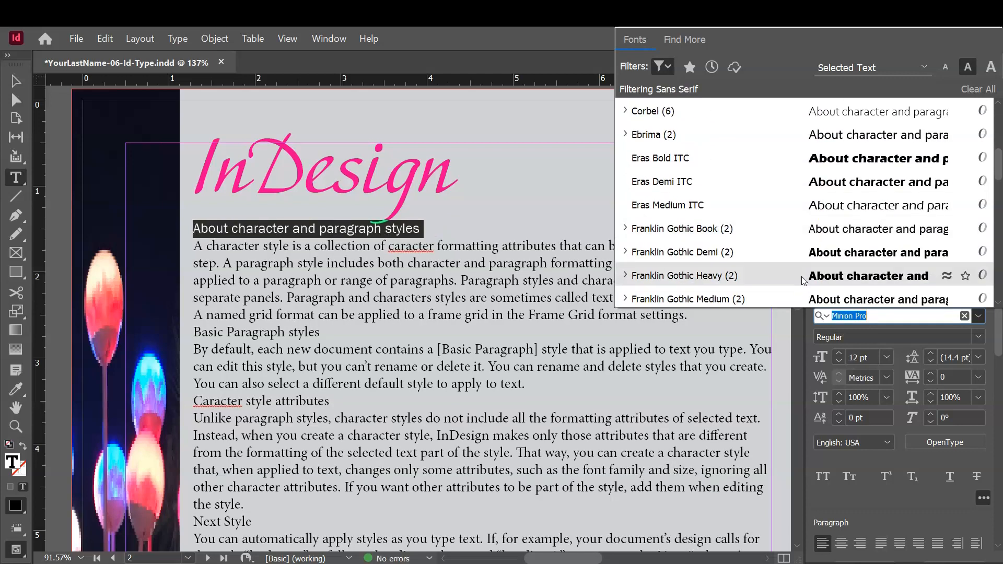
pyautogui.scroll(-5, 733, 290)
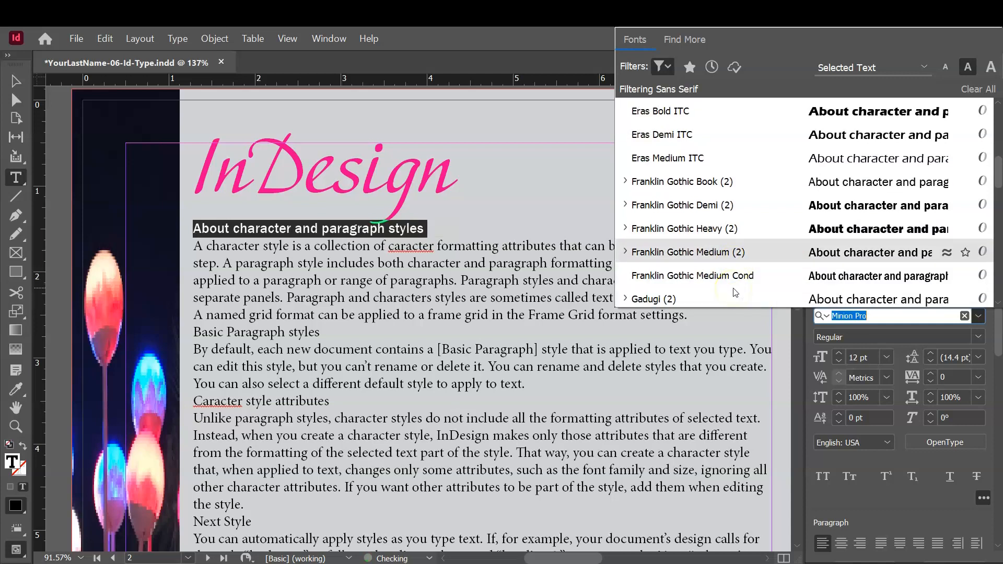
pyautogui.scroll(-4, 736, 292)
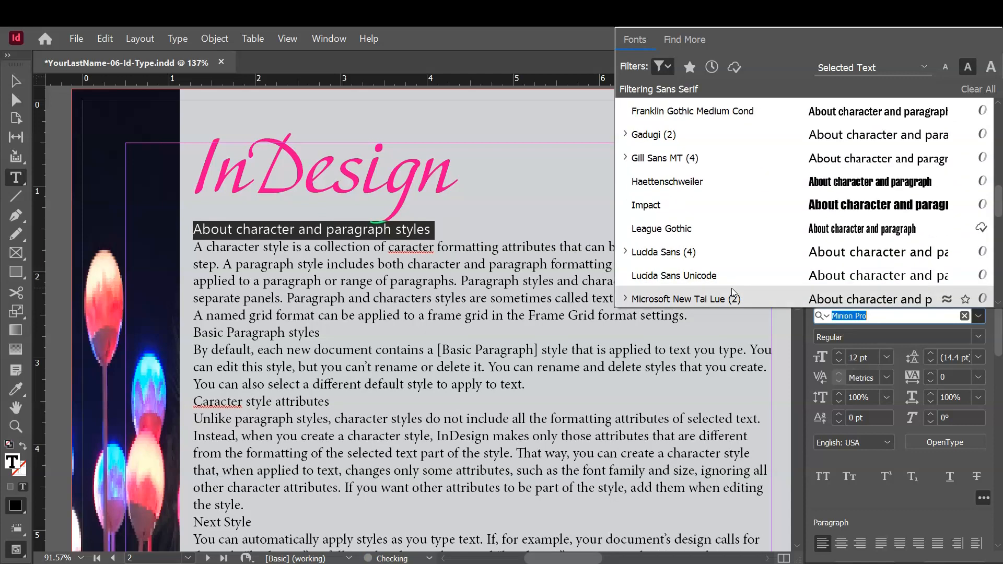
pyautogui.scroll(-6, 731, 292)
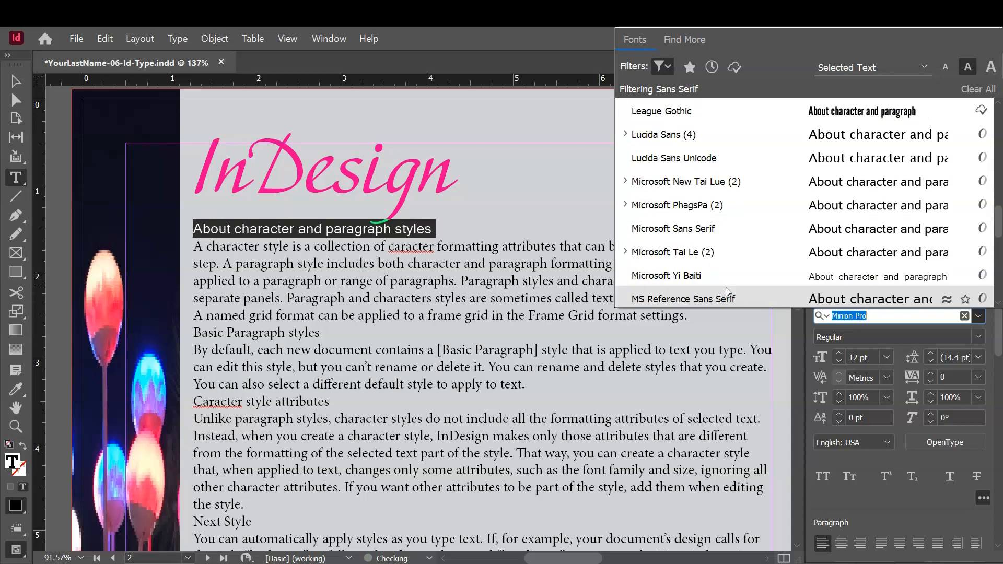
pyautogui.scroll(-1, 719, 286)
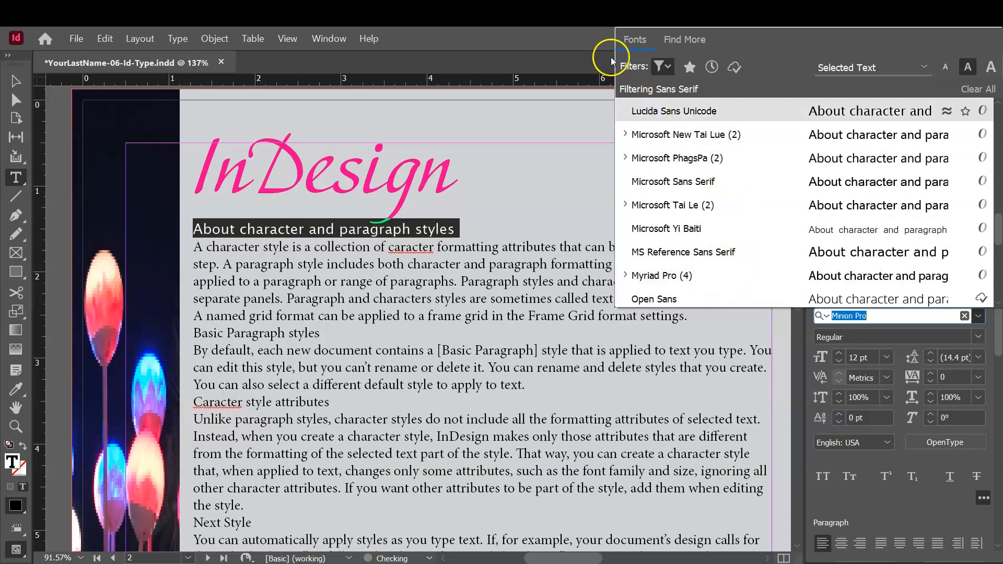
# Switch the font list filter from Sans Serif to the Serif classification
pyautogui.click(666, 66)
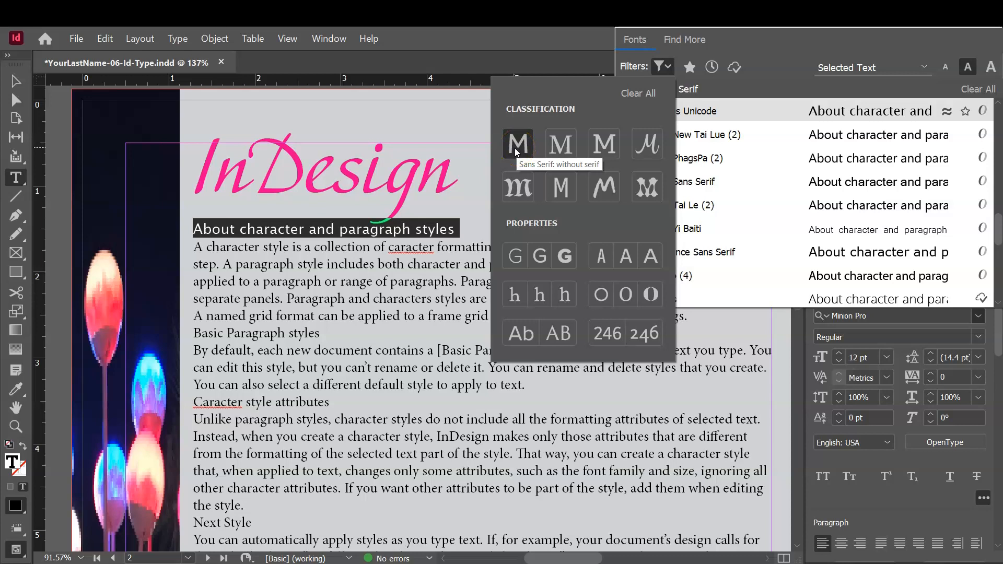
pyautogui.click(525, 164)
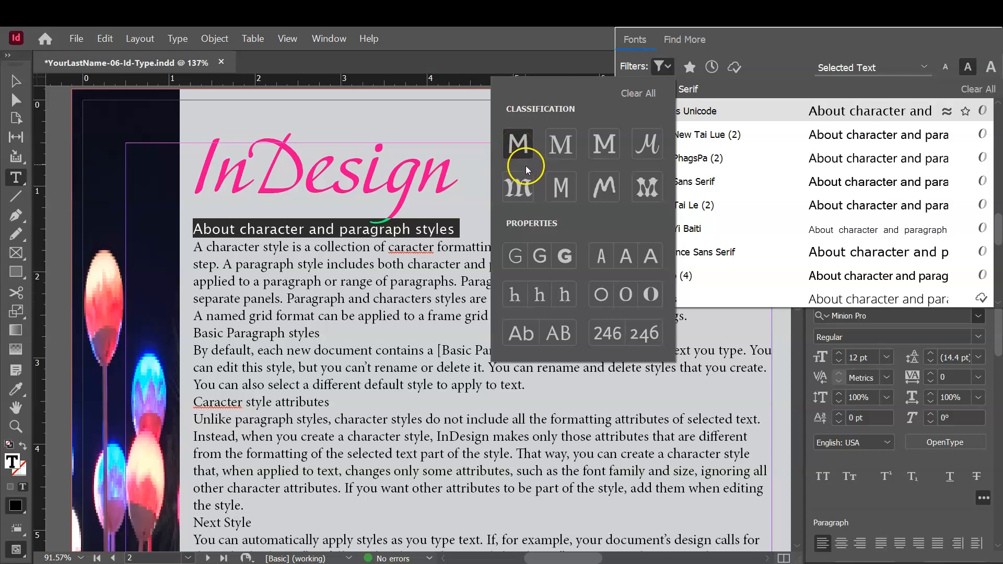
pyautogui.click(561, 145)
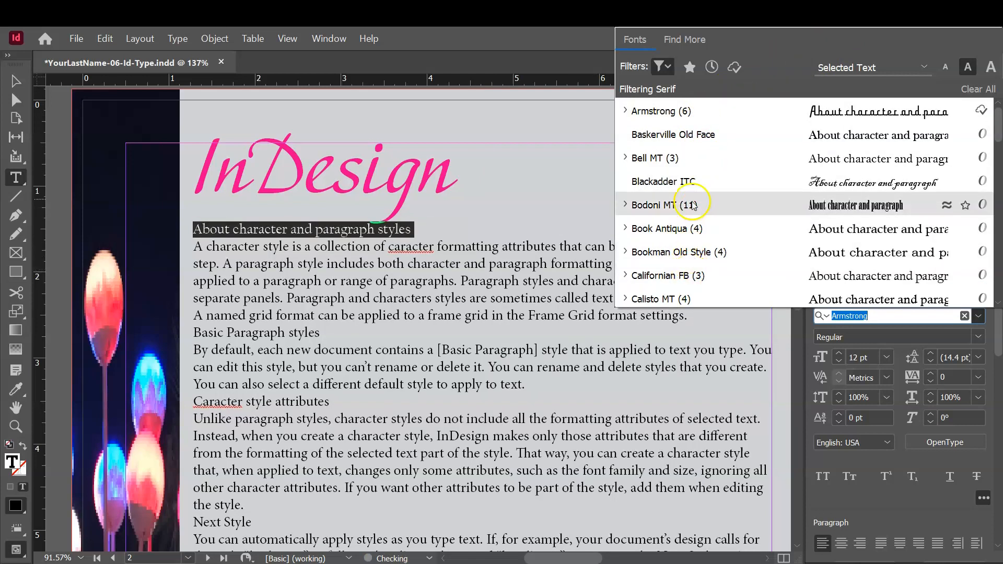
pyautogui.click(979, 316)
pyautogui.click(979, 316)
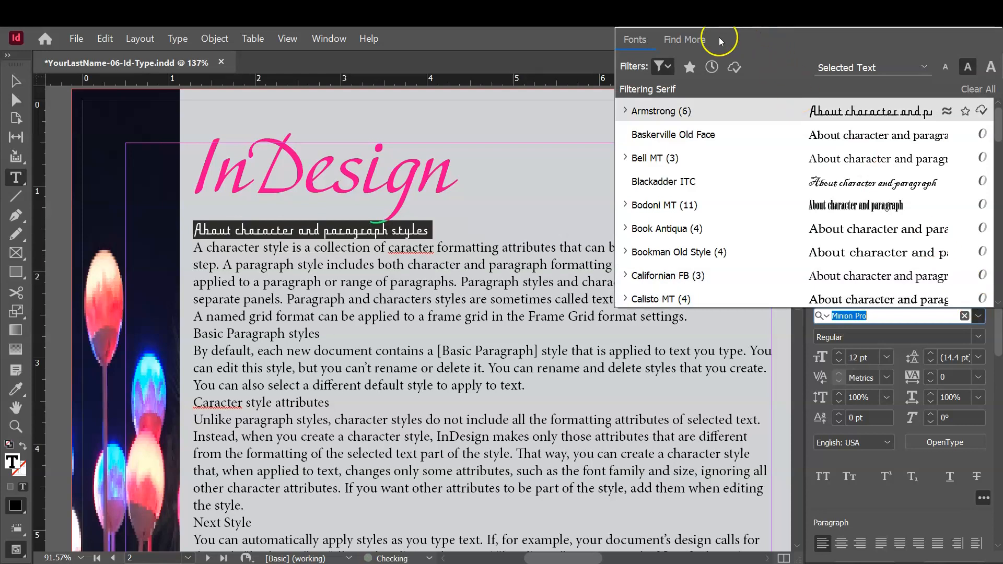
# Activate the six Alverata Informal fonts from Adobe Fonts' Find More list
pyautogui.click(685, 42)
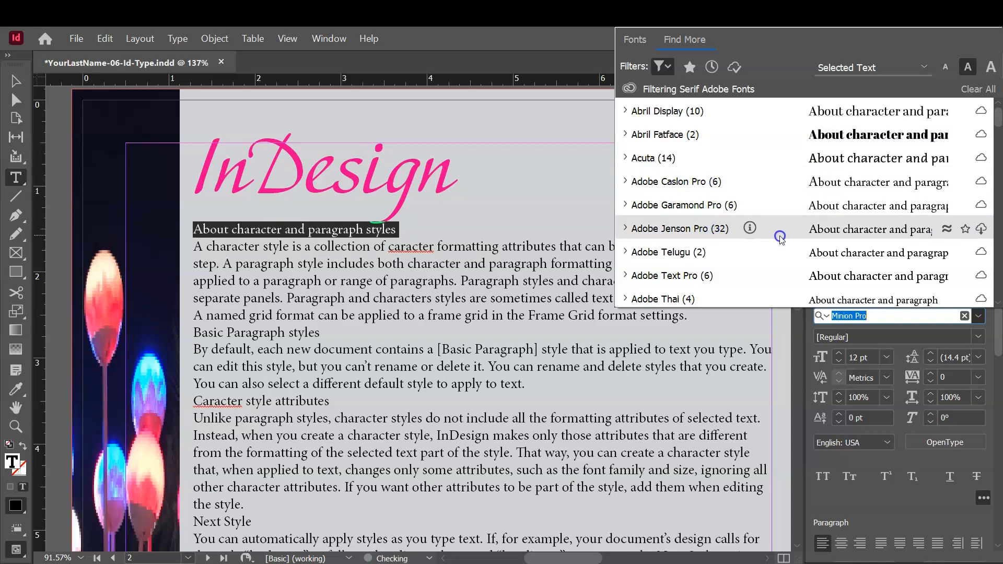
pyautogui.scroll(-5, 782, 239)
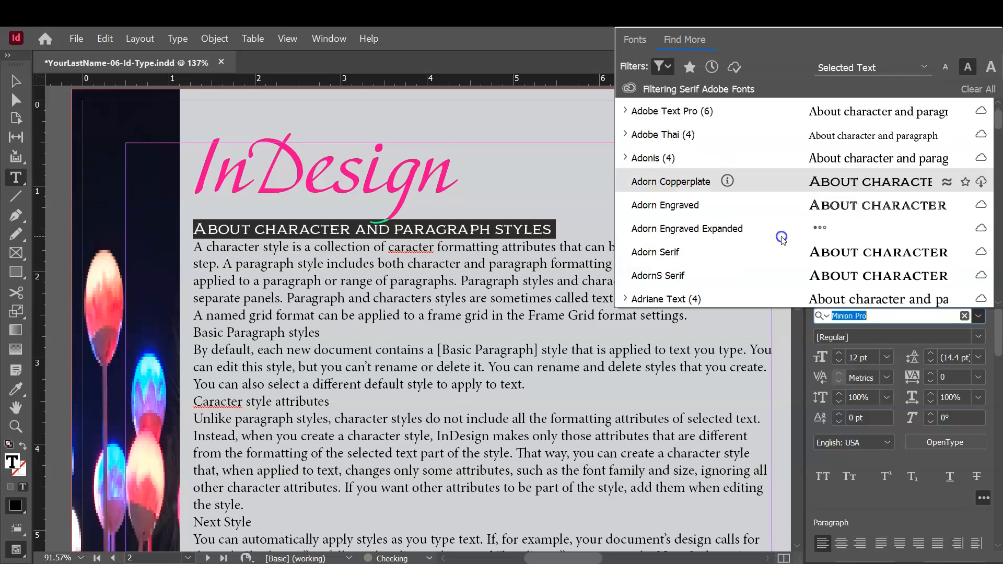
pyautogui.scroll(-8, 781, 239)
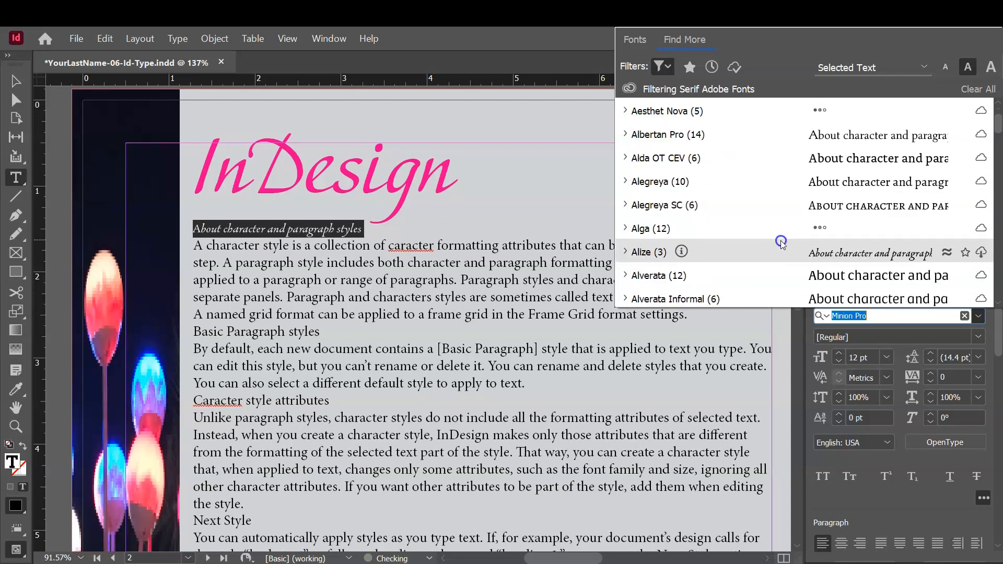
pyautogui.scroll(-2, 781, 244)
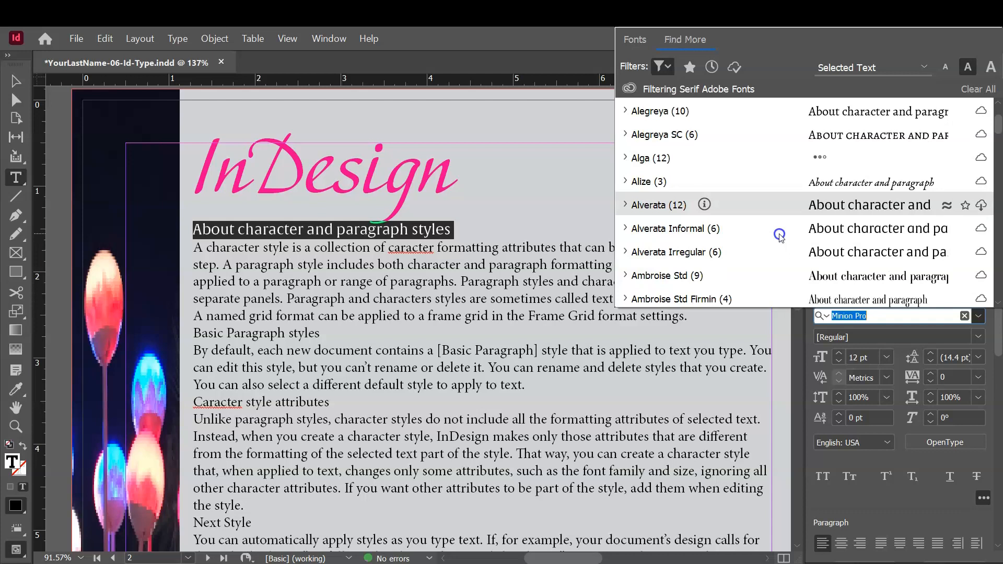
pyautogui.click(624, 228)
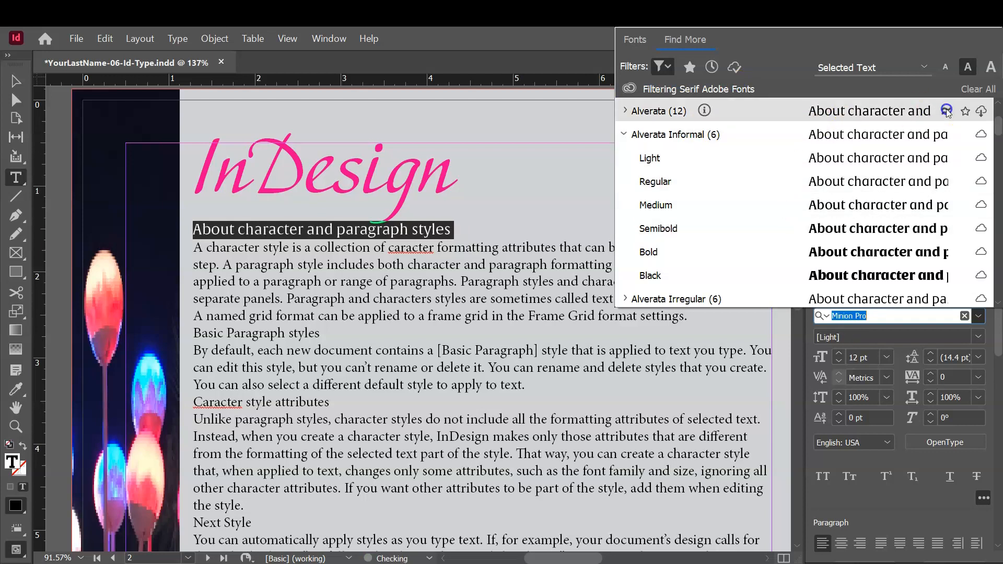
pyautogui.click(981, 135)
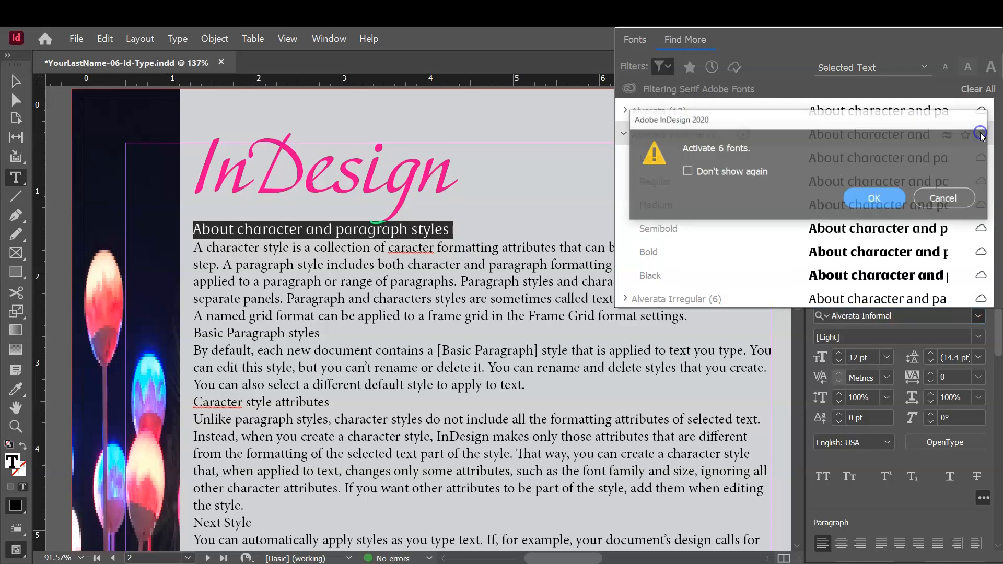
pyautogui.click(875, 197)
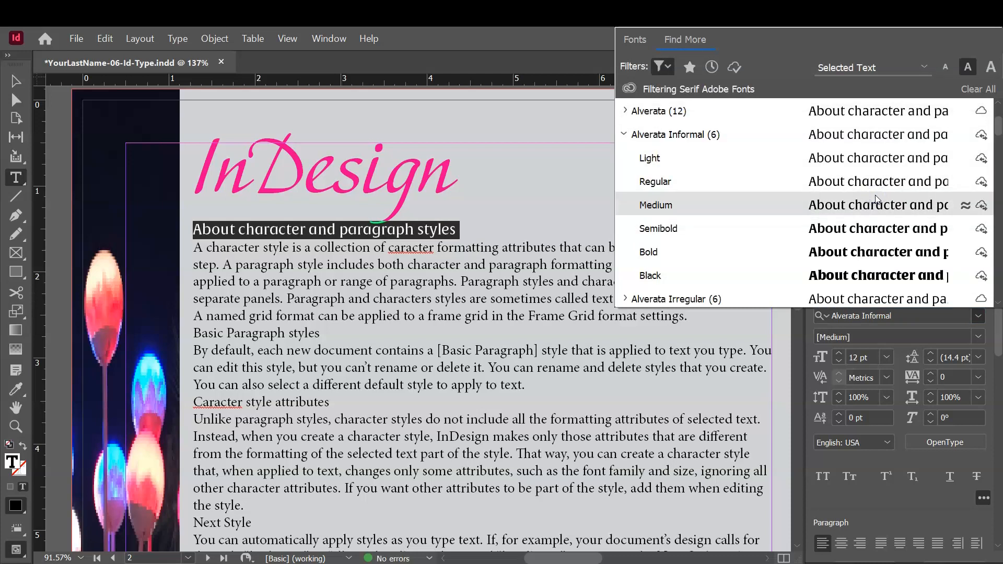
# Preview the Alverata Informal Light and Semibold styles on the heading
pyautogui.click(861, 158)
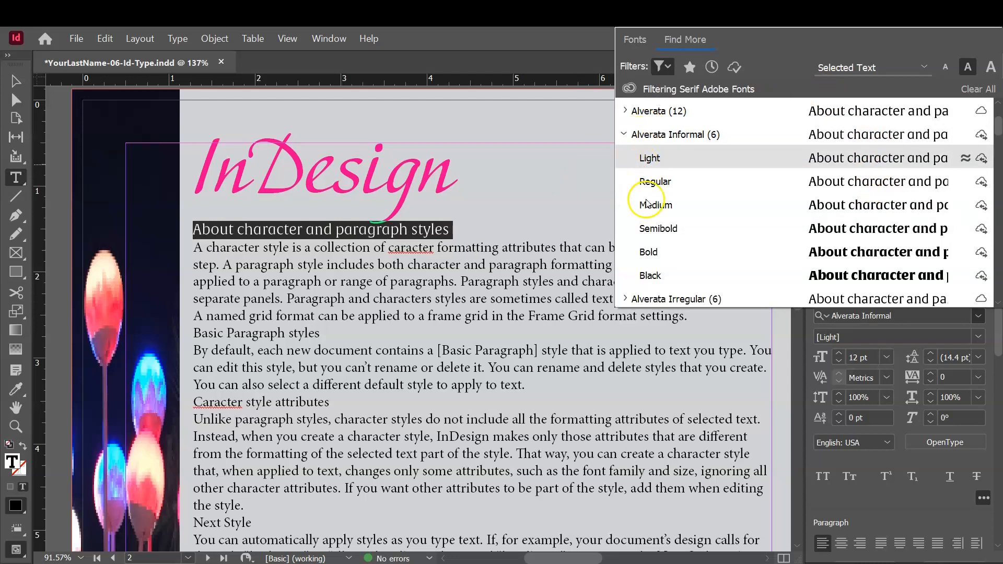
pyautogui.click(658, 230)
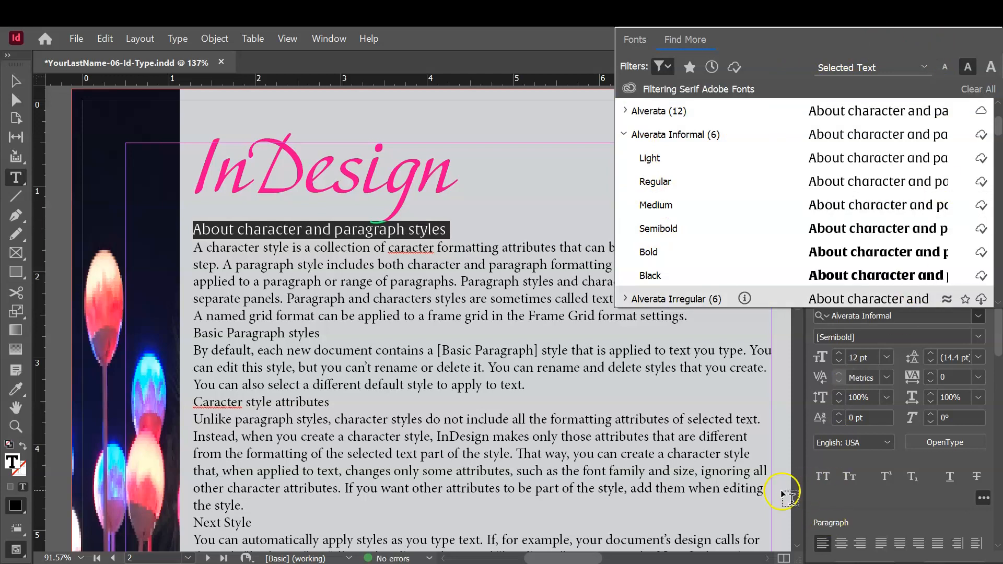
pyautogui.click(824, 496)
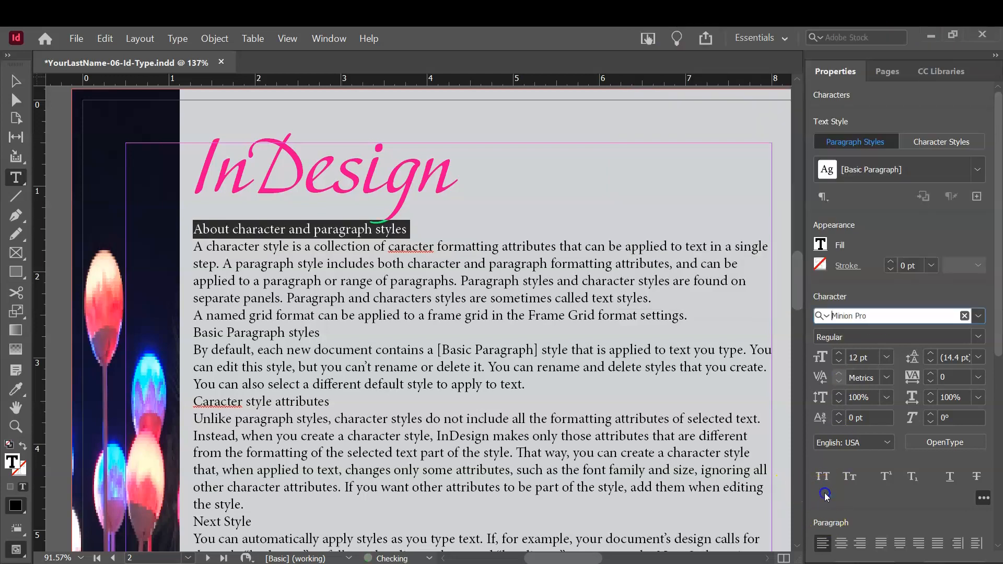
# Show activated fonts, clear the Serif filter, and apply Alverata Informal Semibold to the heading
pyautogui.click(978, 314)
pyautogui.click(978, 315)
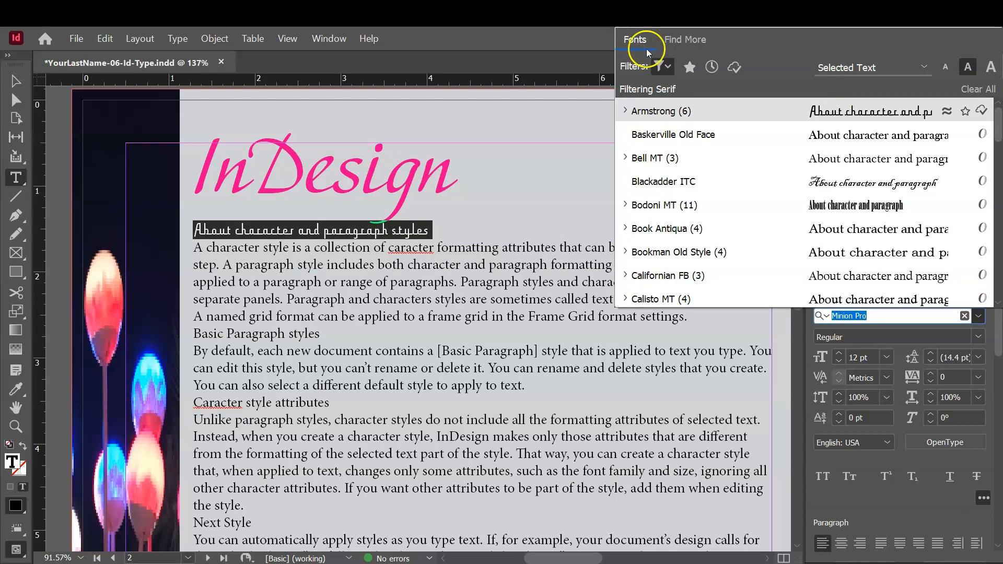
pyautogui.click(733, 68)
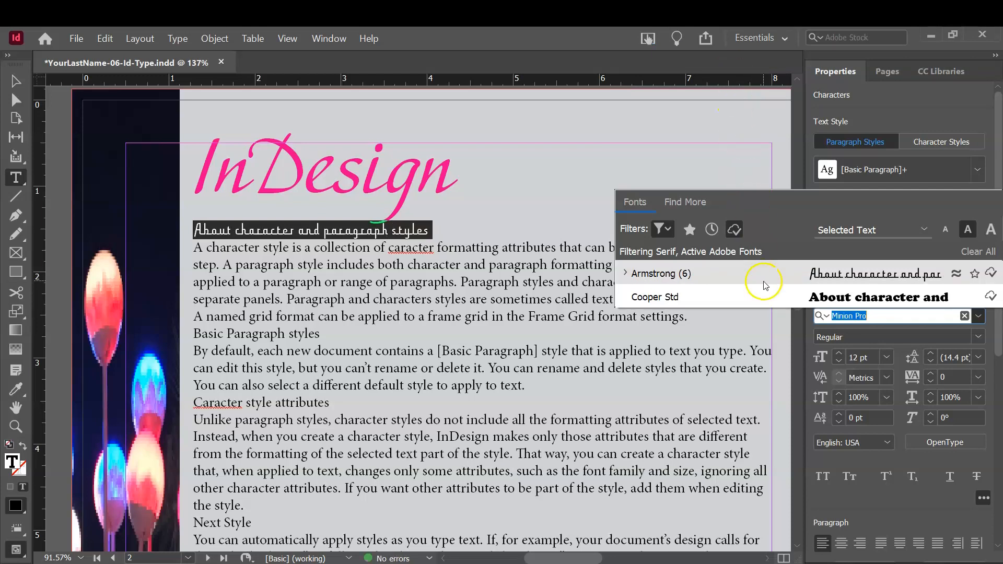
pyautogui.click(663, 228)
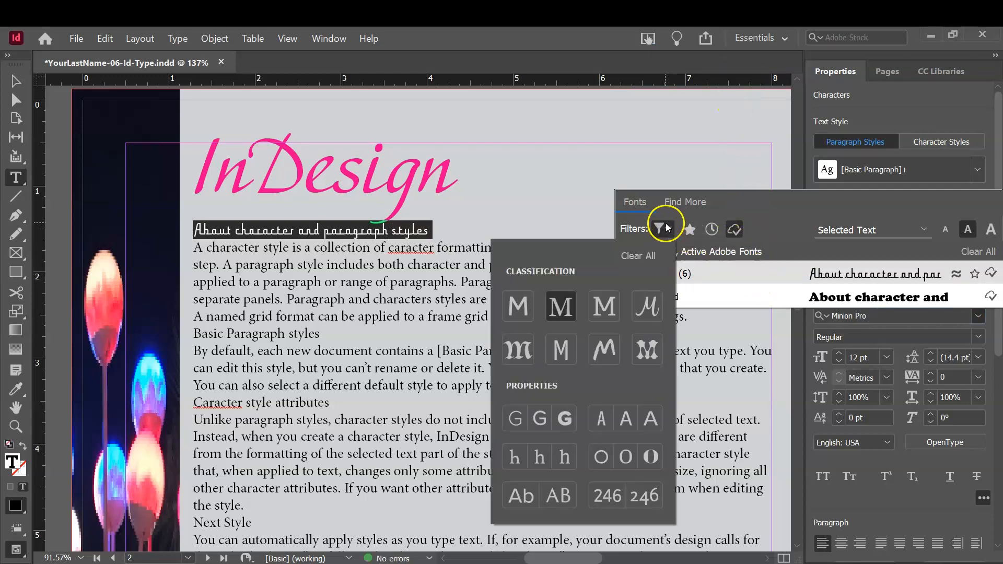
pyautogui.click(564, 303)
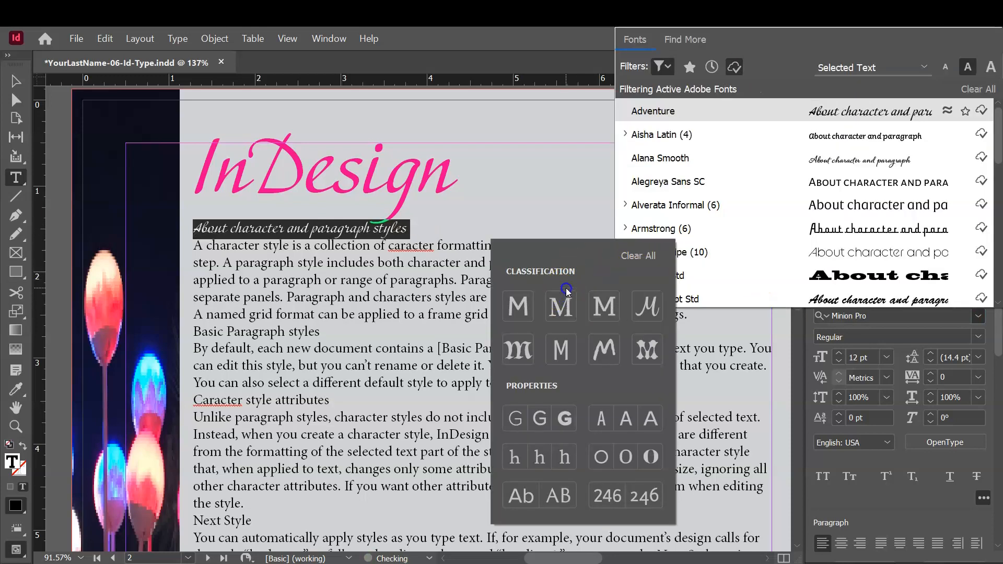
pyautogui.click(771, 61)
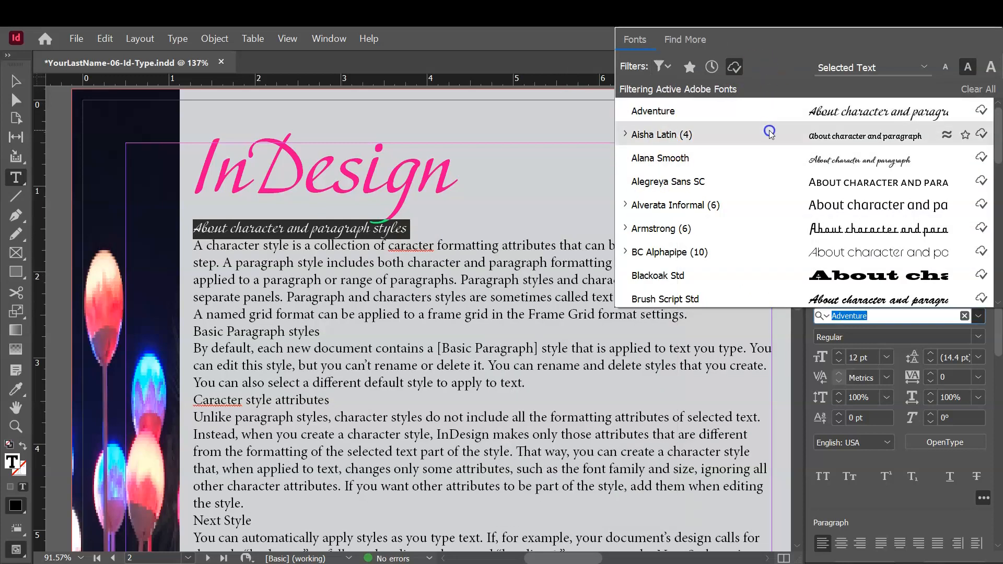
pyautogui.click(627, 205)
pyautogui.click(650, 230)
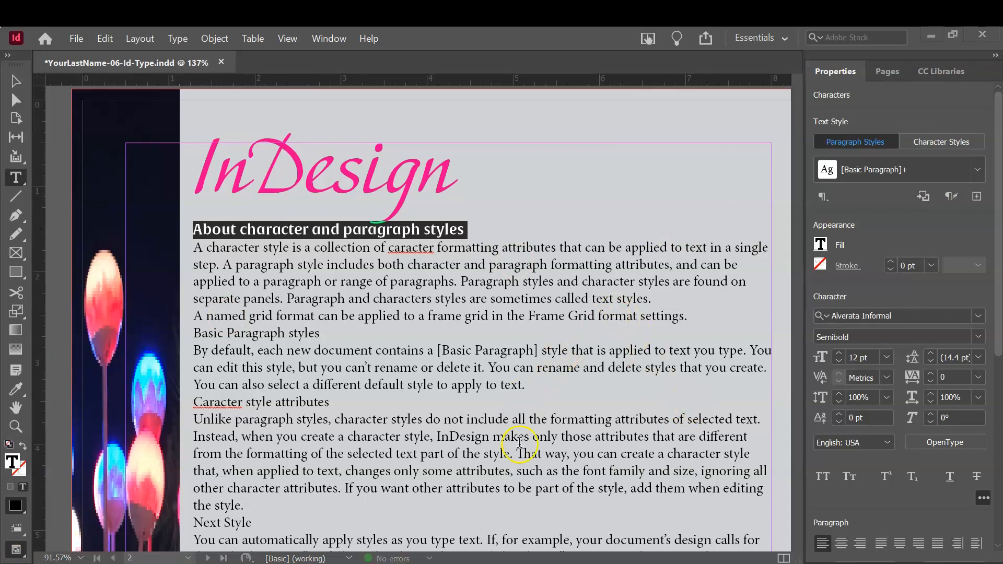
# Enlarge the heading to 16 pt and set it in small caps
pyautogui.click(838, 354)
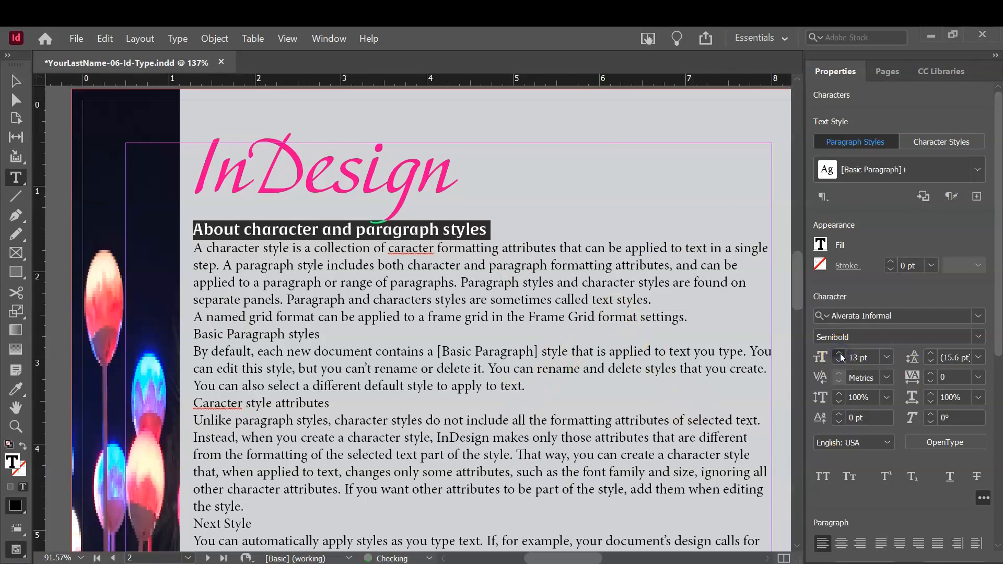
pyautogui.click(839, 354)
pyautogui.click(840, 354)
pyautogui.click(840, 354)
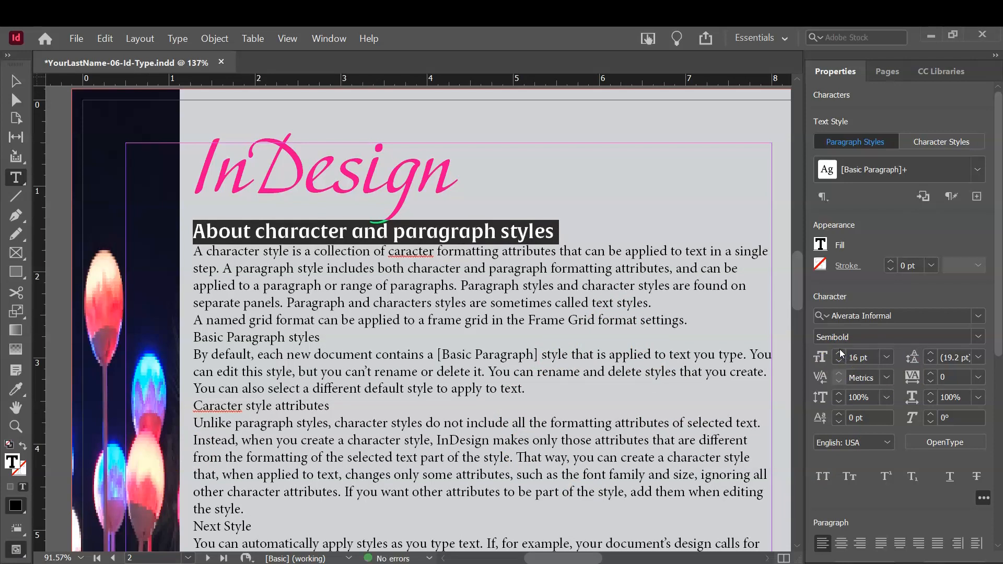
pyautogui.click(847, 499)
pyautogui.click(822, 483)
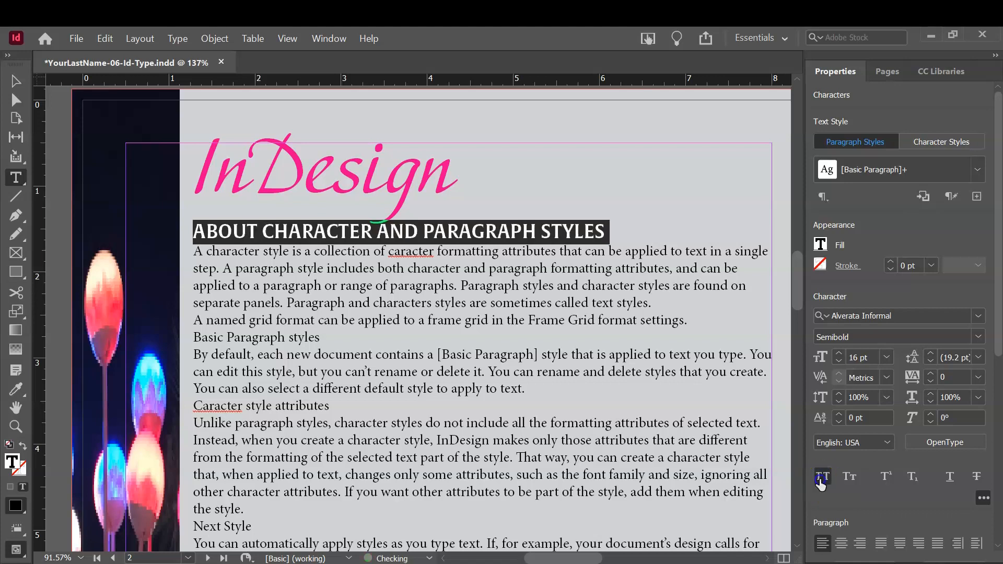
pyautogui.click(847, 477)
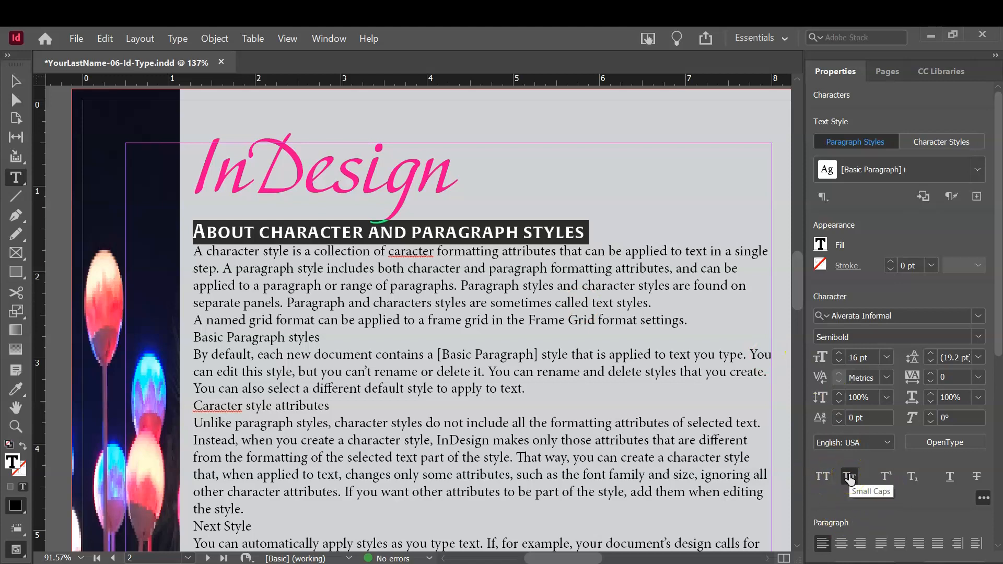
pyautogui.click(822, 476)
pyautogui.click(842, 475)
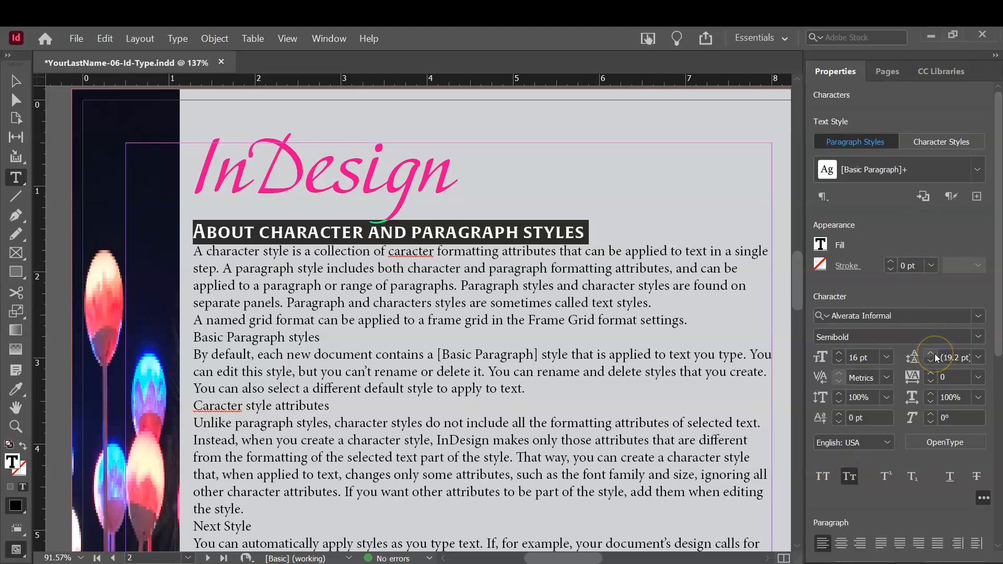
# Raise the heading's tracking to 40
pyautogui.click(919, 379)
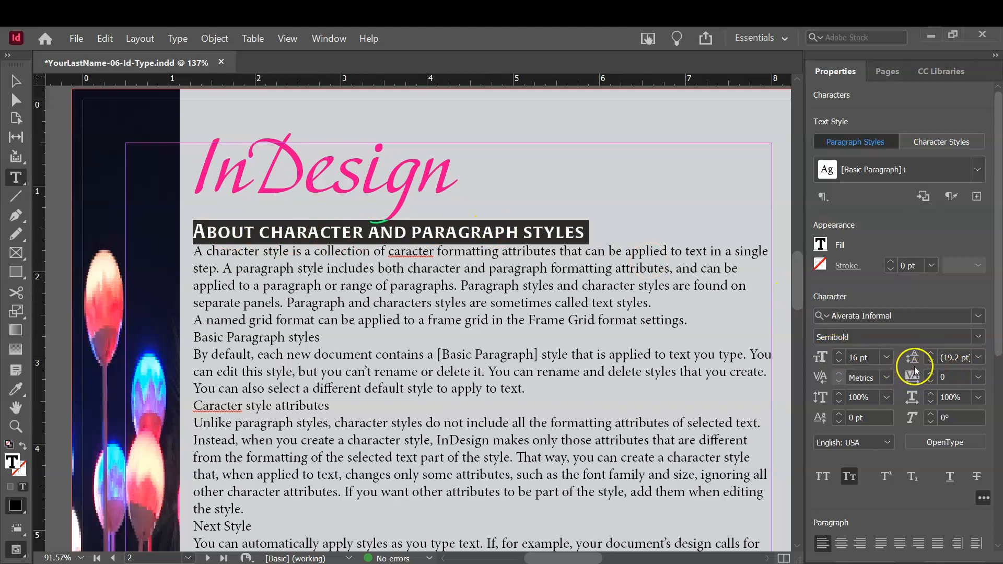
pyautogui.click(932, 373)
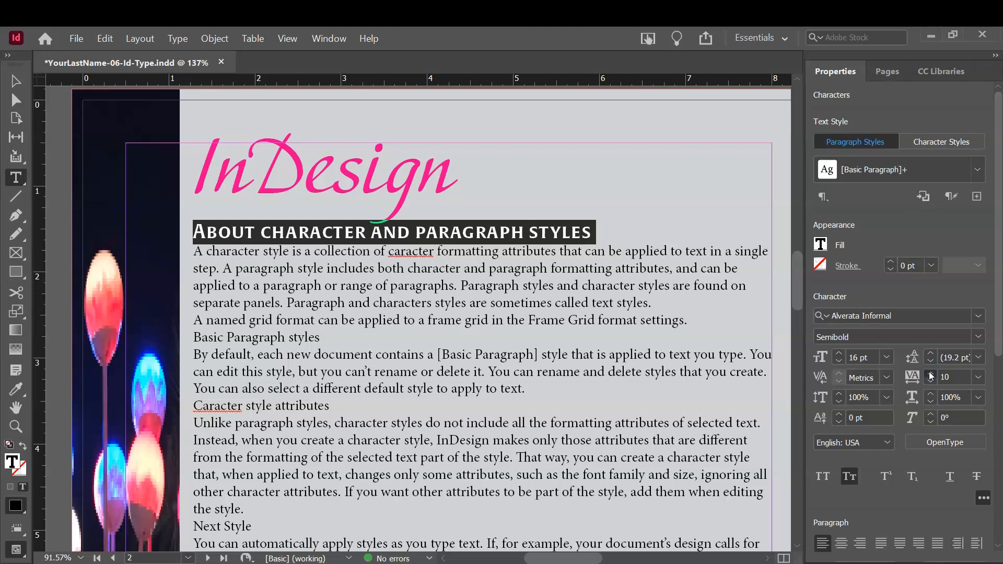
pyautogui.click(931, 374)
pyautogui.click(931, 374)
pyautogui.click(931, 374)
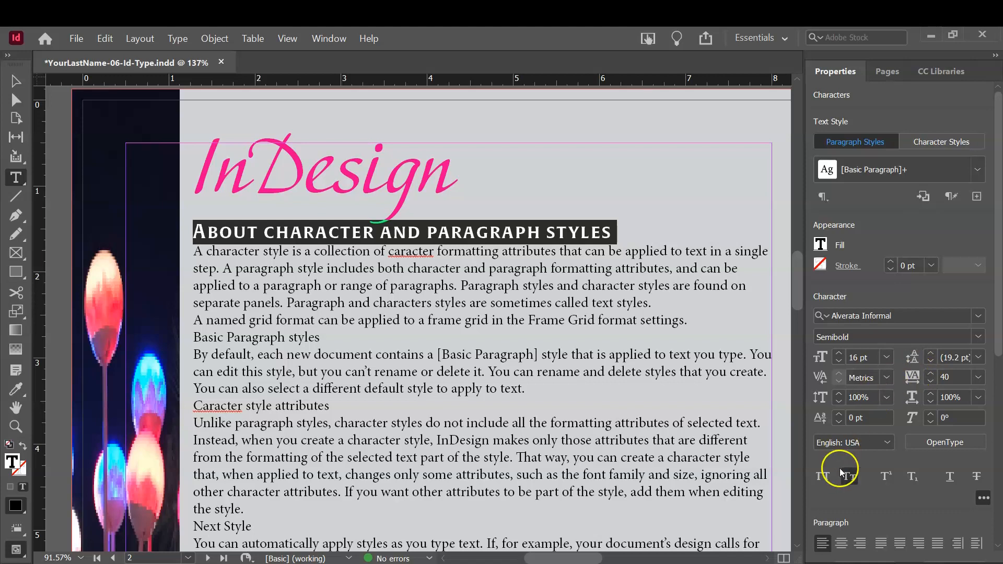
pyautogui.click(822, 377)
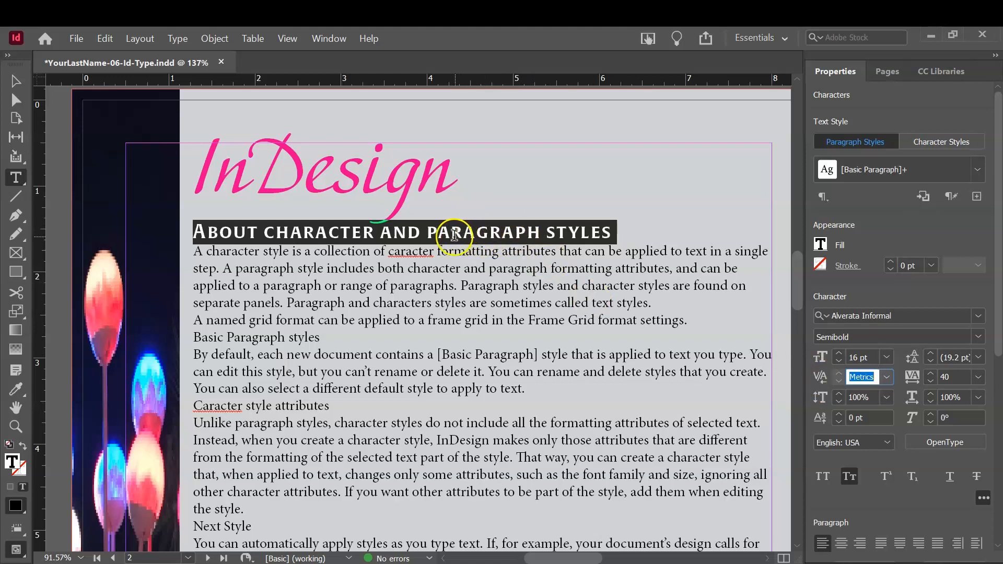
pyautogui.click(207, 231)
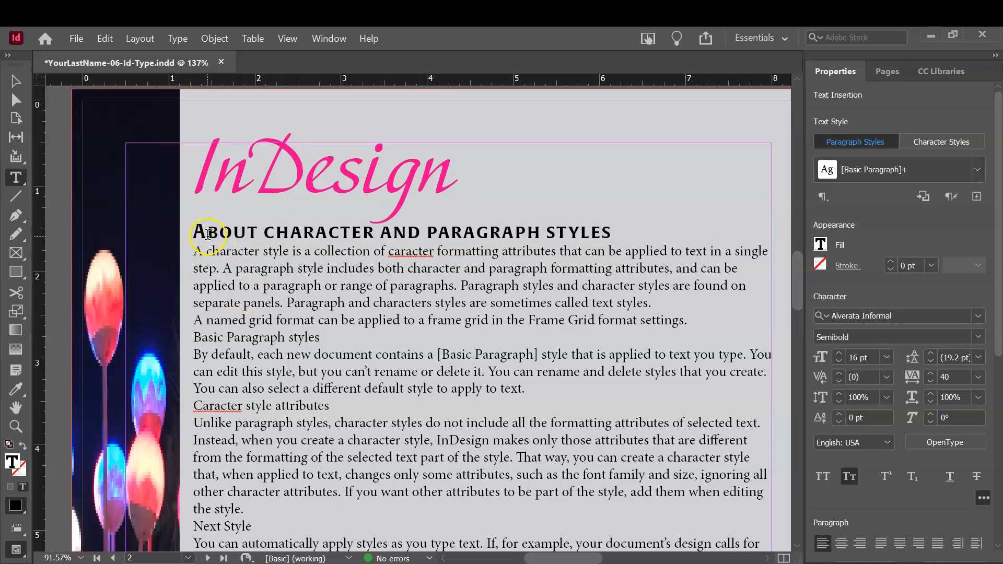
pyautogui.click(838, 372)
pyautogui.click(838, 373)
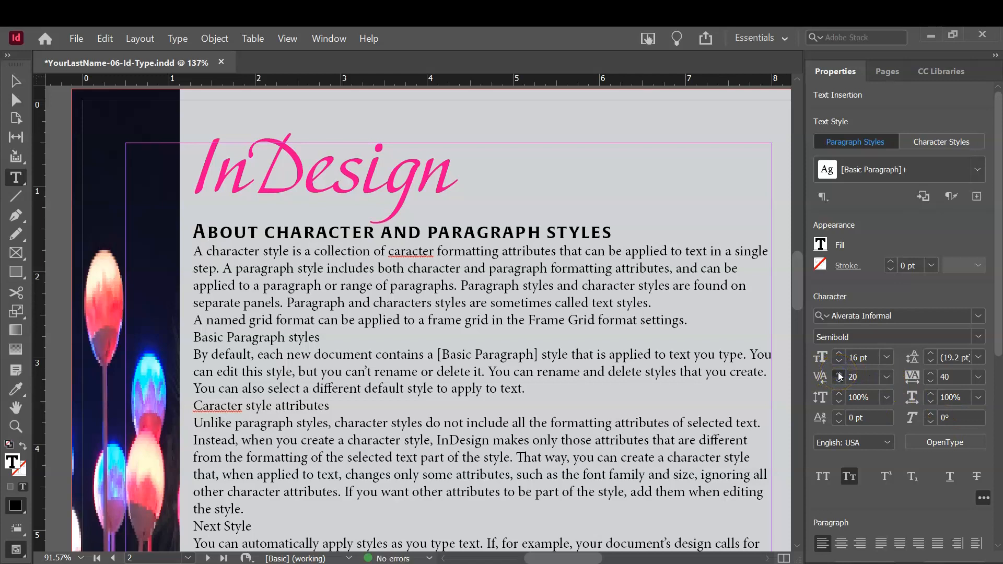
pyautogui.click(838, 373)
pyautogui.click(839, 373)
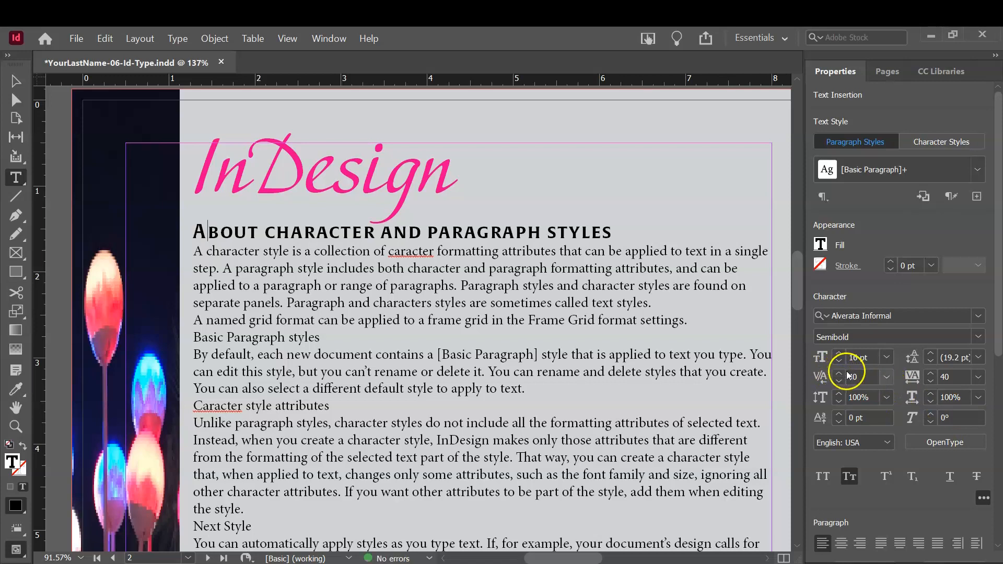
pyautogui.click(825, 380)
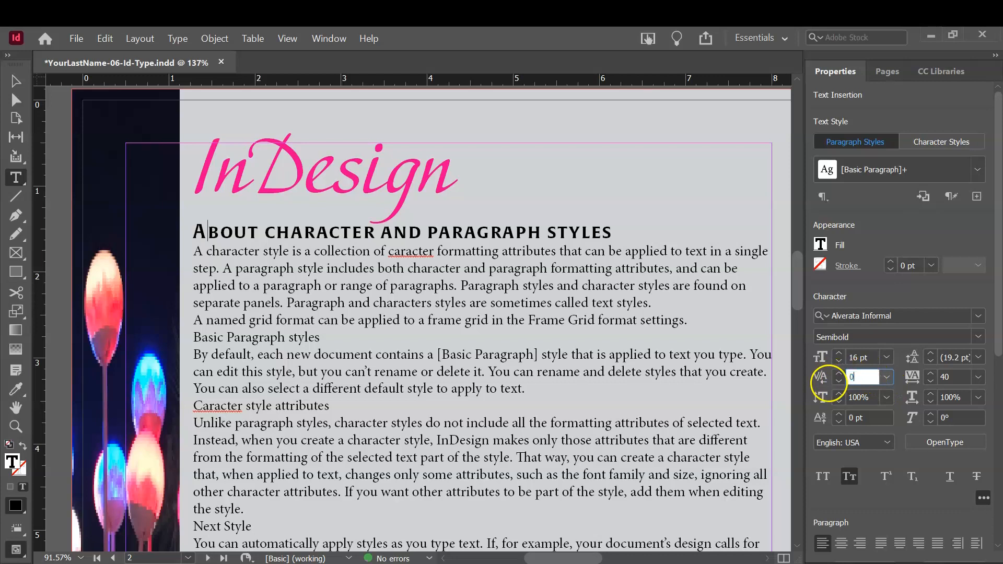
pyautogui.write('0')
pyautogui.press('Tab')
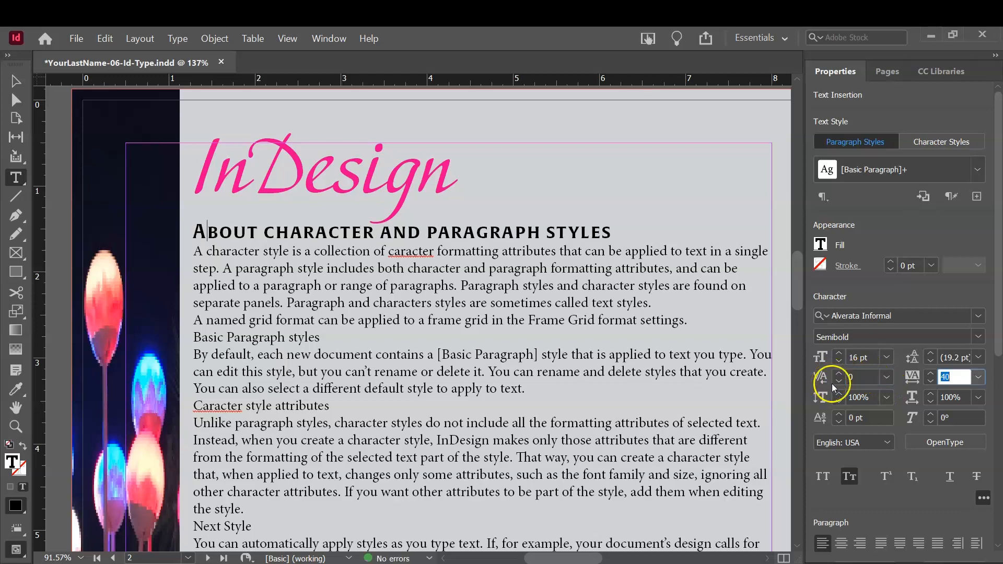
pyautogui.doubleClick(514, 233)
pyautogui.click(514, 233)
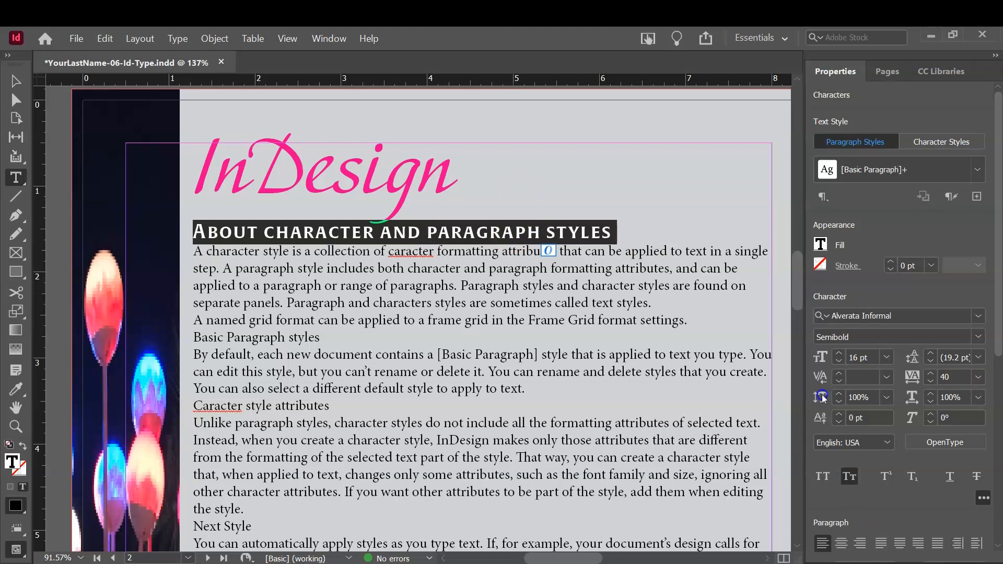
pyautogui.click(840, 391)
pyautogui.click(840, 391)
pyautogui.click(840, 391)
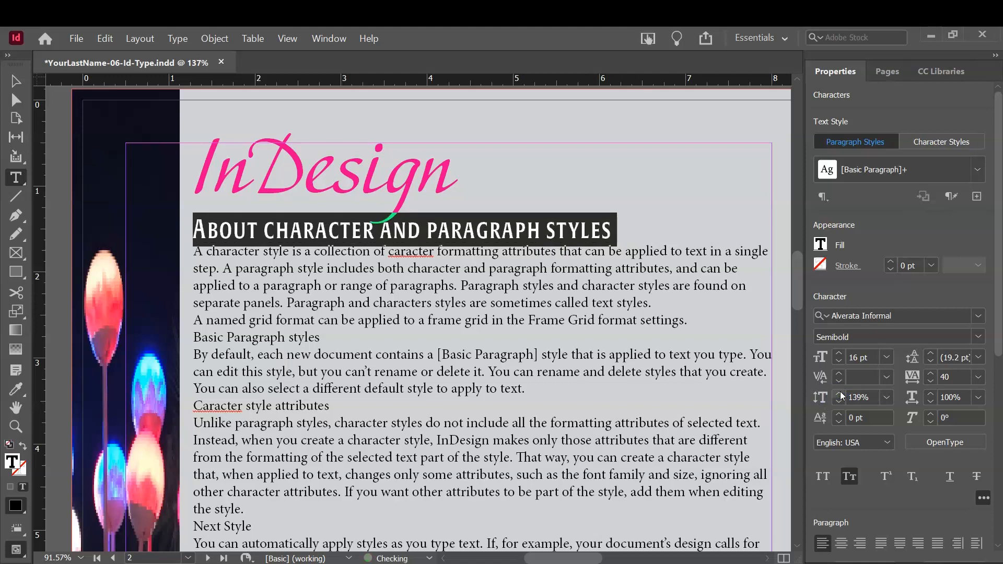
pyautogui.click(887, 398)
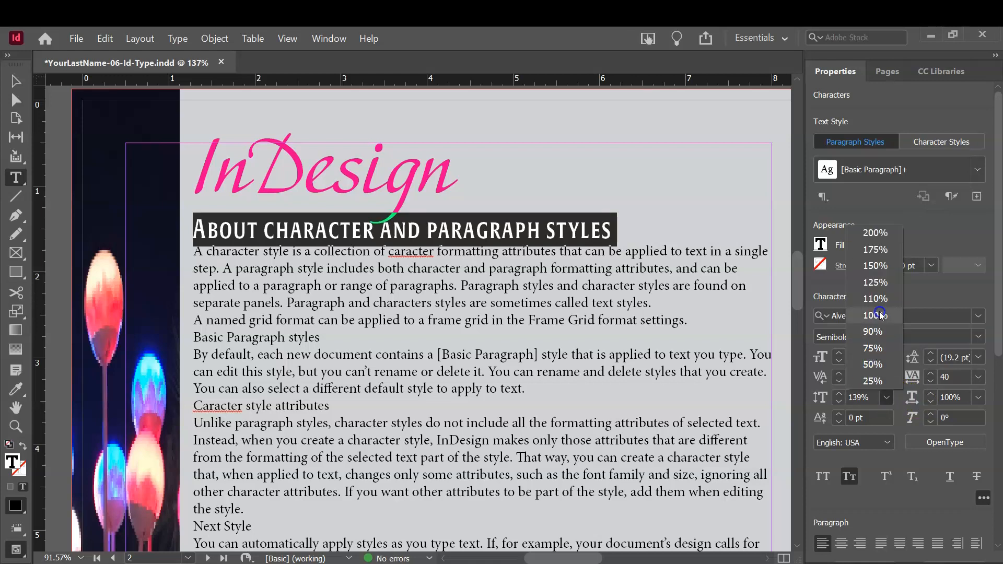
pyautogui.click(880, 315)
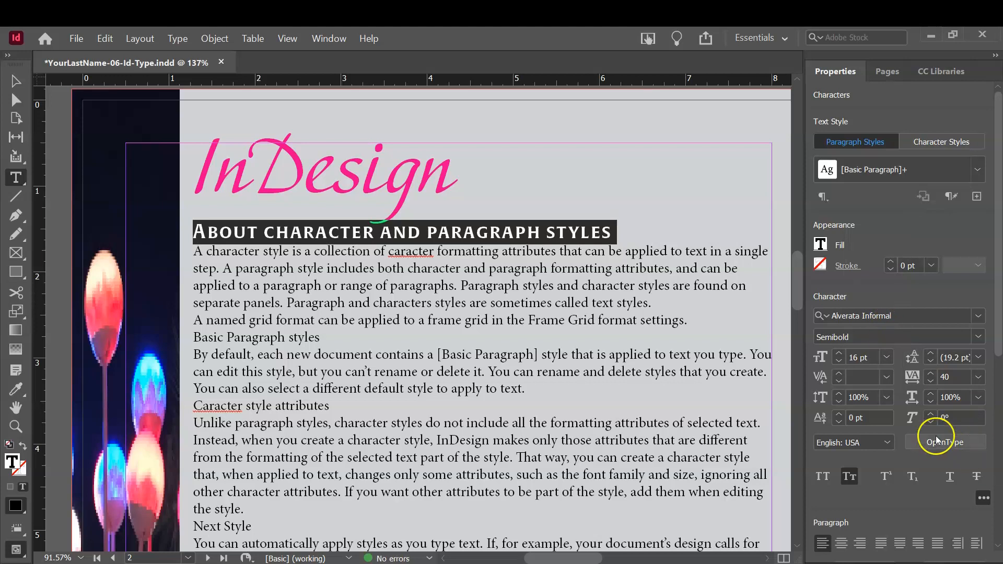
pyautogui.click(929, 397)
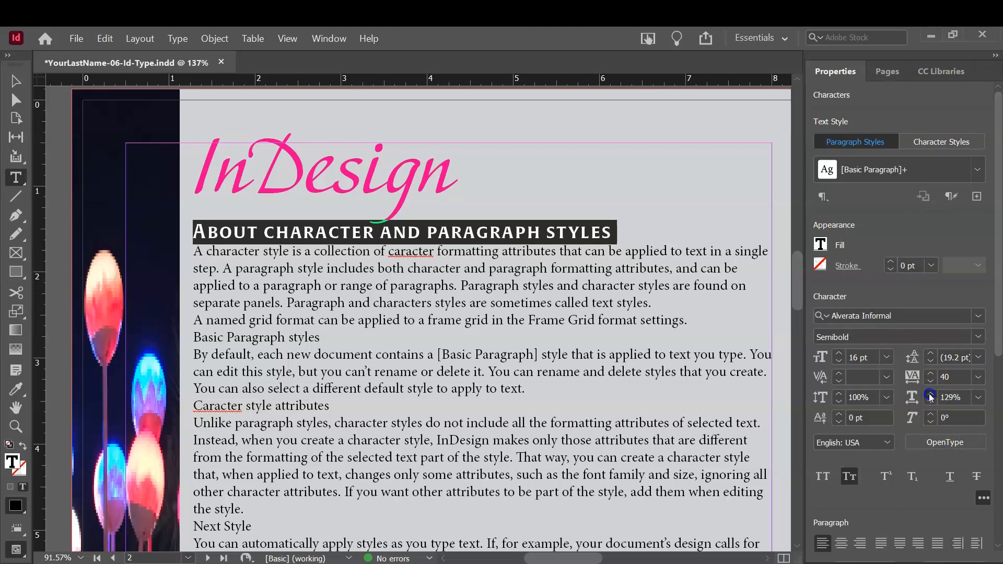
pyautogui.click(930, 396)
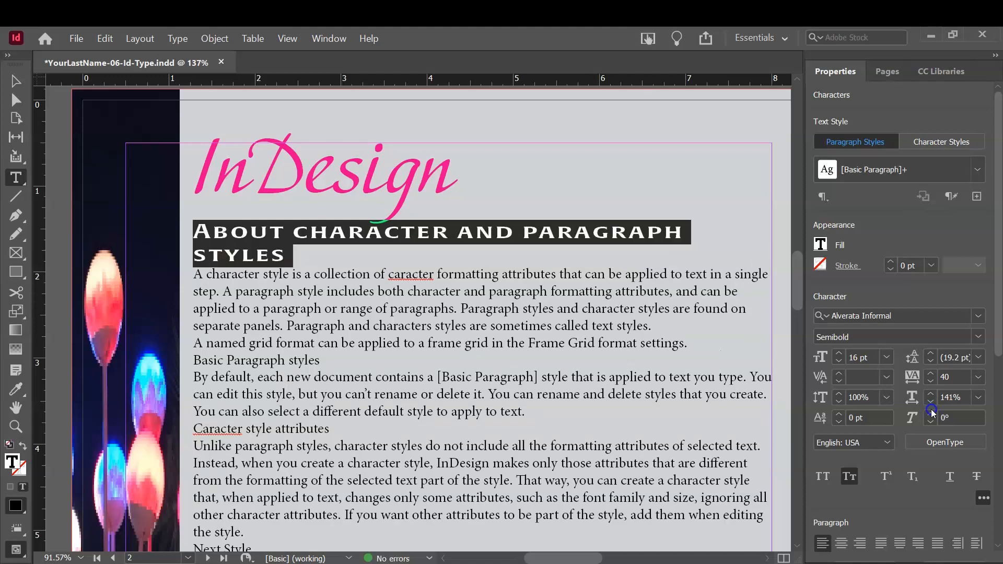
pyautogui.click(978, 392)
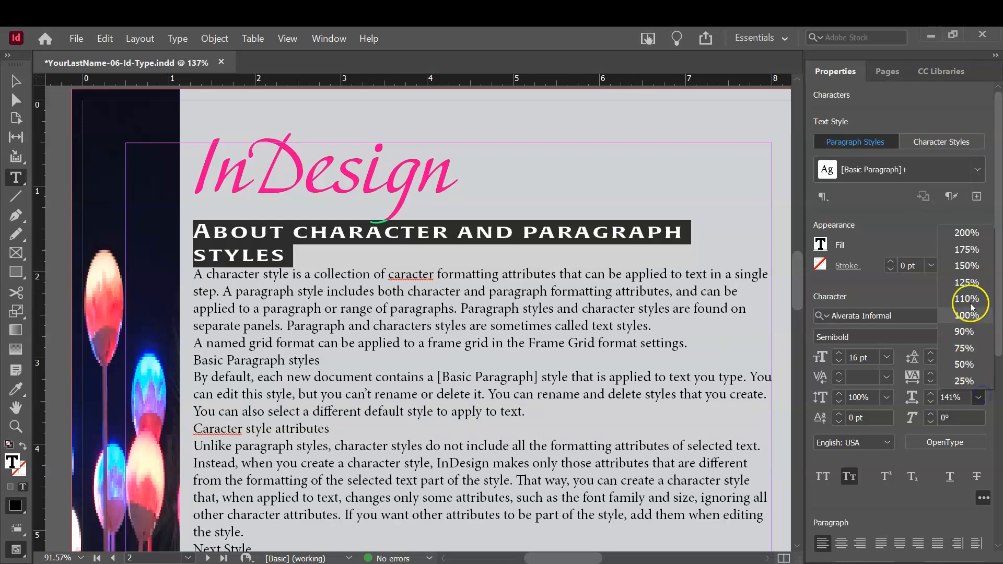
pyautogui.click(972, 321)
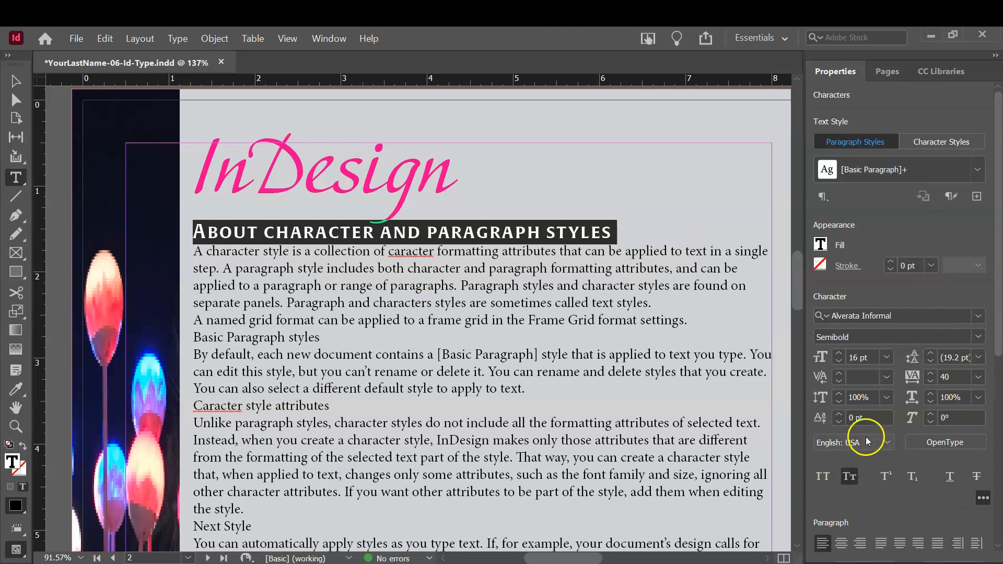
# Uncheck Hyphenate for the heading in the Properties panel's Paragraph section
pyautogui.moveTo(998, 315); pyautogui.dragTo(999, 491)
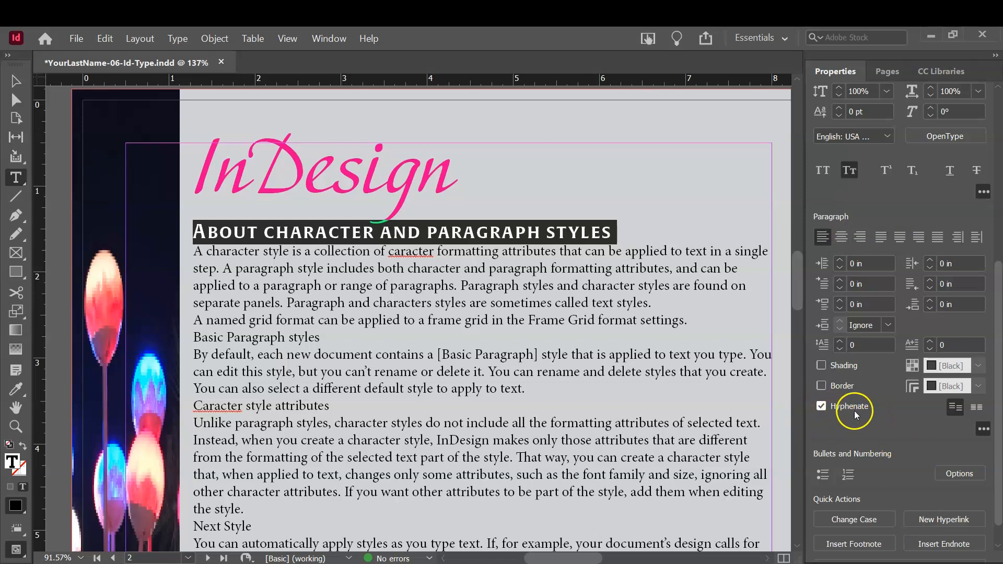
pyautogui.click(820, 407)
pyautogui.click(962, 325)
pyautogui.click(850, 303)
# Show hidden characters and zoom in on the end of the heading
pyautogui.click(178, 39)
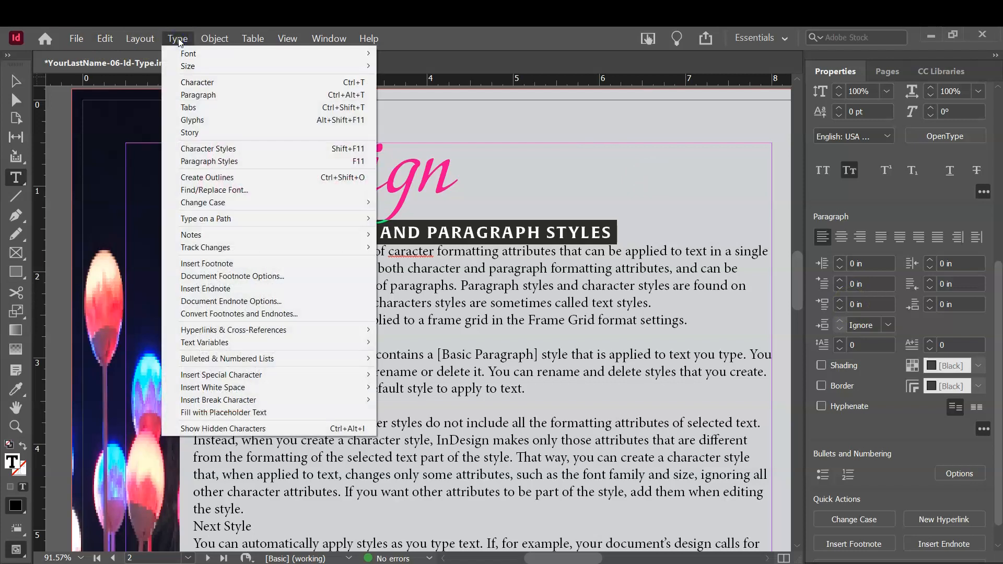
pyautogui.click(275, 428)
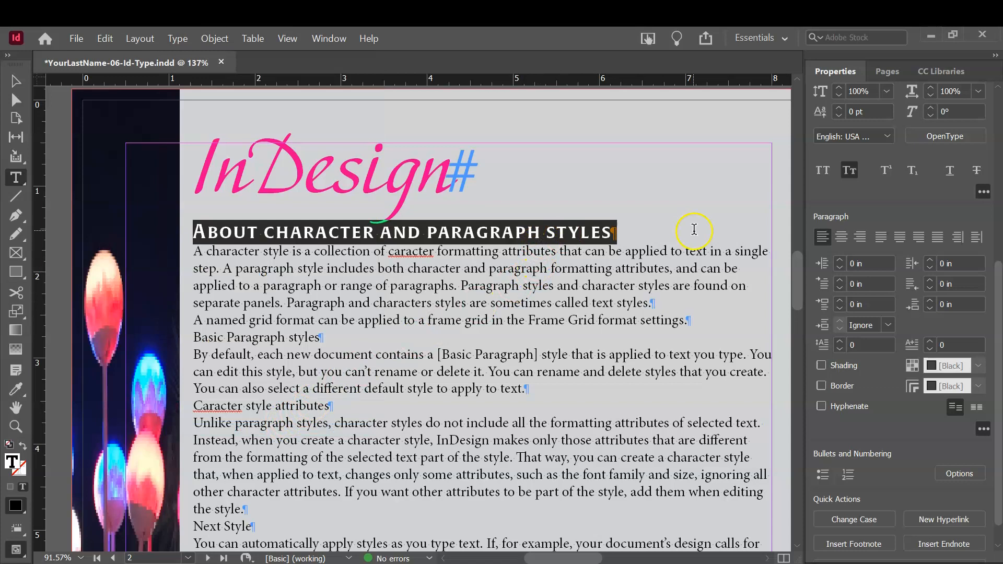
pyautogui.click(632, 233)
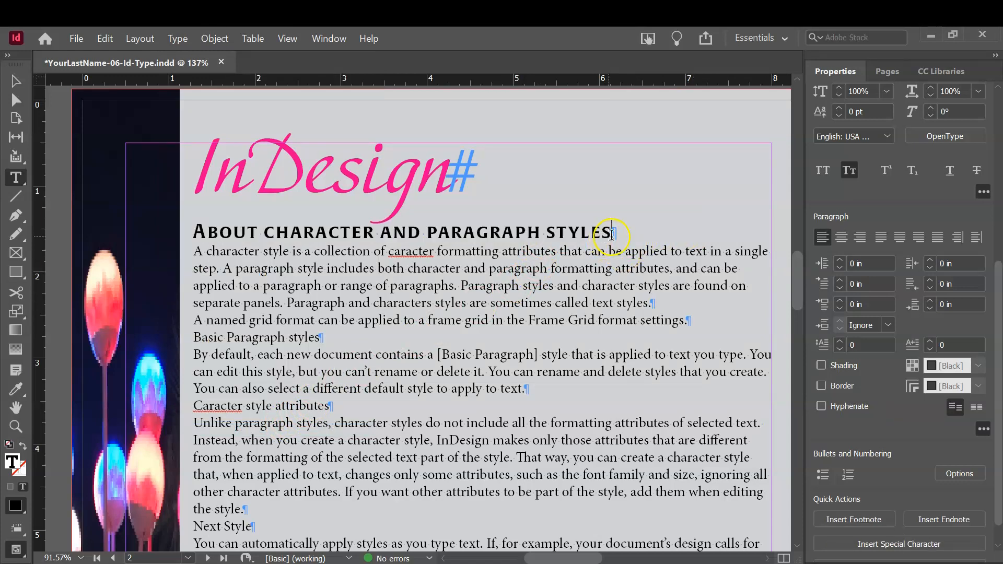
pyautogui.moveTo(612, 235); pyautogui.dragTo(619, 234)
pyautogui.click(656, 294)
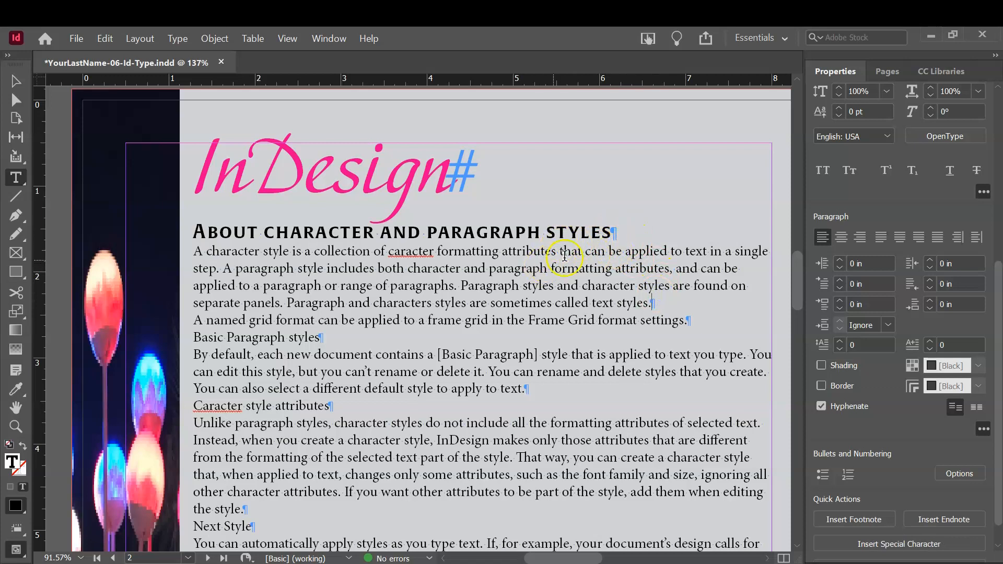
pyautogui.hotkey('ctrl', '=')
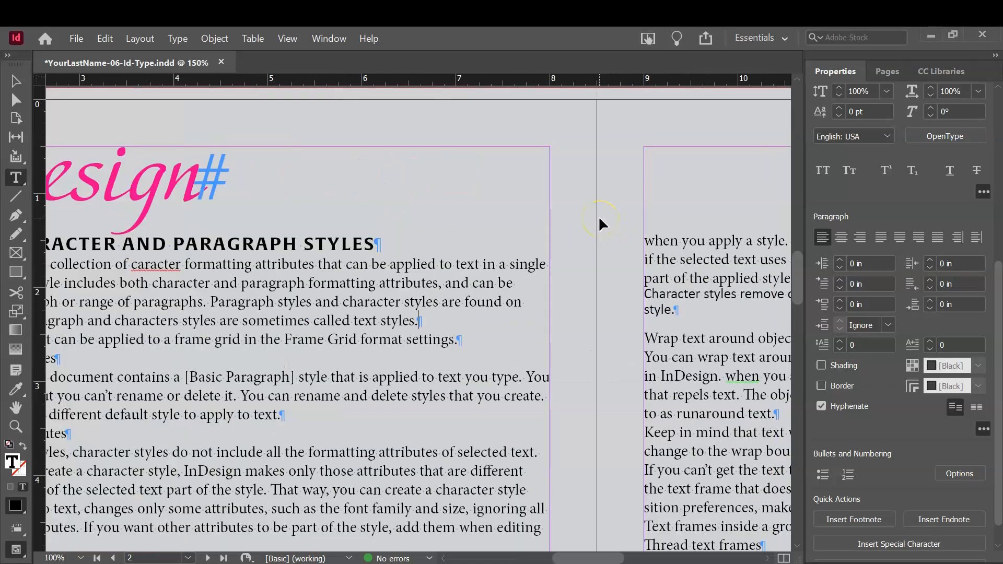
pyautogui.hotkey('ctrl', '=')
pyautogui.hotkey('ctrl', '=')
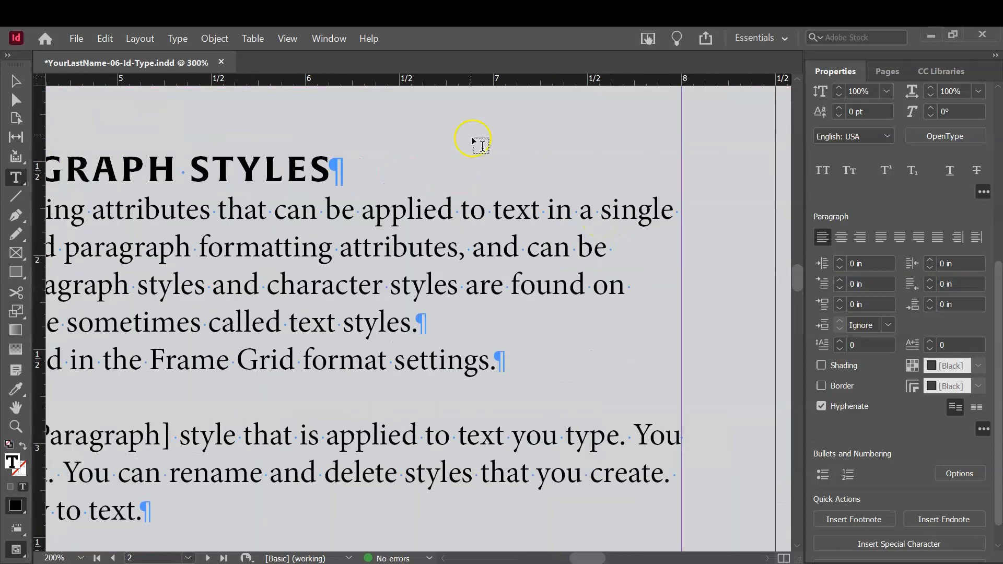
# Check the paragraph mark after STYLES, then reselect the whole heading line
pyautogui.moveTo(331, 172); pyautogui.dragTo(344, 173)
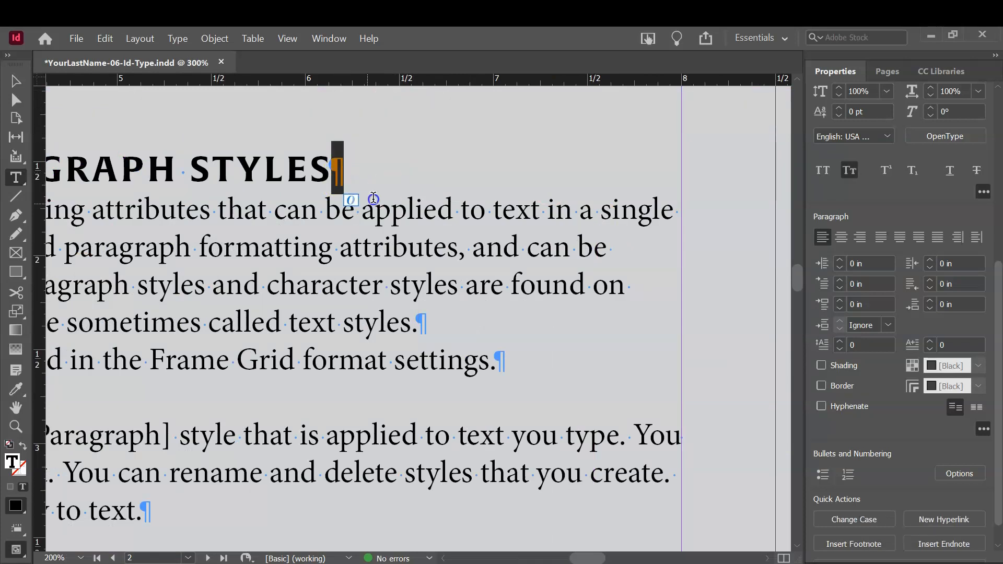
pyautogui.click(364, 172)
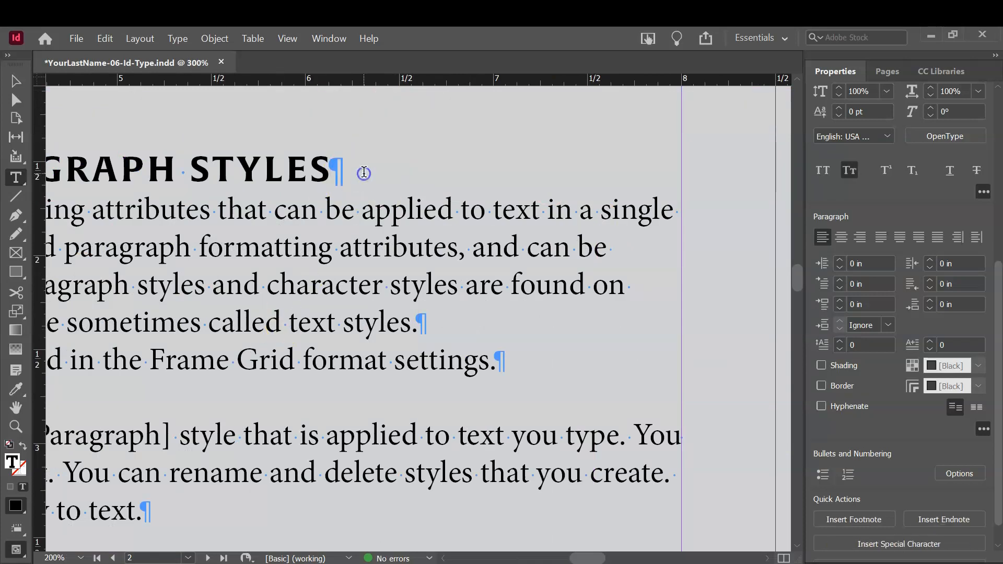
pyautogui.click(331, 174)
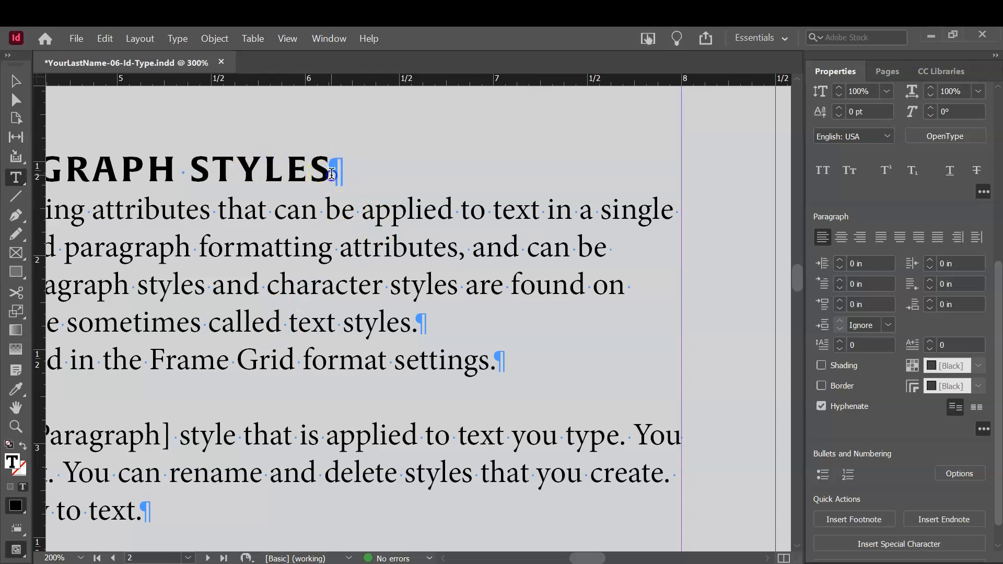
pyautogui.click(287, 170)
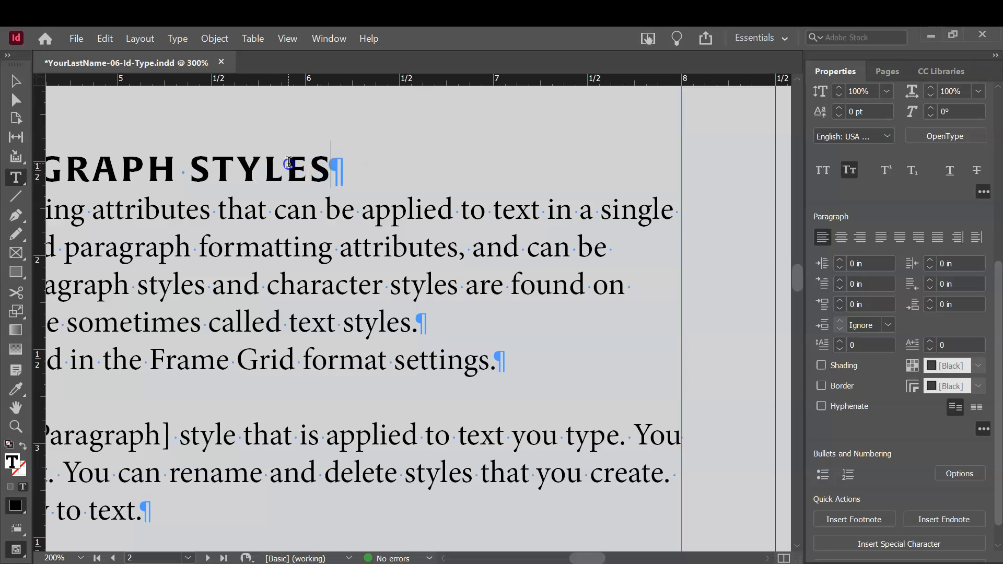
pyautogui.tripleClick(290, 163)
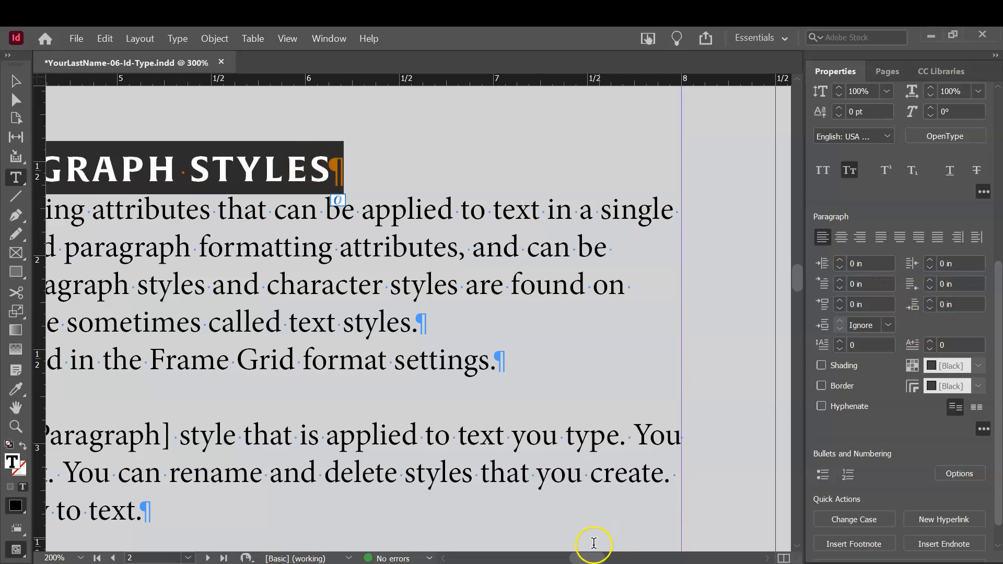
pyautogui.moveTo(592, 557); pyautogui.dragTo(573, 557)
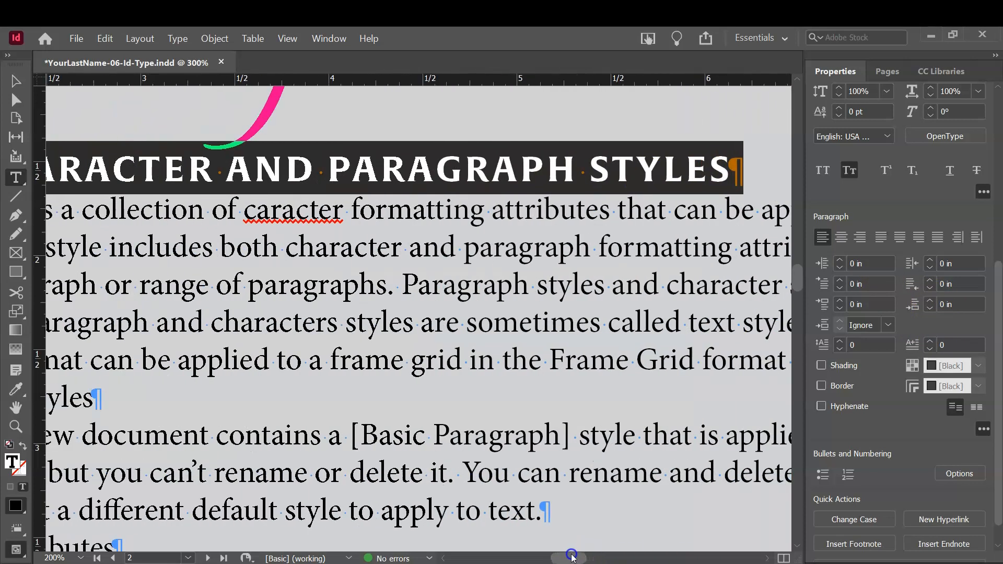
# Set the heading's Space After to 0.0625 in and Space Before to 0.125 in
pyautogui.click(929, 300)
pyautogui.click(929, 299)
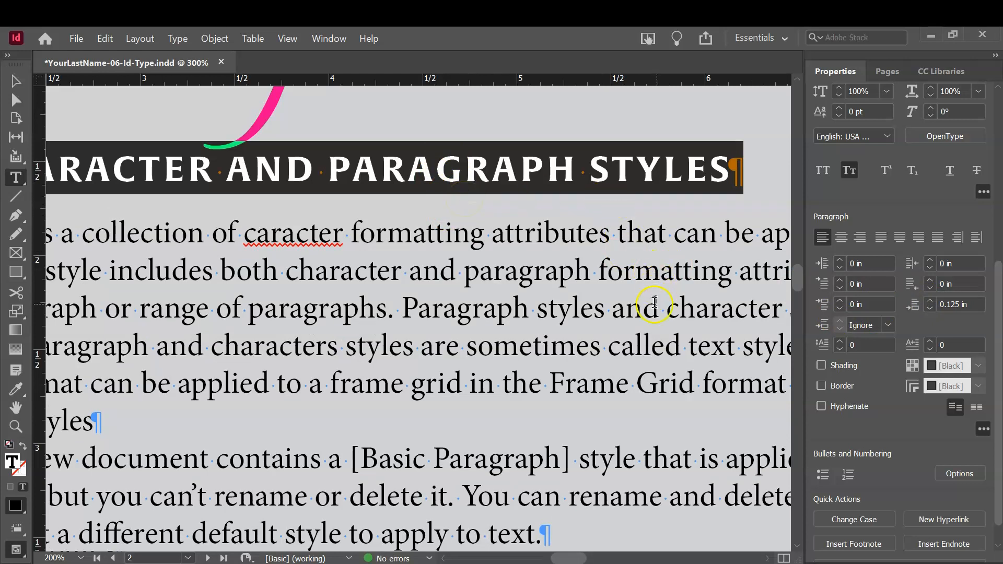
pyautogui.click(929, 310)
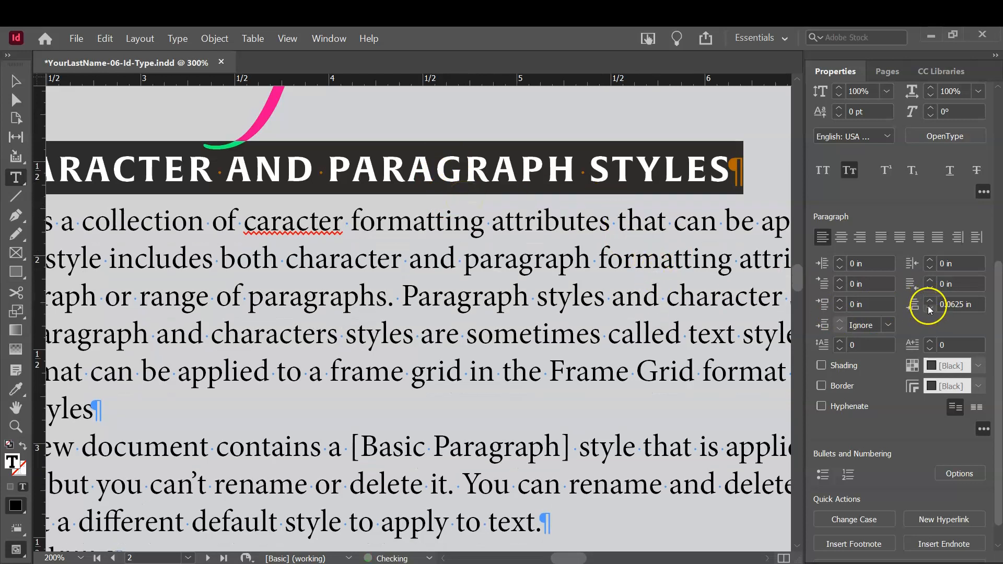
pyautogui.click(839, 301)
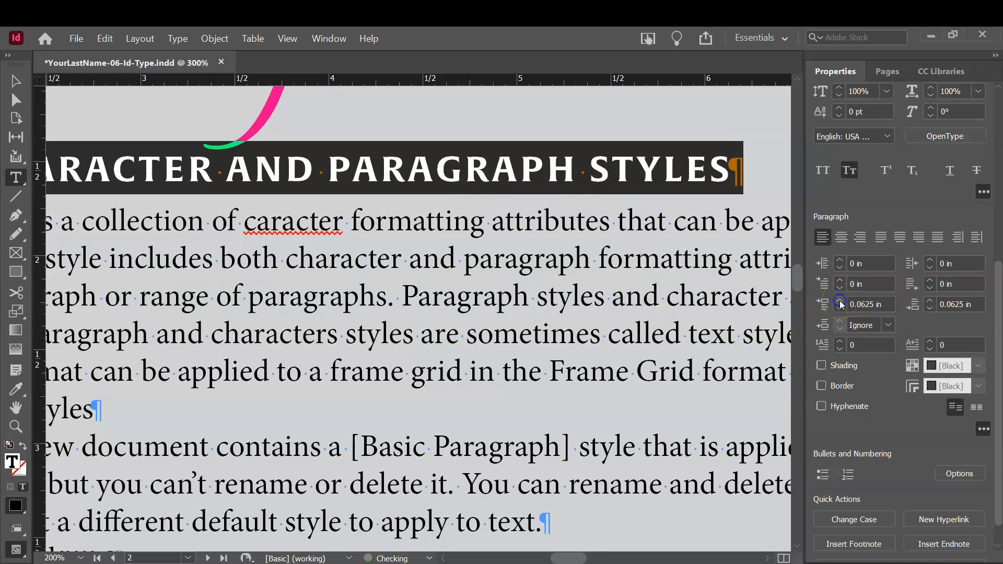
pyautogui.click(839, 301)
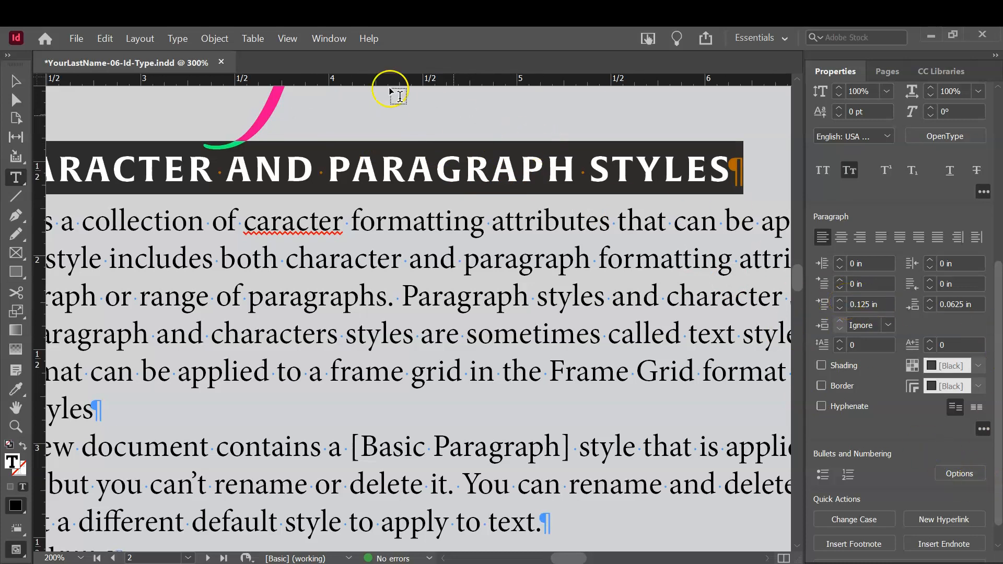
# Save the document and open the floating Paragraph panel, moved to the upper right
pyautogui.click(76, 38)
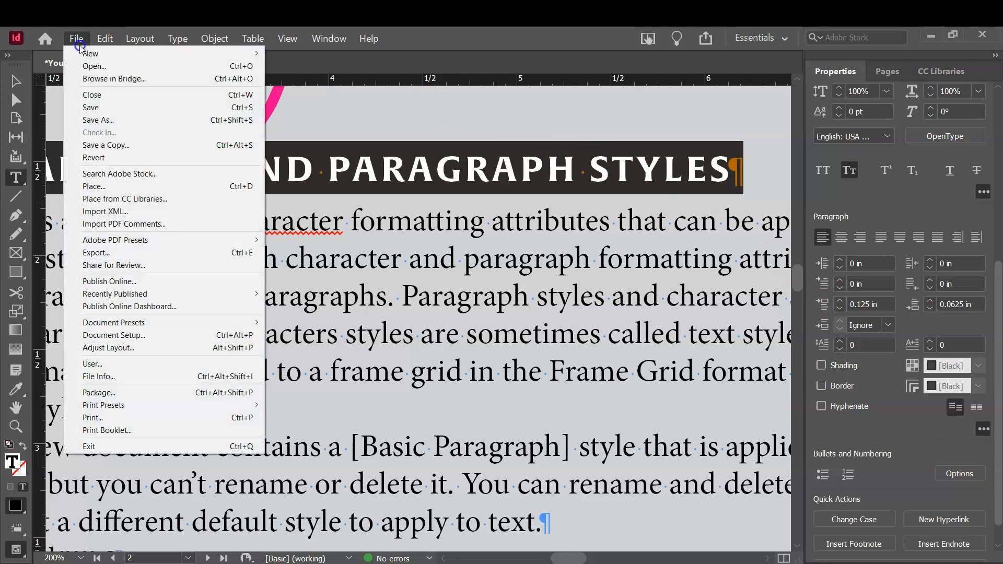
pyautogui.click(107, 109)
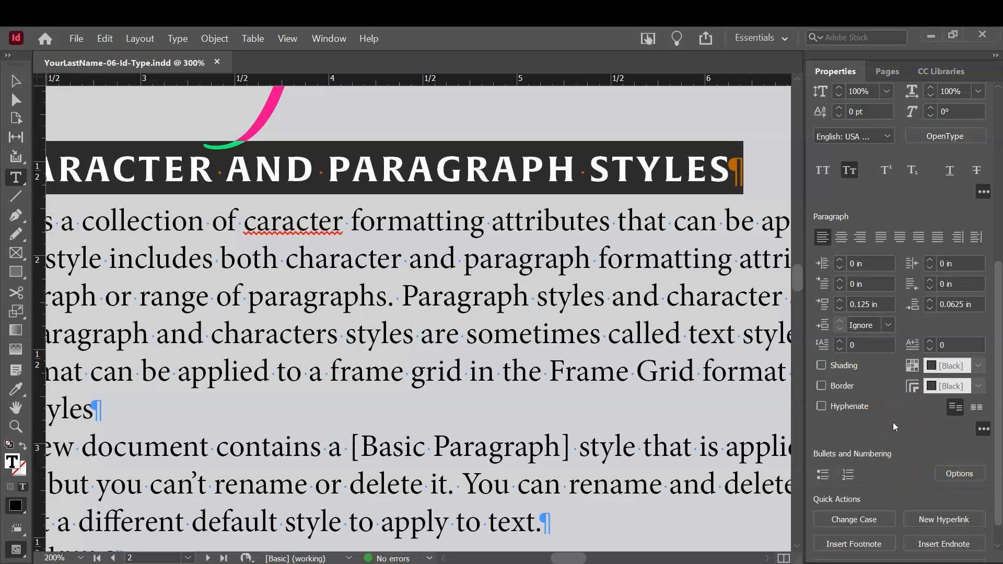
pyautogui.click(326, 39)
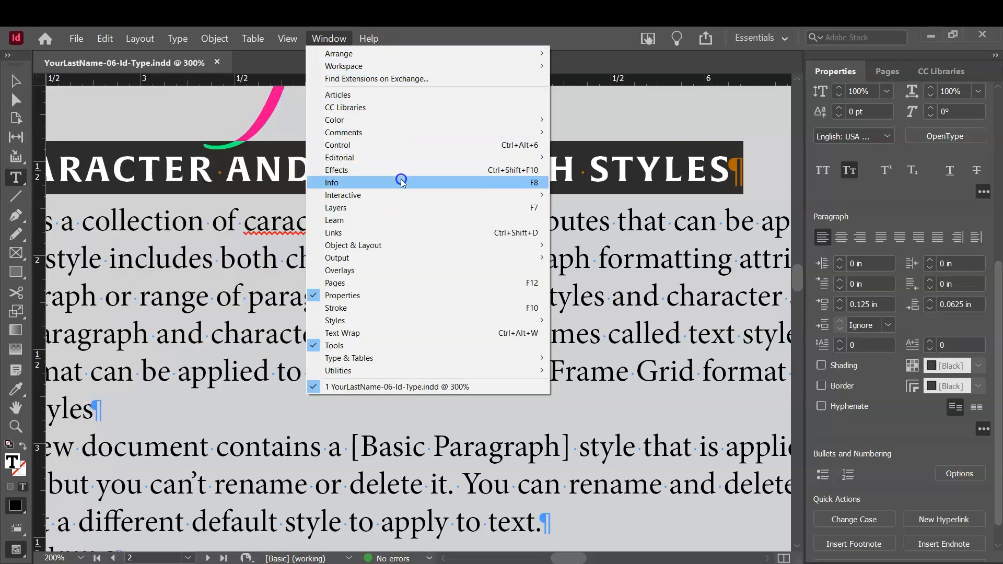
pyautogui.moveTo(434, 359)
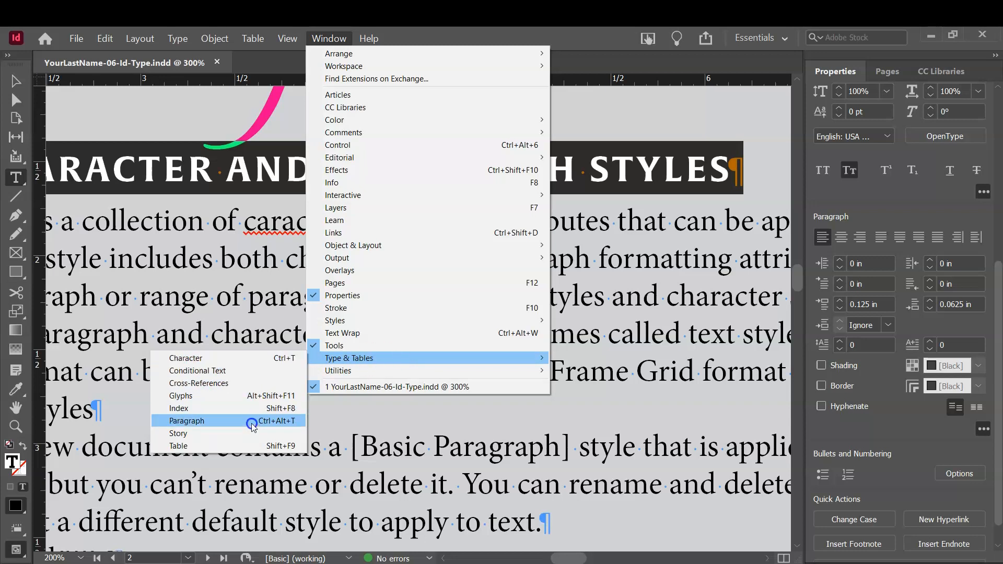
pyautogui.click(187, 420)
pyautogui.moveTo(557, 282); pyautogui.dragTo(625, 210)
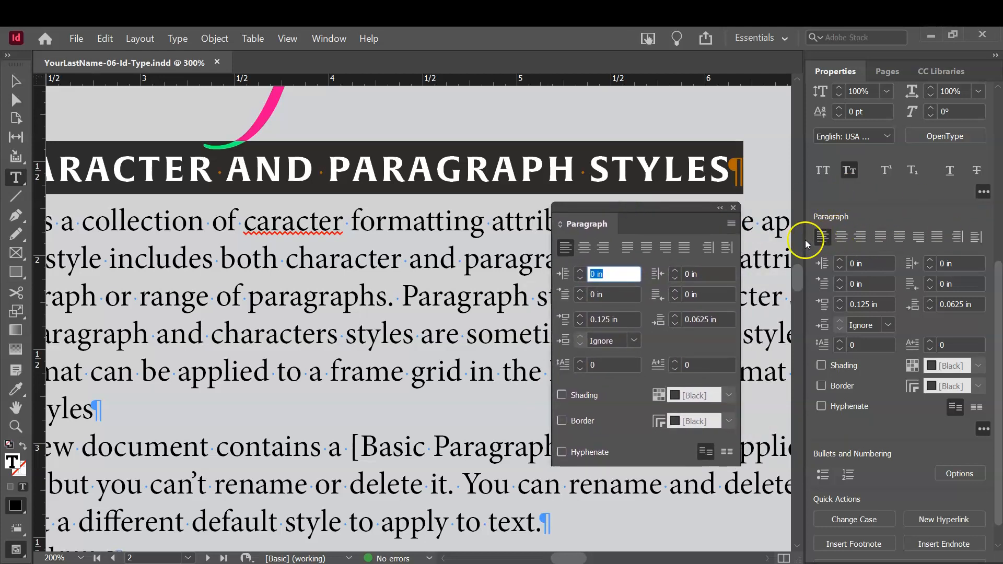
# Open Paragraph Rules from the Paragraph panel menu with Preview turned on
pyautogui.click(731, 224)
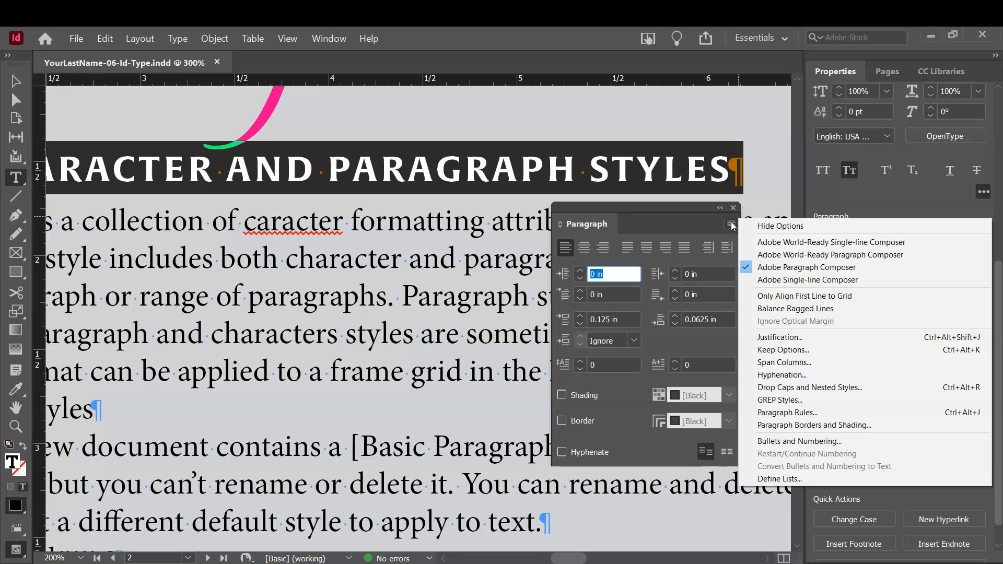
pyautogui.click(857, 417)
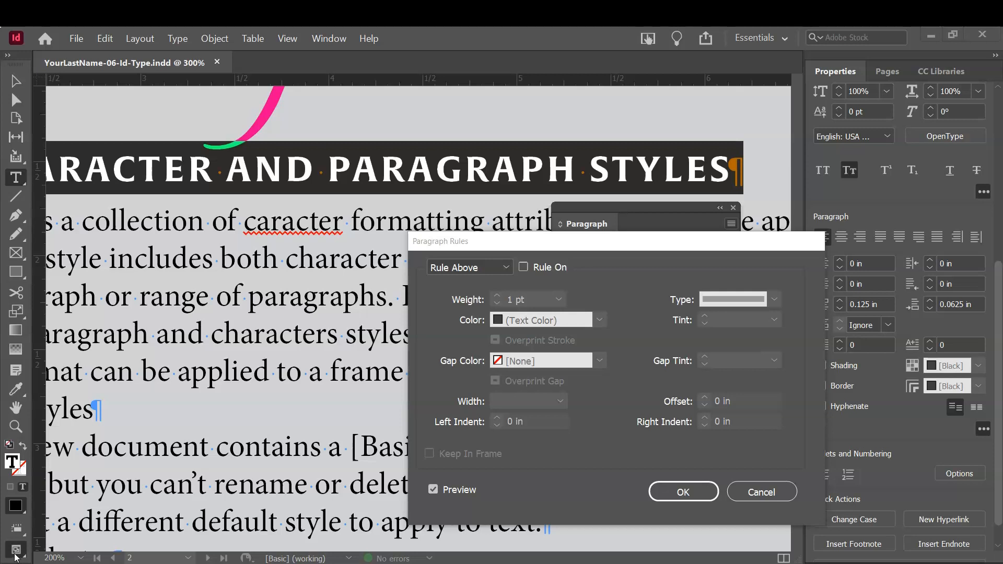
pyautogui.click(433, 489)
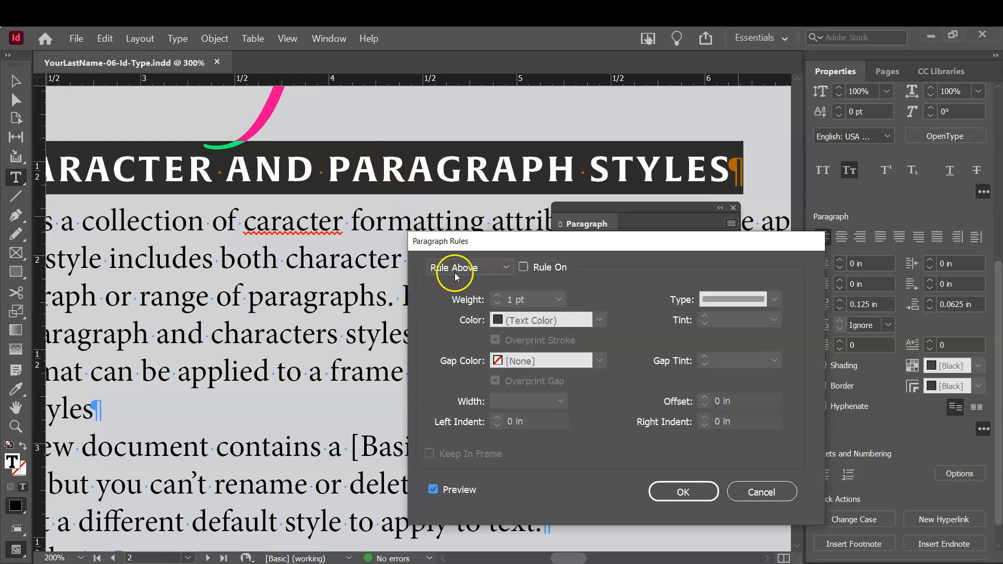
# Switch the rule setting from Rule Above to Rule Below and turn Rule On
pyautogui.click(488, 267)
pyautogui.click(489, 285)
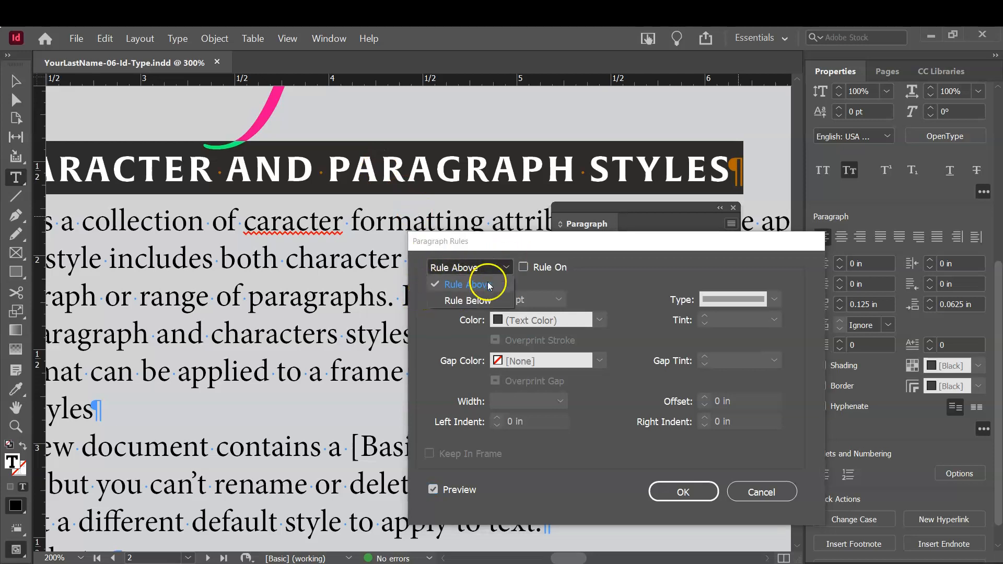
pyautogui.click(468, 301)
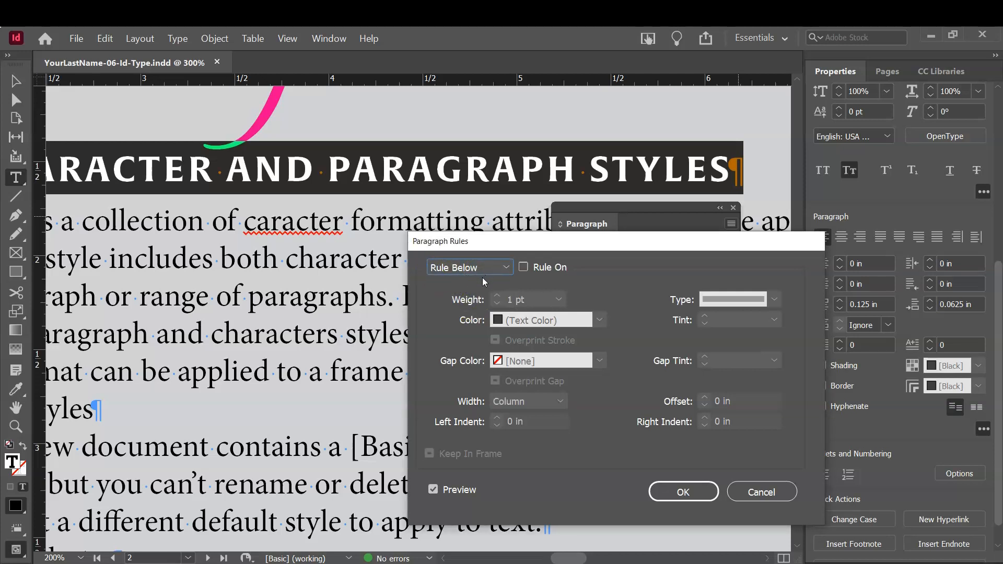
pyautogui.click(524, 268)
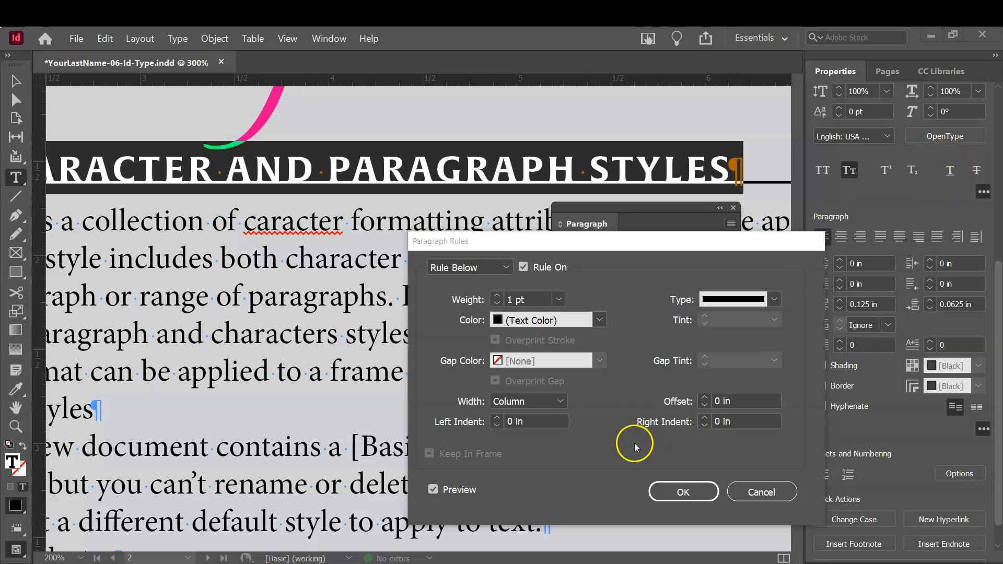
# Give the heading's rule below a 2 pt weight and try a double thin line type
pyautogui.click(588, 265)
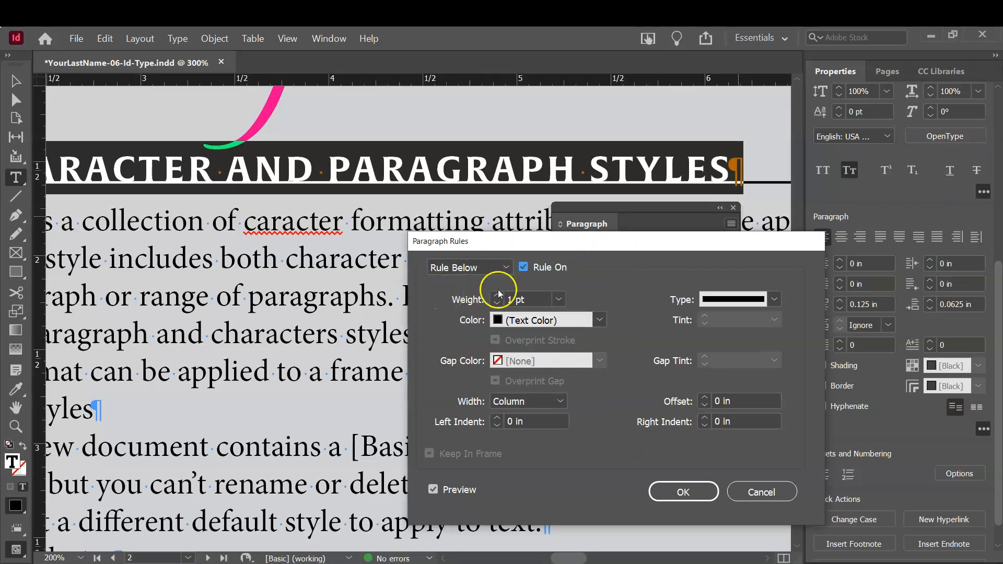
pyautogui.click(496, 296)
pyautogui.click(497, 296)
pyautogui.click(496, 303)
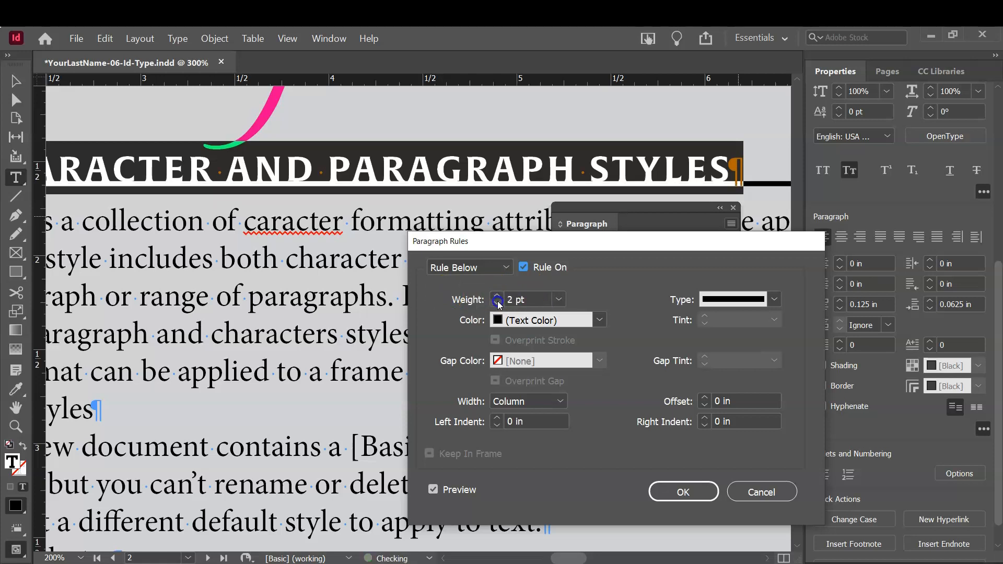
pyautogui.click(778, 299)
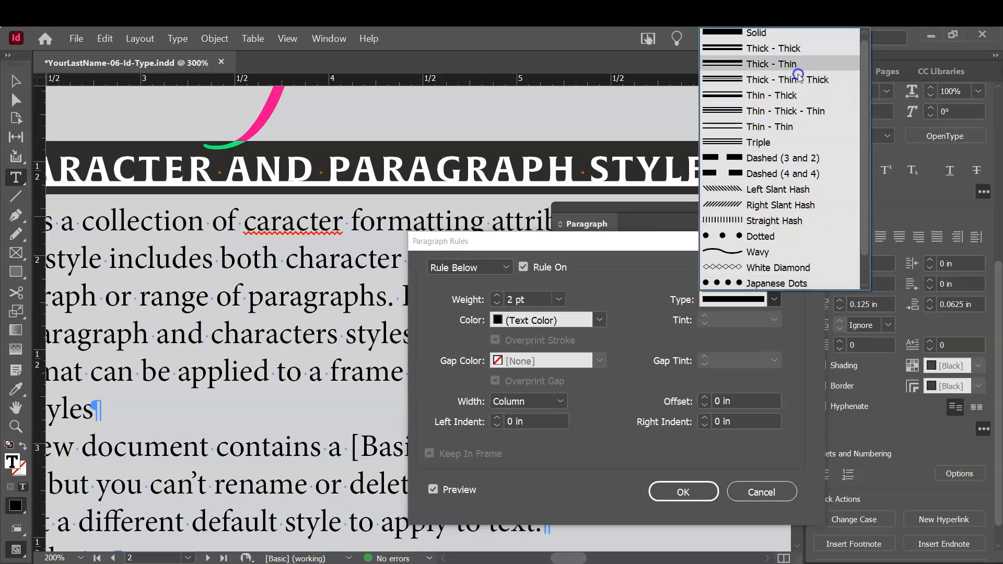
pyautogui.click(789, 126)
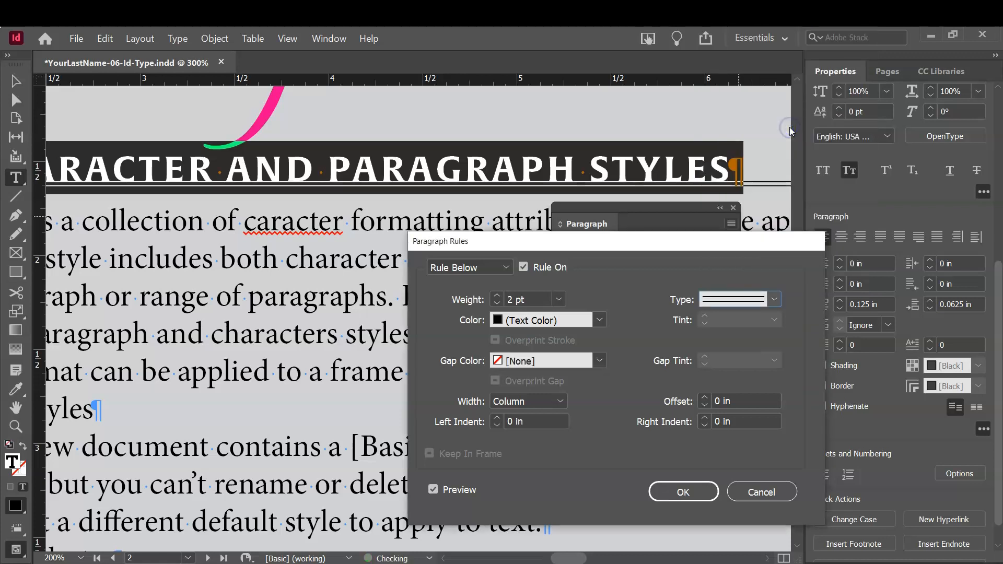
pyautogui.click(774, 299)
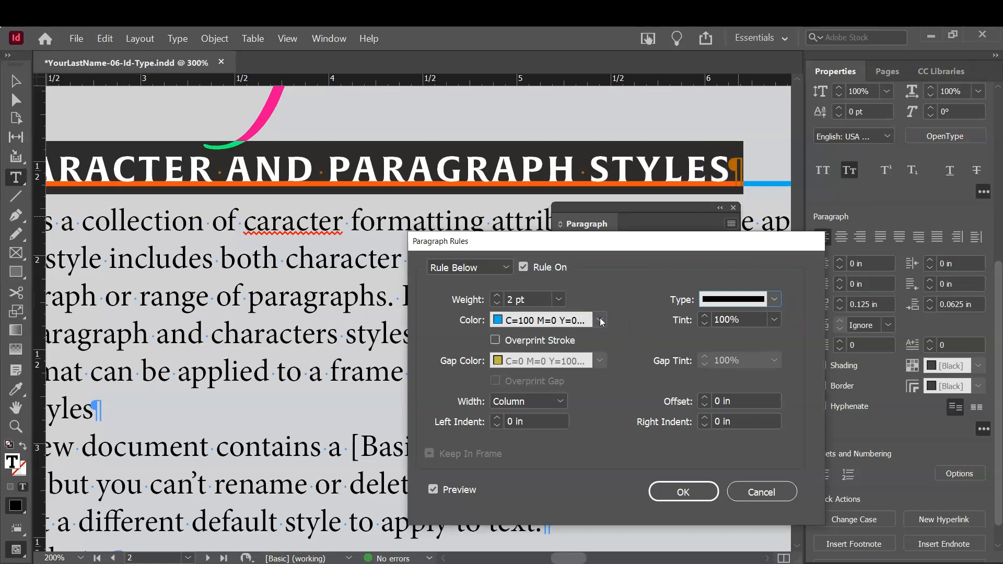
# Colour the rule below dark blue and keep it at full column width
pyautogui.click(599, 320)
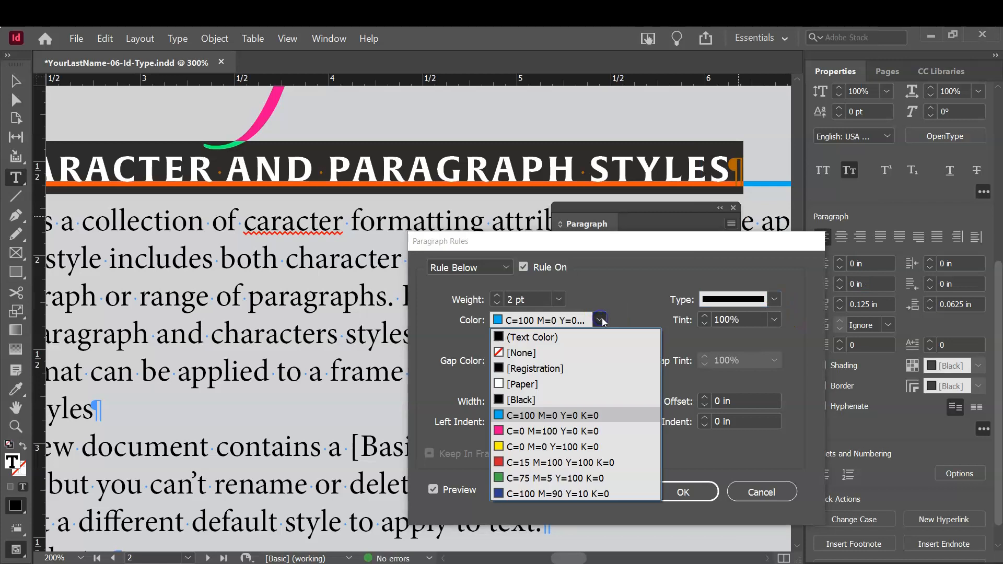
pyautogui.click(559, 337)
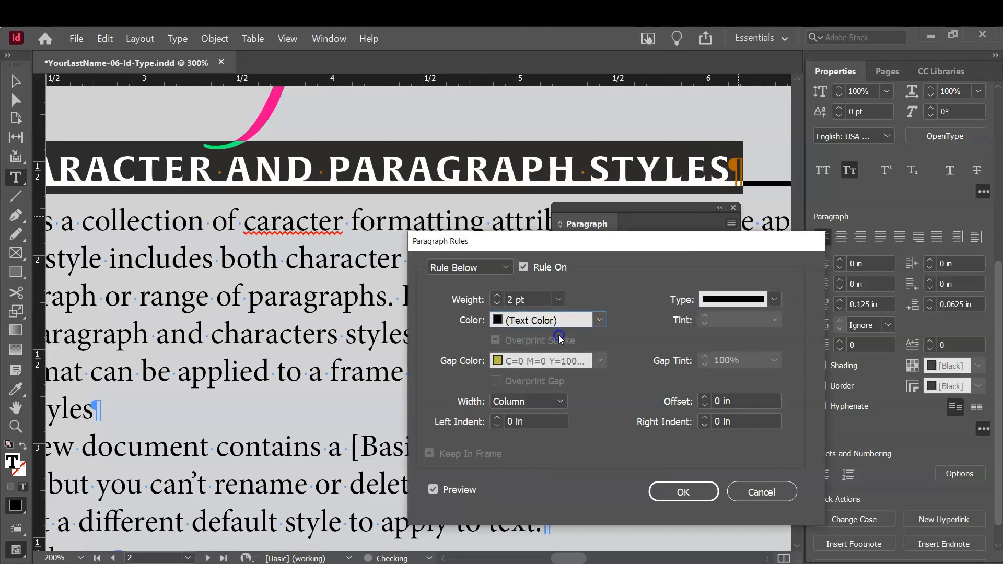
pyautogui.click(596, 320)
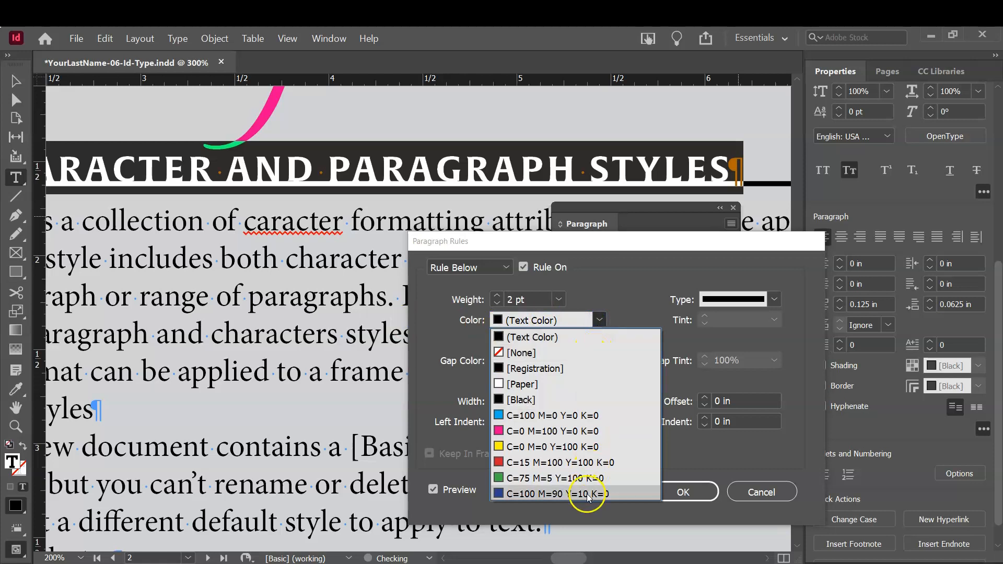
pyautogui.click(589, 494)
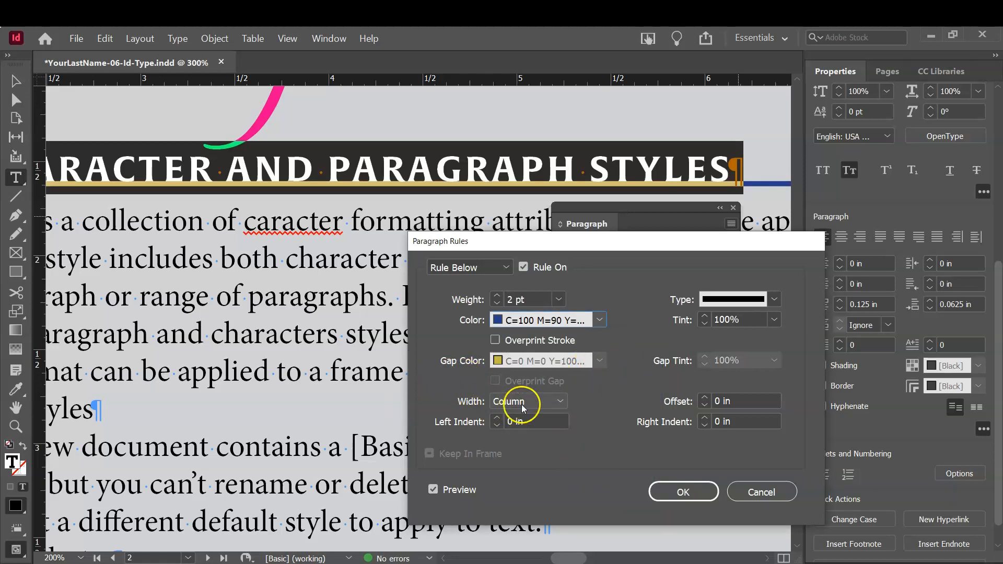
pyautogui.click(546, 399)
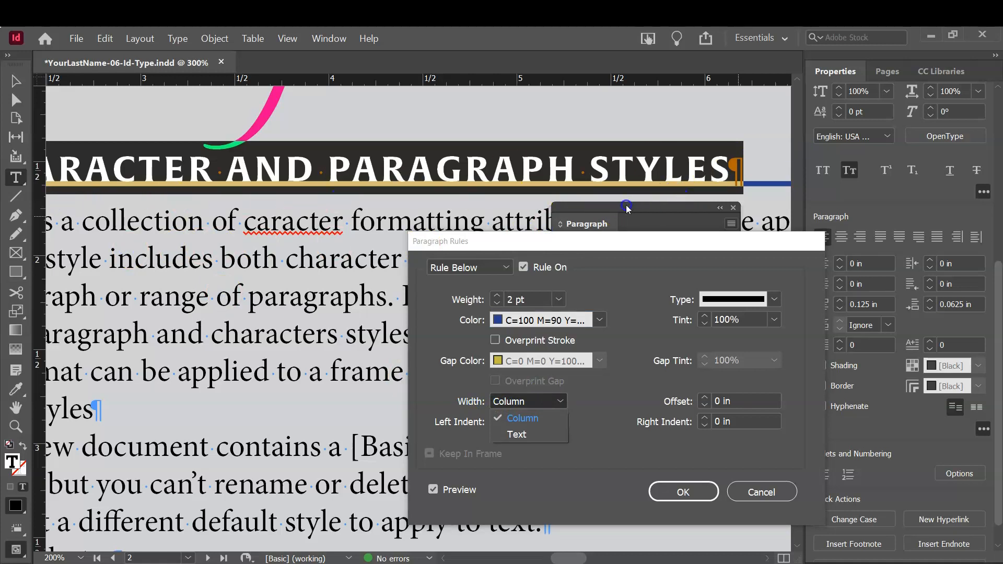
pyautogui.click(519, 436)
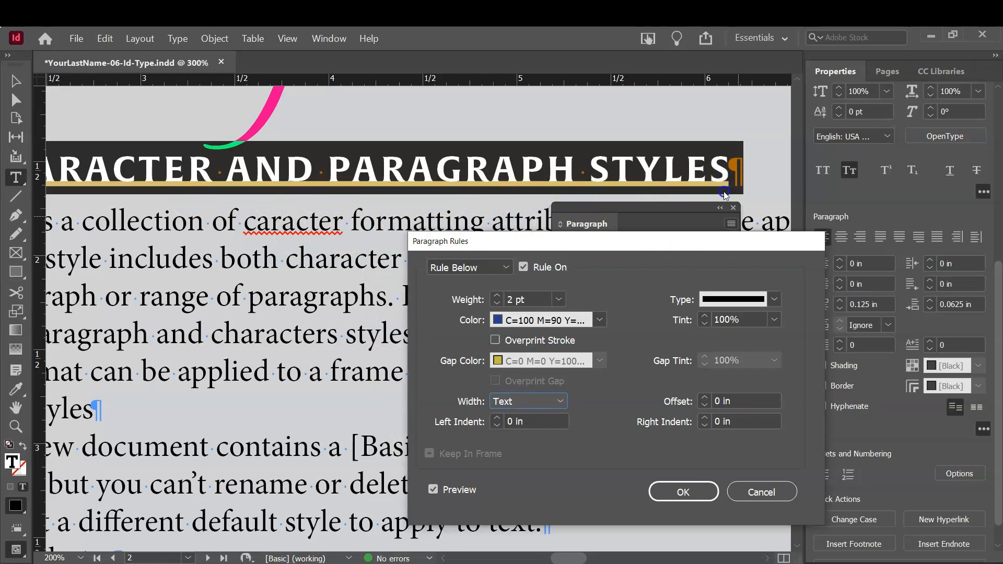
pyautogui.click(546, 400)
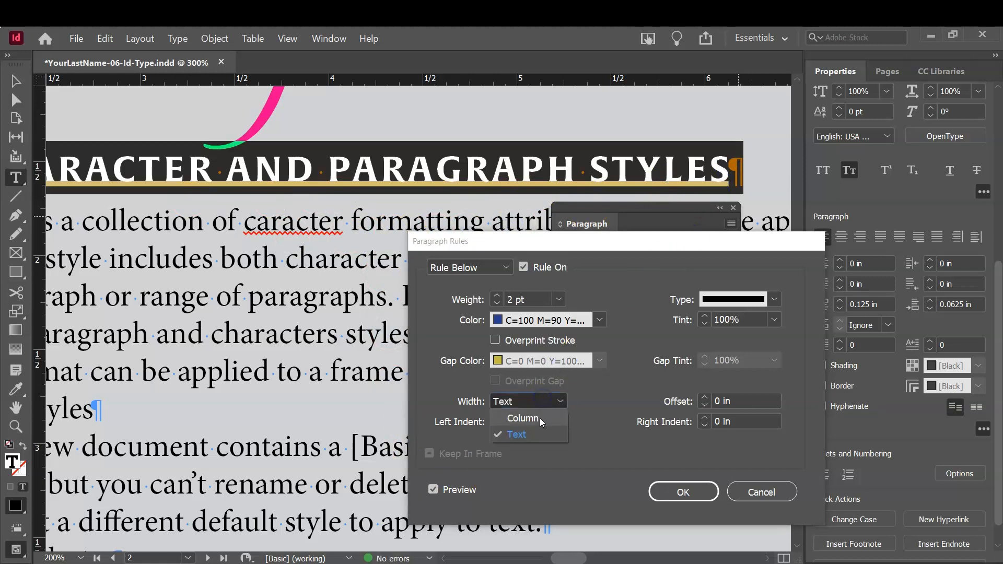
pyautogui.click(540, 418)
pyautogui.click(650, 406)
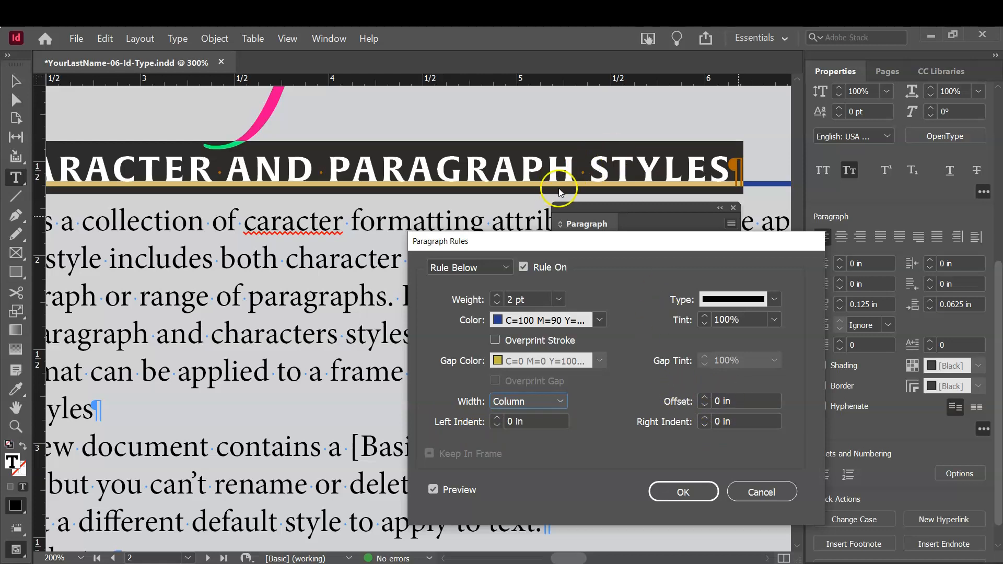
# Set the Rule Below offset to -0.125 in so the rule sits behind the heading
pyautogui.click(704, 398)
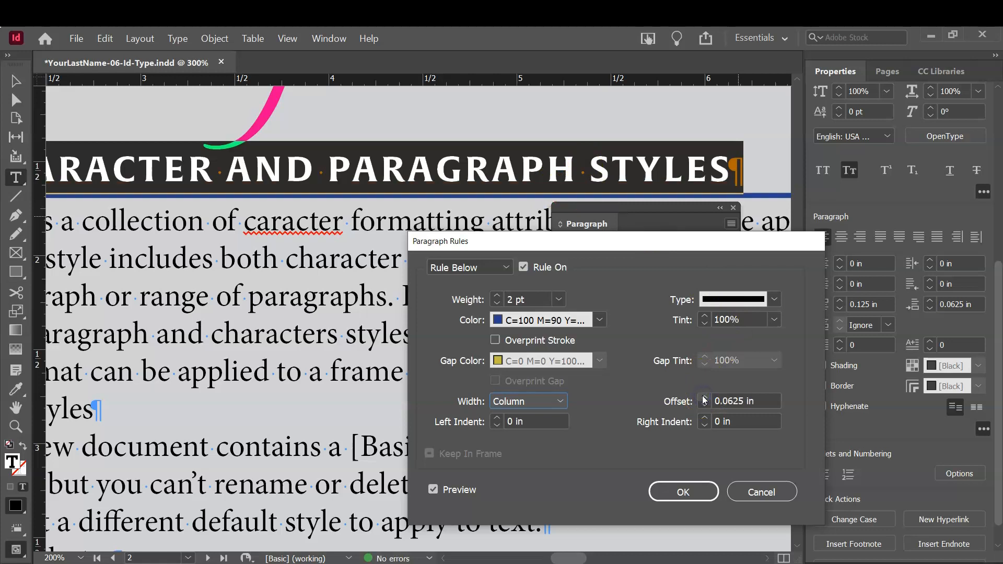
pyautogui.click(704, 398)
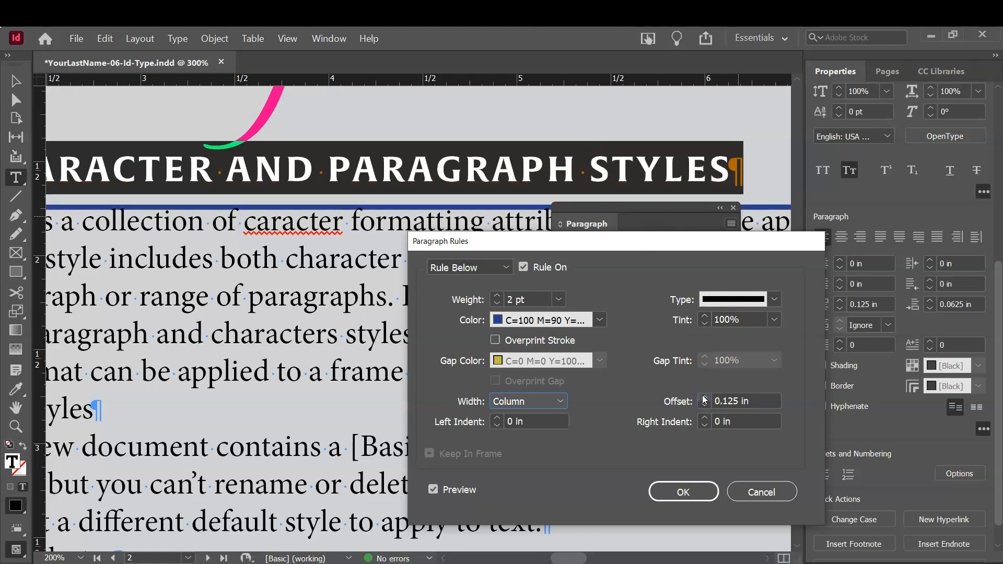
pyautogui.click(703, 398)
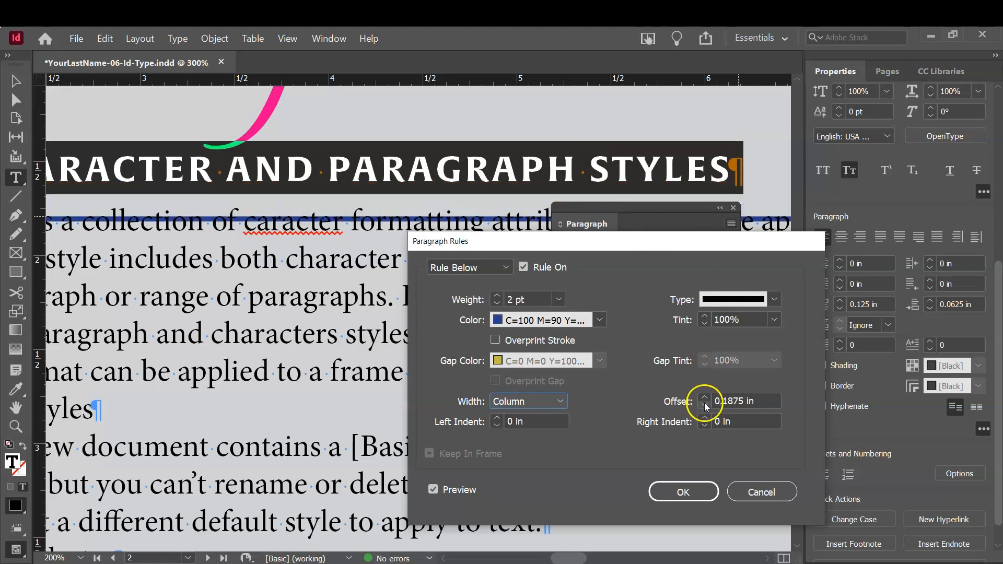
pyautogui.click(705, 407)
pyautogui.click(705, 407)
pyautogui.click(704, 406)
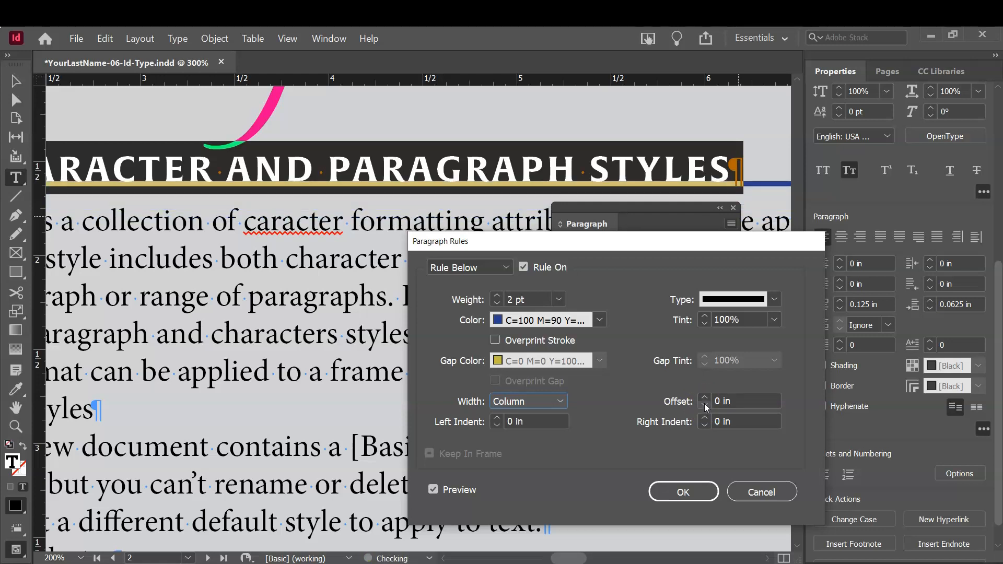
pyautogui.click(704, 406)
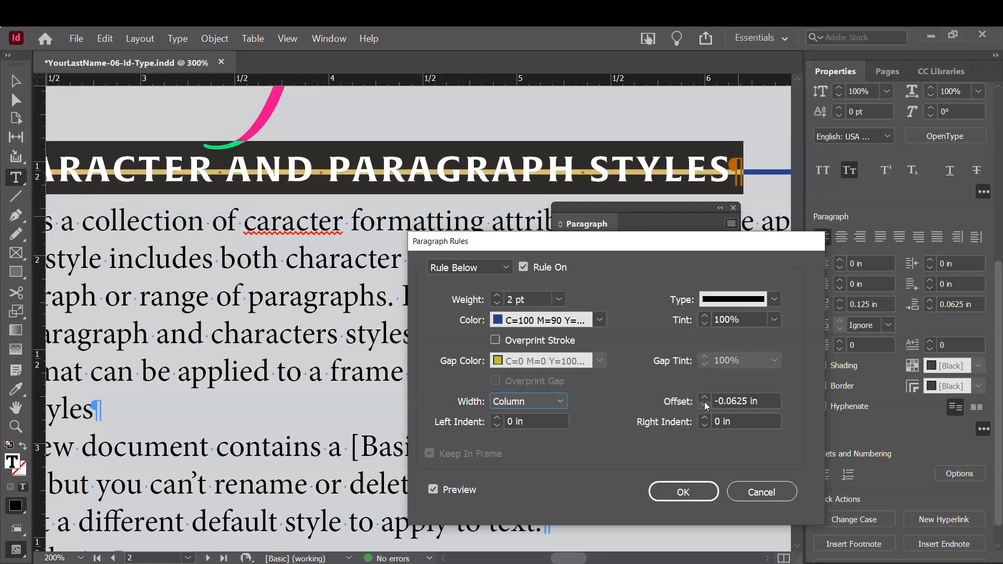
pyautogui.click(704, 407)
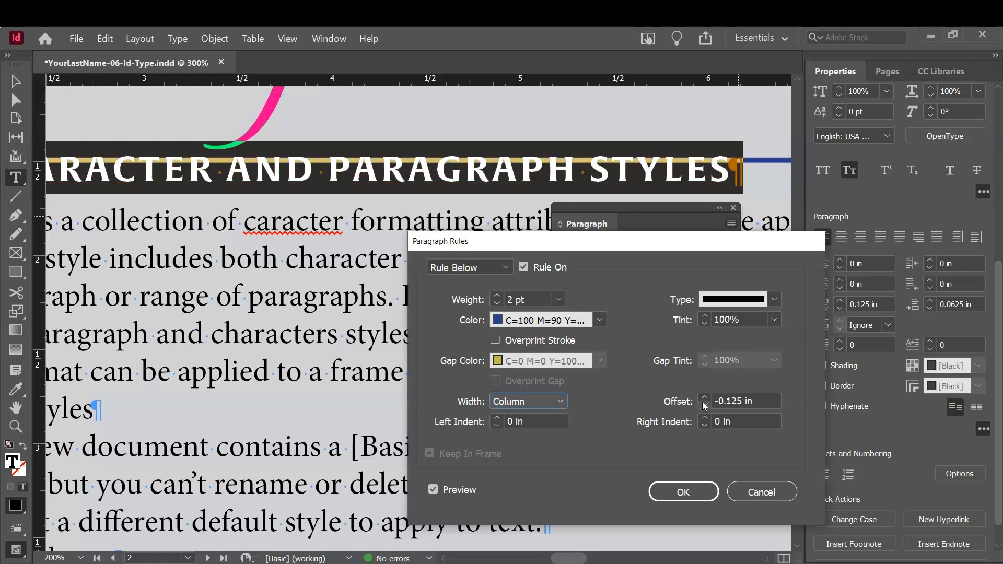
pyautogui.click(705, 406)
pyautogui.click(705, 398)
pyautogui.click(705, 399)
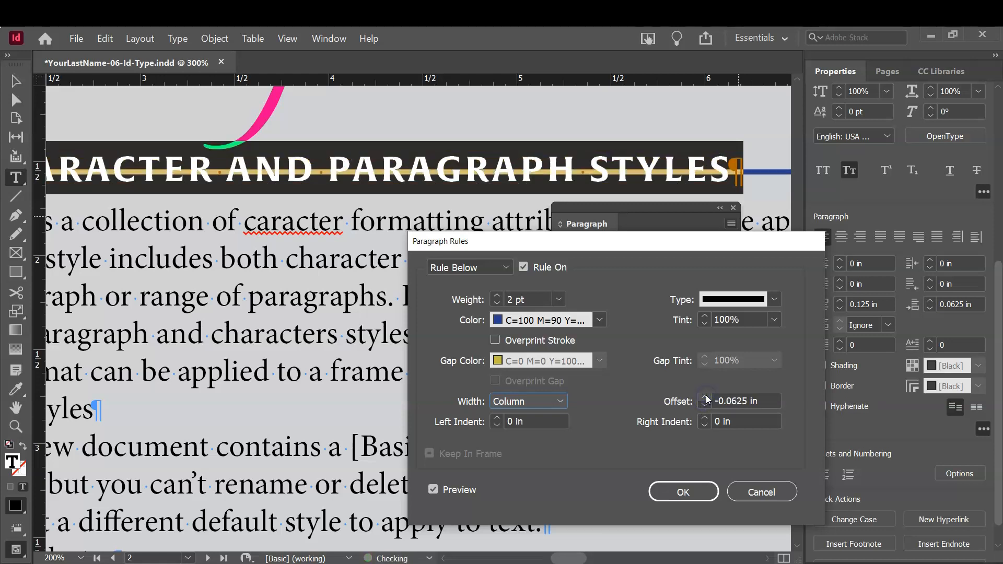
pyautogui.click(704, 406)
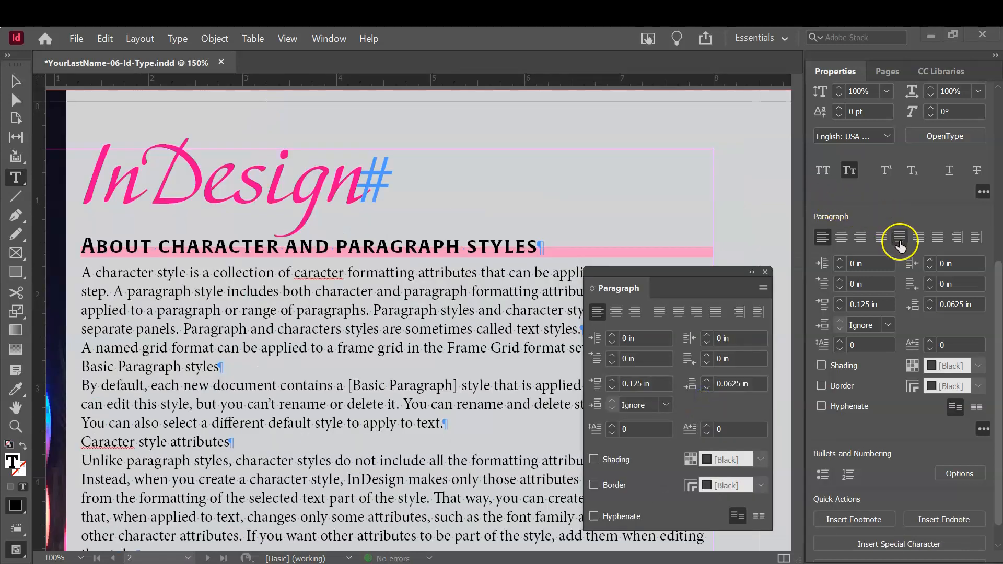
pyautogui.scroll(4, 896, 242)
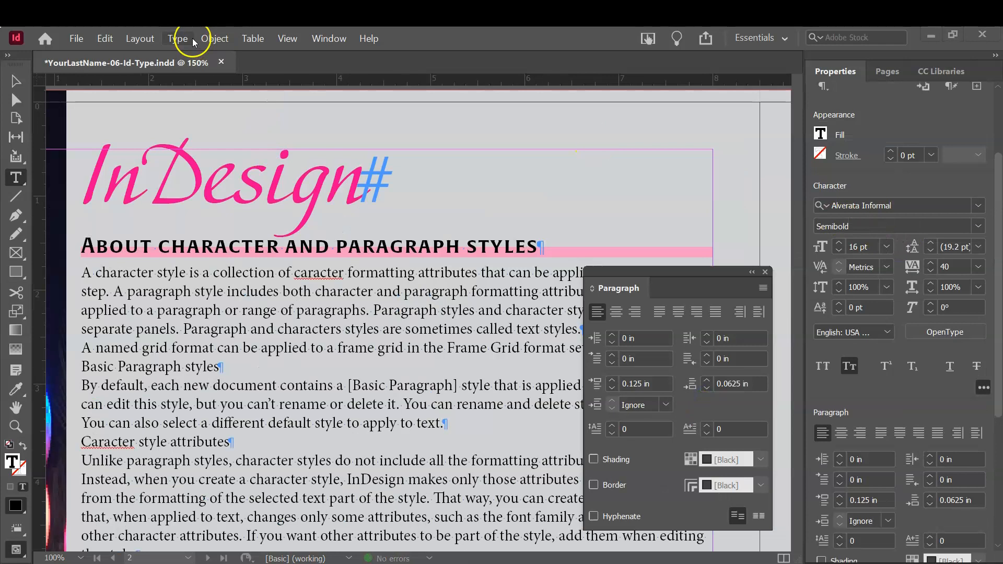
pyautogui.click(76, 39)
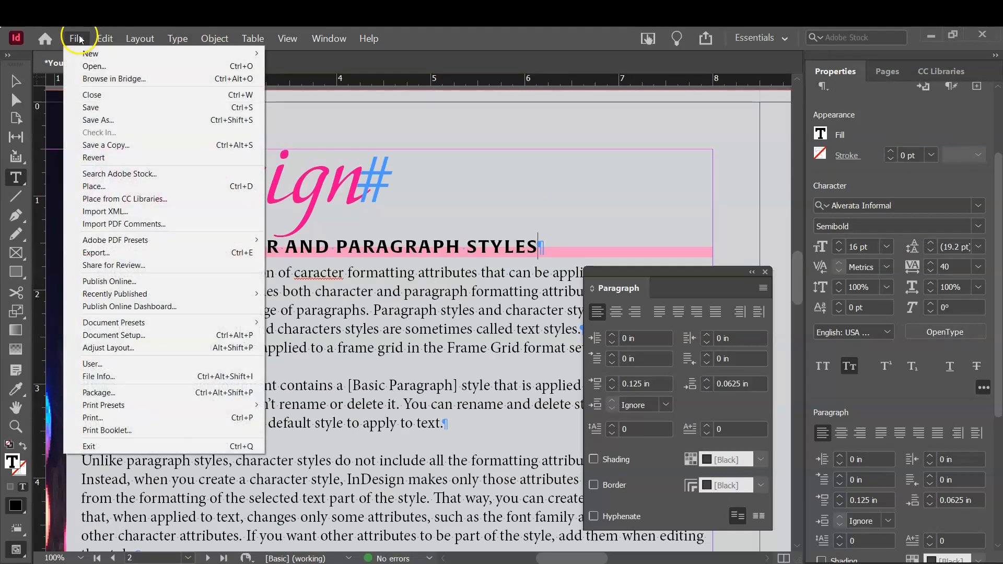
# Save the document and select the whole About character and paragraph styles heading
pyautogui.click(116, 108)
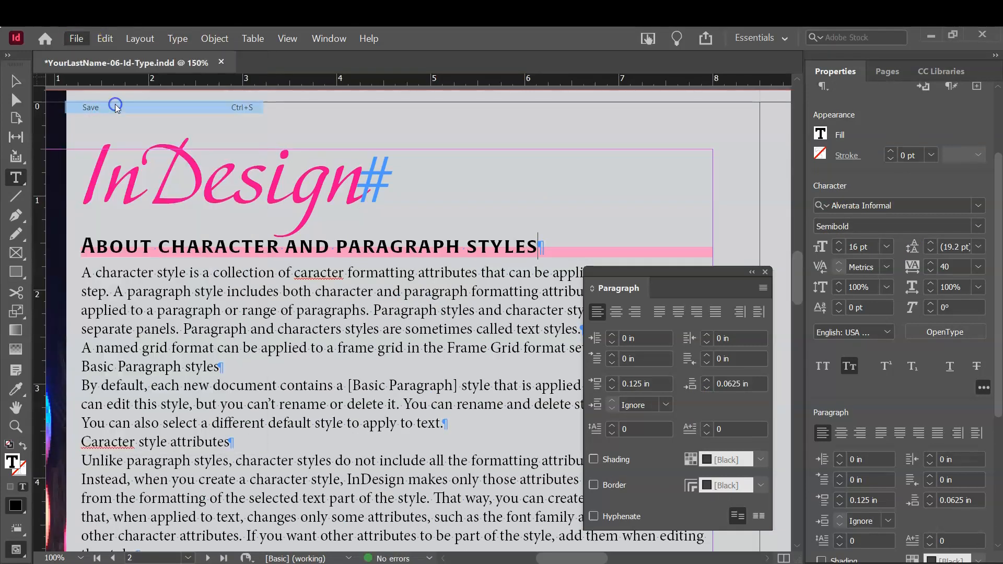
pyautogui.tripleClick(134, 148)
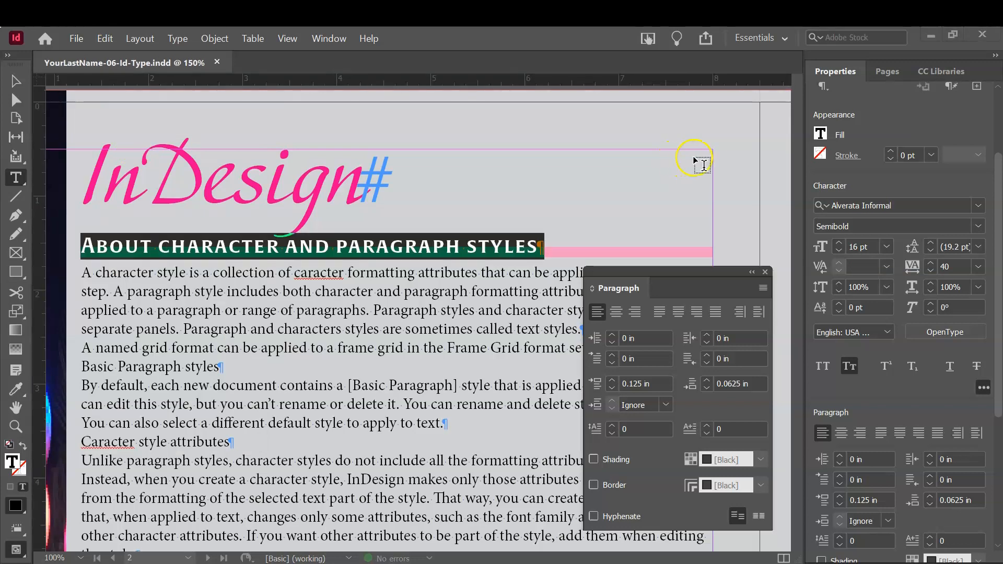
pyautogui.moveTo(998, 263); pyautogui.dragTo(998, 193)
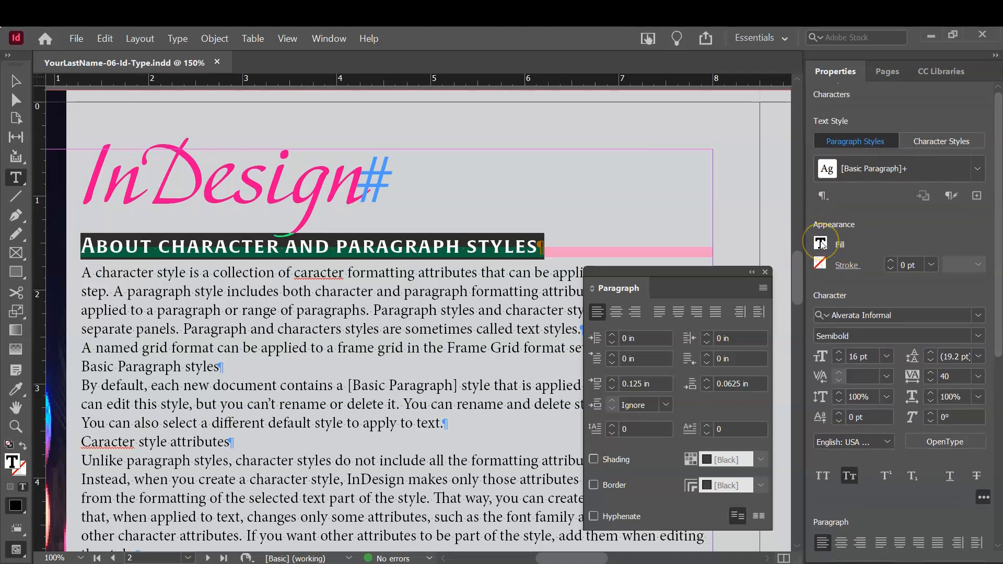
# Fill the heading text with a CMYK purple of C 56, M 96, Y 0, K 0
pyautogui.click(821, 245)
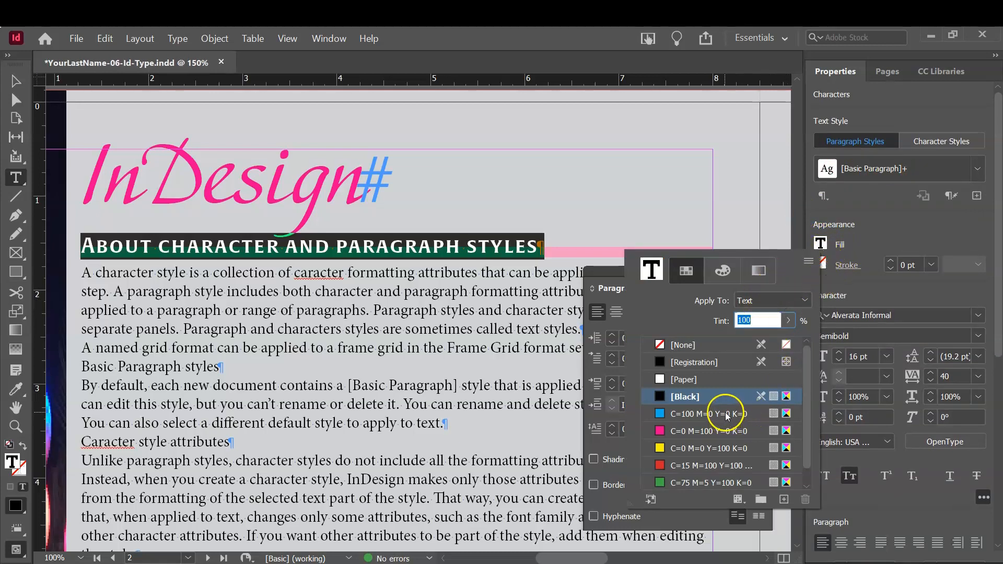
pyautogui.scroll(-1, 726, 415)
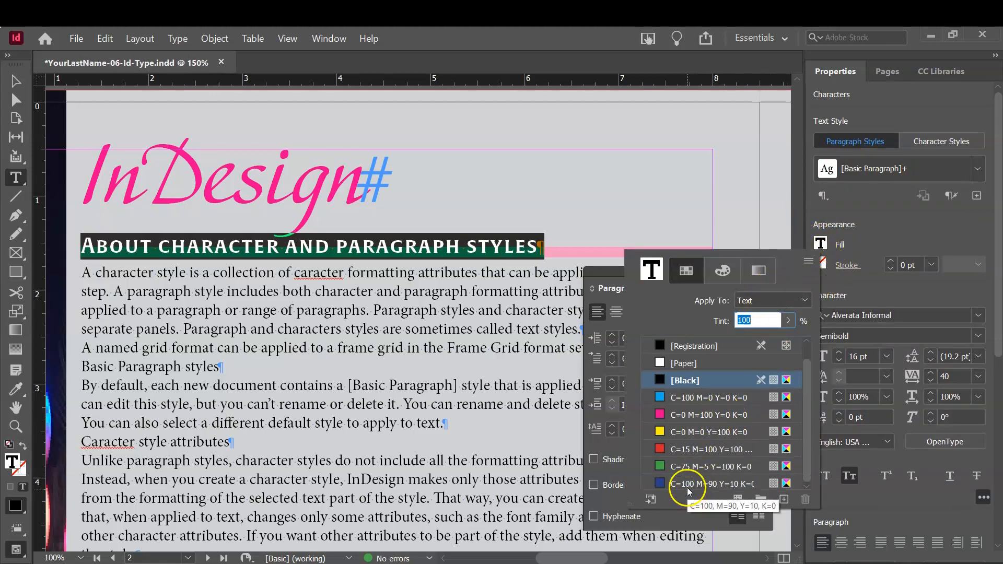
pyautogui.scroll(1, 685, 463)
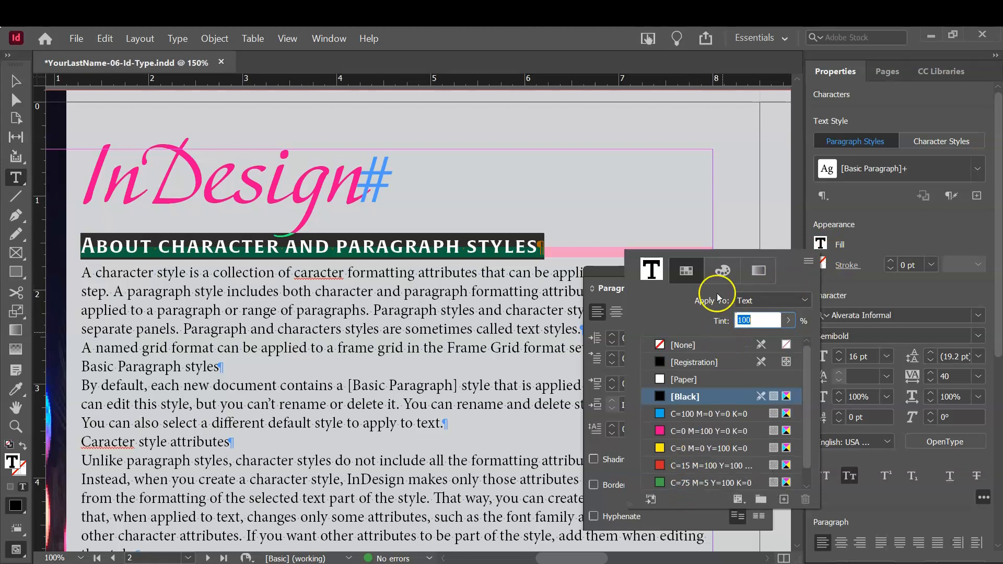
pyautogui.click(721, 271)
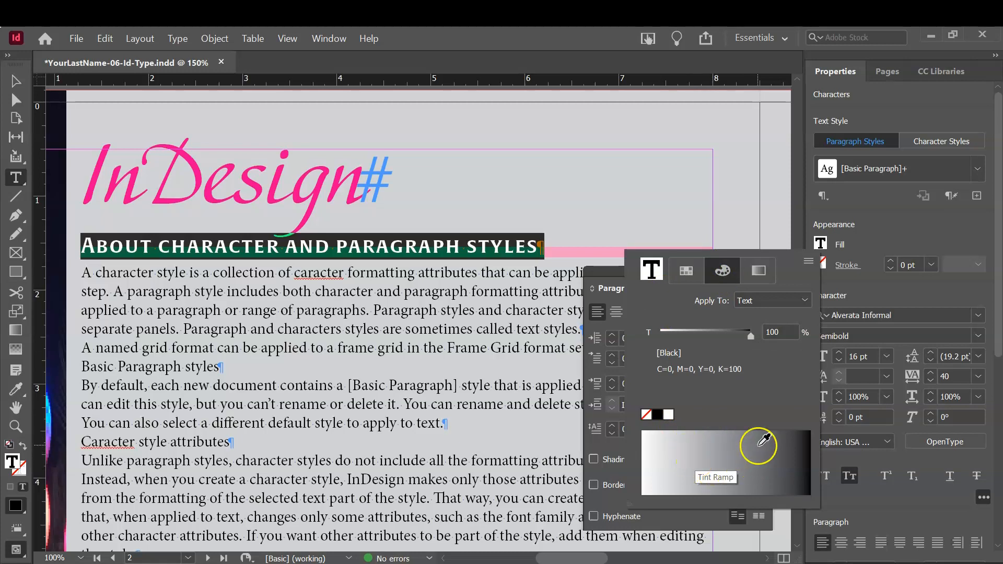
pyautogui.click(808, 264)
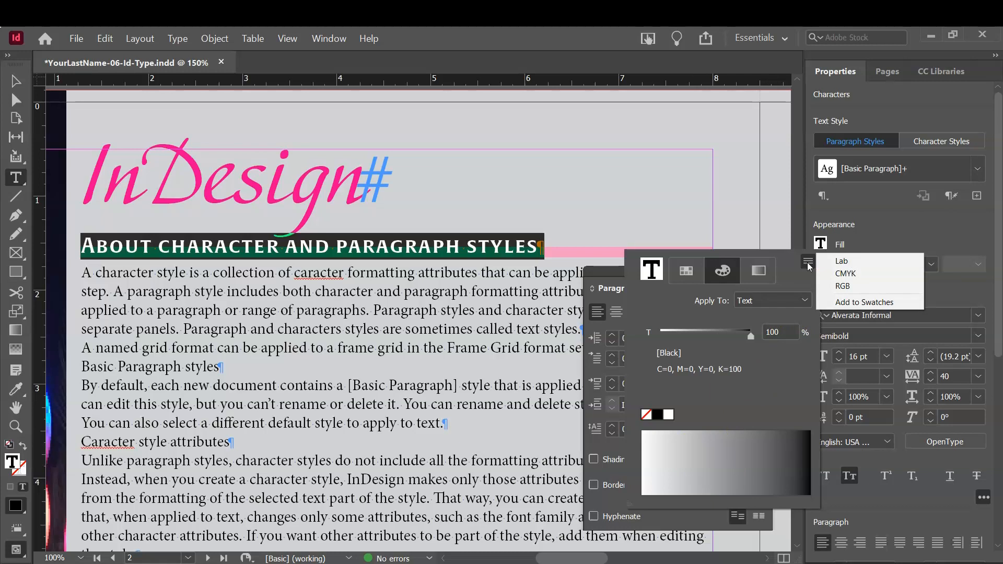
pyautogui.click(859, 277)
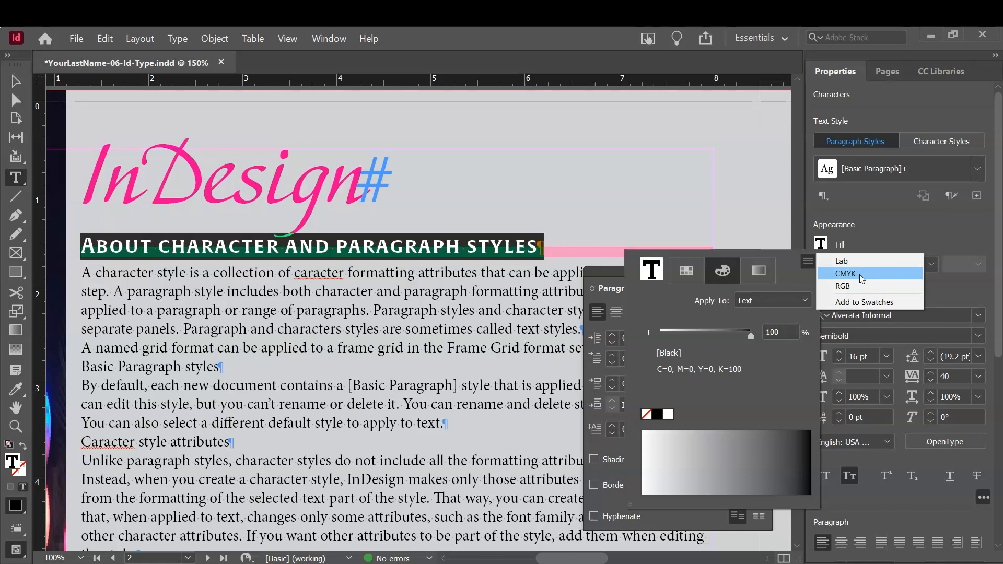
pyautogui.click(860, 274)
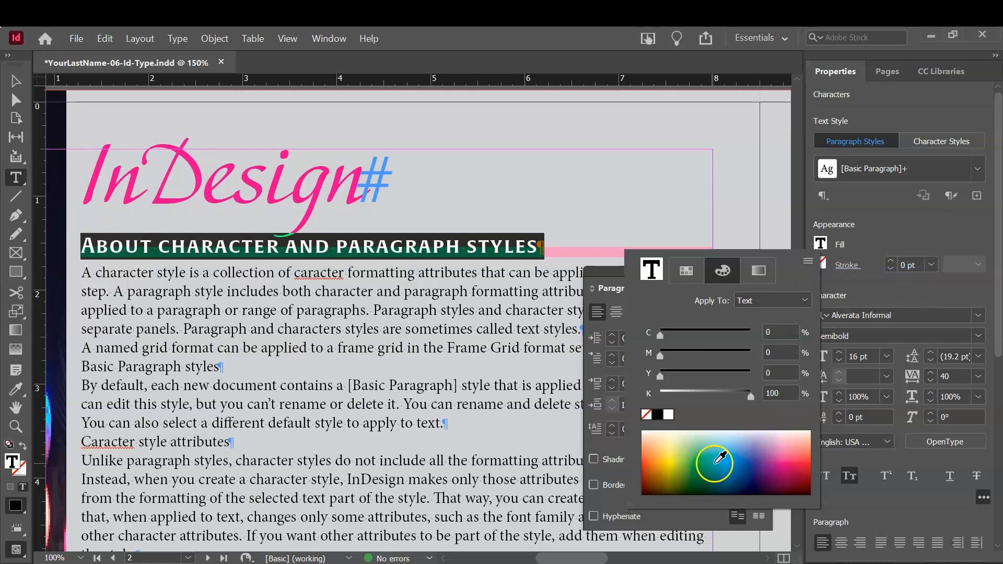
pyautogui.click(762, 468)
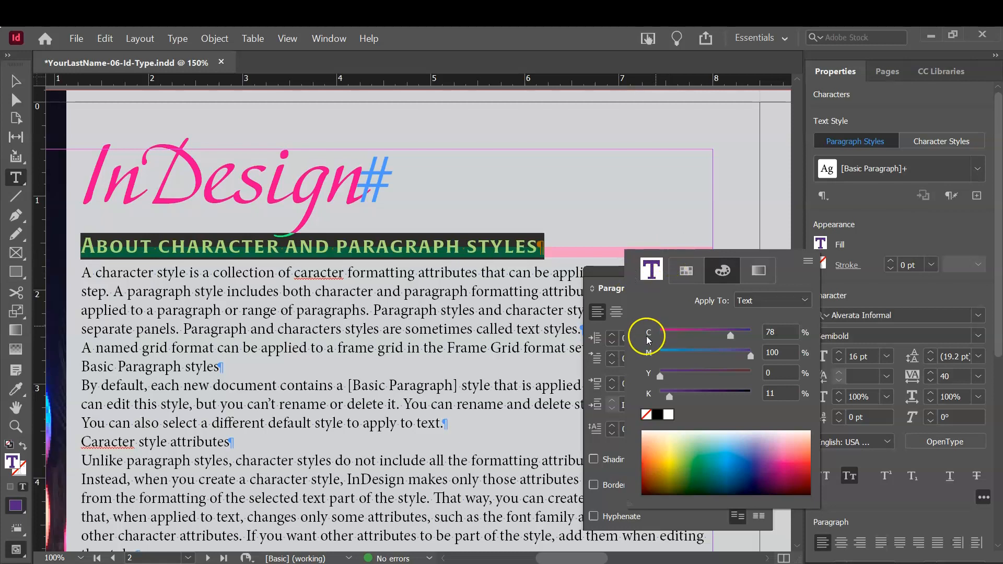
pyautogui.click(774, 465)
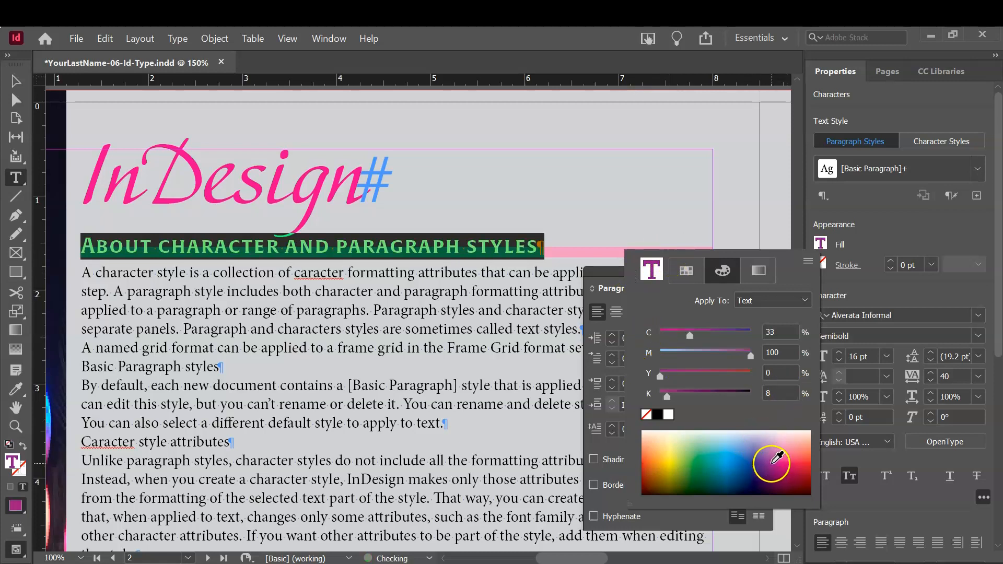
pyautogui.click(767, 462)
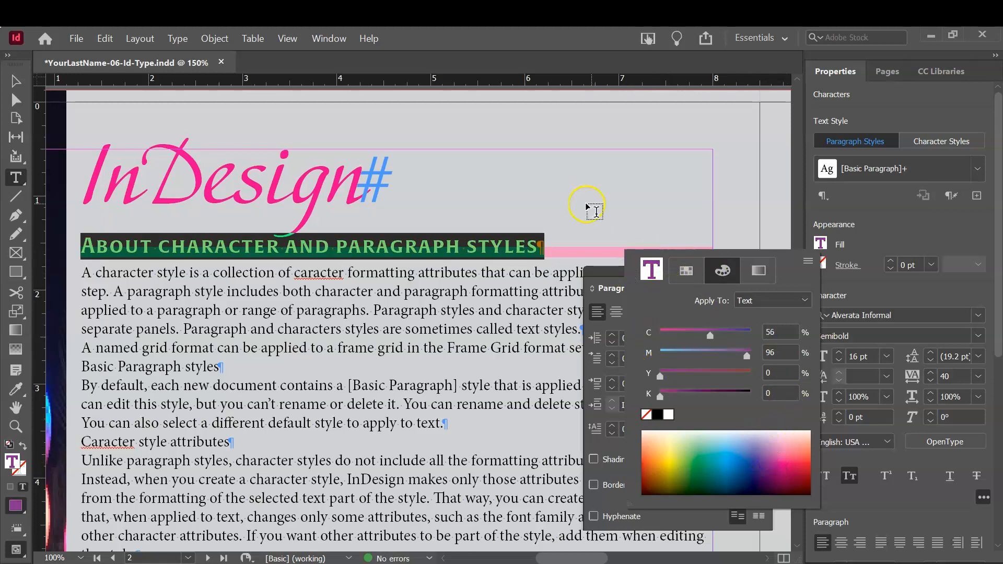
pyautogui.click(534, 247)
pyautogui.click(527, 246)
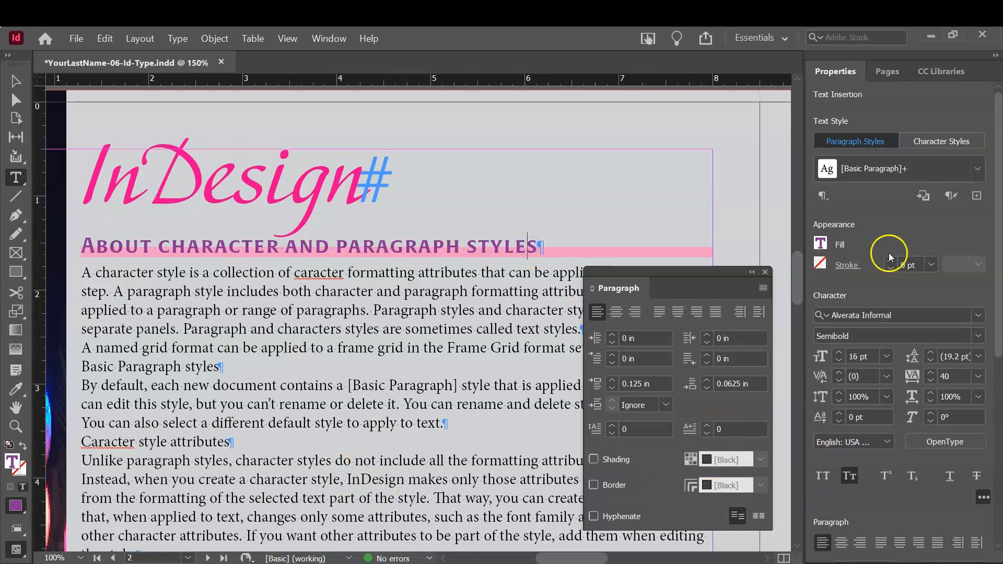
# Open the Paragraph Styles panel via Window > Styles and reselect the first heading
pyautogui.tripleClick(481, 245)
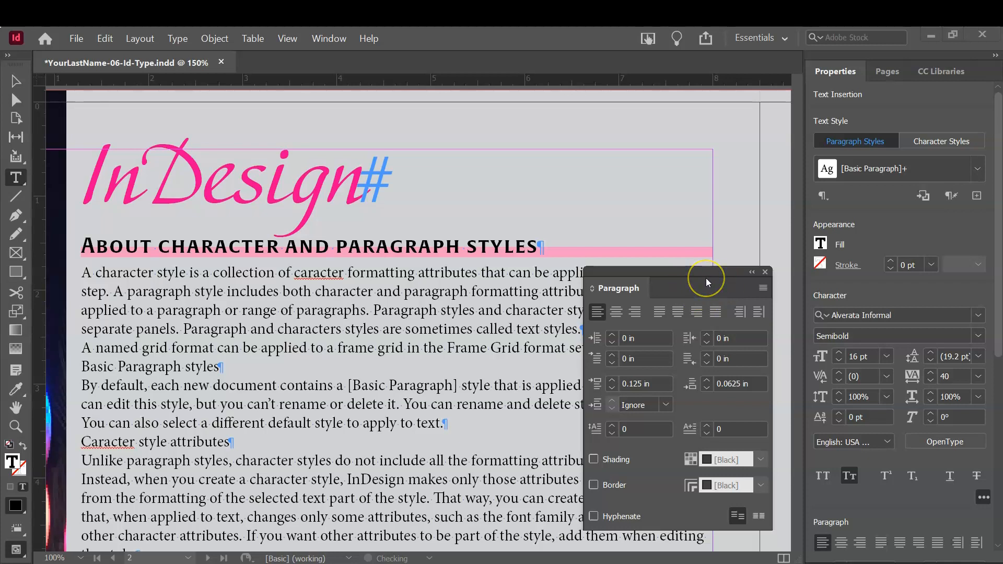
pyautogui.click(765, 274)
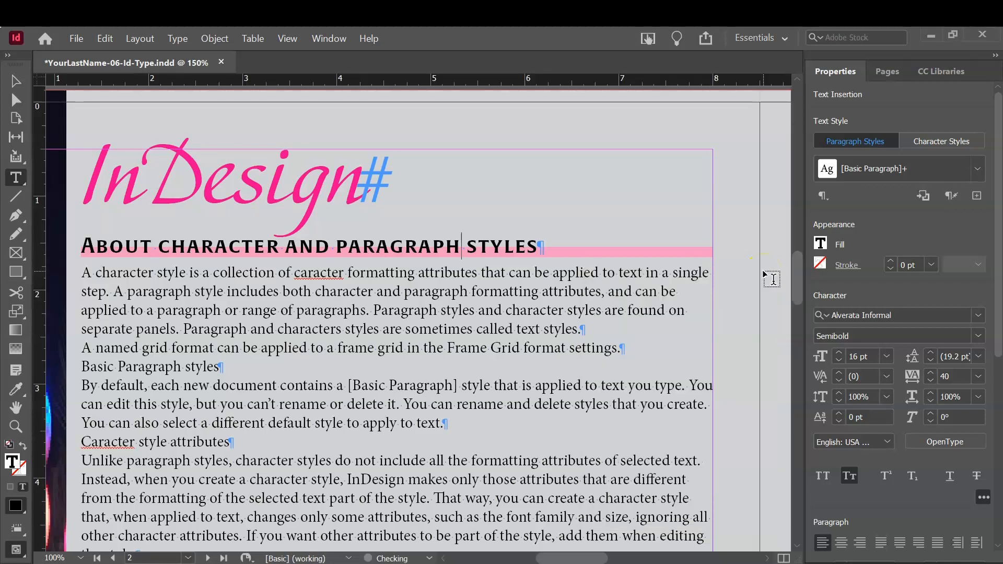
pyautogui.click(339, 41)
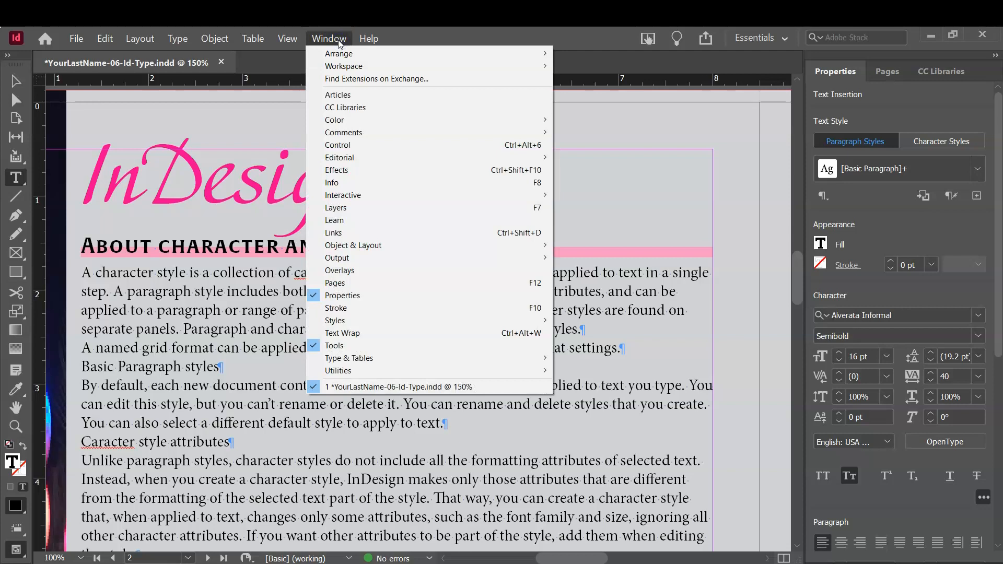
pyautogui.moveTo(472, 320)
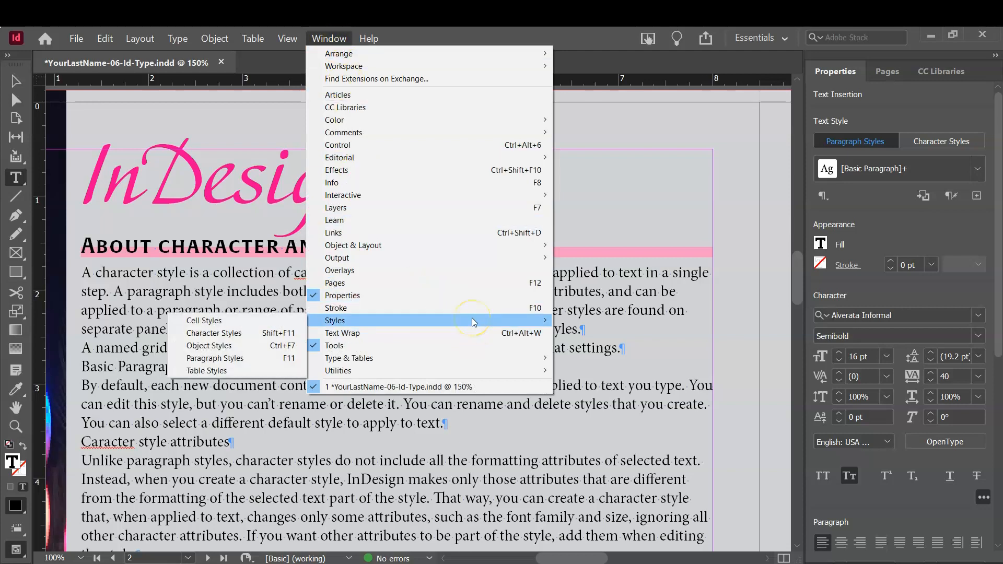
pyautogui.click(272, 362)
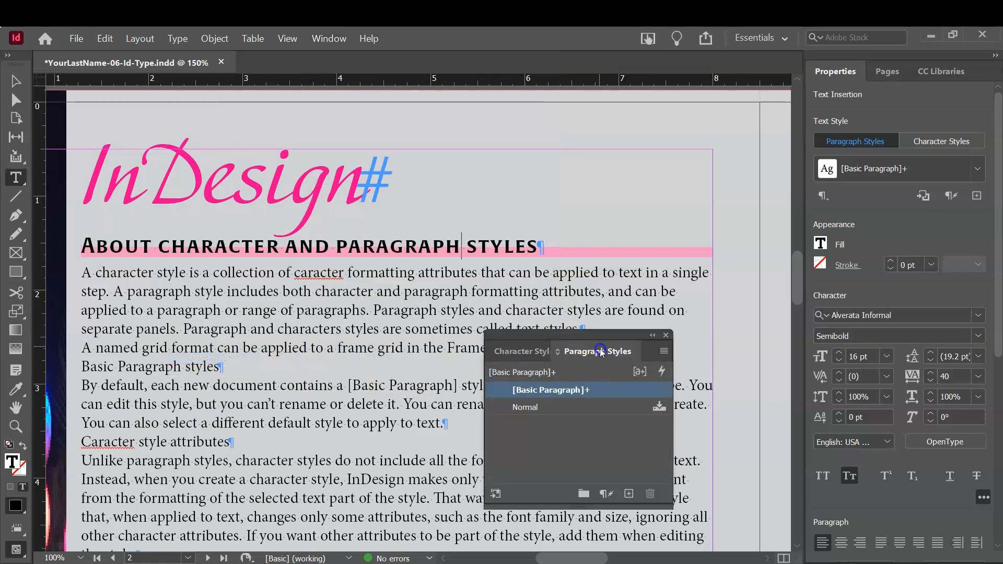
pyautogui.moveTo(601, 351); pyautogui.dragTo(631, 299)
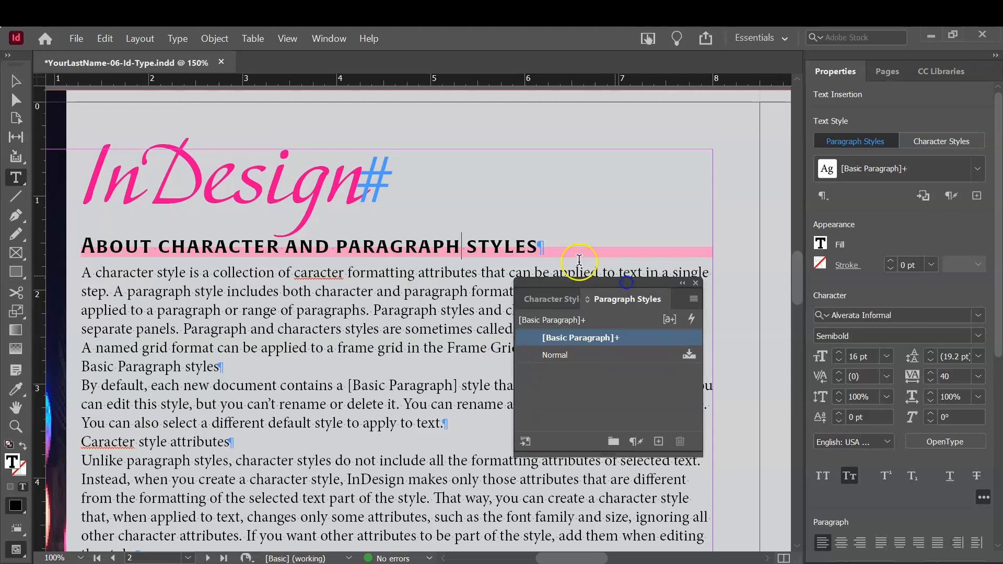
pyautogui.tripleClick(362, 242)
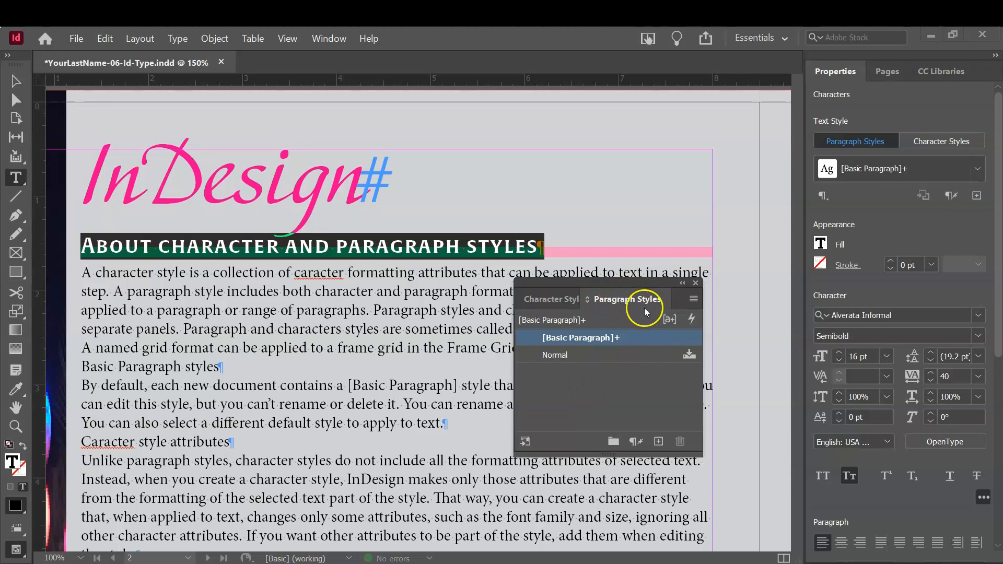
pyautogui.click(693, 300)
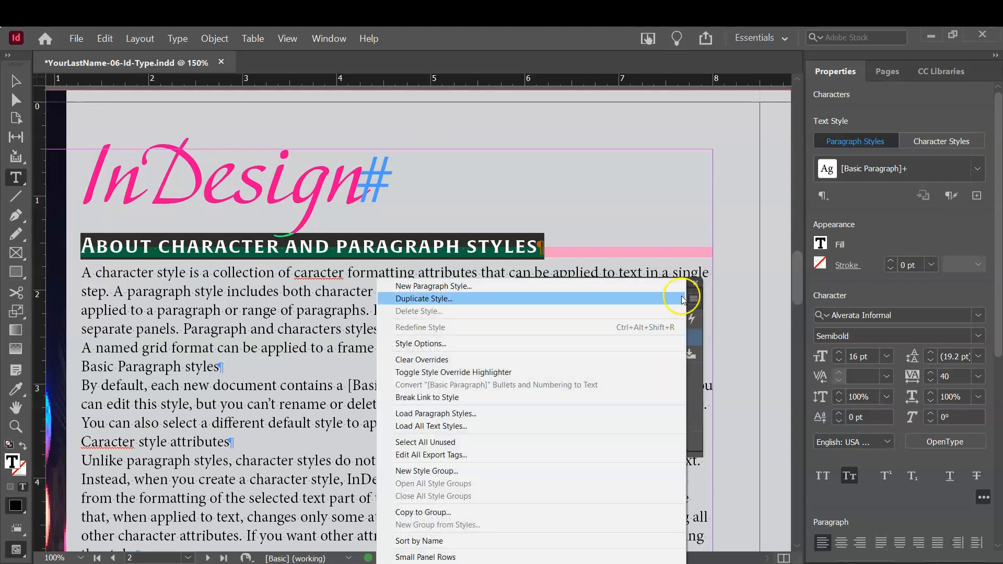
# Create a new paragraph style from the heading with Preview on, named Subhead
pyautogui.click(657, 286)
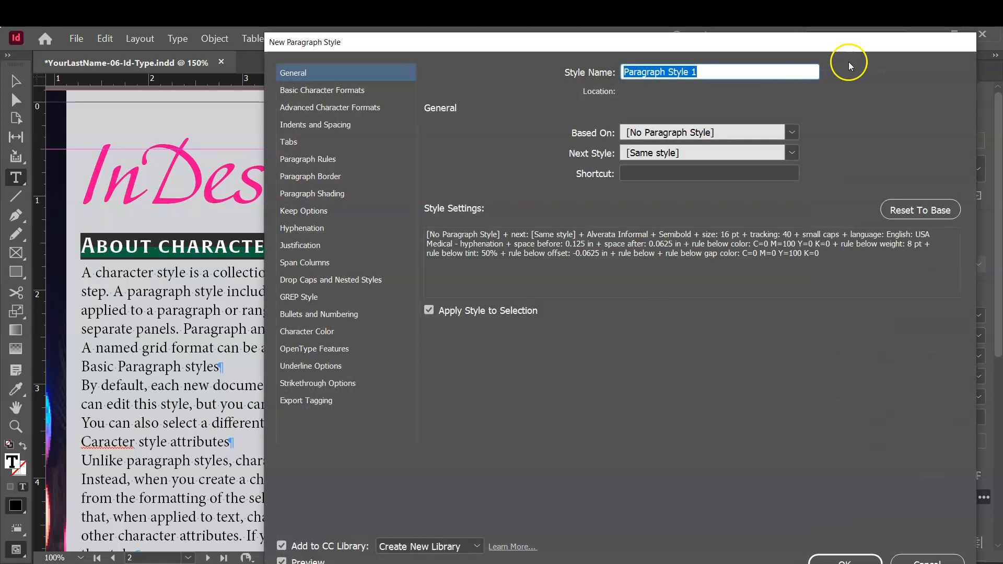
pyautogui.moveTo(807, 42); pyautogui.dragTo(750, 30)
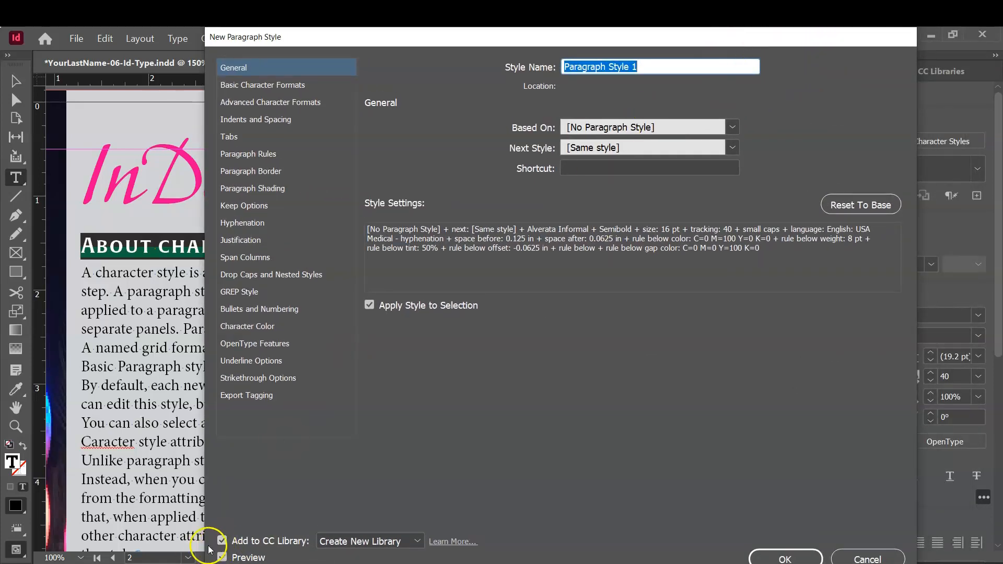
pyautogui.click(221, 557)
pyautogui.click(662, 63)
pyautogui.moveTo(654, 64); pyautogui.dragTo(538, 70)
pyautogui.write('Subhead')
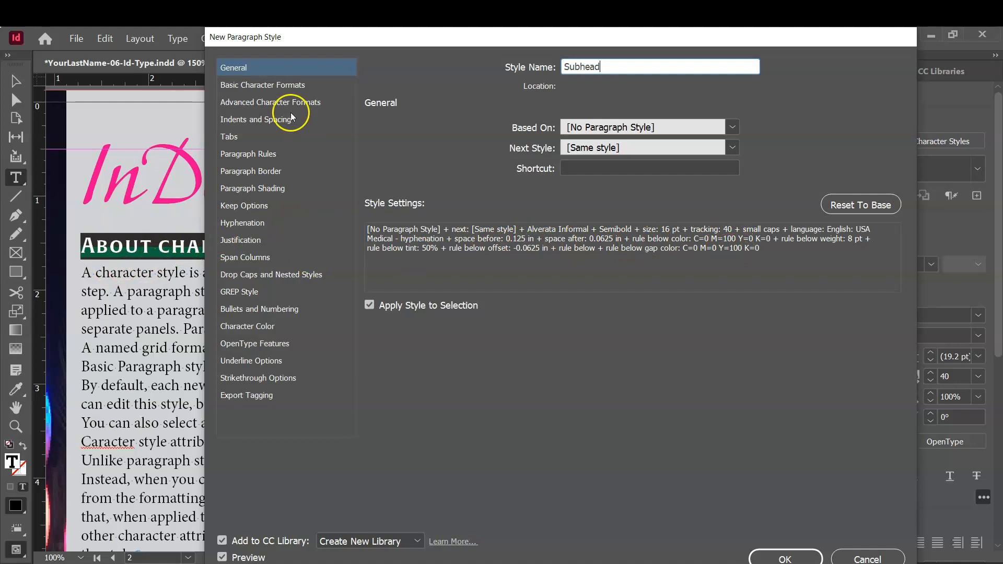
pyautogui.click(283, 85)
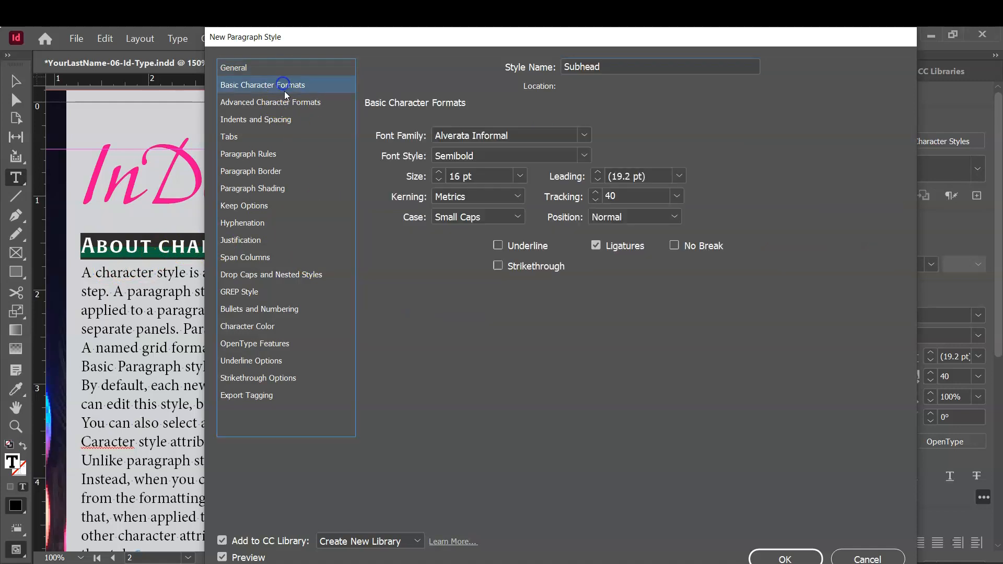
# Check Advanced Character Formats and Indents and Spacing, then confirm to create the Subhead style
pyautogui.click(289, 104)
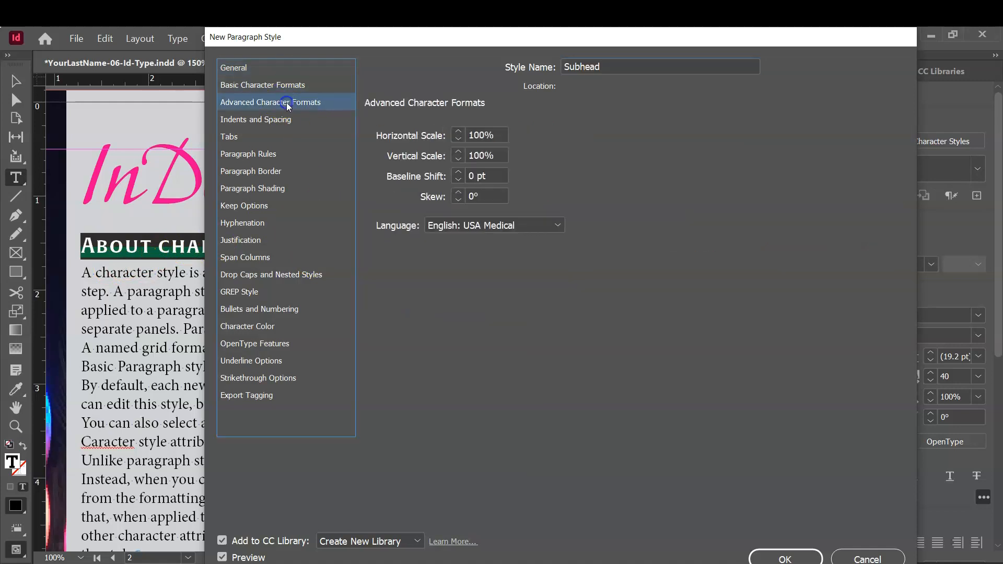
pyautogui.click(283, 120)
pyautogui.click(228, 145)
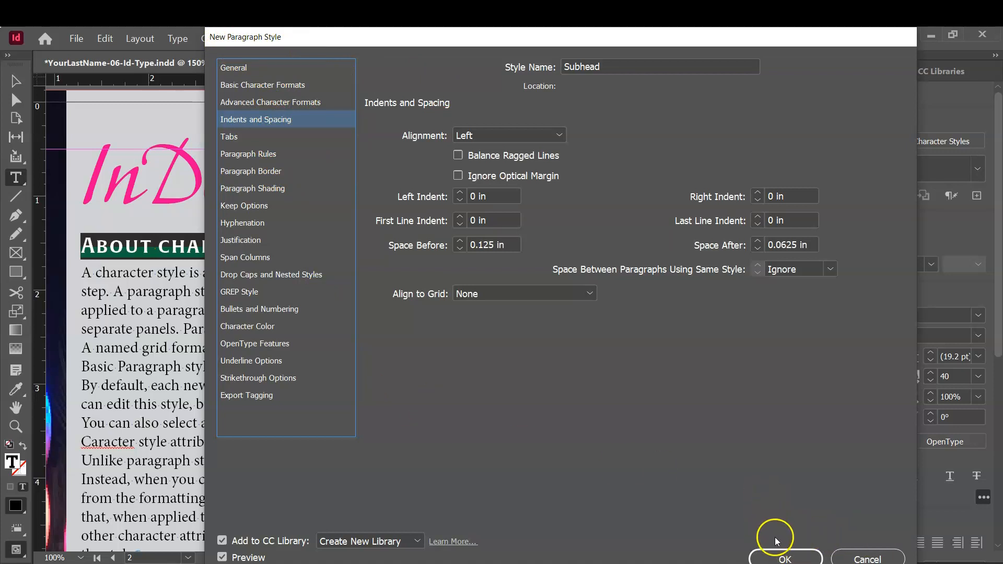
pyautogui.click(785, 558)
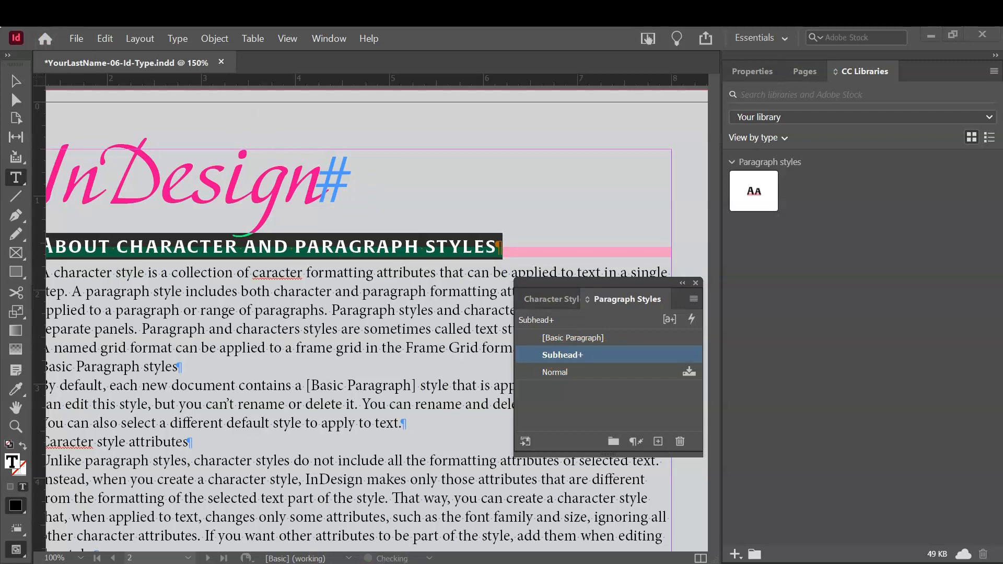
# Save the document and move the Paragraph Styles panel higher up
pyautogui.click(76, 39)
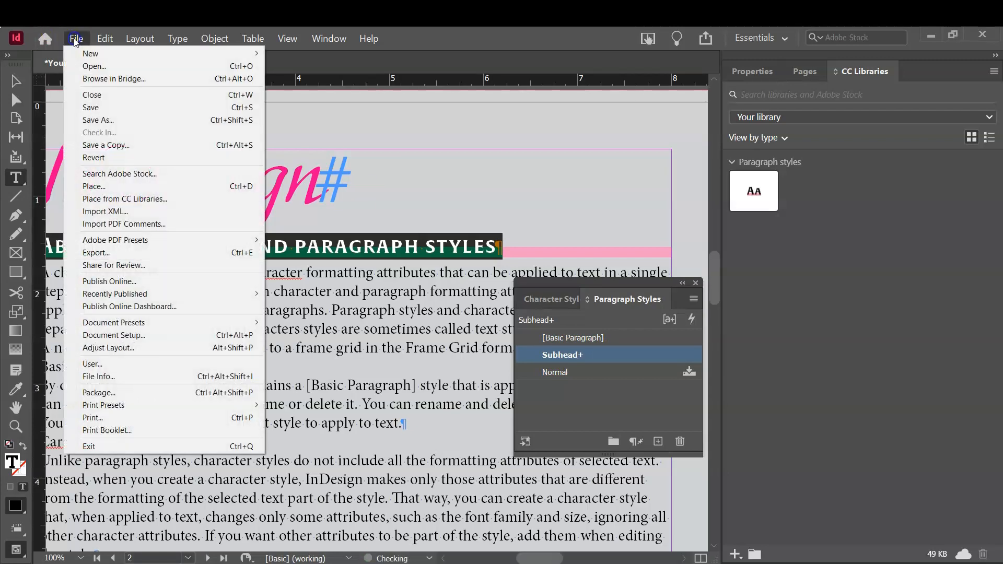
pyautogui.click(94, 112)
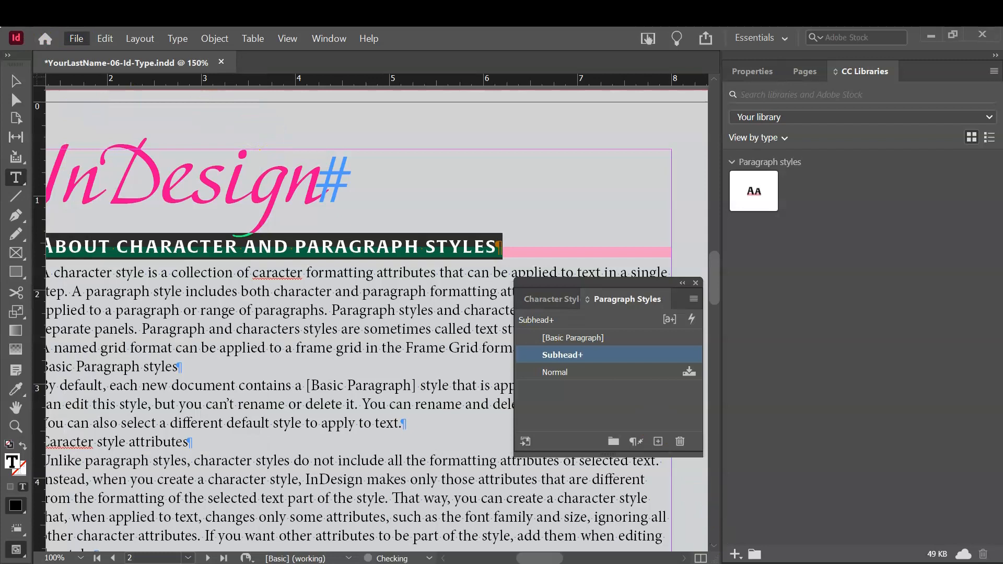
pyautogui.moveTo(547, 561); pyautogui.dragTo(540, 558)
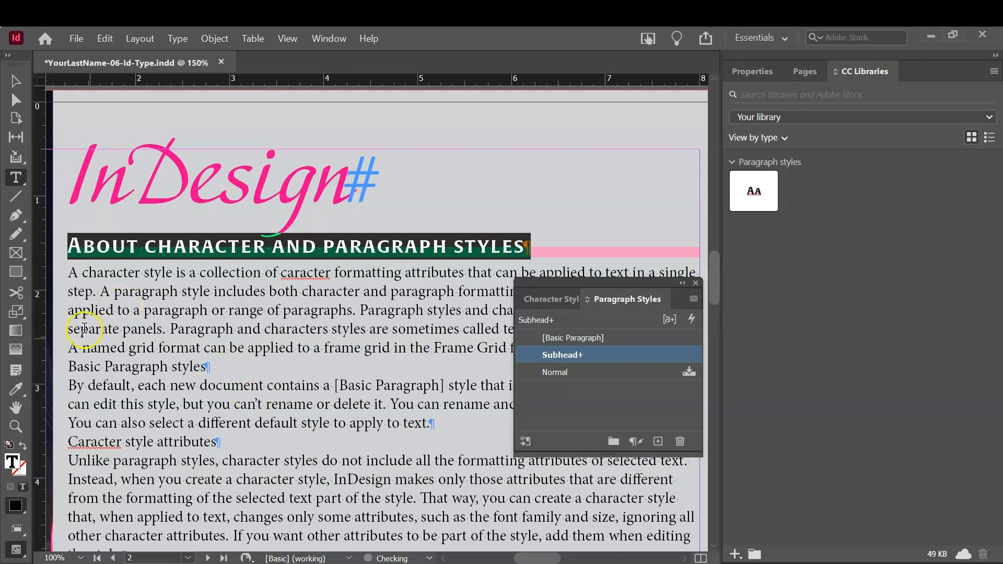
pyautogui.hotkey('ctrl', 's')
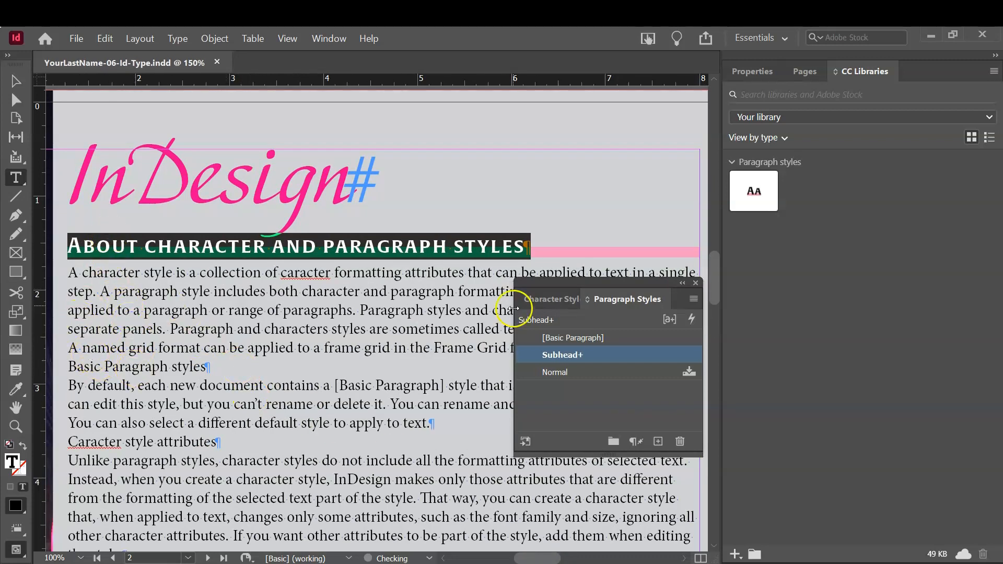
pyautogui.moveTo(619, 286); pyautogui.dragTo(615, 140)
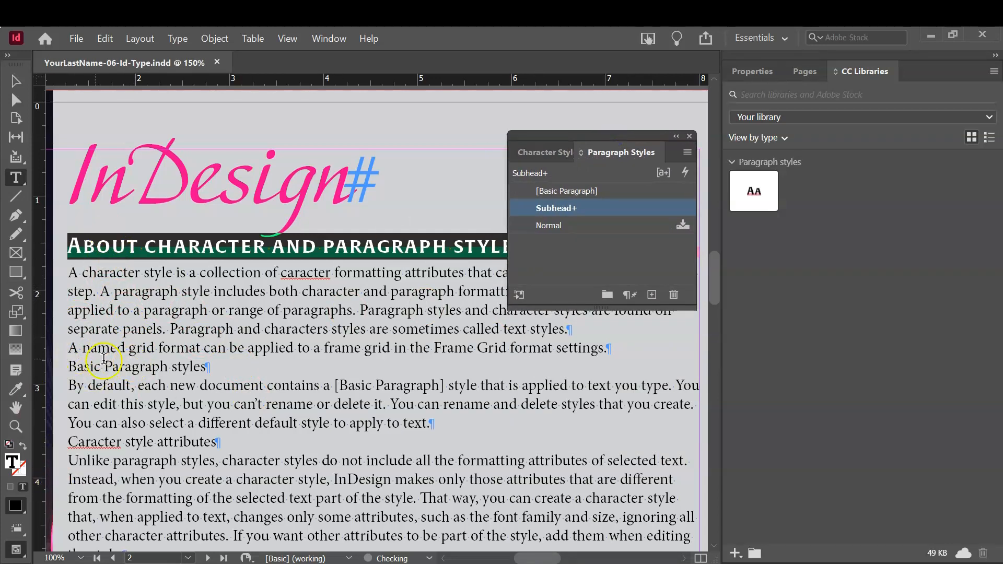
# Select the whole Basic Paragraph styles heading
pyautogui.click(84, 382)
pyautogui.click(79, 368)
pyautogui.tripleClick(80, 367)
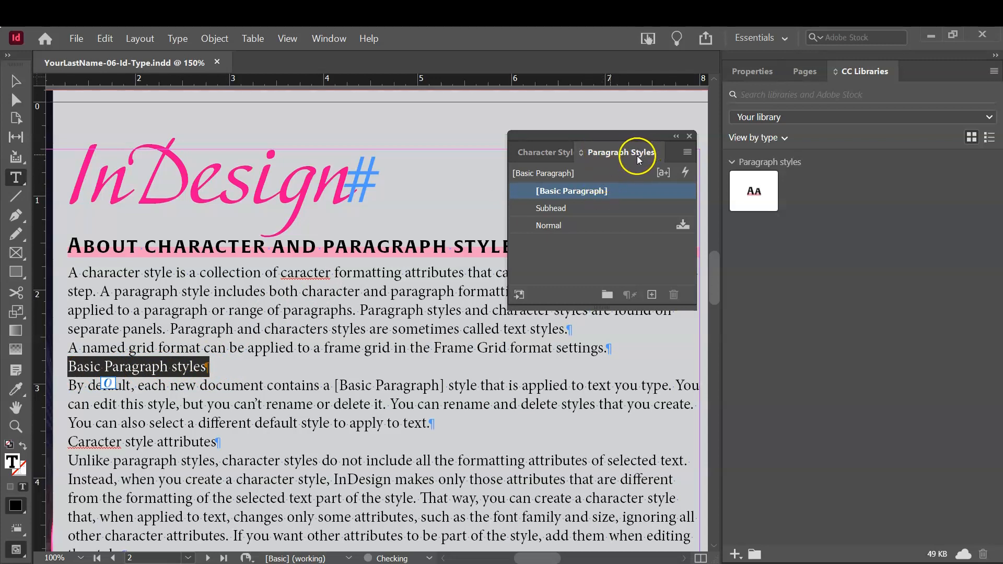
# Apply Subhead to the Basic Paragraph styles, Caracter style attributes and Next Style headings
pyautogui.click(557, 212)
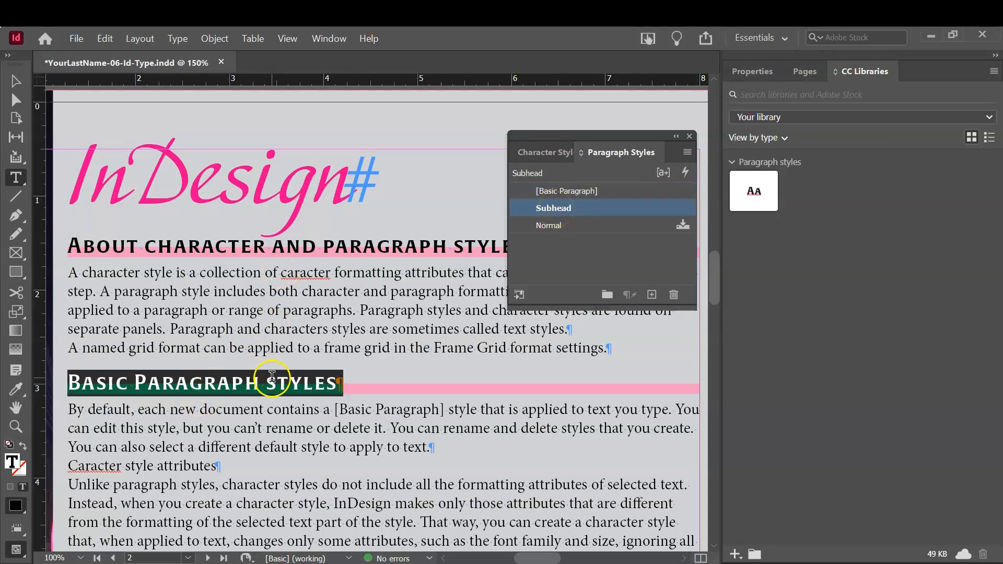
pyautogui.scroll(-1, 281, 405)
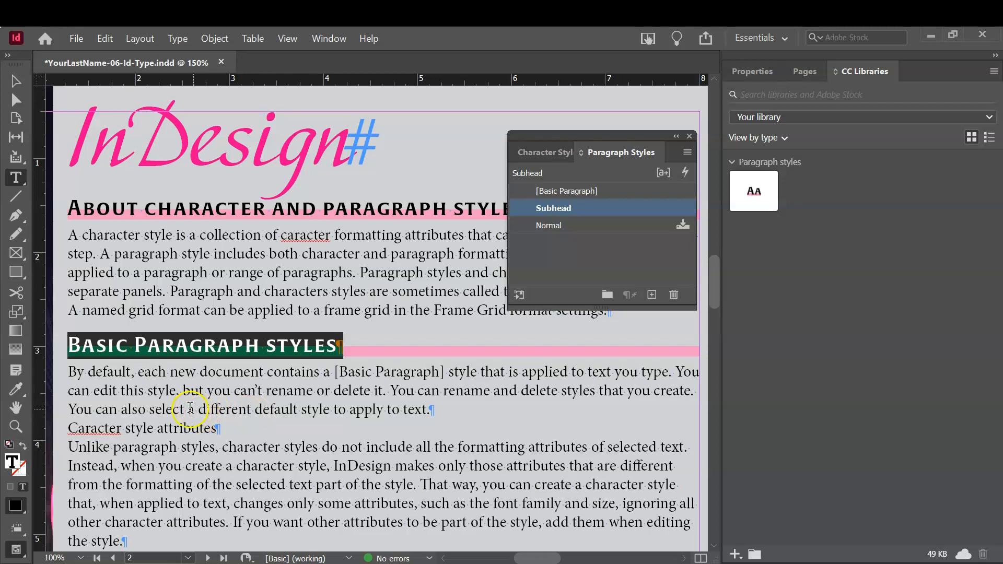
pyautogui.tripleClick(164, 425)
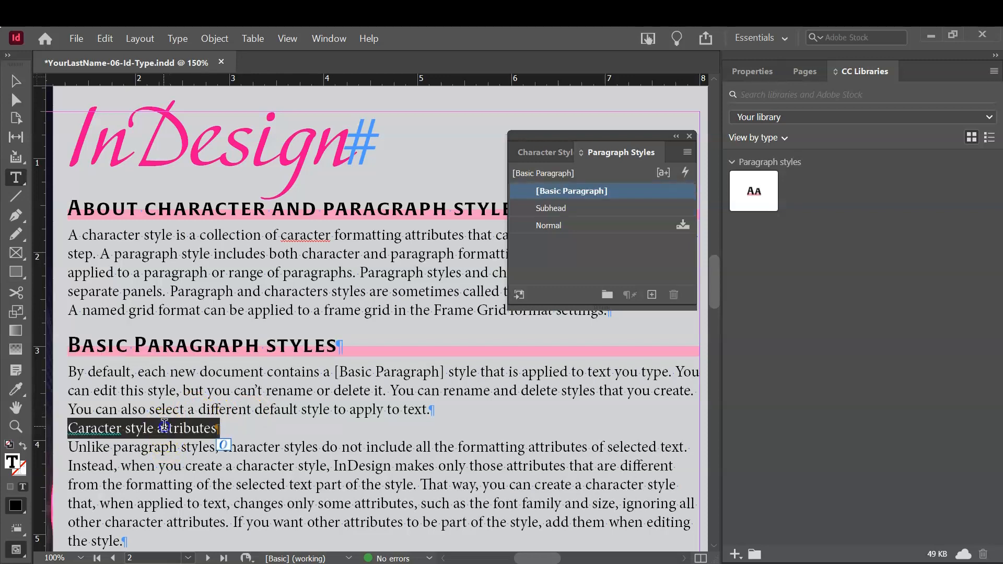
pyautogui.click(548, 208)
pyautogui.scroll(-1, 327, 436)
pyautogui.scroll(-2, 327, 436)
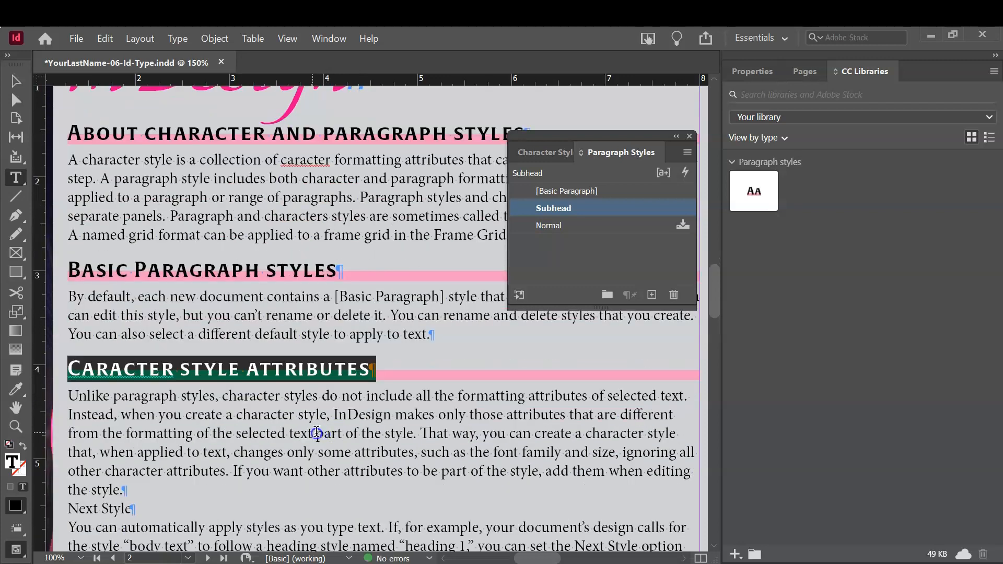
pyautogui.tripleClick(105, 466)
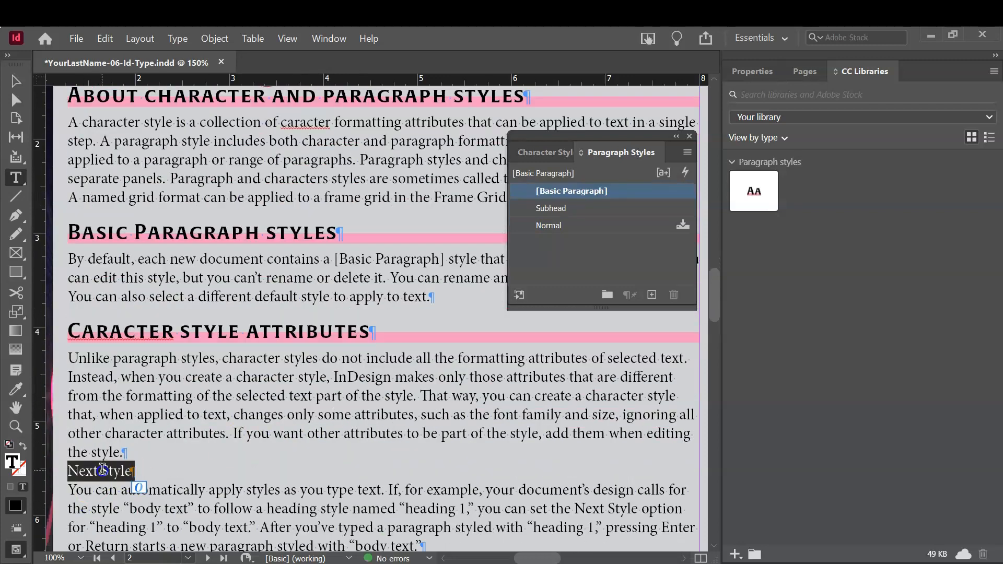
pyautogui.click(564, 209)
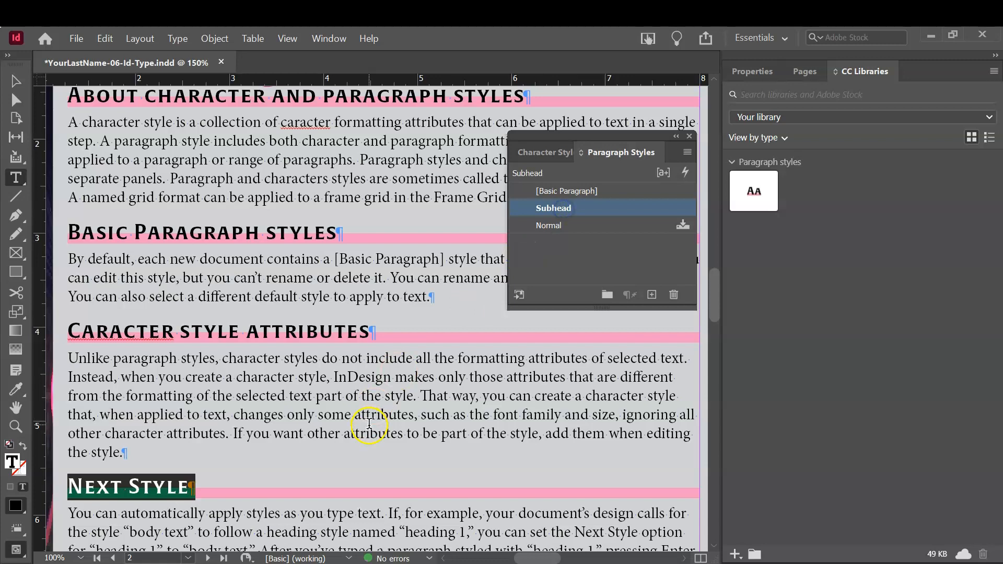
# Apply Subhead to the Styles panel overview and last page-2 headings, then move to page 3
pyautogui.scroll(-6, 369, 418)
pyautogui.scroll(-2, 368, 417)
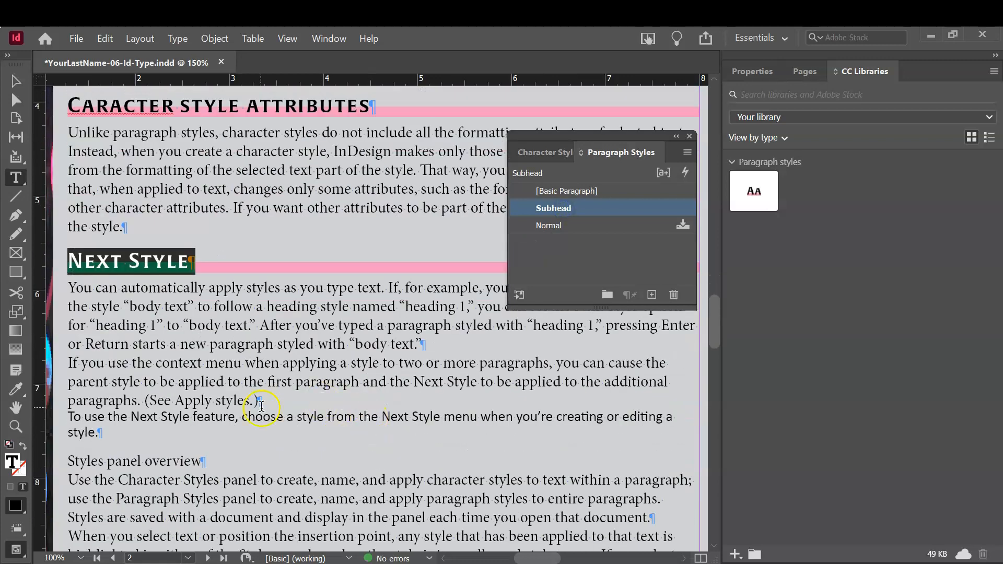
pyautogui.tripleClick(133, 458)
pyautogui.click(558, 208)
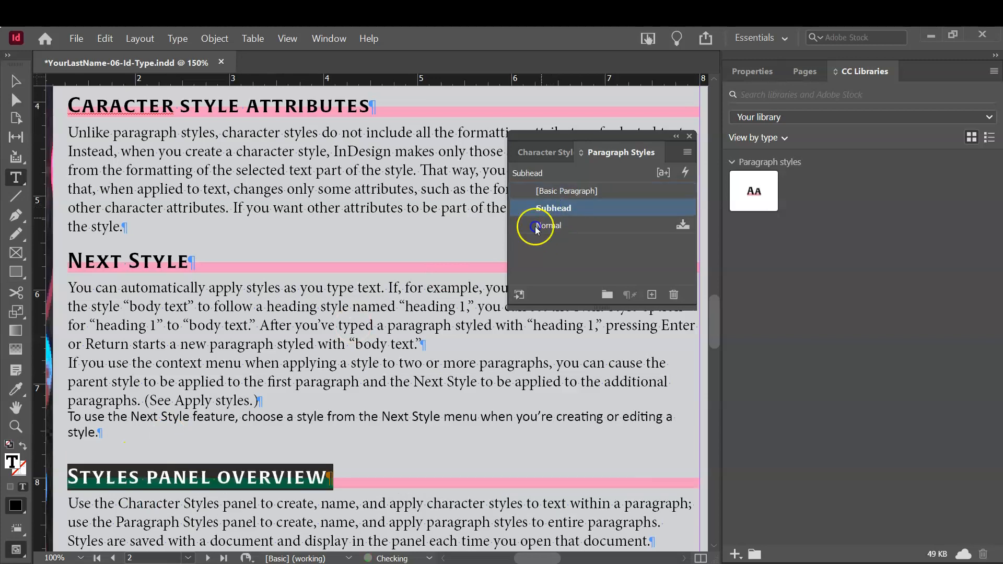
pyautogui.scroll(-5, 161, 445)
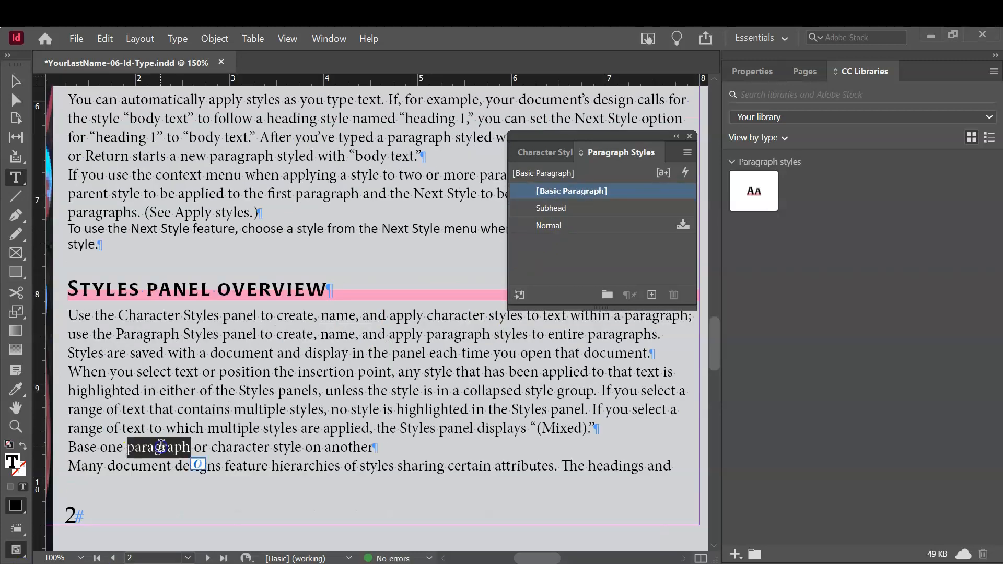
pyautogui.tripleClick(161, 445)
pyautogui.click(577, 207)
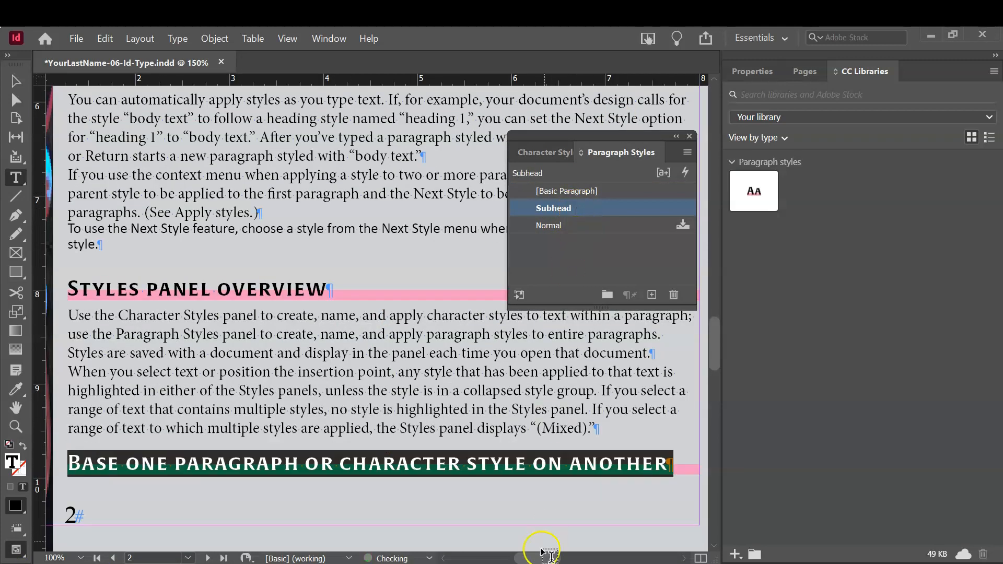
pyautogui.moveTo(515, 556); pyautogui.dragTo(535, 559)
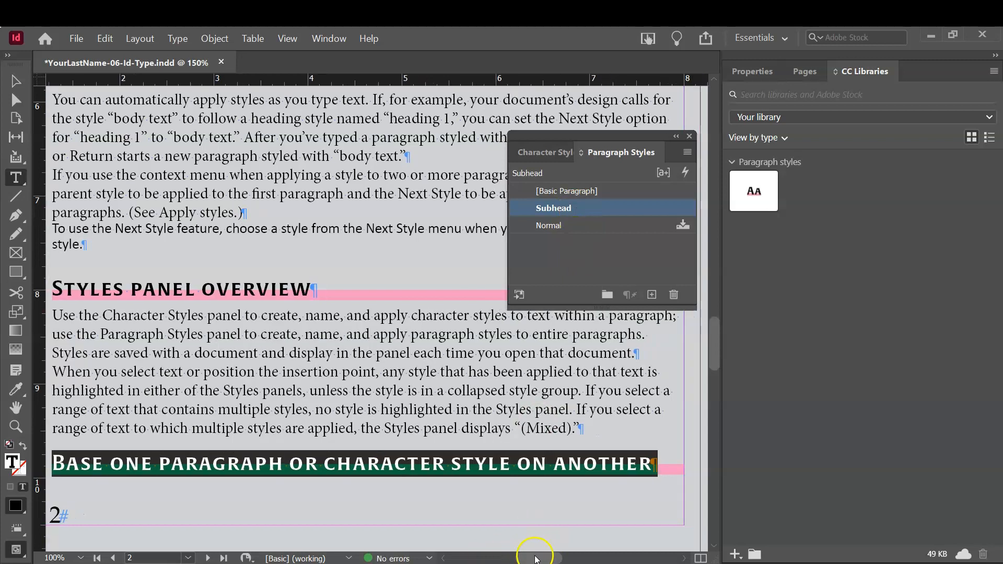
# On page 3, move the styles list aside and give Apply styles the Subhead style
pyautogui.click(587, 558)
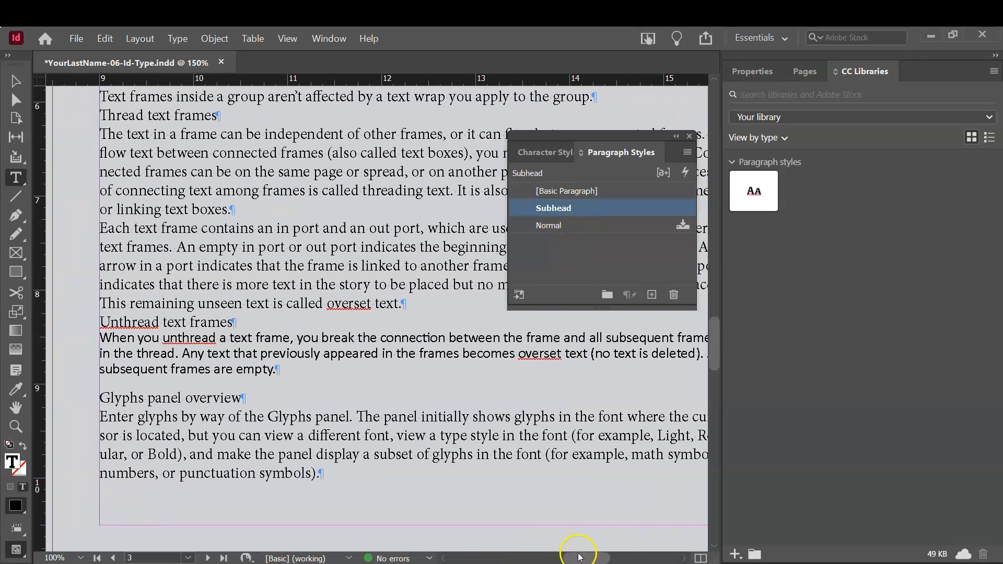
pyautogui.scroll(5, 522, 475)
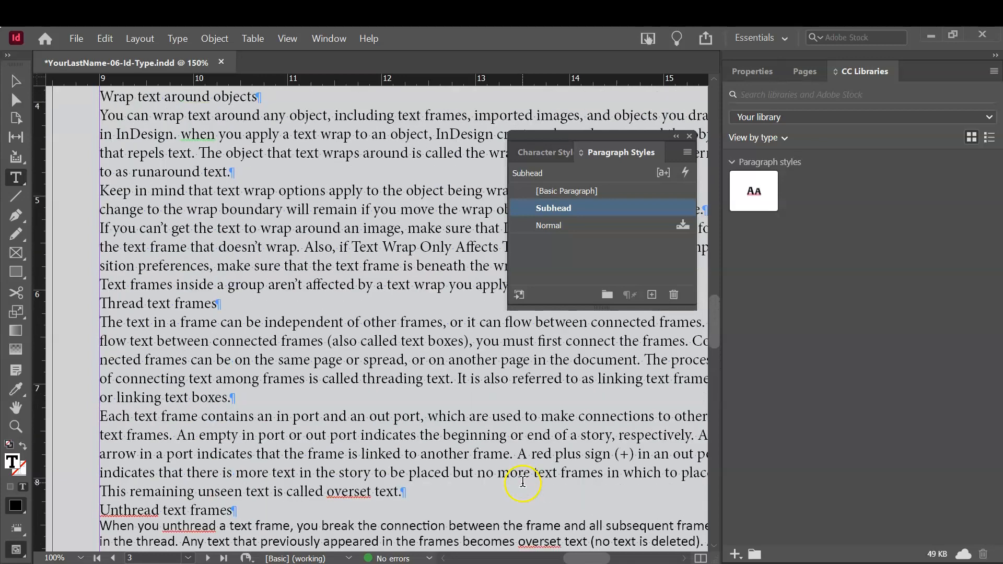
pyautogui.scroll(9, 523, 480)
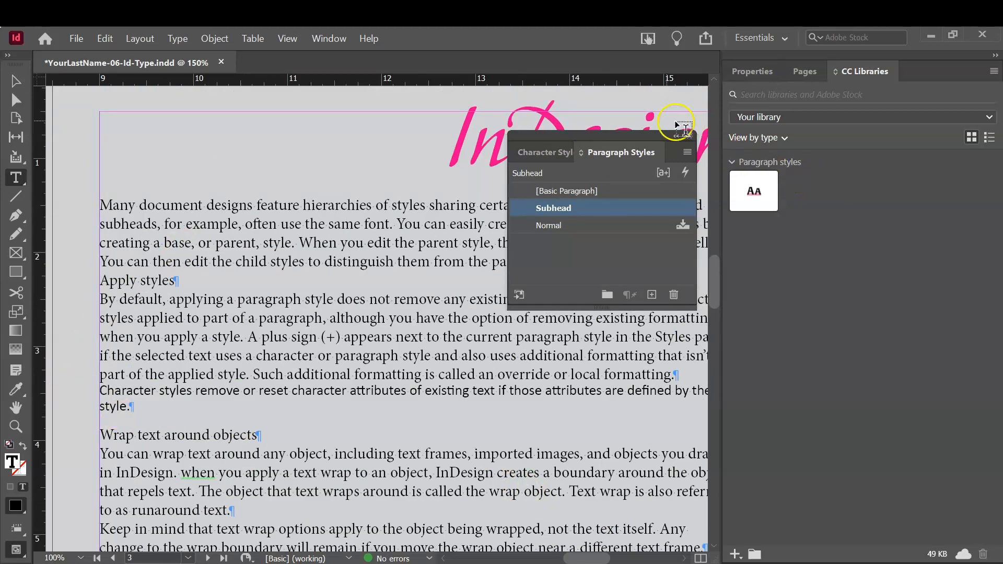
pyautogui.moveTo(612, 136); pyautogui.dragTo(474, 109)
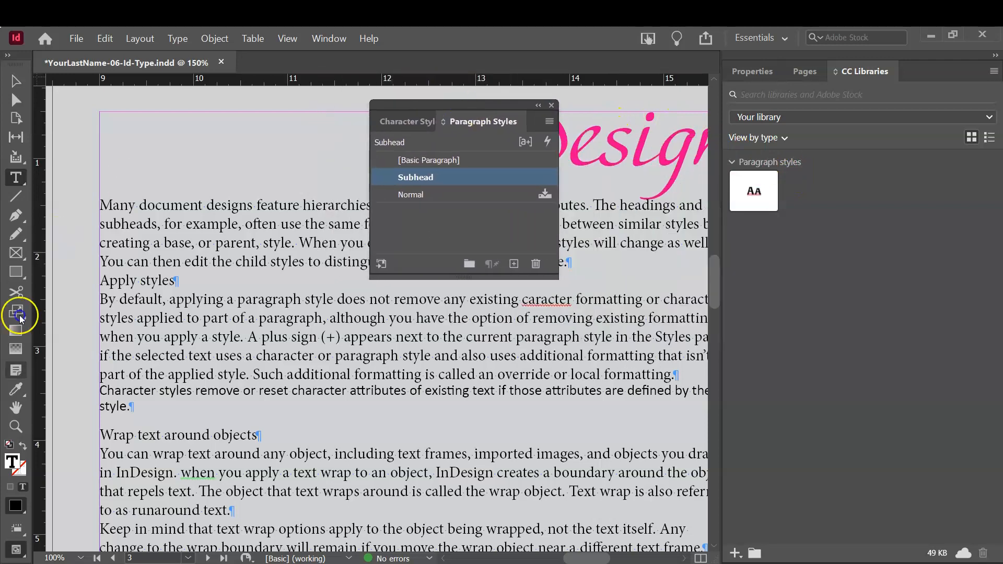
pyautogui.tripleClick(135, 280)
pyautogui.click(469, 178)
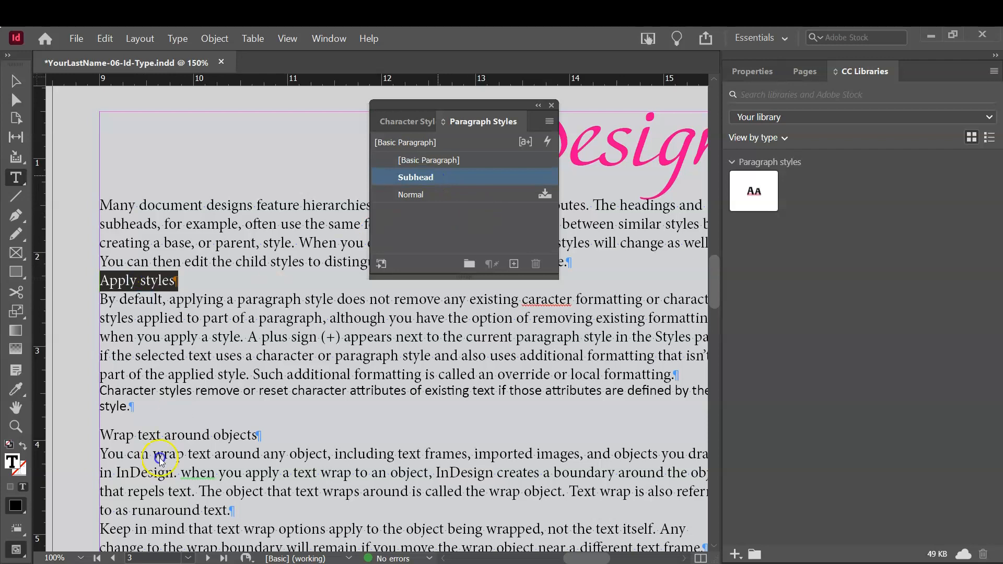
# Give the Wrap text around objects heading the Subhead style
pyautogui.click(188, 452)
pyautogui.doubleClick(188, 457)
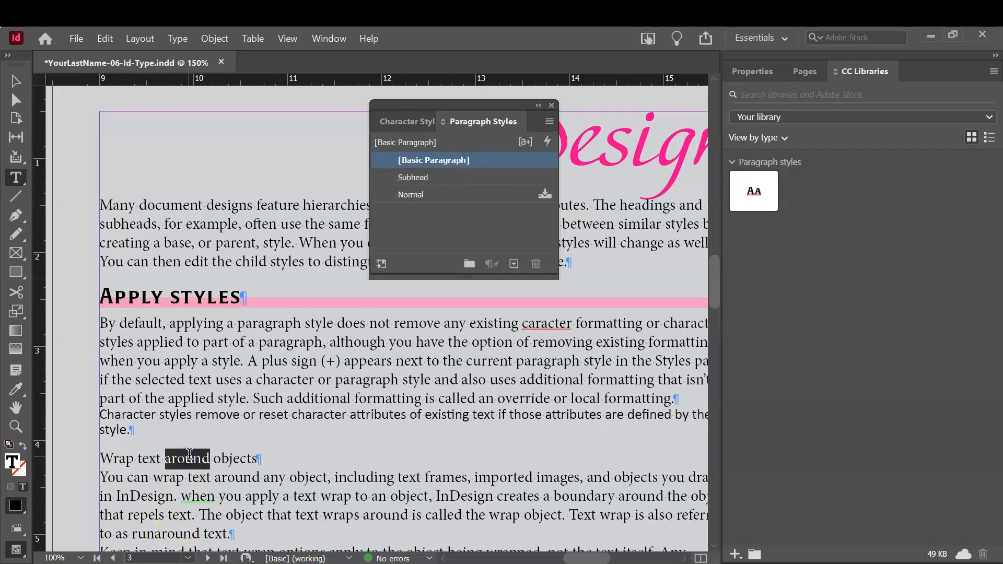
pyautogui.click(201, 457)
pyautogui.doubleClick(201, 457)
pyautogui.tripleClick(201, 457)
pyautogui.tripleClick(201, 457)
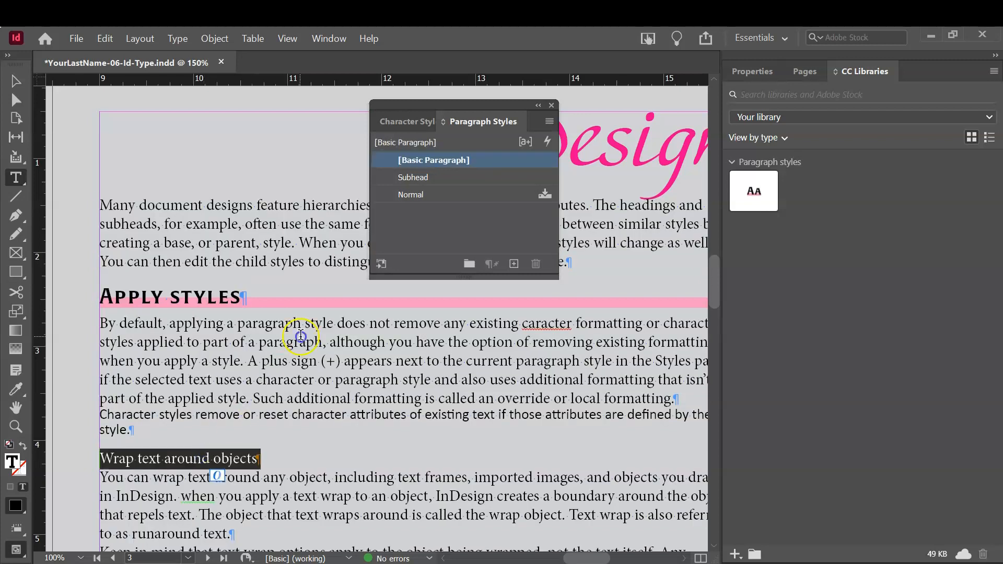
pyautogui.click(450, 178)
# Apply Subhead to the Thread text frames and Unthread text frames headings
pyautogui.scroll(-1, 418, 376)
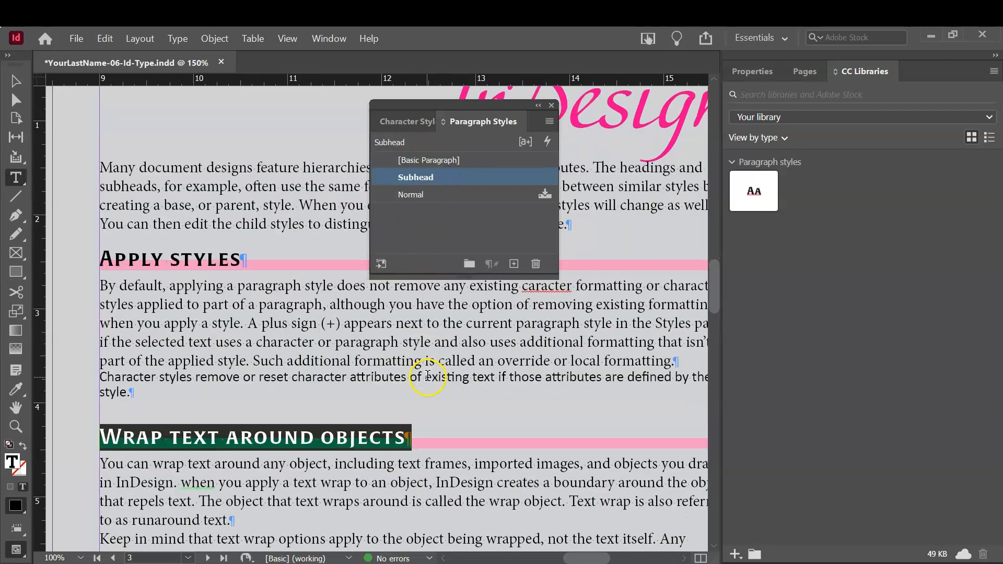
pyautogui.scroll(-3, 409, 389)
pyautogui.scroll(-3, 409, 389)
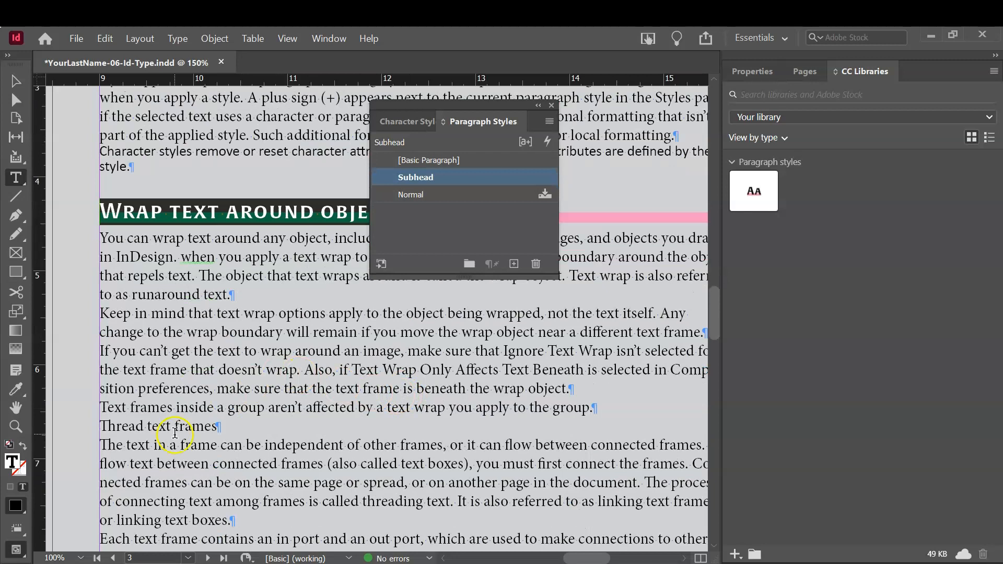
pyautogui.tripleClick(140, 427)
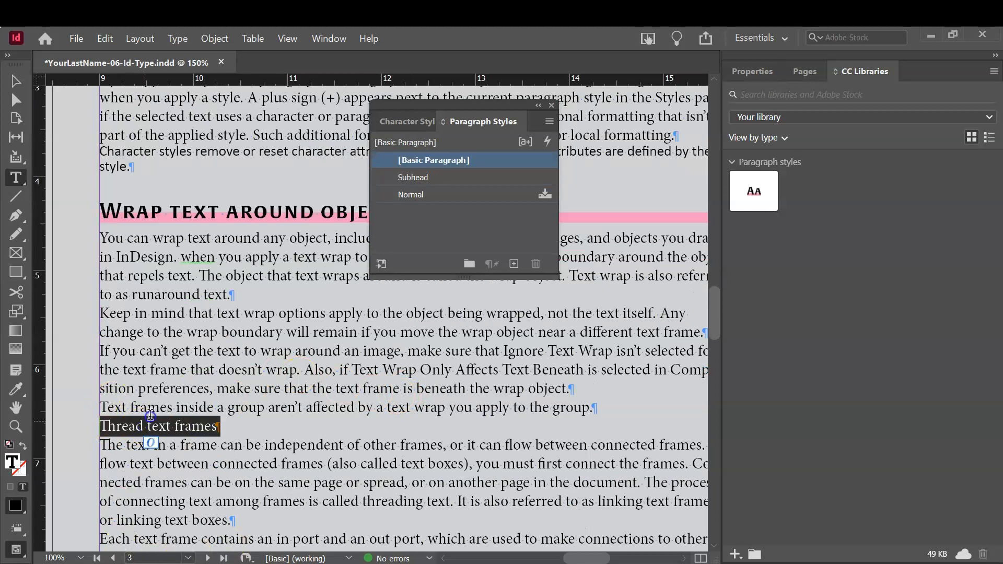
pyautogui.click(420, 178)
pyautogui.scroll(-4, 184, 509)
pyautogui.scroll(-1, 189, 490)
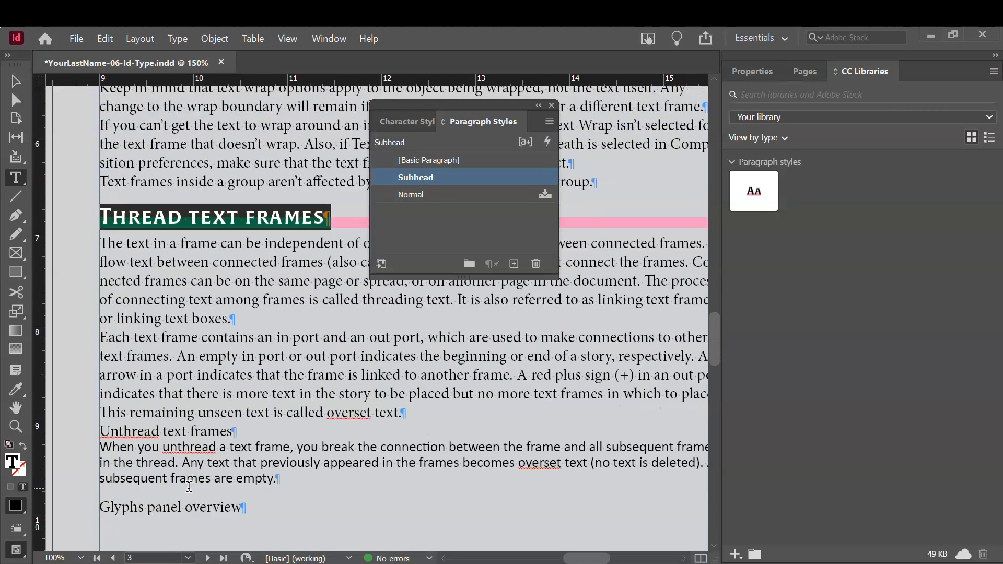
pyautogui.tripleClick(153, 427)
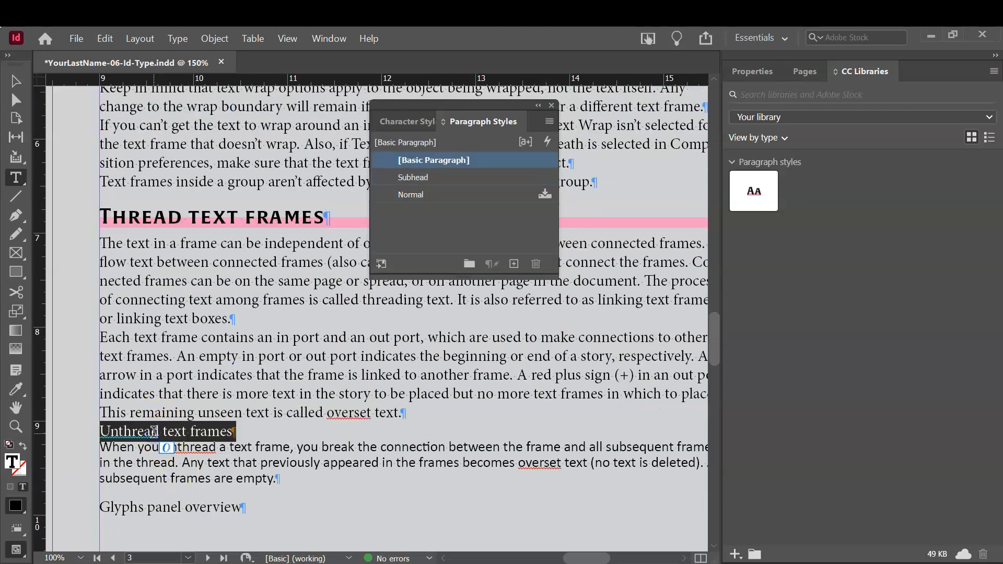
pyautogui.click(399, 179)
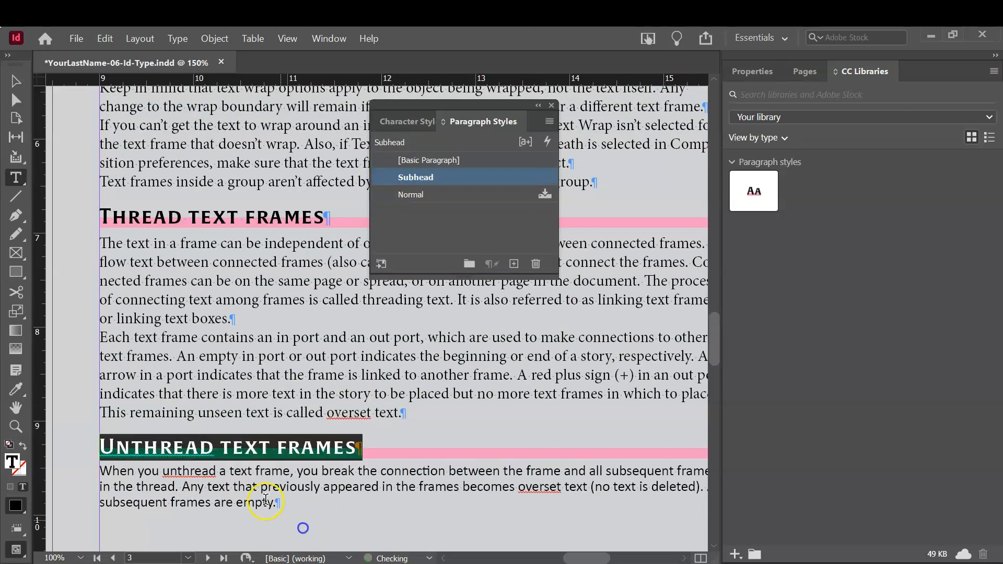
# Scroll further down the spread and show the Pages panel thumbnails
pyautogui.scroll(-1, 282, 502)
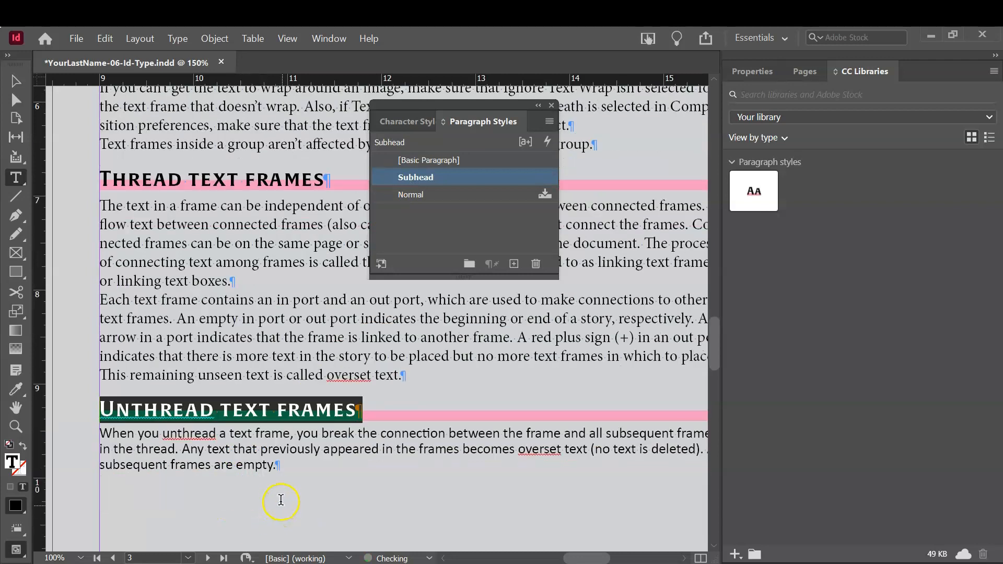
pyautogui.scroll(-4, 280, 501)
pyautogui.moveTo(599, 559)
pyautogui.mouseDown()
pyautogui.moveTo(611, 558)
pyautogui.moveTo(590, 553)
pyautogui.mouseUp()
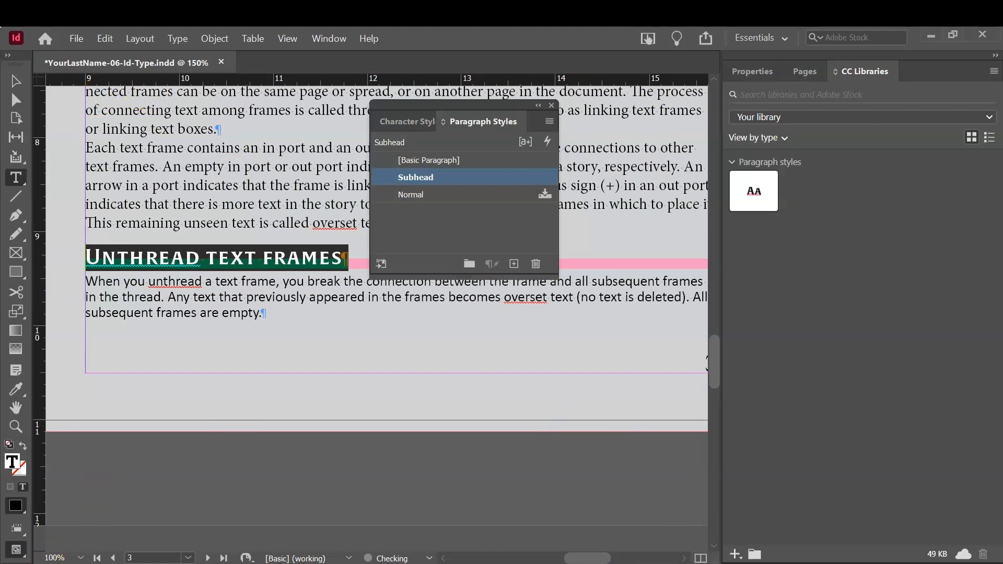
pyautogui.scroll(-3, 376, 313)
pyautogui.click(807, 72)
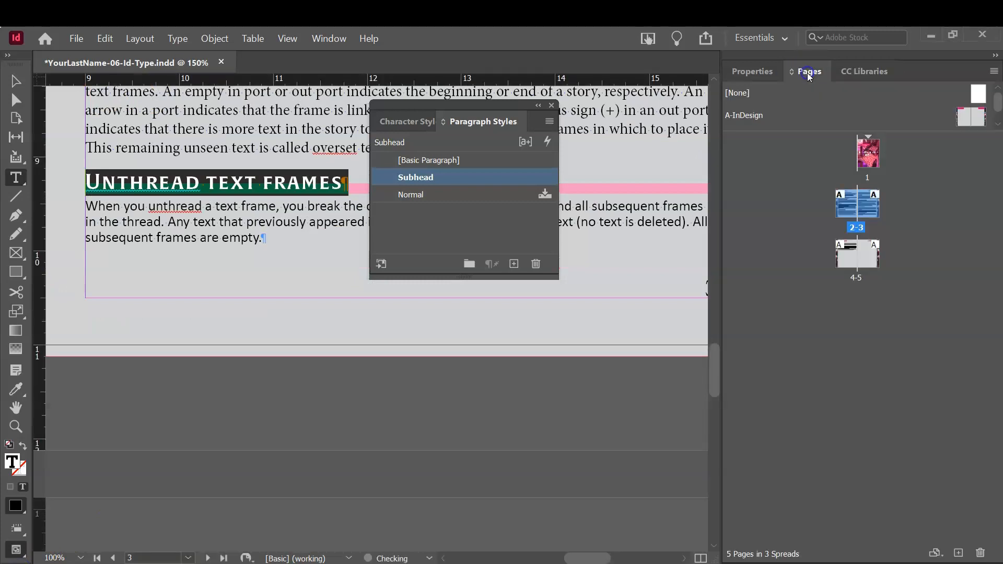
# Jump to page 4 and give the Glyphs panel overview heading the Subhead style
pyautogui.doubleClick(843, 256)
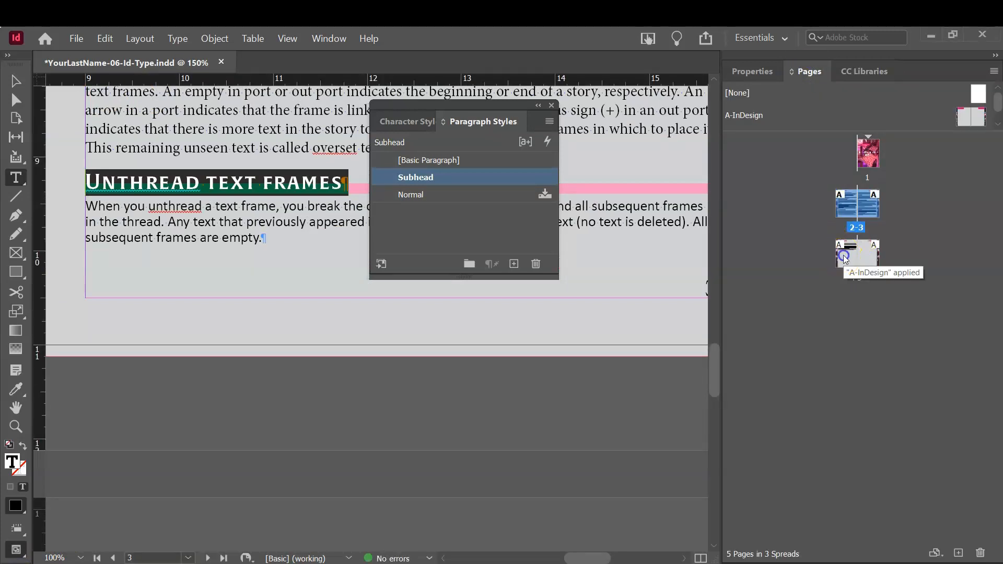
pyautogui.scroll(5, 580, 483)
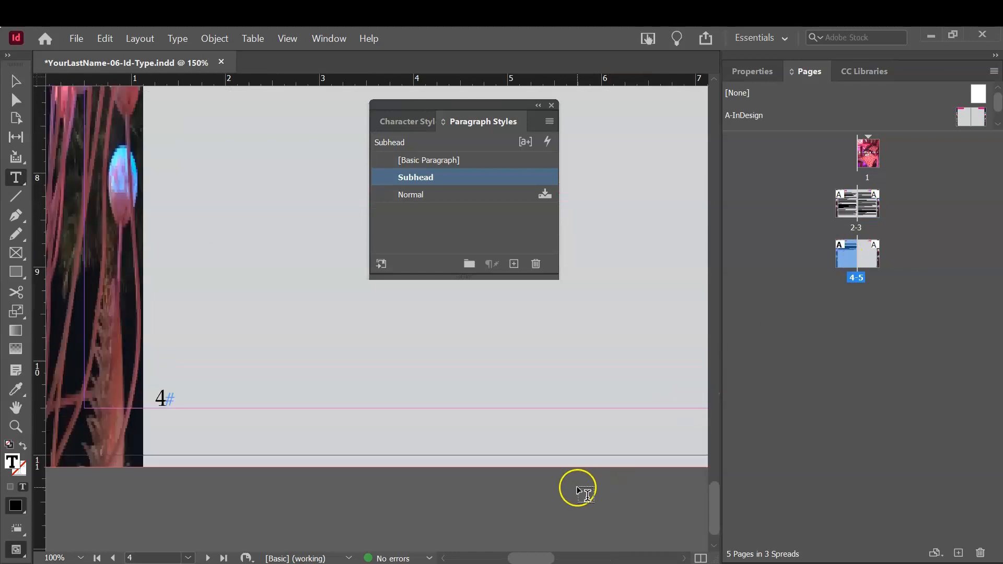
pyautogui.scroll(10, 581, 480)
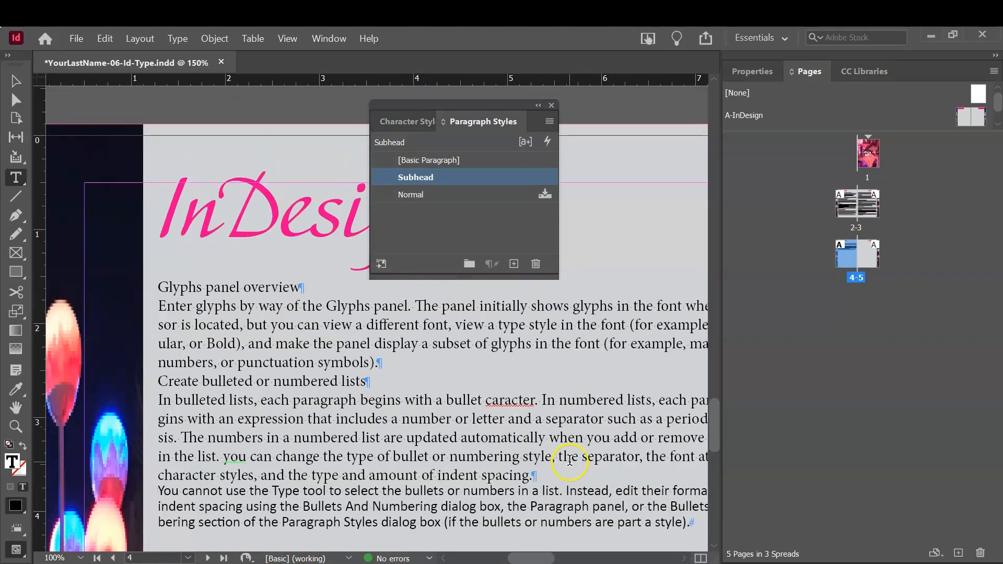
pyautogui.tripleClick(230, 286)
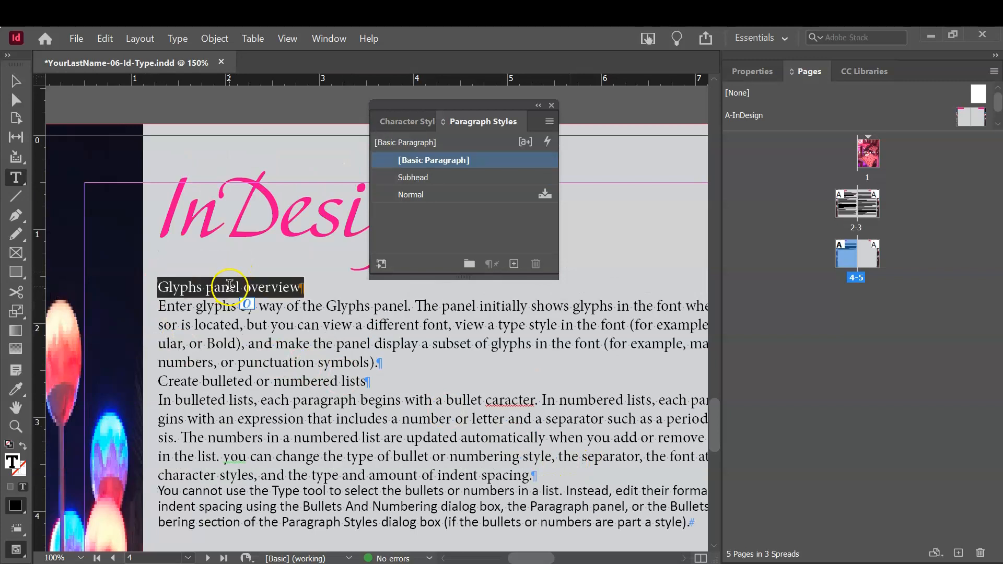
pyautogui.click(417, 178)
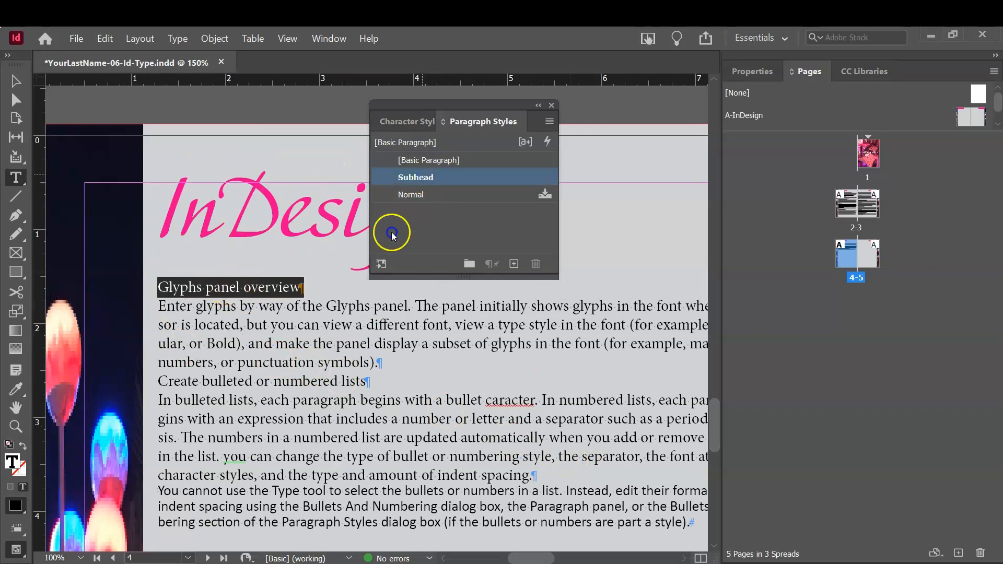
# Apply Subhead to the Create bulleted or numbered lists heading
pyautogui.doubleClick(295, 381)
pyautogui.doubleClick(301, 391)
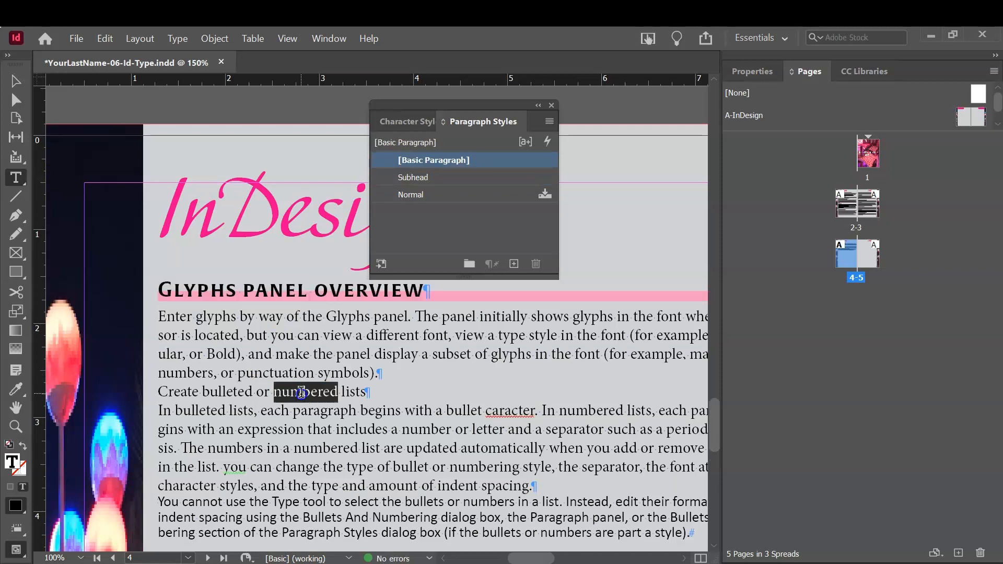
pyautogui.tripleClick(303, 393)
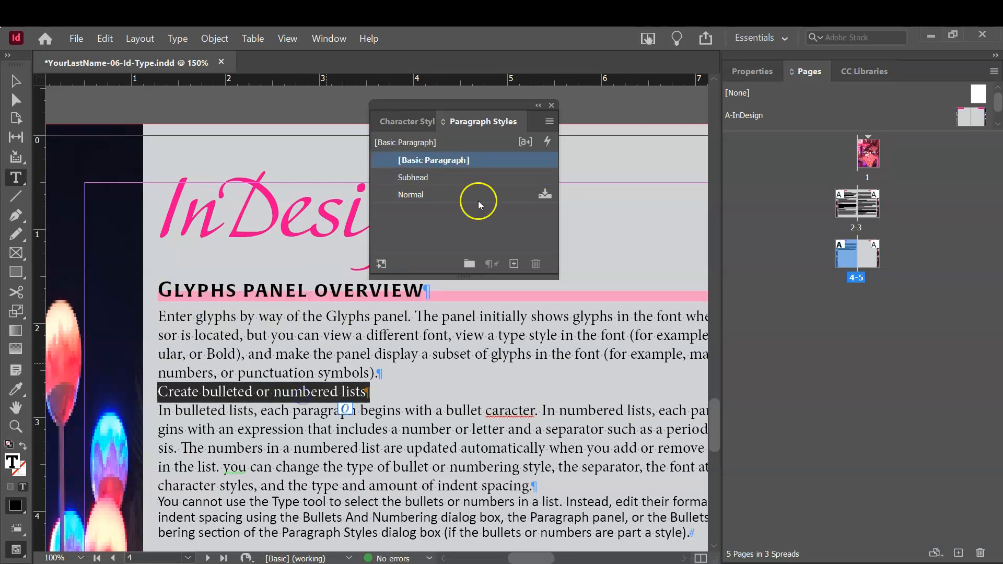
pyautogui.click(410, 178)
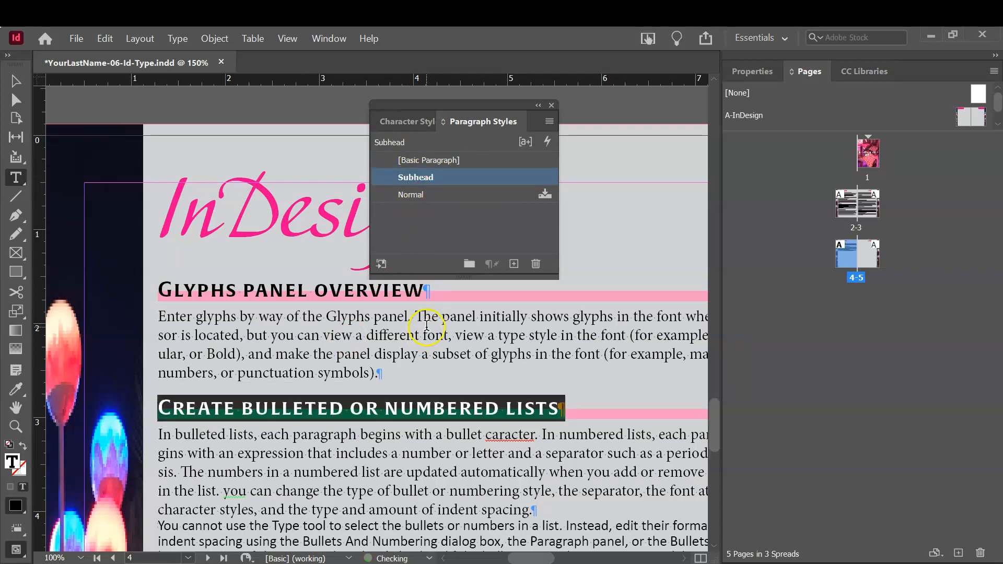
pyautogui.scroll(-3, 426, 325)
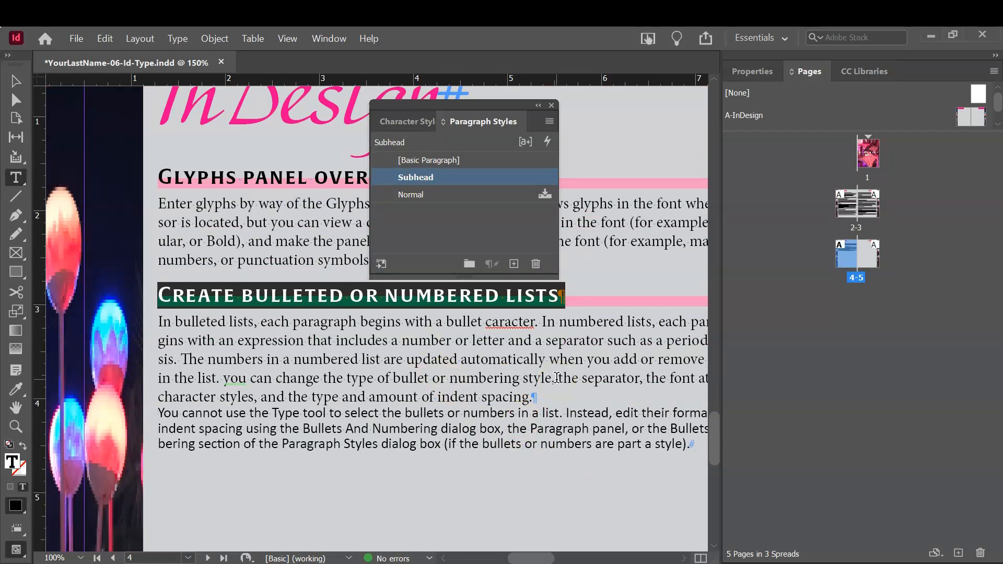
# Save the document and jump back to page 2
pyautogui.click(76, 37)
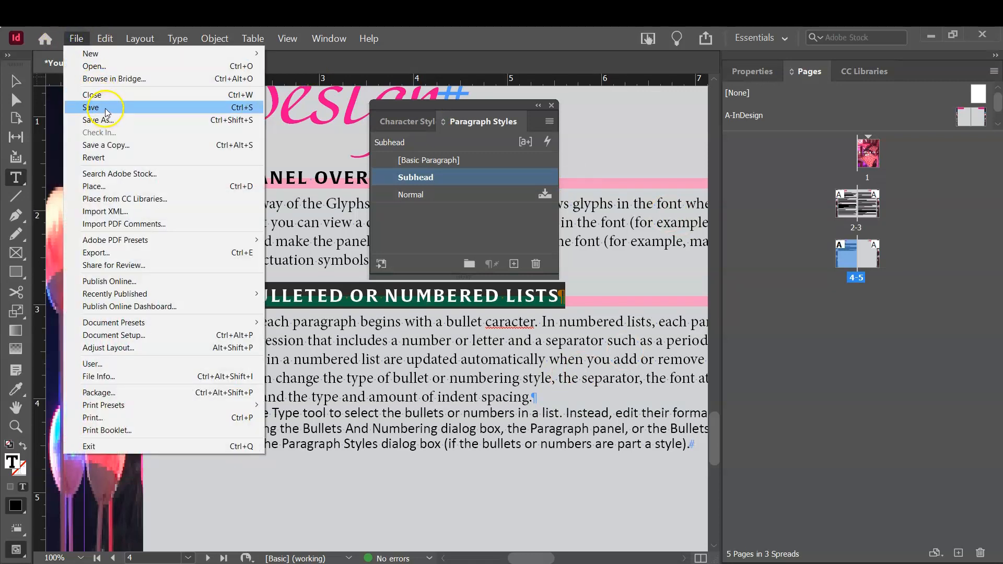
pyautogui.click(106, 109)
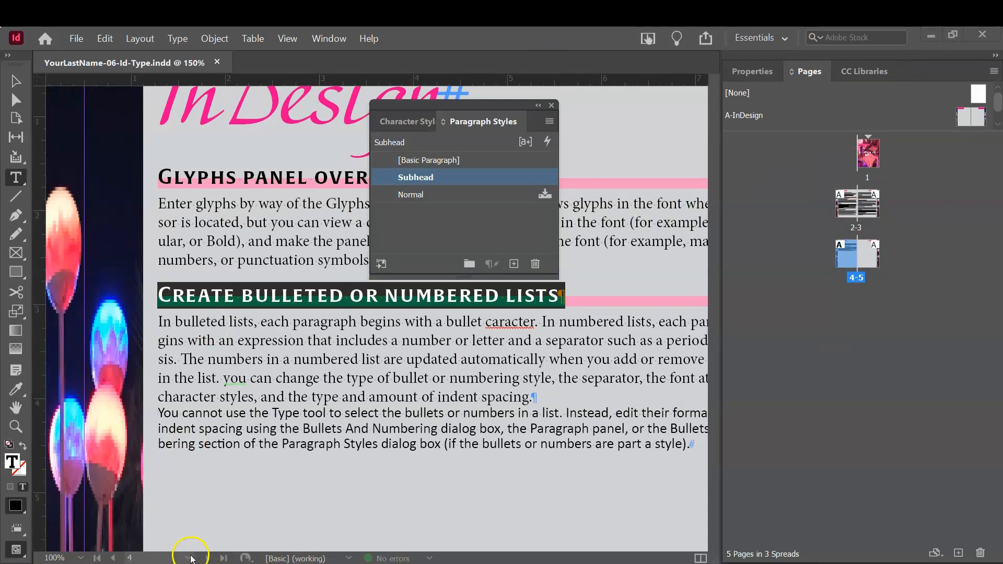
pyautogui.click(188, 558)
pyautogui.click(172, 433)
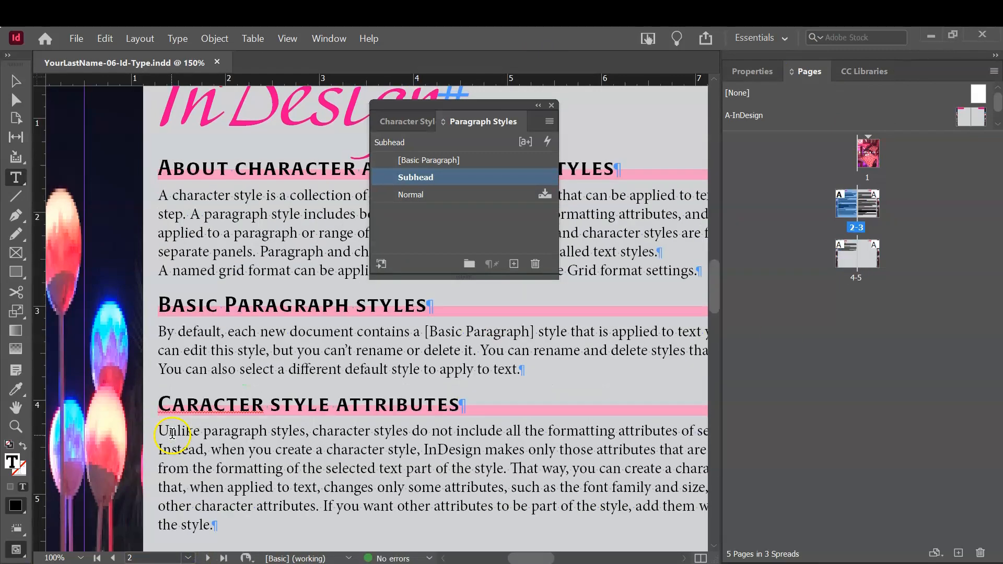
# Check the About character and paragraph styles heading and open the Subhead style's settings
pyautogui.click(230, 168)
pyautogui.click(211, 170)
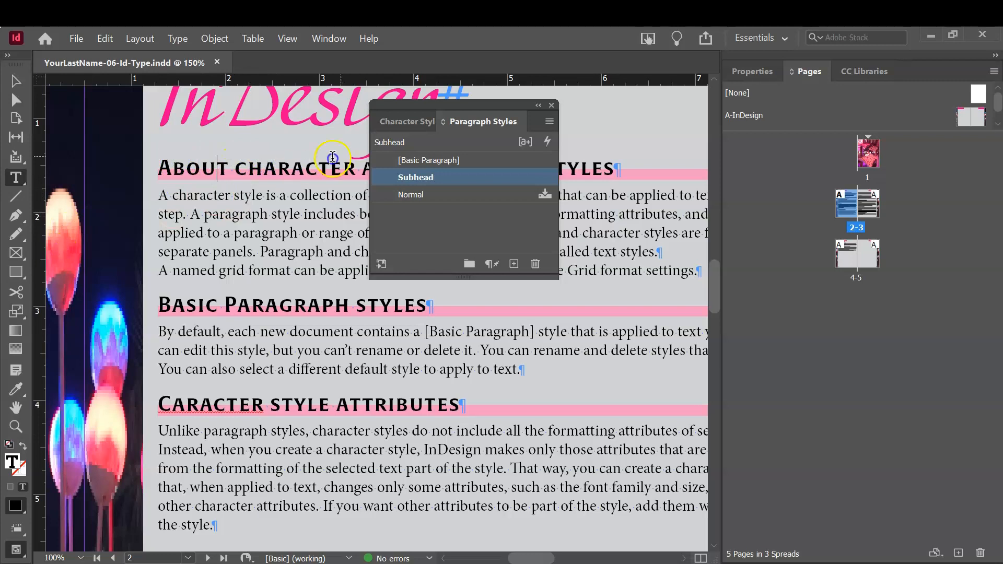
pyautogui.moveTo(452, 108); pyautogui.dragTo(443, 228)
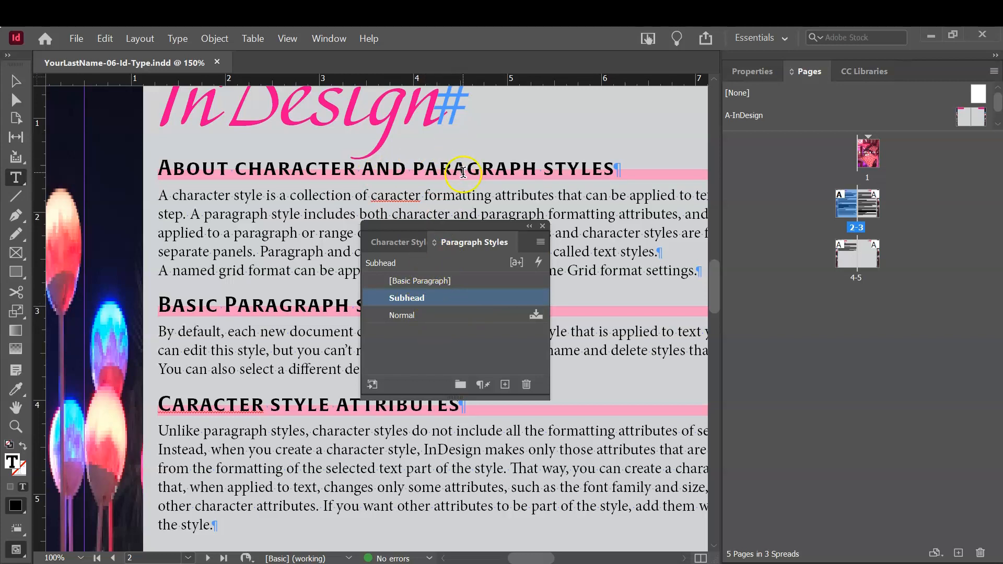
pyautogui.doubleClick(410, 296)
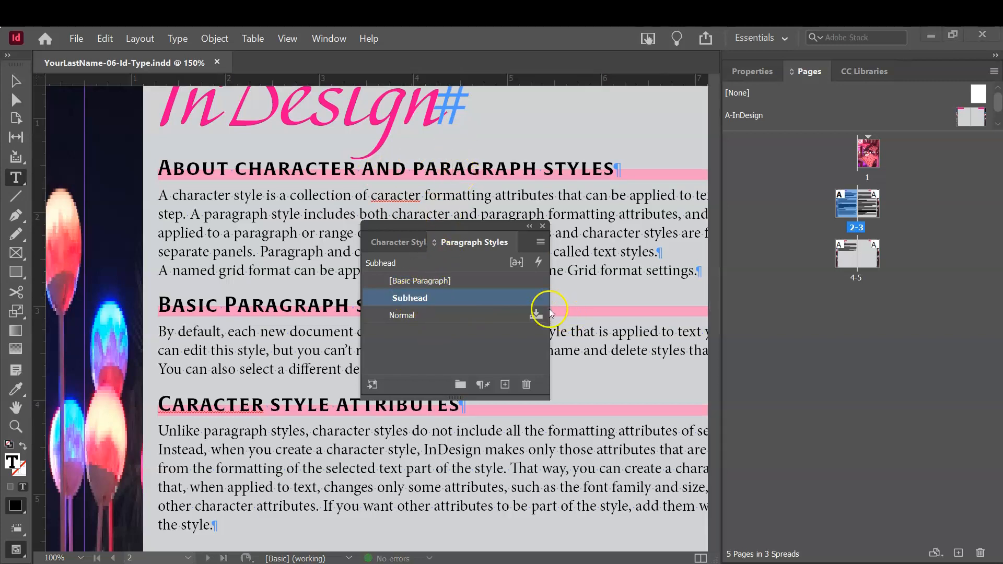
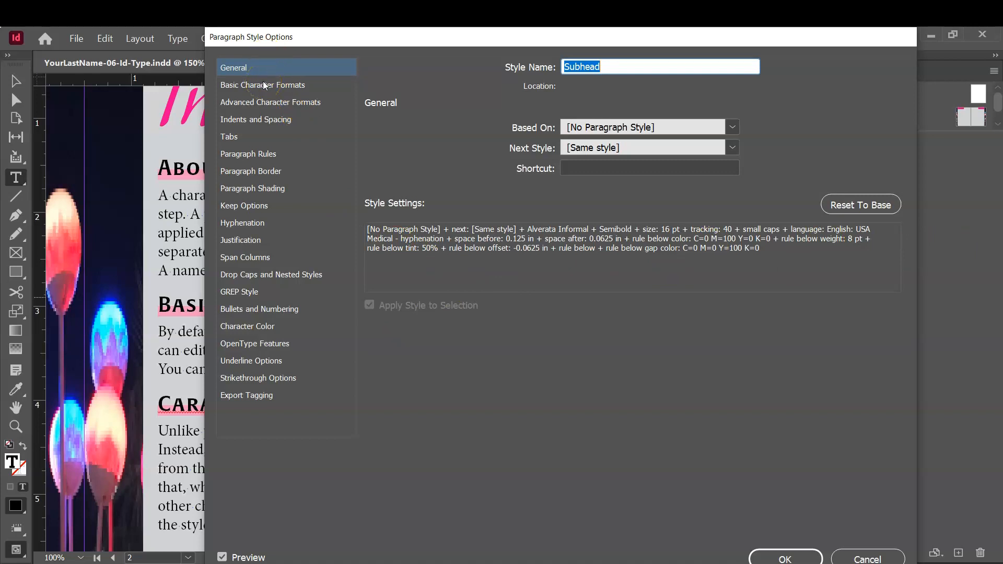
# Change the Subhead style's rule below to cyan C=100 M=0 Y=0 K=0 at 20% tint
pyautogui.click(245, 155)
pyautogui.moveTo(532, 38); pyautogui.dragTo(664, 39)
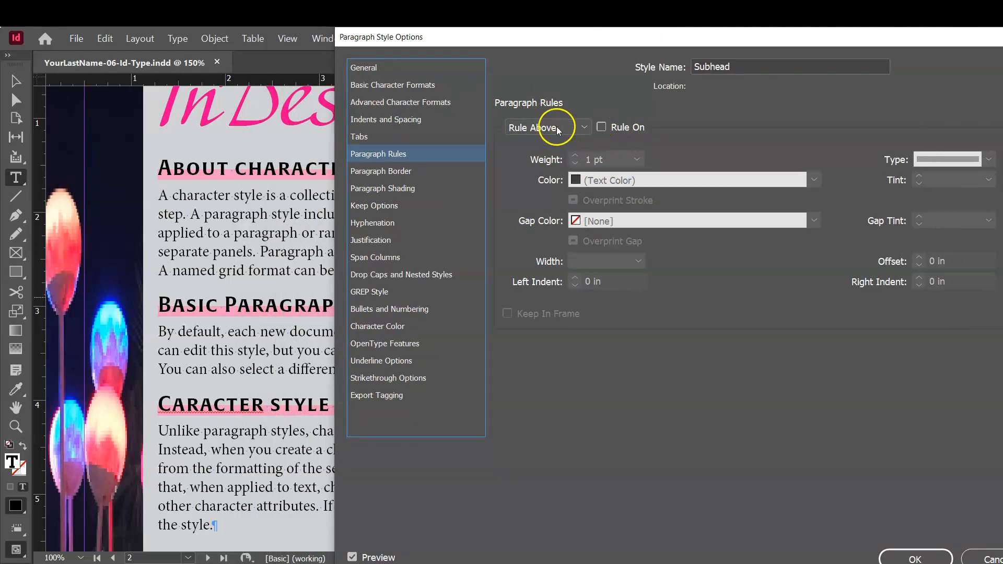
pyautogui.click(581, 127)
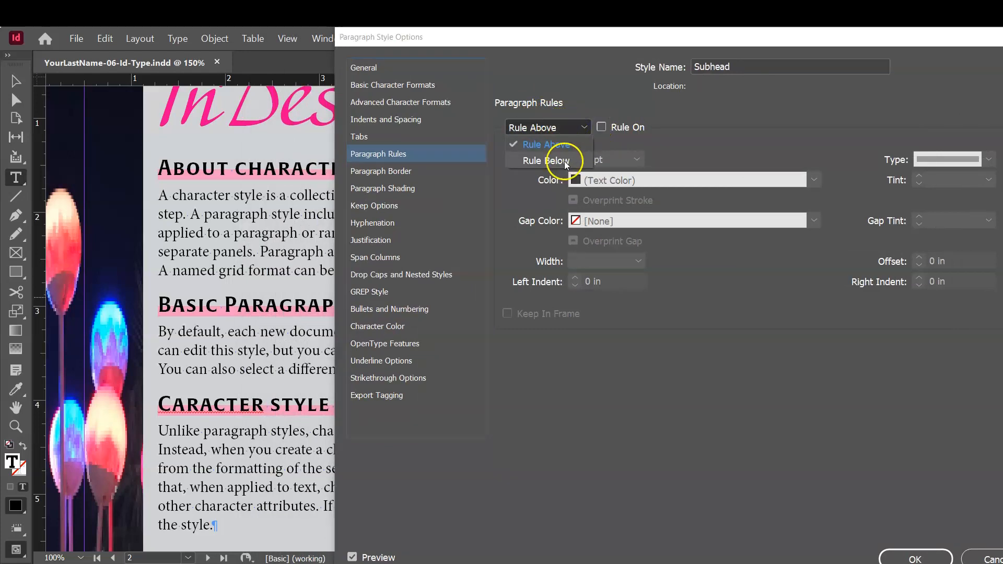
pyautogui.click(545, 161)
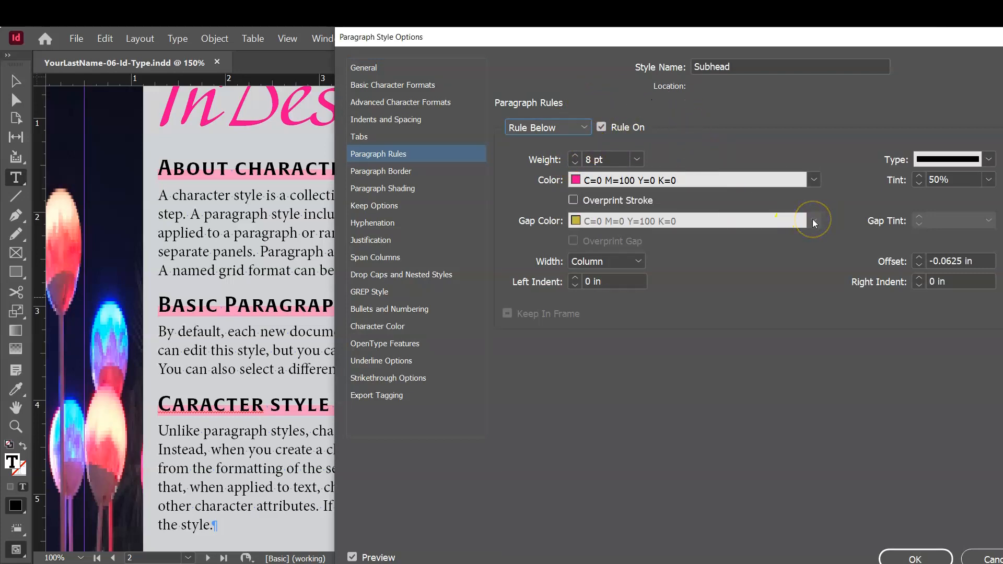
pyautogui.click(814, 180)
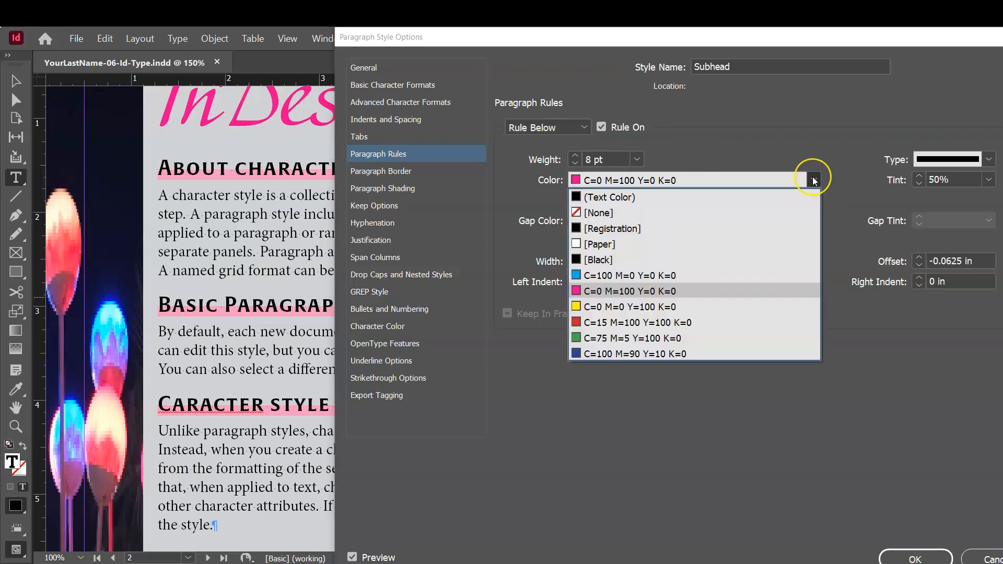
pyautogui.click(770, 280)
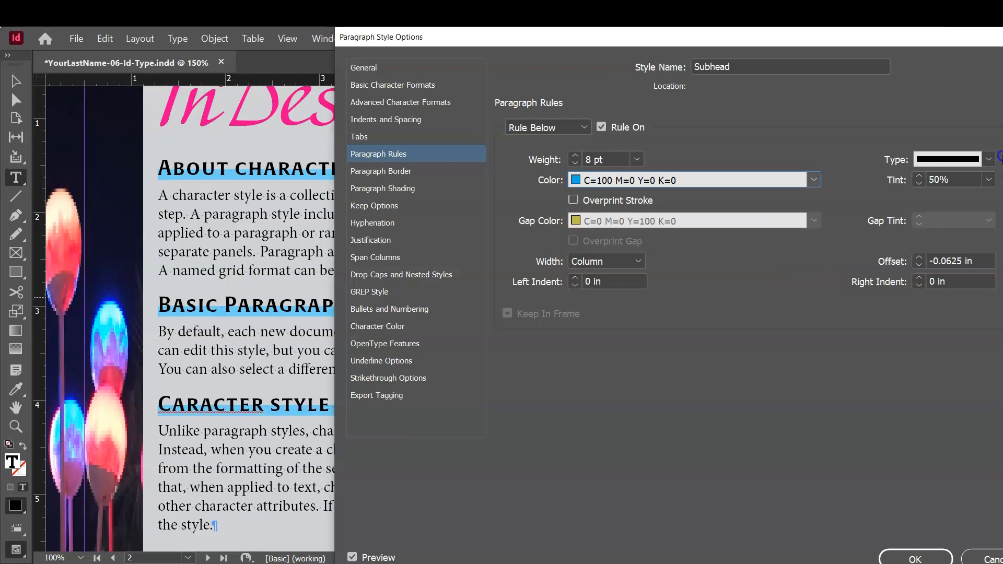
pyautogui.click(988, 180)
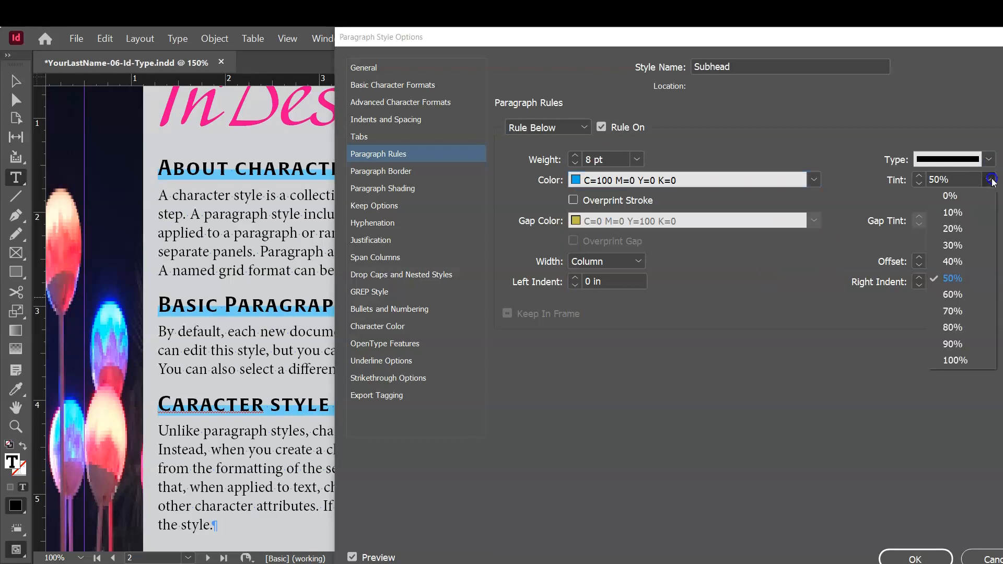
pyautogui.click(975, 233)
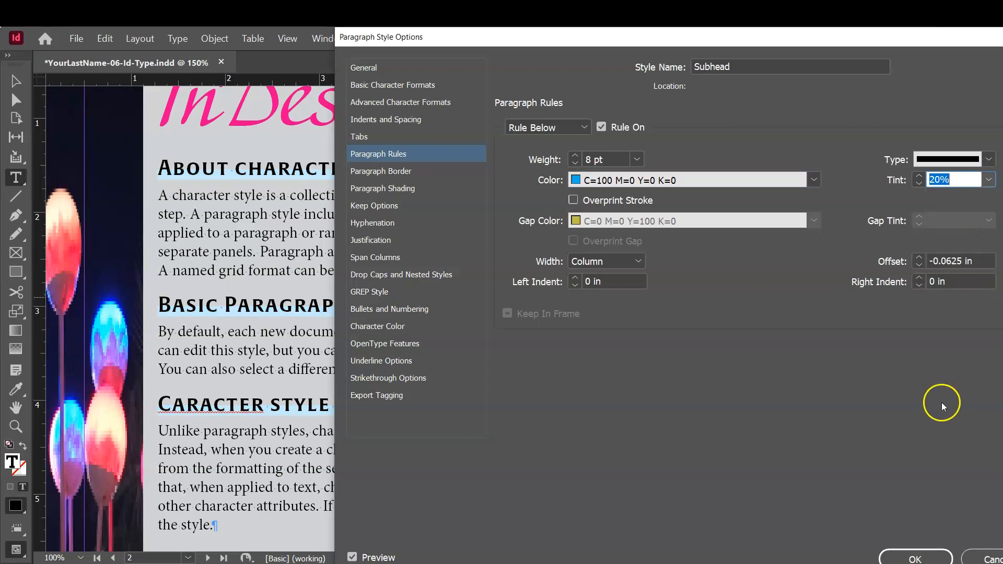
pyautogui.click(911, 558)
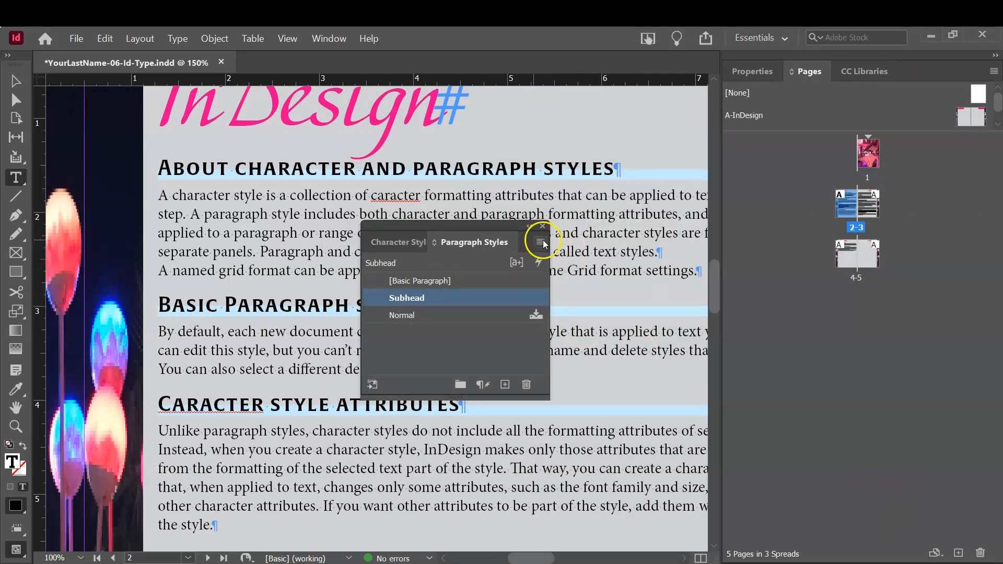
# Review the subheads' new cyan rules across the pages and save the document
pyautogui.scroll(-5, 628, 228)
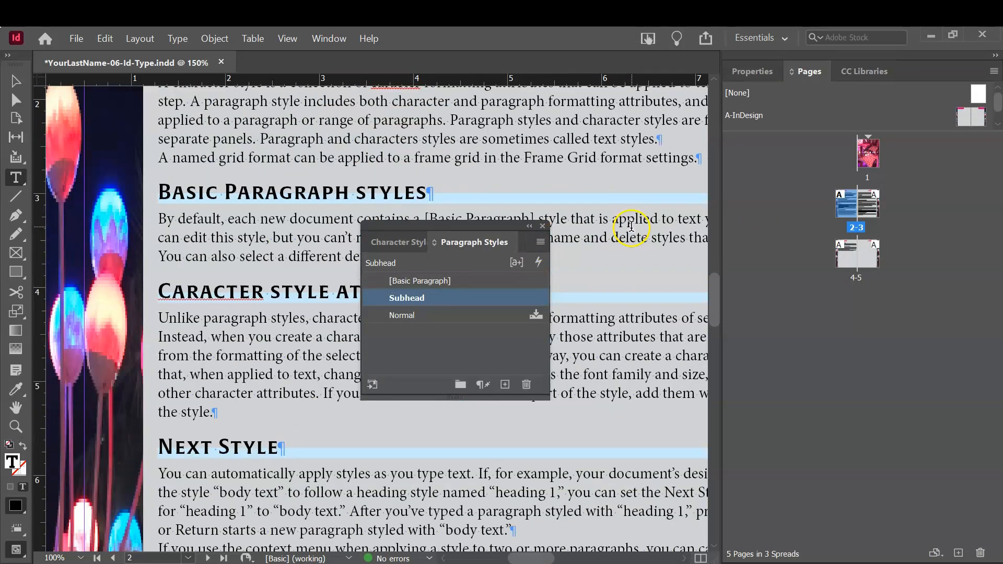
pyautogui.scroll(-10, 629, 228)
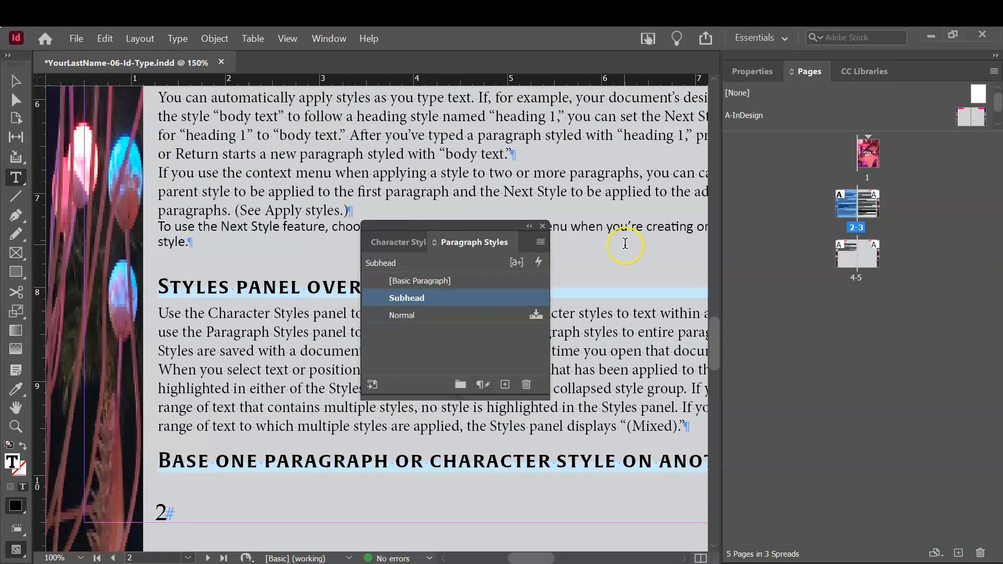
pyautogui.scroll(-1, 623, 248)
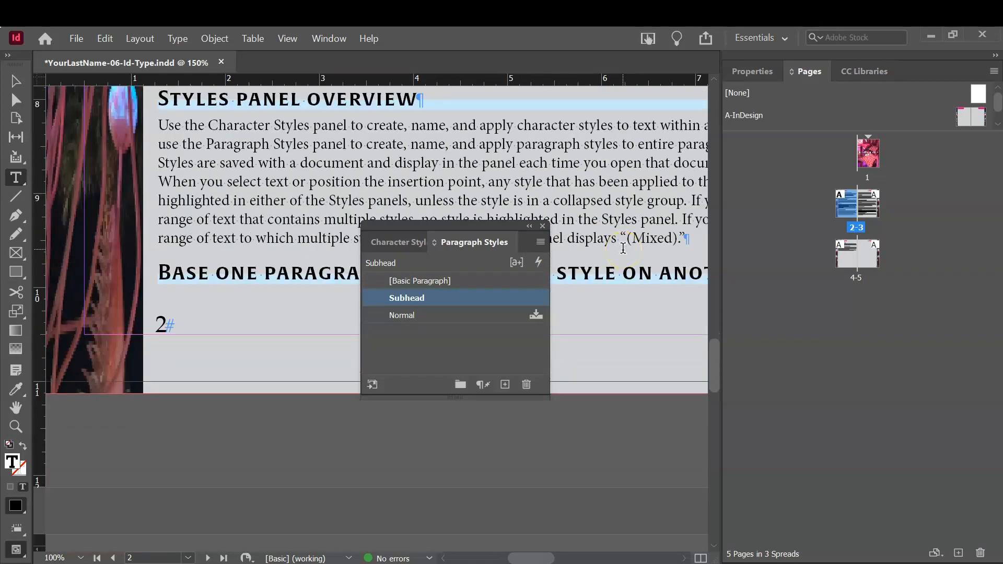
pyautogui.scroll(1, 623, 248)
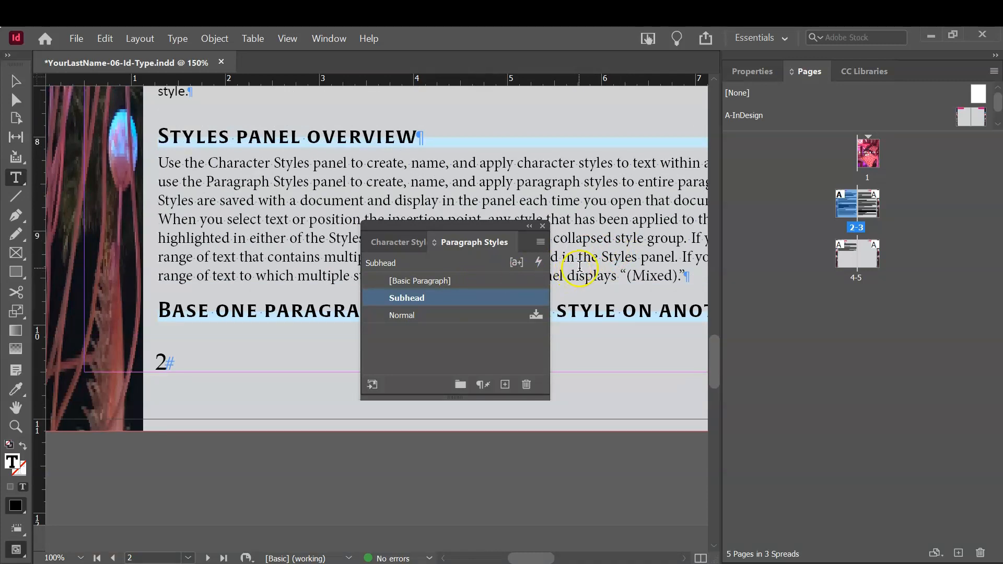
pyautogui.scroll(2, 627, 237)
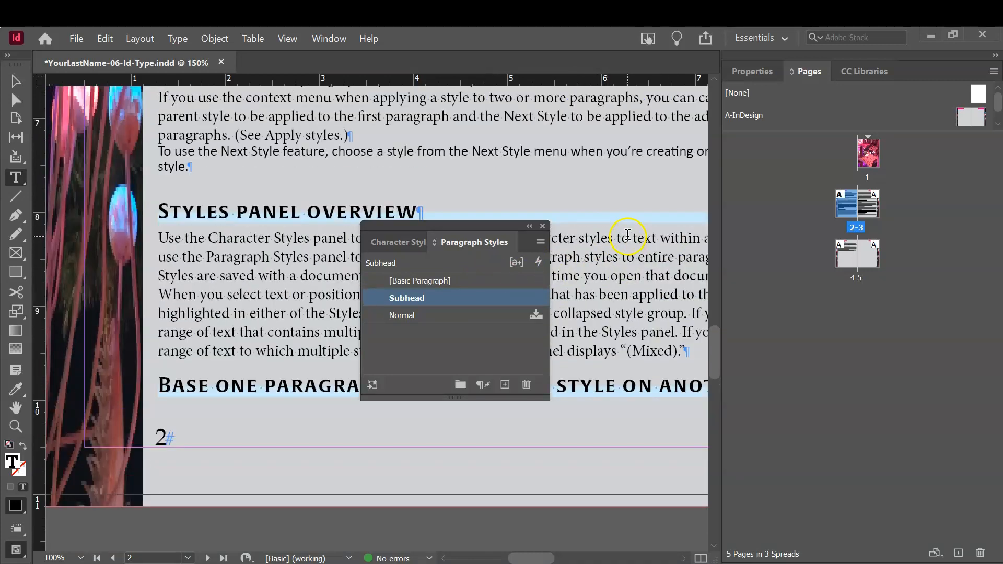
pyautogui.scroll(9, 627, 233)
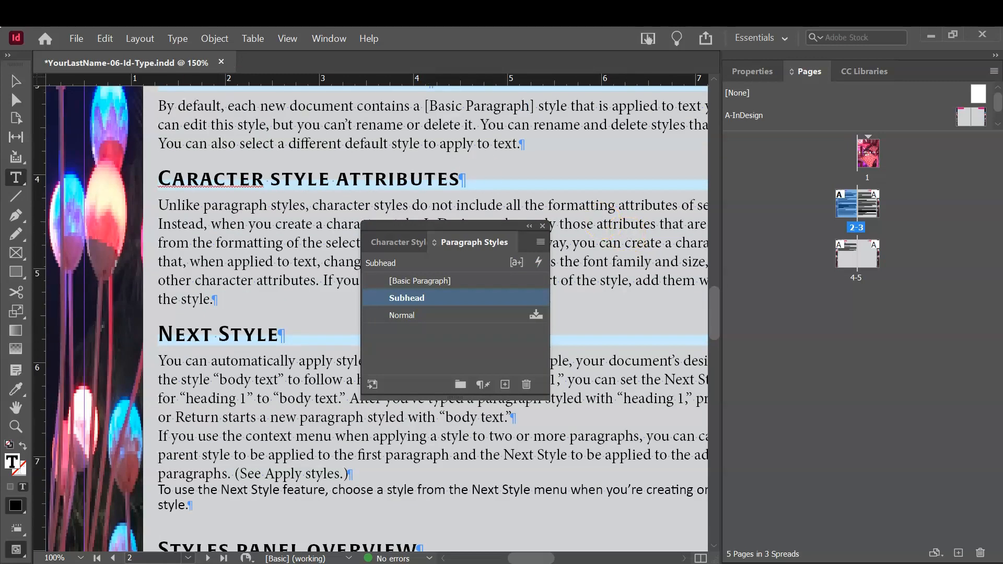
pyautogui.click(76, 38)
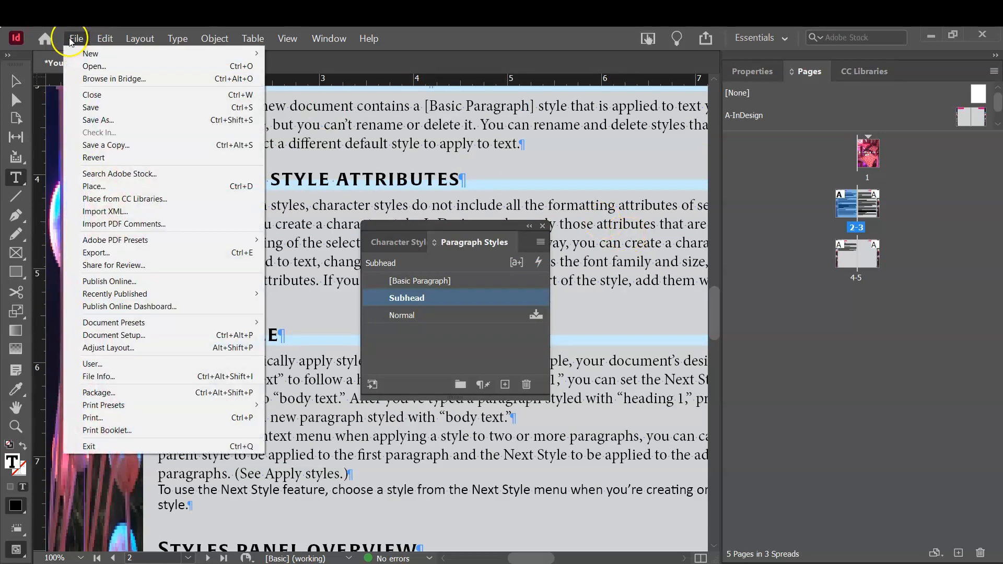
pyautogui.click(91, 108)
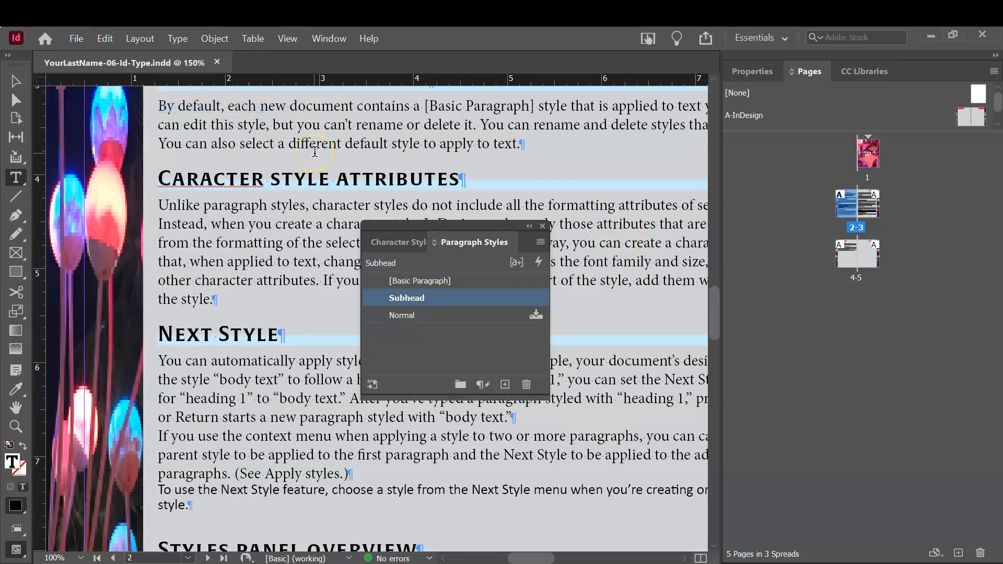
pyautogui.scroll(6, 315, 152)
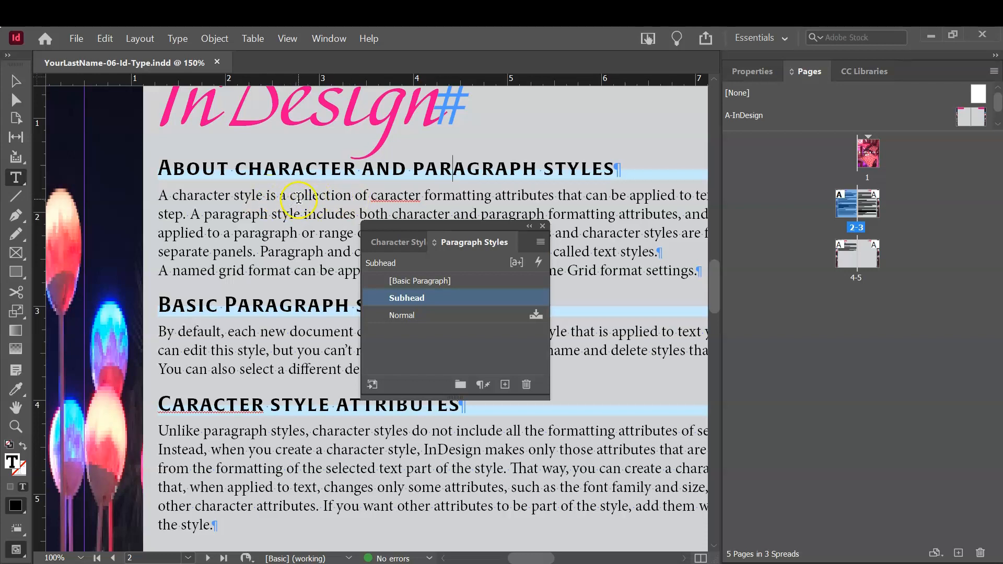
# Move the Paragraph Styles panel off the text, show Properties, and select the first body paragraph
pyautogui.moveTo(429, 223); pyautogui.dragTo(575, 361)
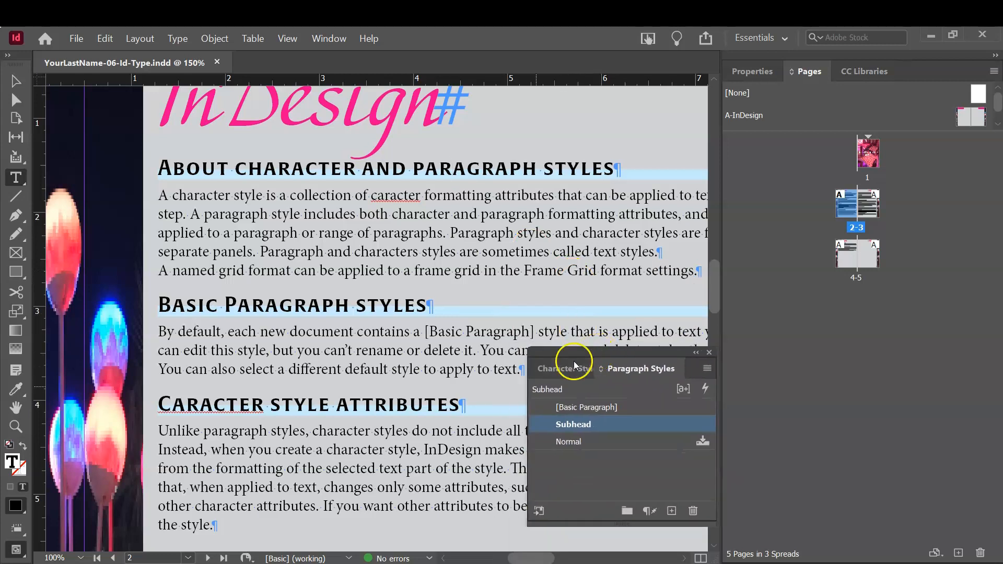
pyautogui.moveTo(521, 551); pyautogui.dragTo(532, 554)
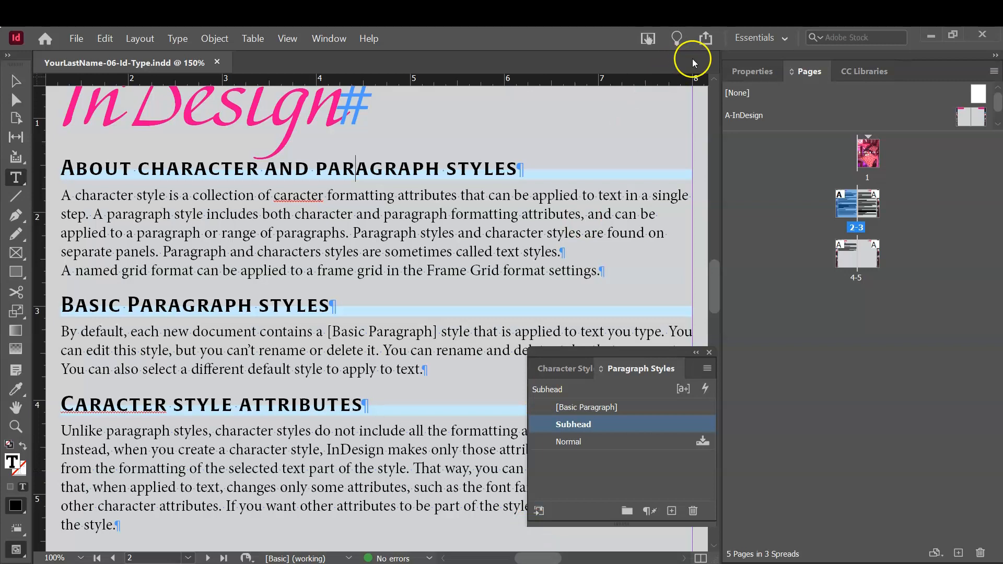
pyautogui.click(749, 73)
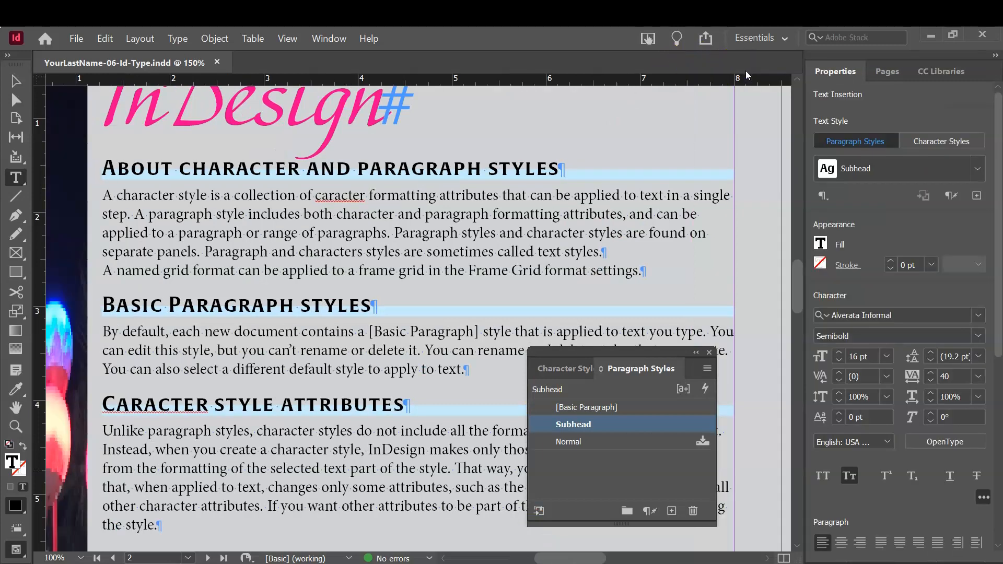
pyautogui.tripleClick(133, 195)
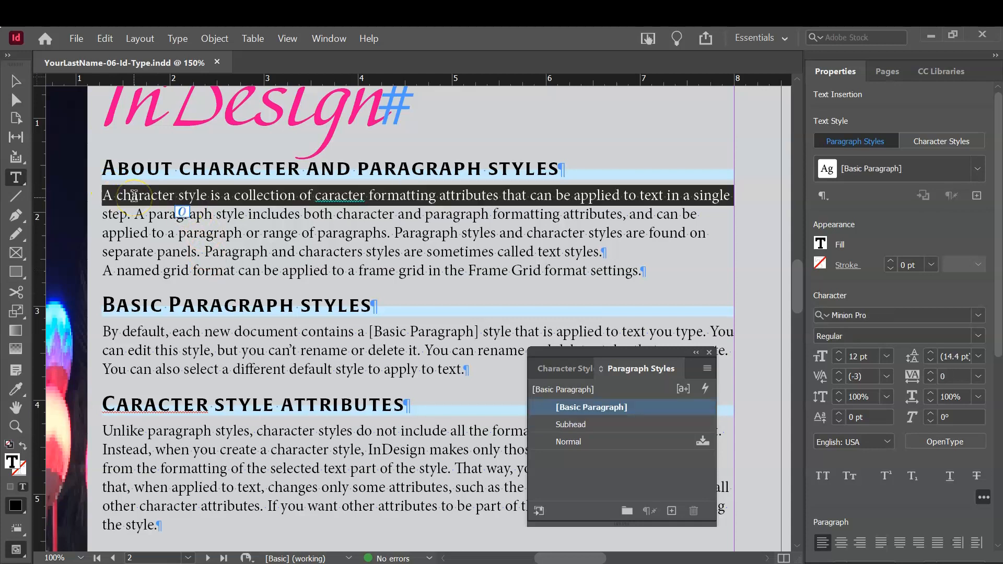
# Set the first body paragraph in Raleway Regular at 14 pt
pyautogui.click(134, 195)
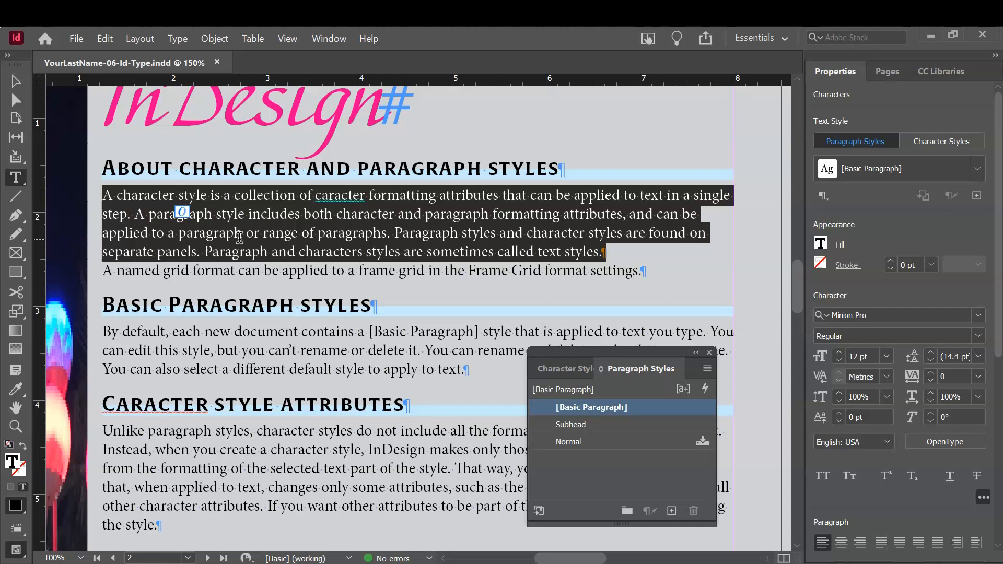
pyautogui.click(976, 319)
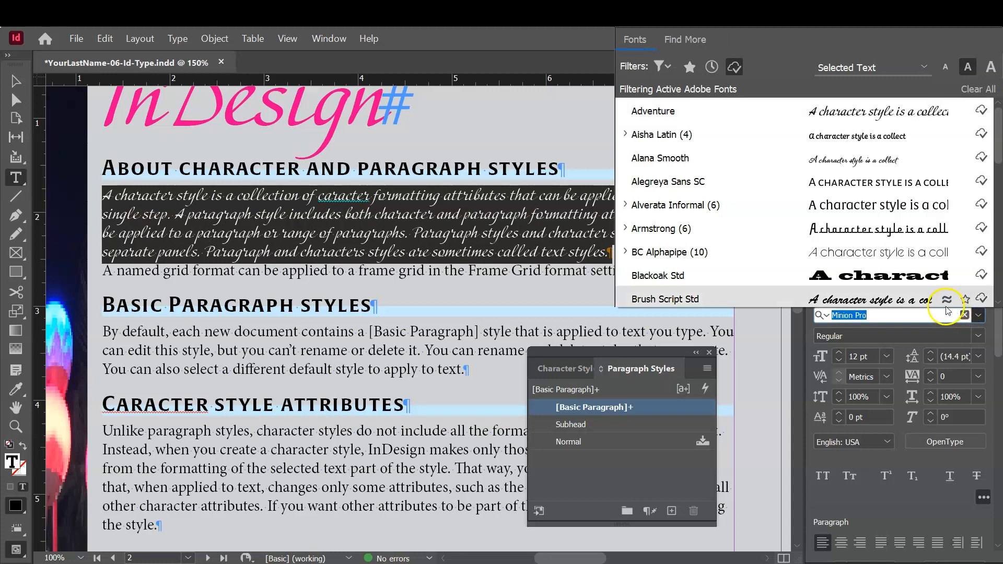
pyautogui.click(978, 315)
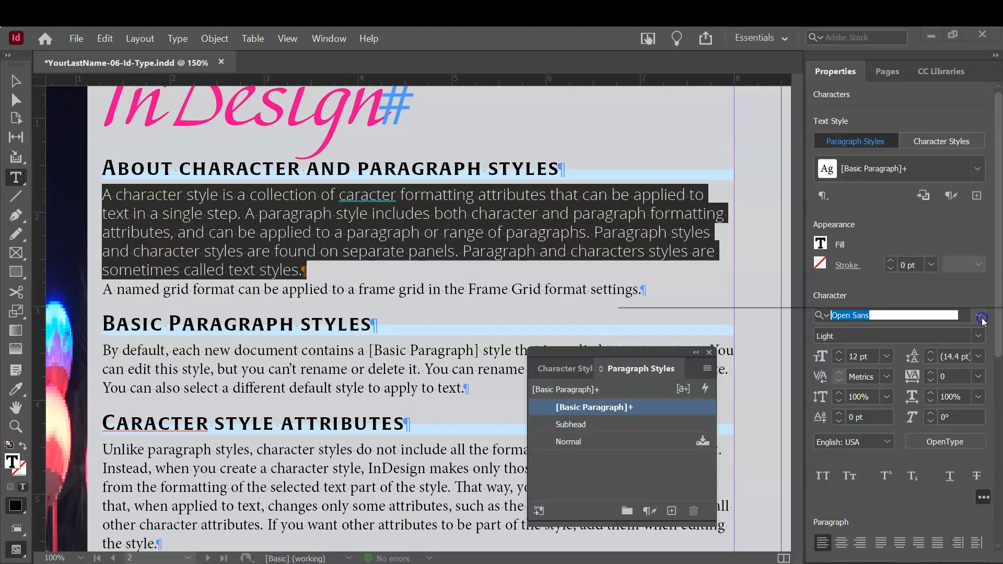
pyautogui.click(838, 353)
pyautogui.click(838, 353)
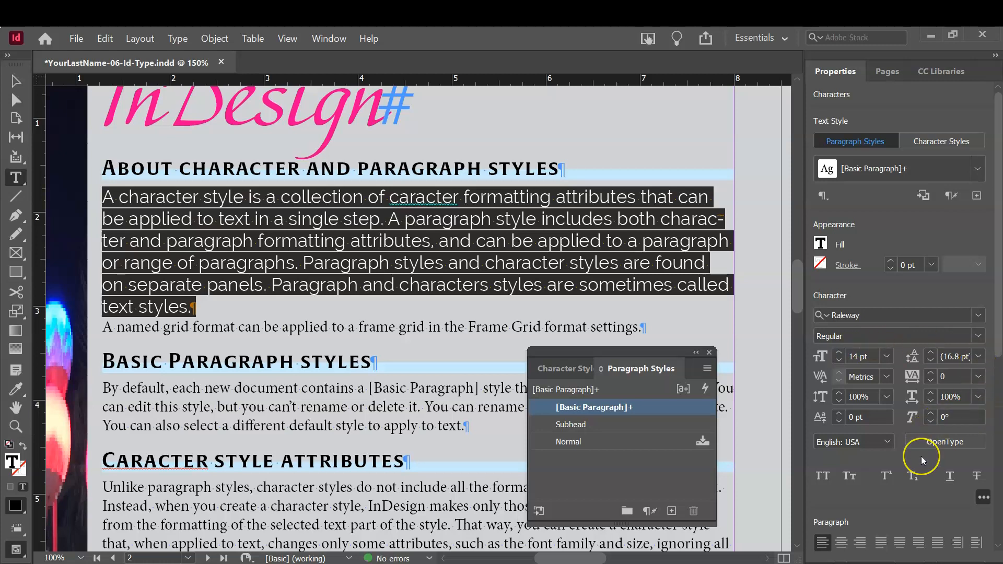
# Add 0.0625 in space after the paragraph and turn off hyphenation
pyautogui.scroll(-3, 925, 418)
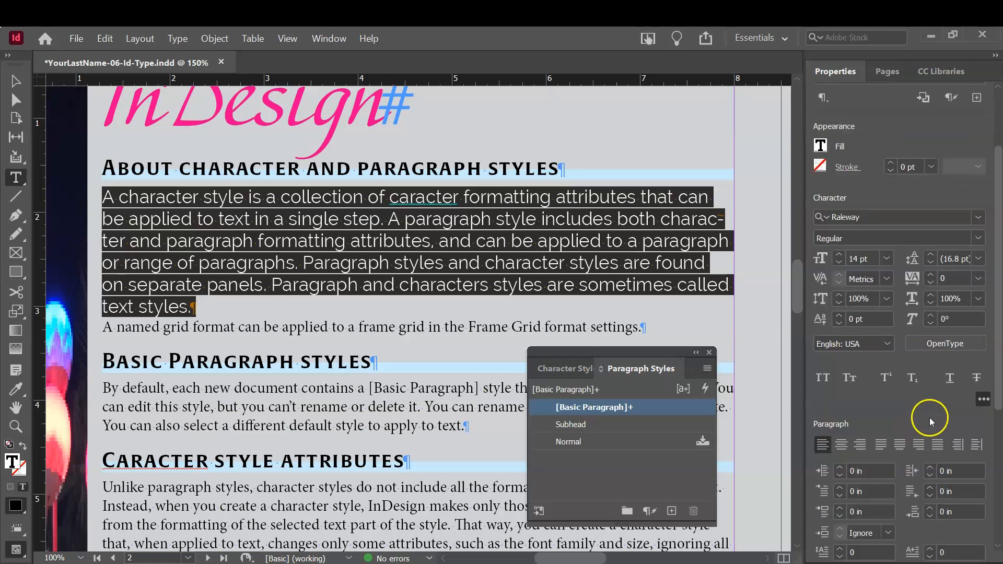
pyautogui.moveTo(999, 306); pyautogui.dragTo(1000, 427)
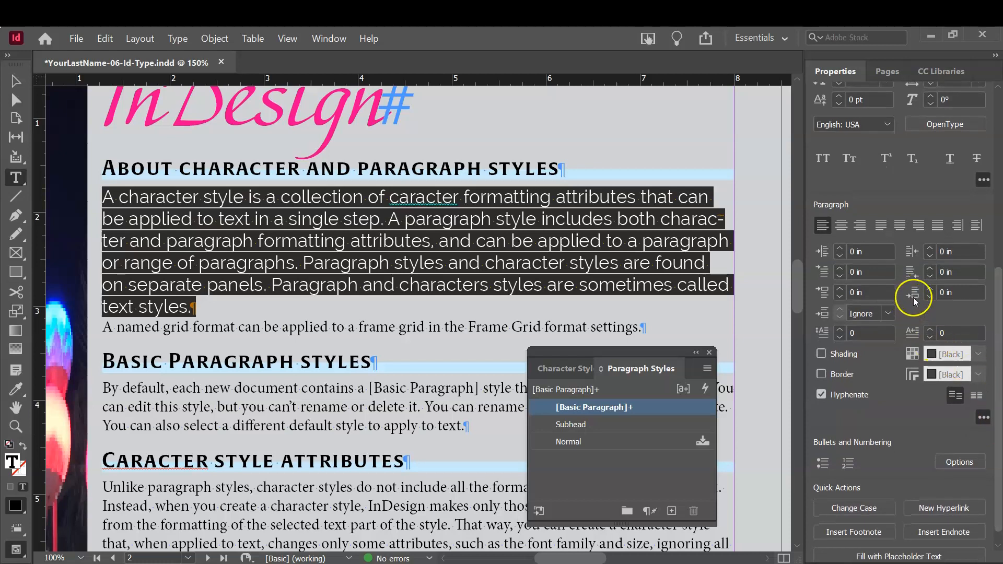
pyautogui.click(930, 288)
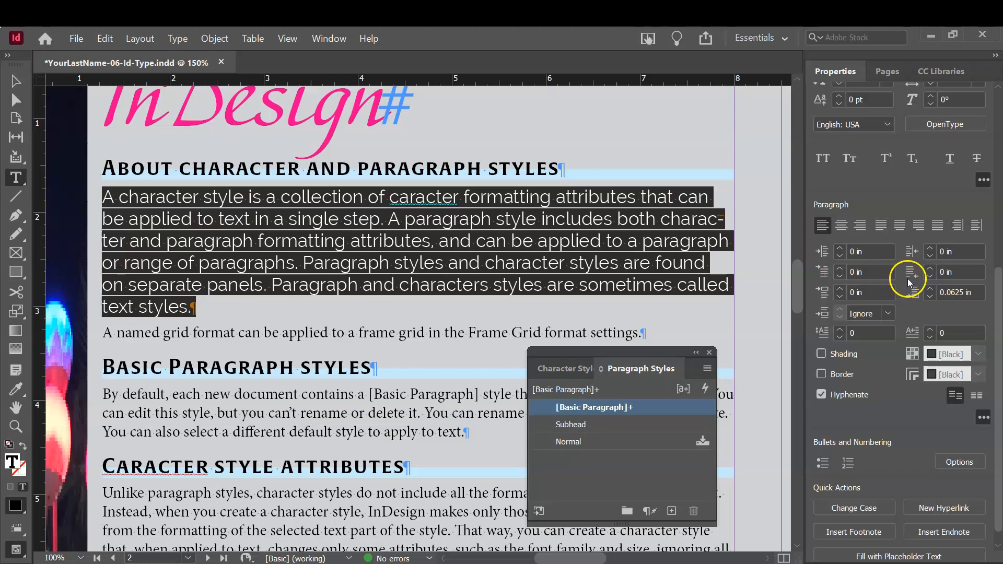
pyautogui.scroll(5, 907, 278)
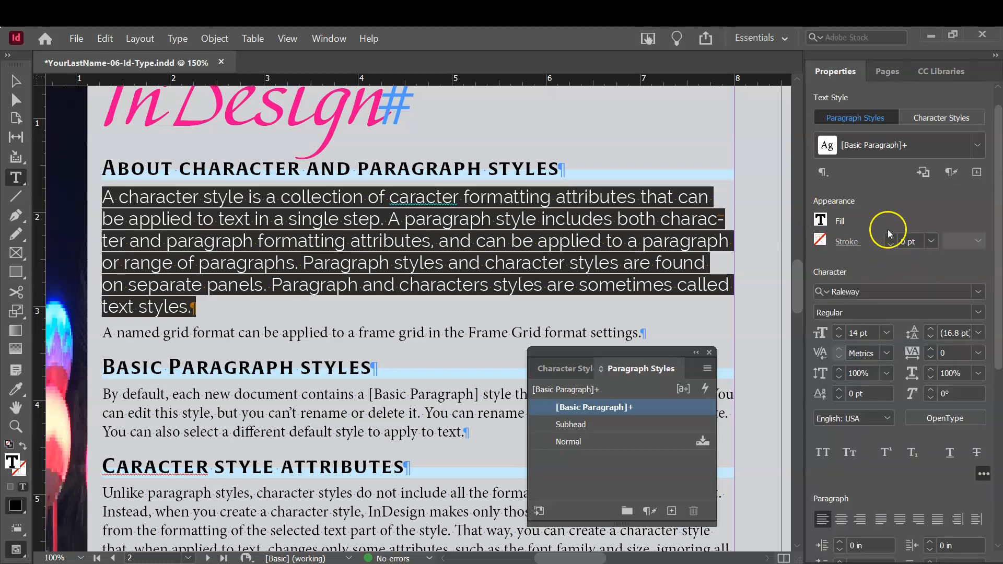
pyautogui.scroll(-2, 888, 235)
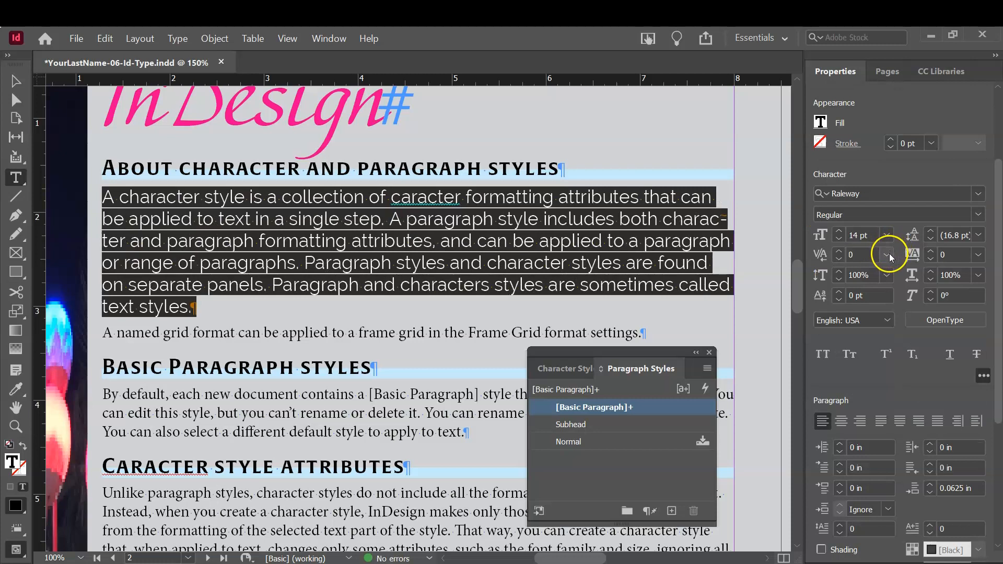
pyautogui.scroll(-4, 953, 313)
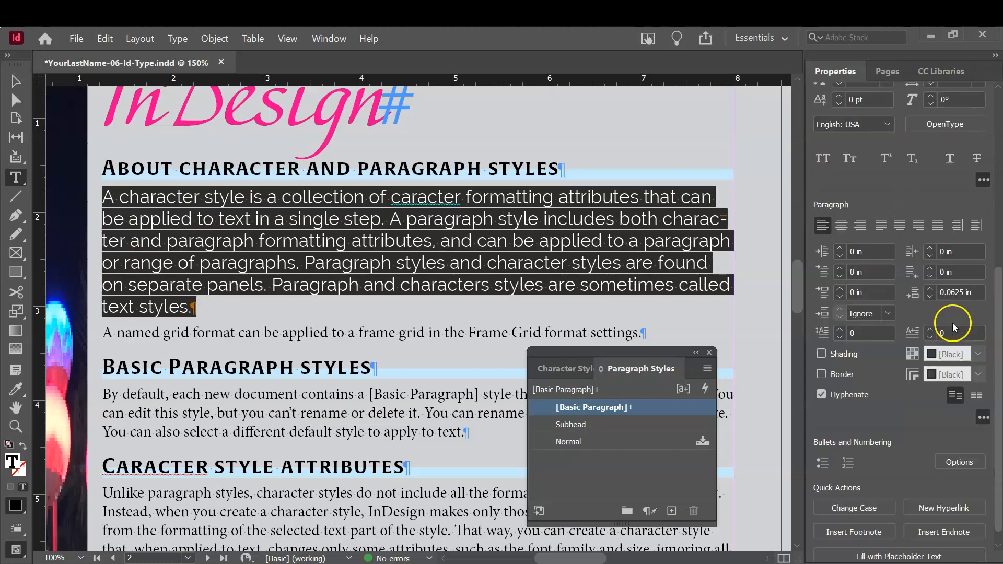
pyautogui.click(820, 396)
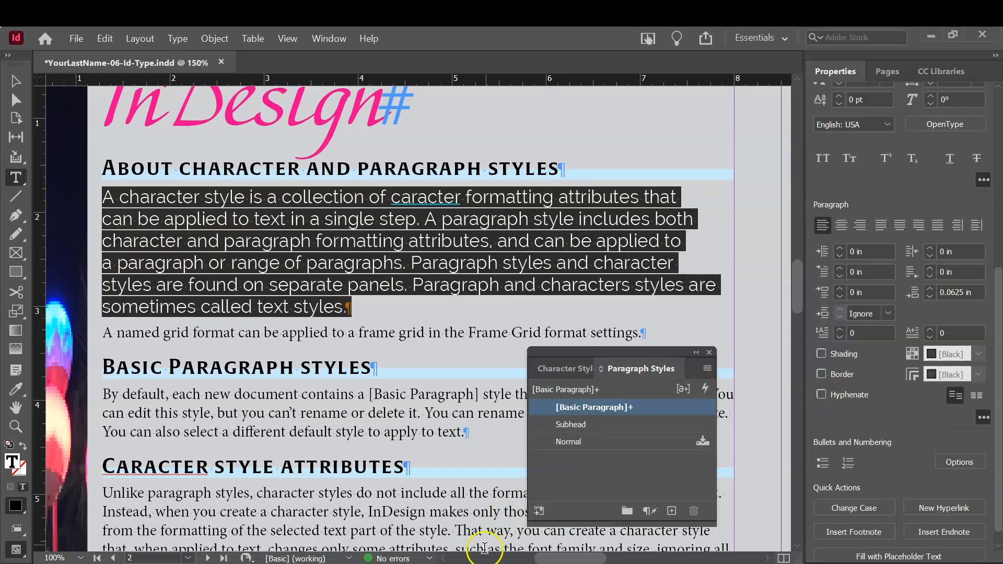
pyautogui.scroll(3, 888, 384)
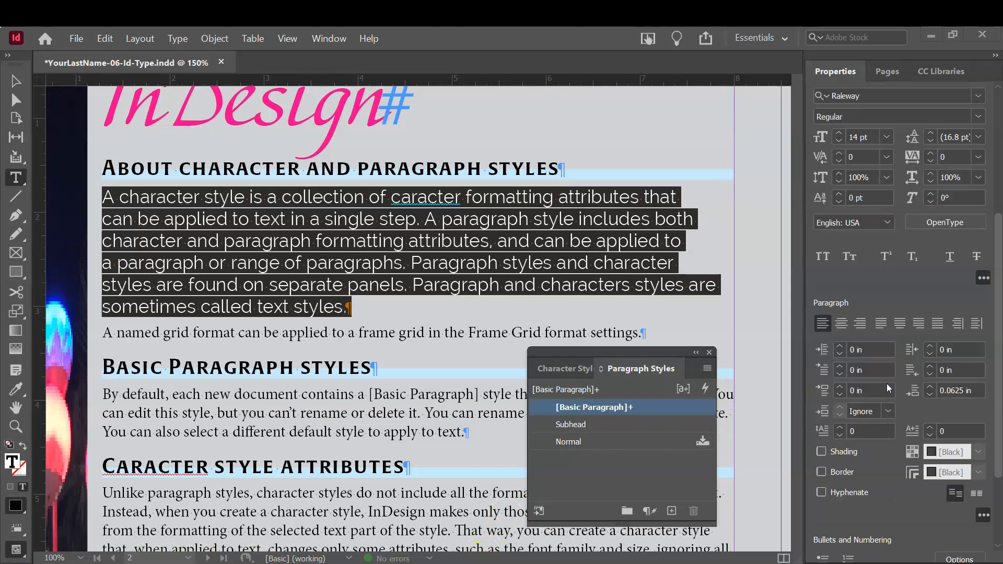
pyautogui.moveTo(997, 338); pyautogui.dragTo(997, 224)
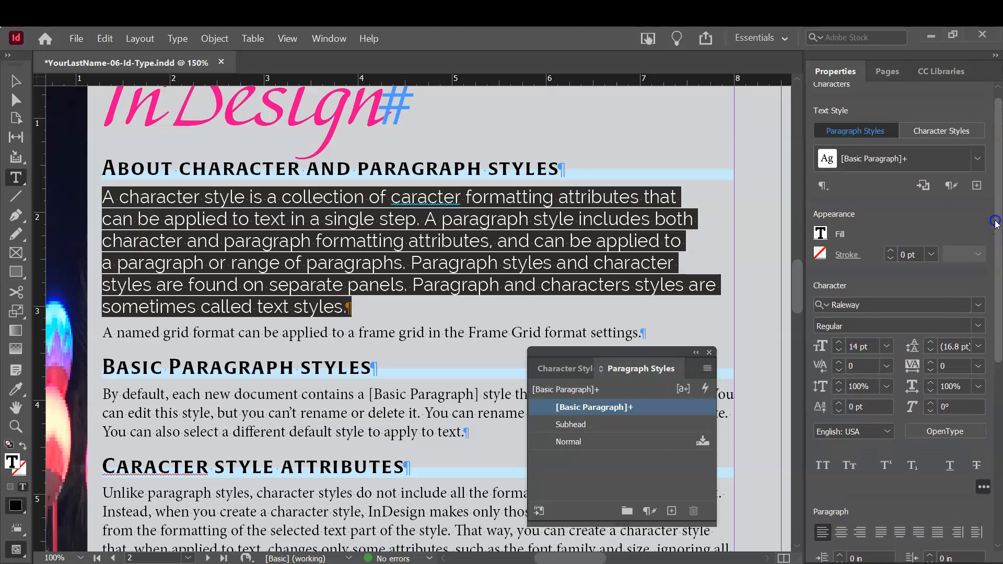
# Set the first body paragraph's text fill to a 90% tint of black
pyautogui.click(824, 234)
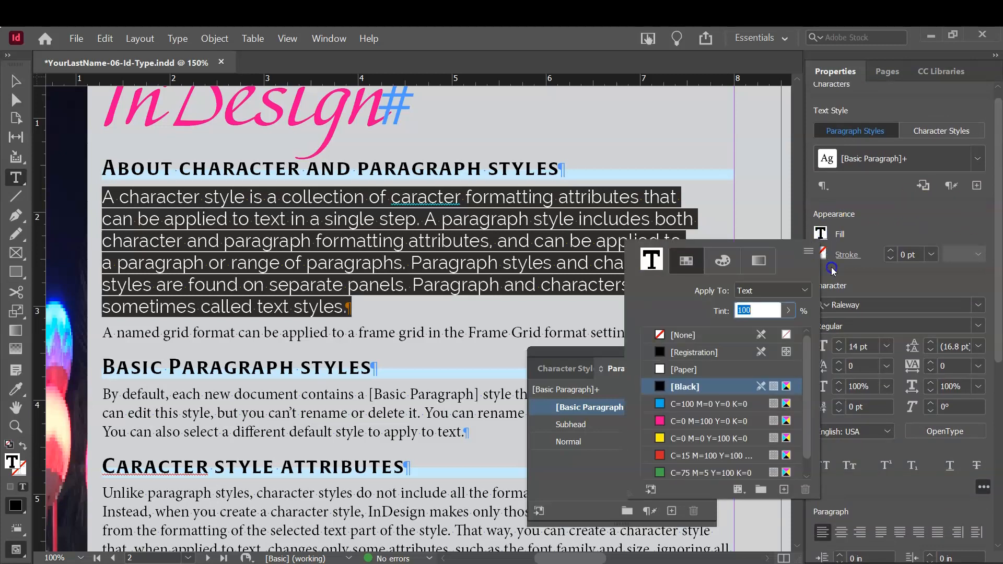
pyautogui.click(788, 310)
pyautogui.moveTo(791, 330); pyautogui.dragTo(785, 330)
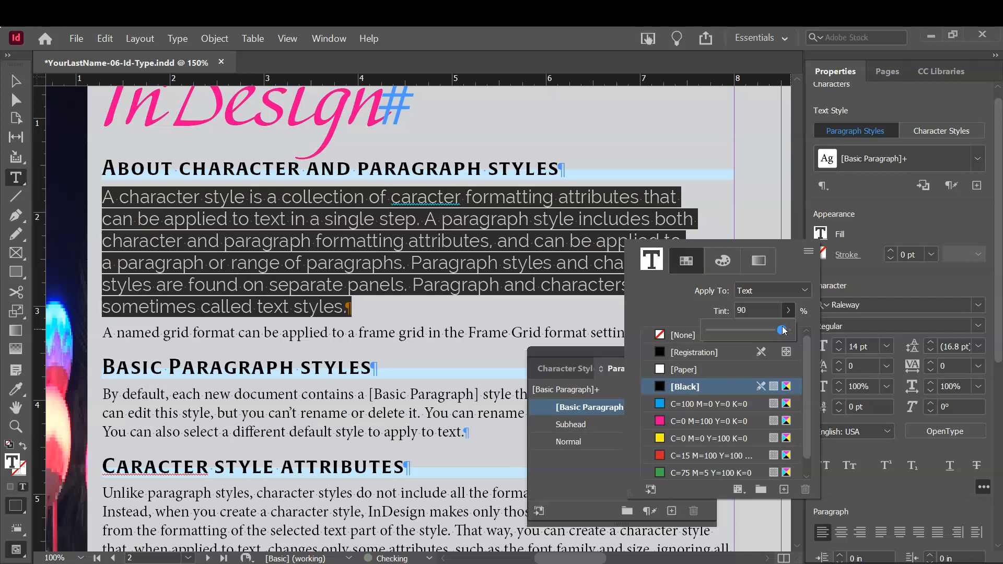
pyautogui.click(895, 213)
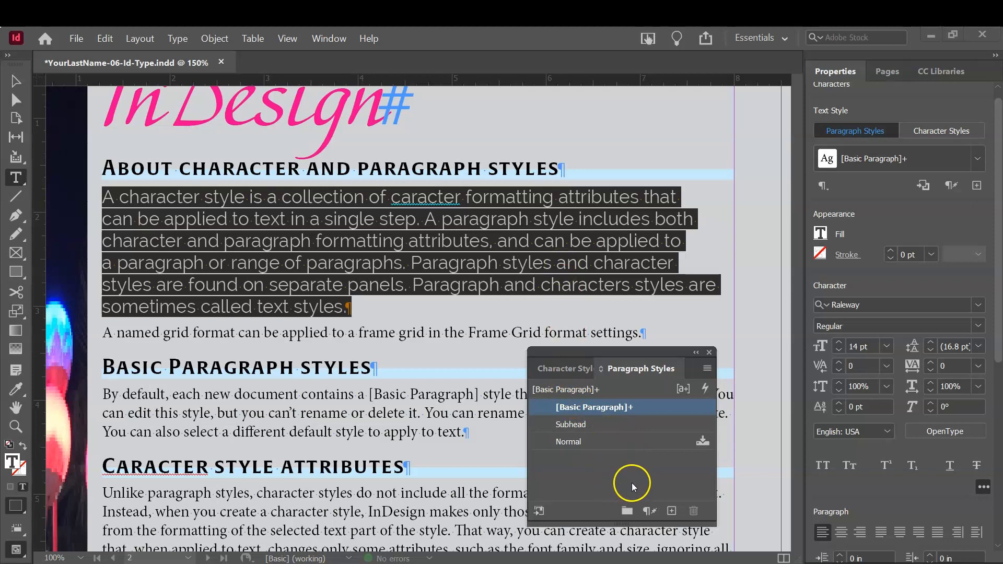
# Create a new paragraph style named Body from the first paragraph's Raleway 14 pt formatting
pyautogui.click(706, 369)
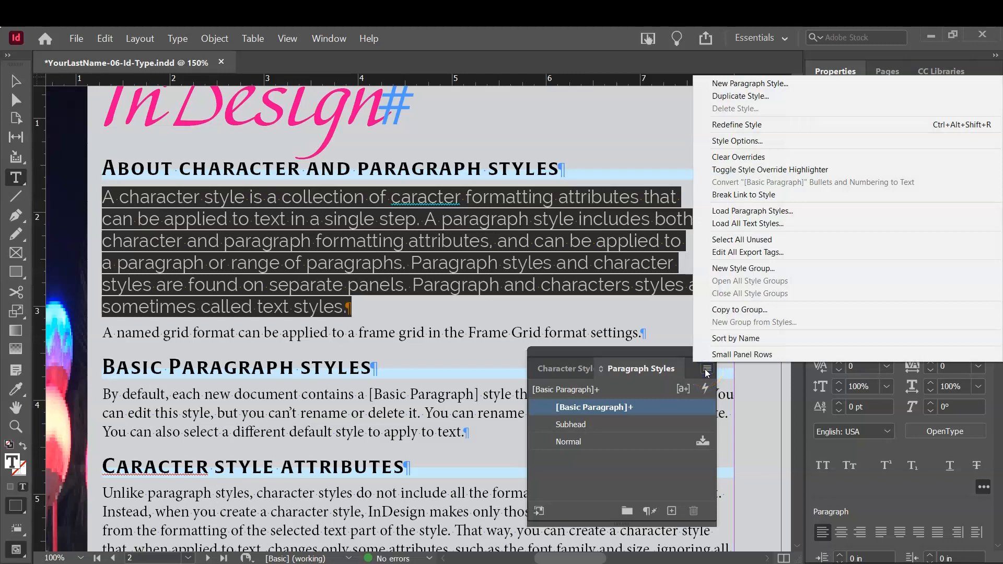
pyautogui.click(793, 83)
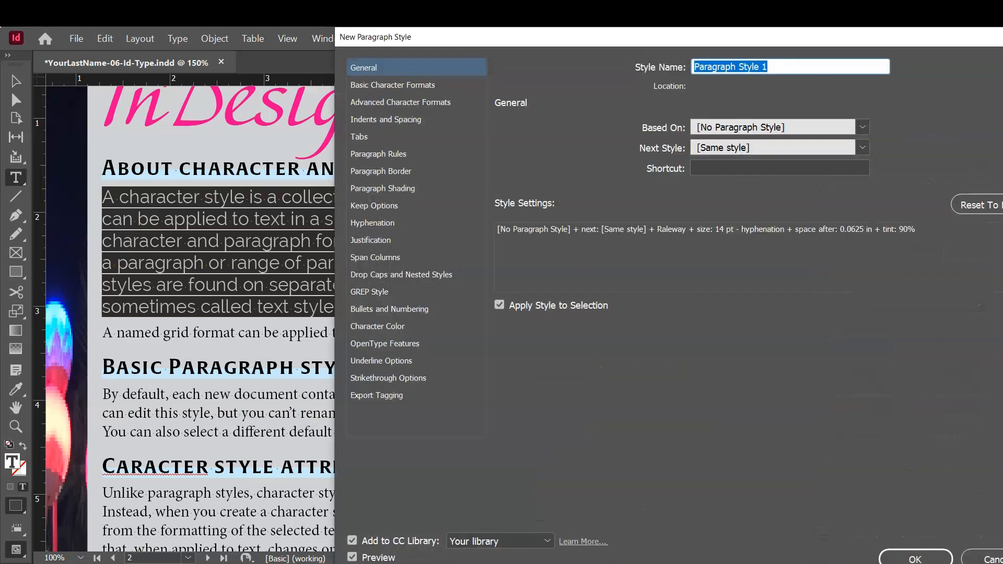
pyautogui.click(386, 509)
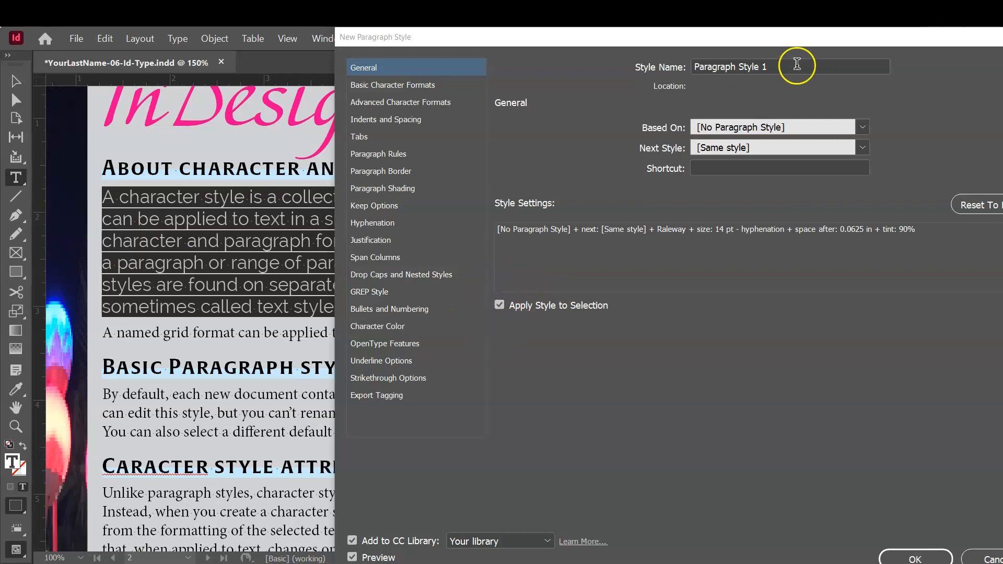
pyautogui.click(776, 65)
pyautogui.moveTo(776, 66); pyautogui.dragTo(682, 76)
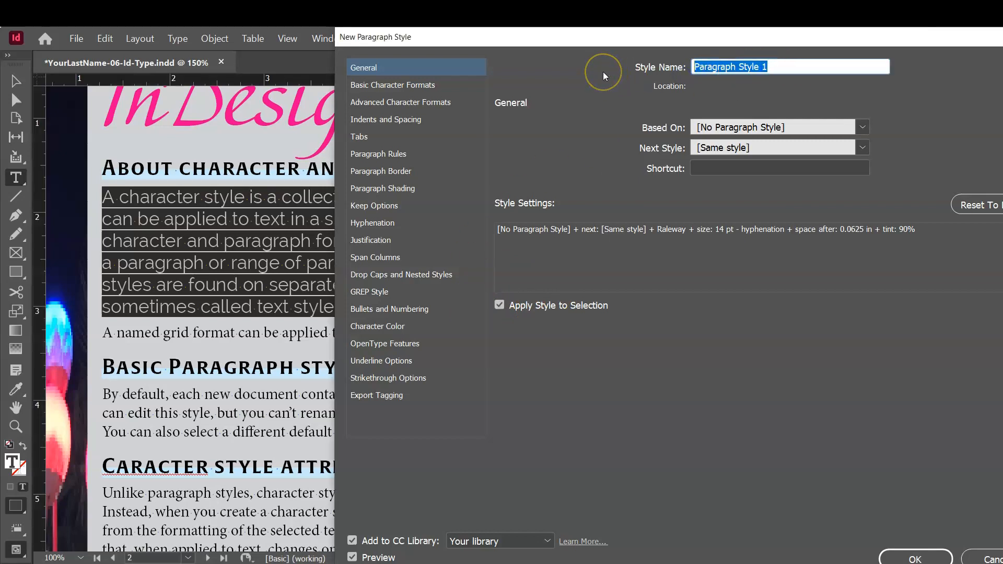
pyautogui.write('Body')
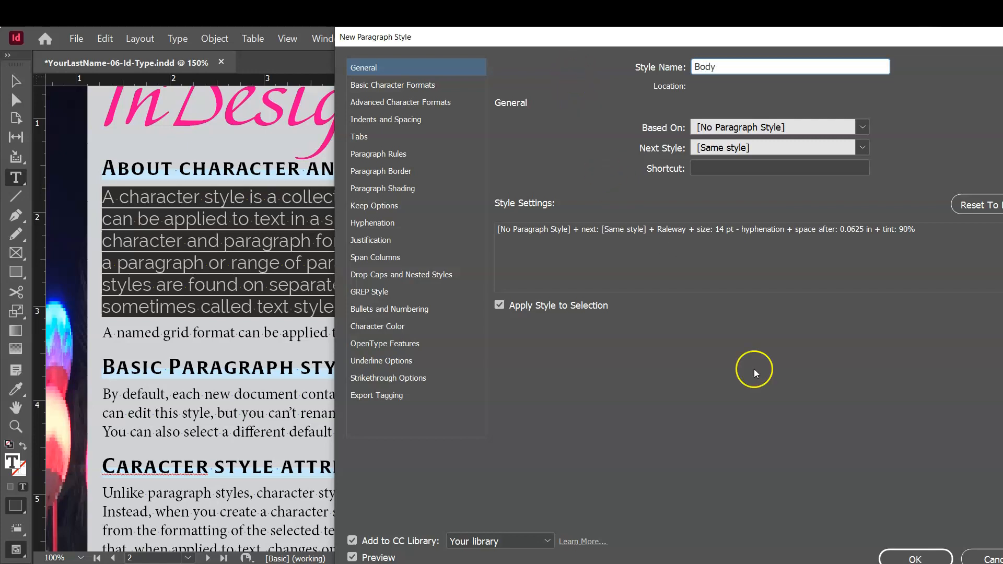
pyautogui.click(916, 556)
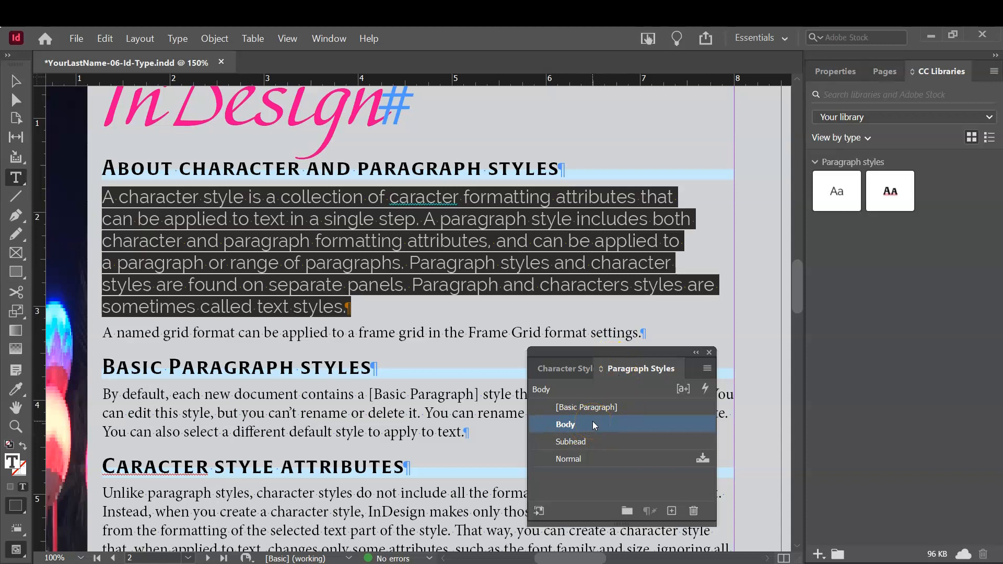
pyautogui.tripleClick(305, 332)
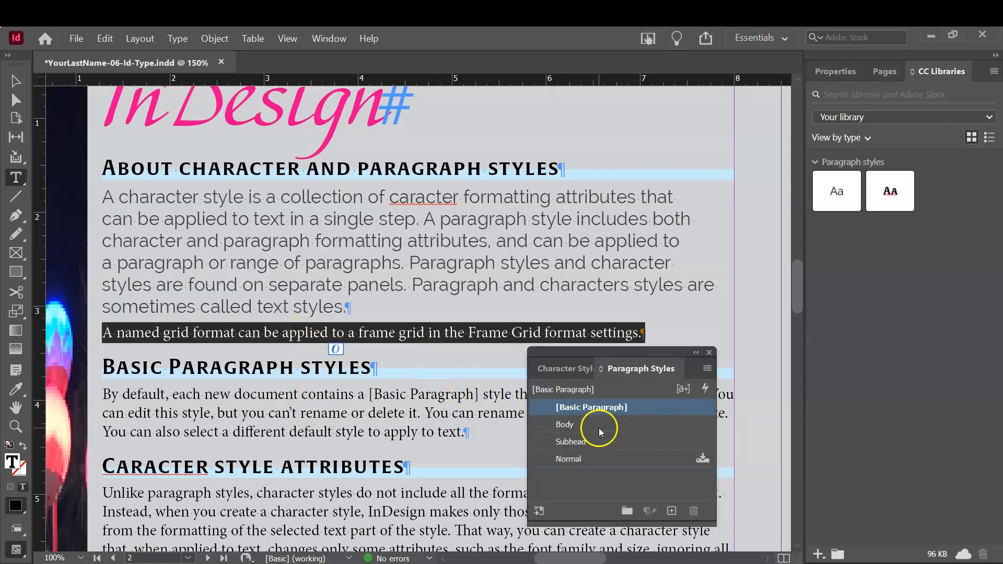
# Apply Body to the named grid formats and By default paragraphs, then save the document
pyautogui.click(599, 429)
pyautogui.scroll(-2, 410, 405)
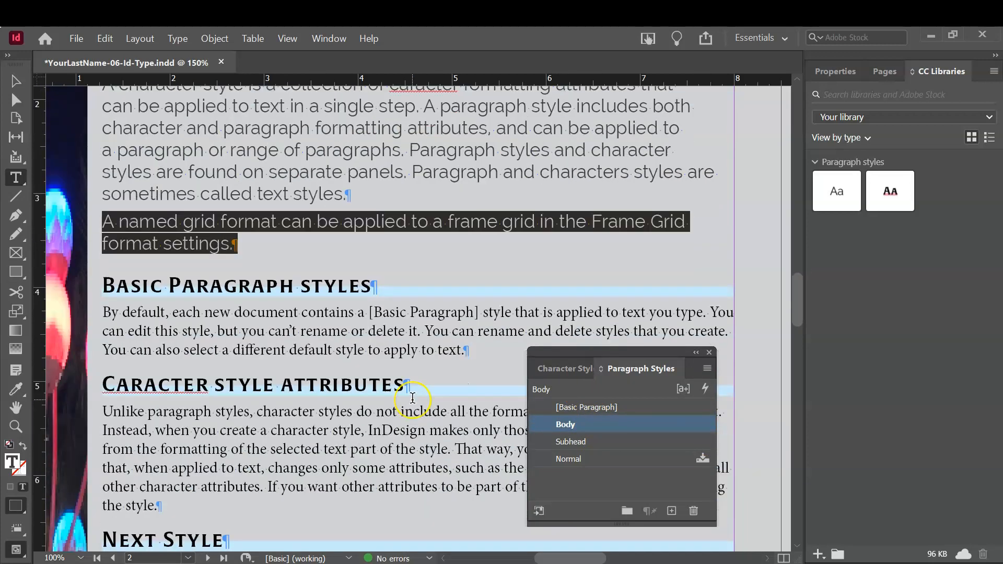
pyautogui.scroll(-1, 413, 398)
pyautogui.click(177, 267)
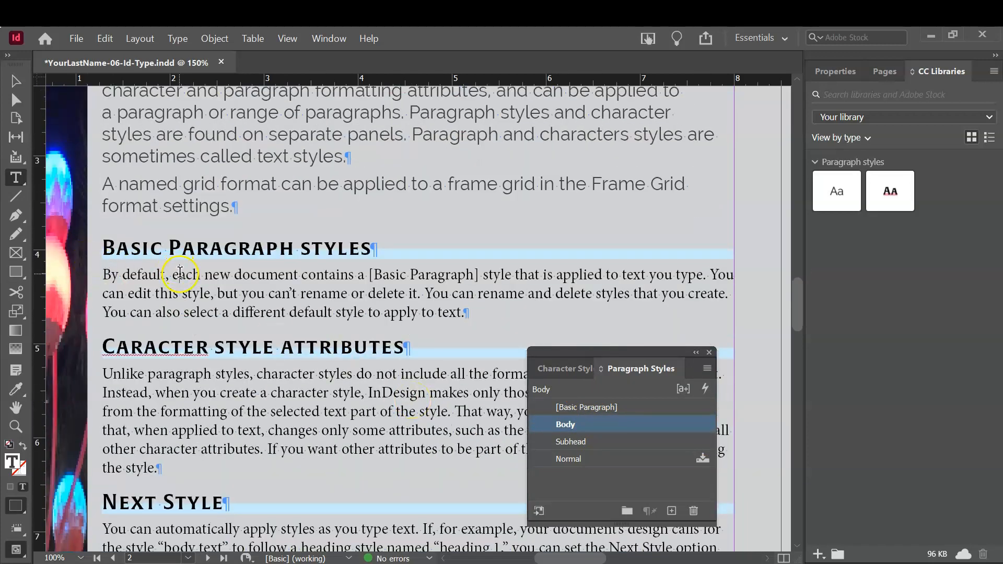
pyautogui.tripleClick(177, 268)
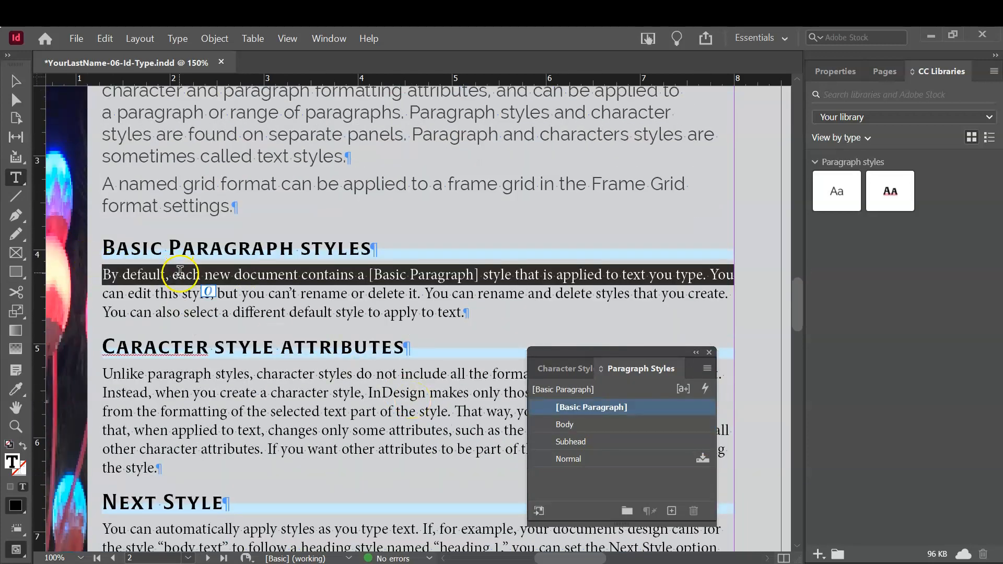
pyautogui.click(585, 425)
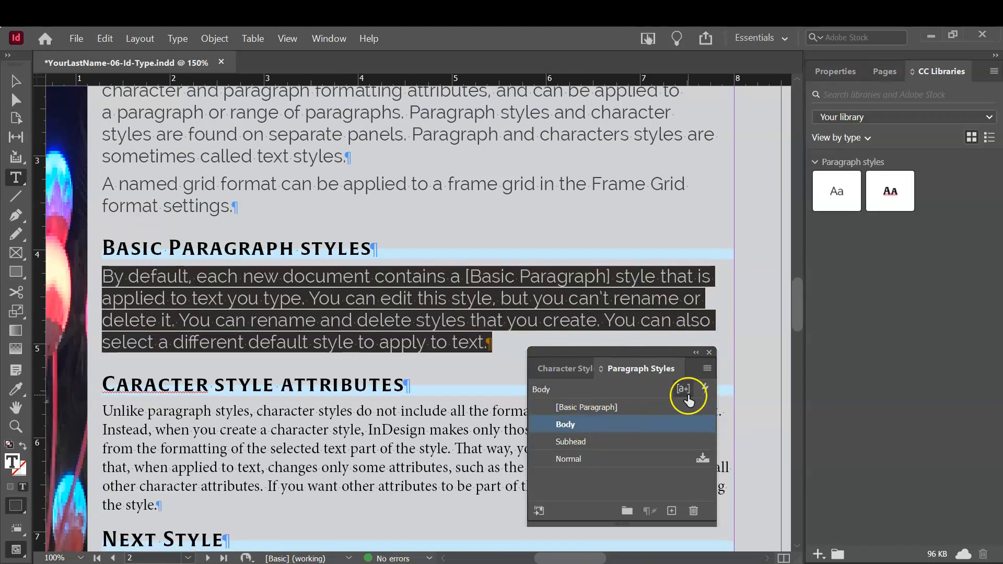
pyautogui.click(77, 40)
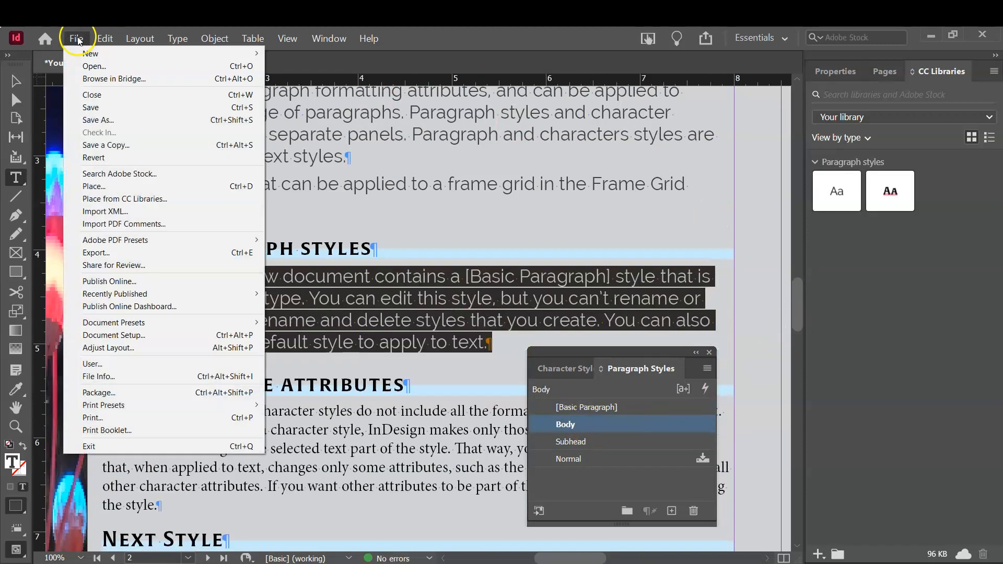
pyautogui.click(91, 107)
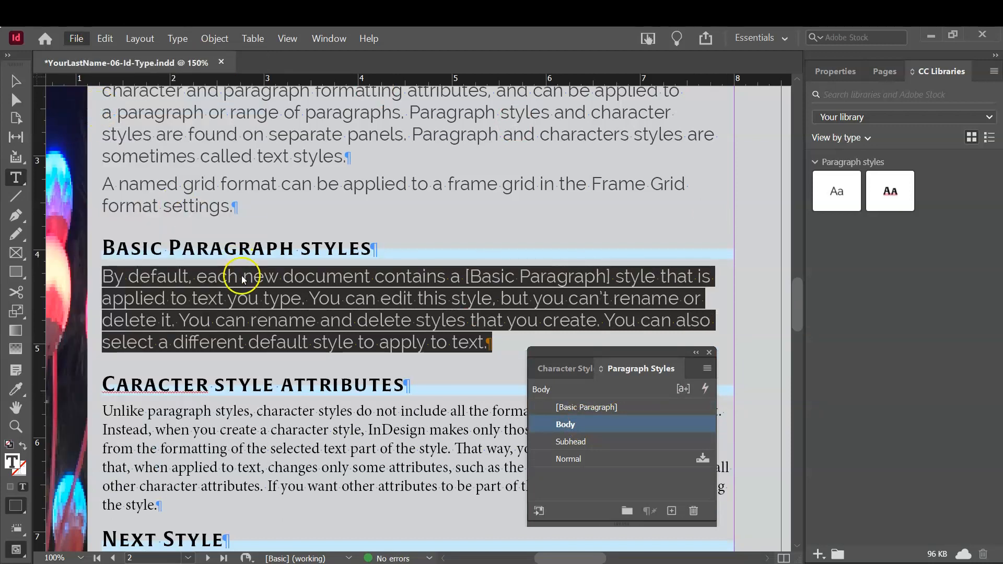
# Apply Body to the Unlike paragraph and the two paragraphs under Next Style
pyautogui.scroll(-4, 242, 282)
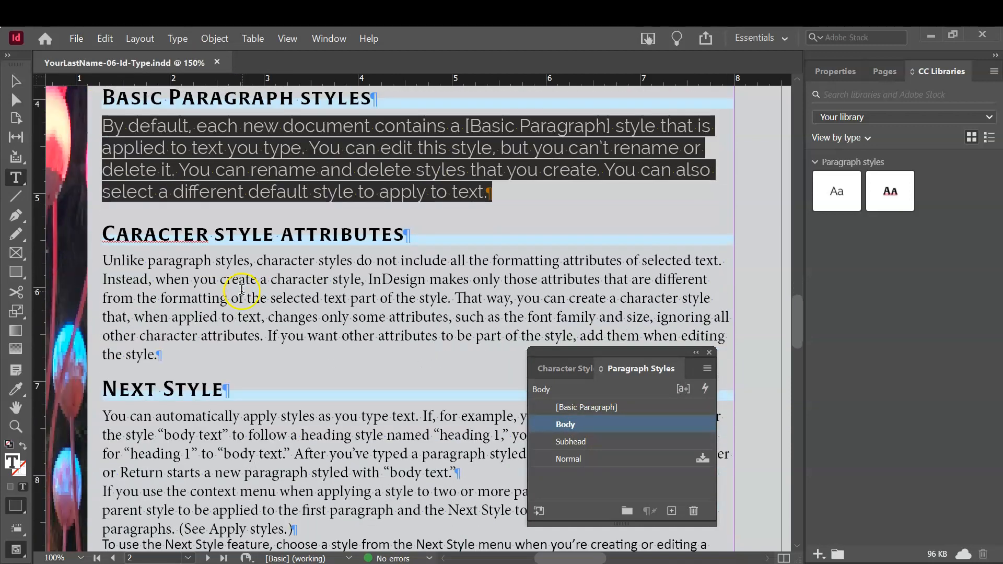
pyautogui.tripleClick(111, 260)
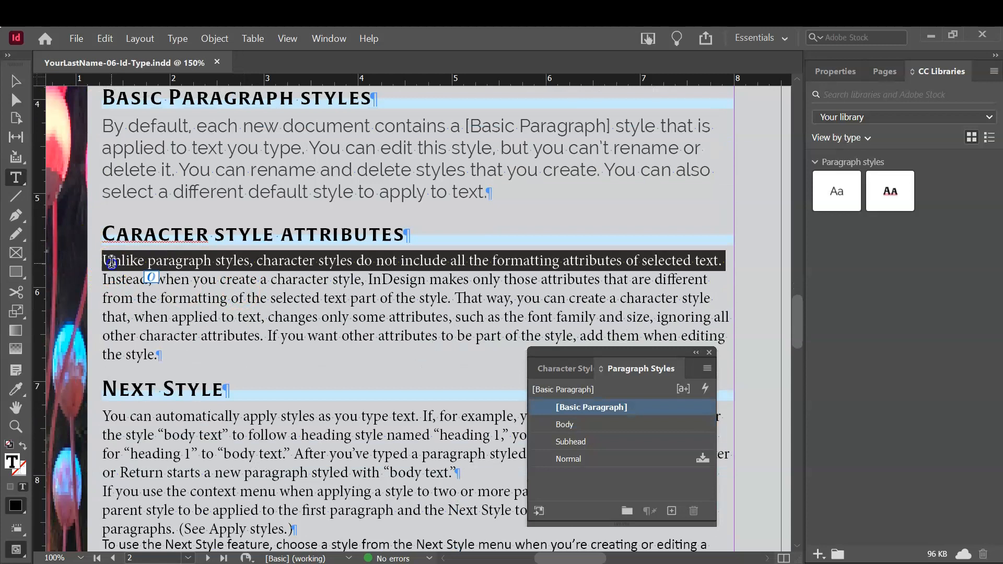
pyautogui.click(111, 261)
pyautogui.click(575, 428)
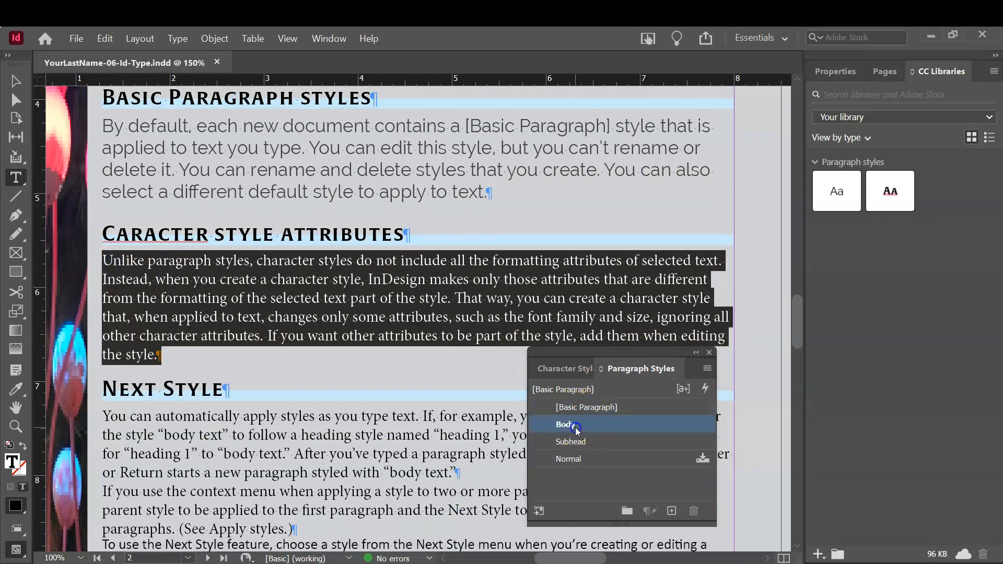
pyautogui.scroll(-6, 324, 368)
pyautogui.scroll(-3, 319, 366)
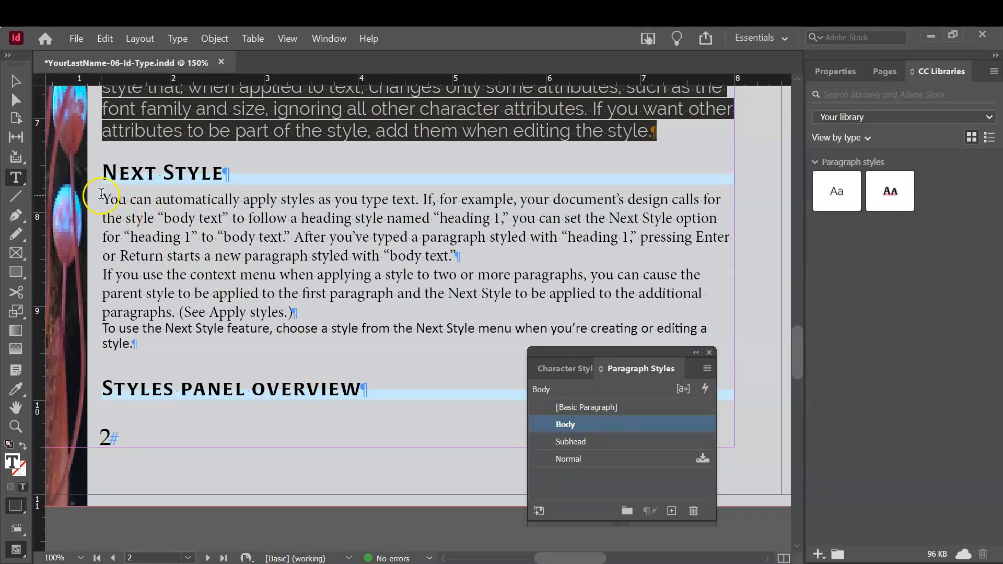
pyautogui.moveTo(103, 198); pyautogui.dragTo(103, 198)
pyautogui.moveTo(104, 199); pyautogui.dragTo(172, 355)
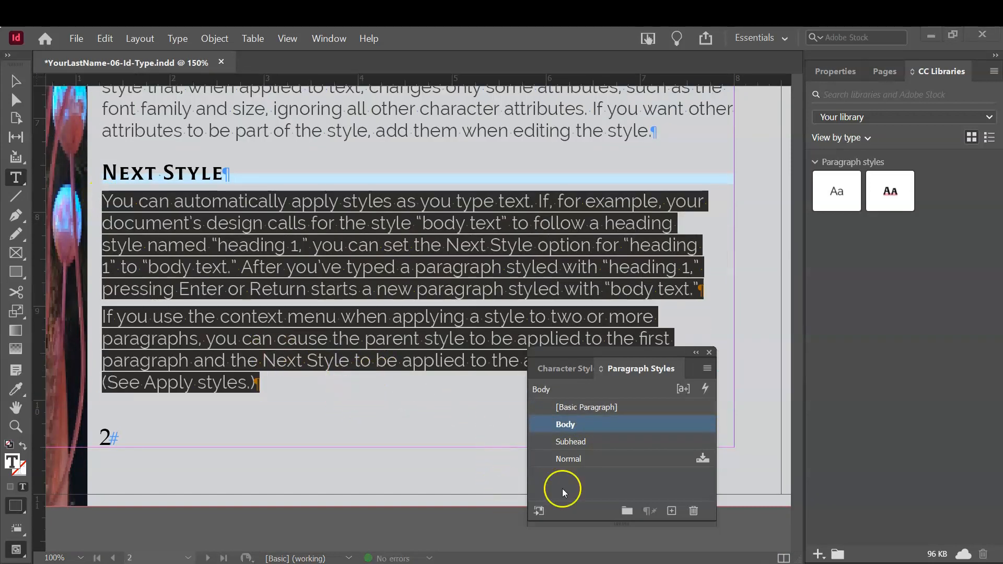
pyautogui.click(481, 533)
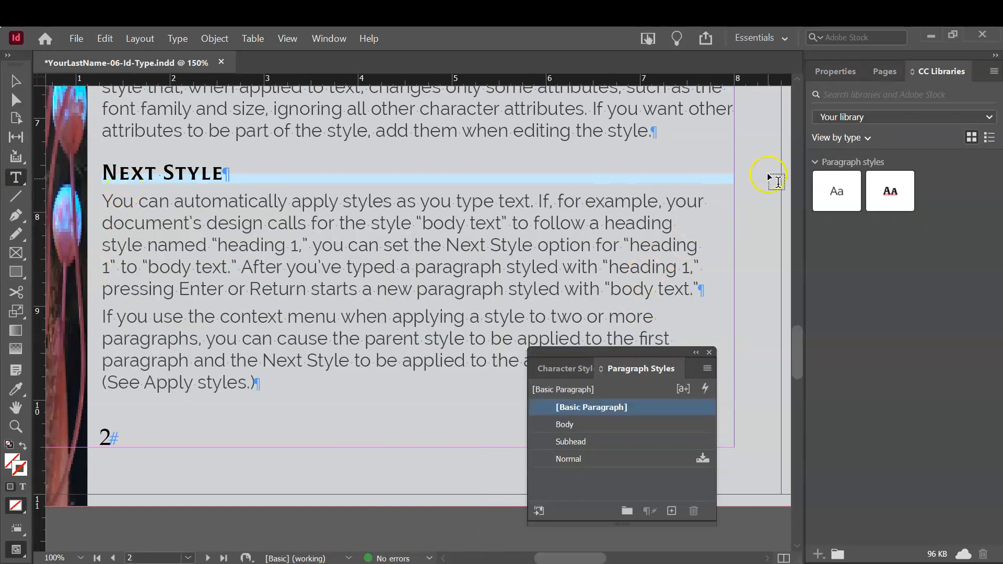
# On the pages 2–3 spread, apply Body to the Styles panel overview paragraph and the next one
pyautogui.click(885, 72)
pyautogui.doubleClick(911, 212)
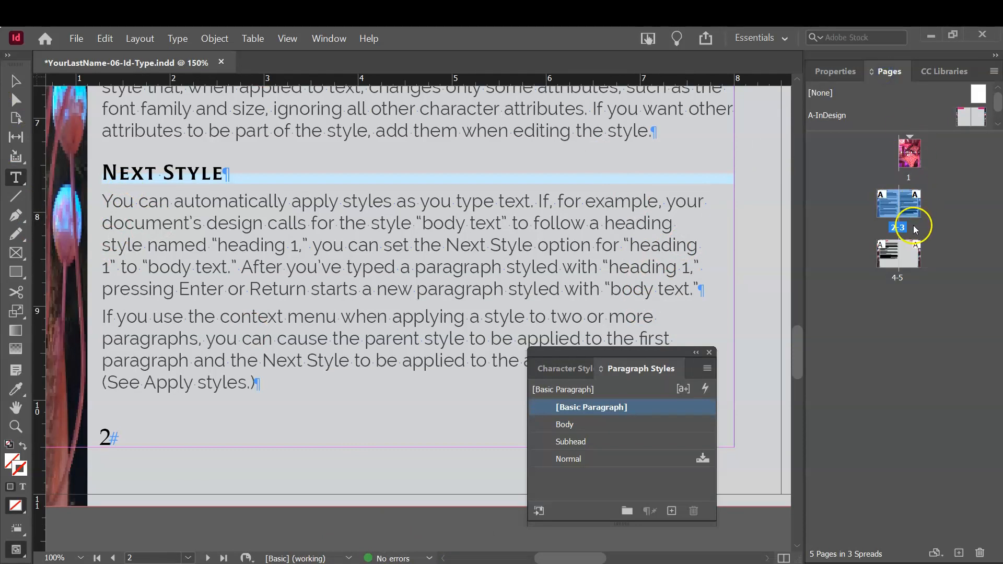
pyautogui.click(334, 315)
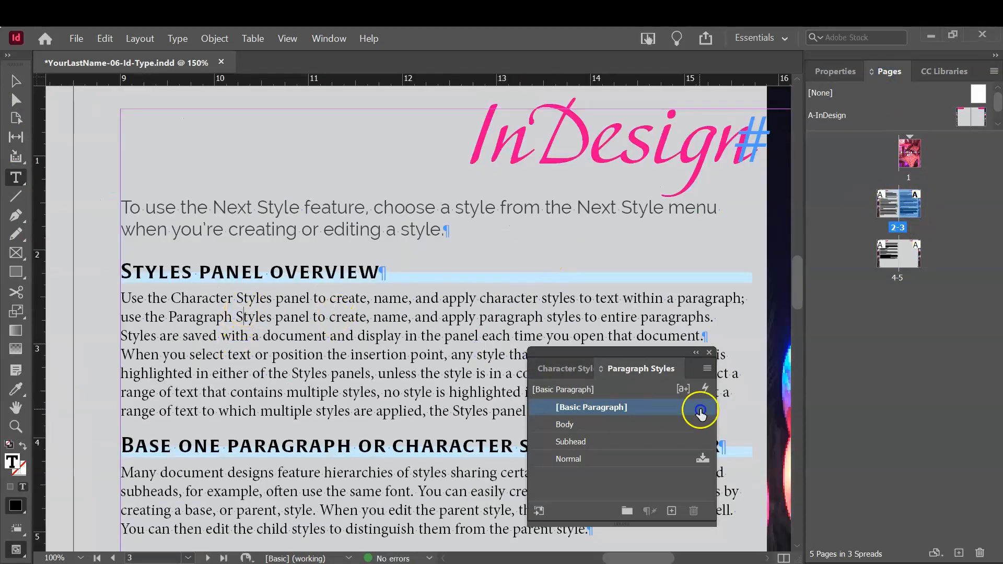
pyautogui.click(604, 426)
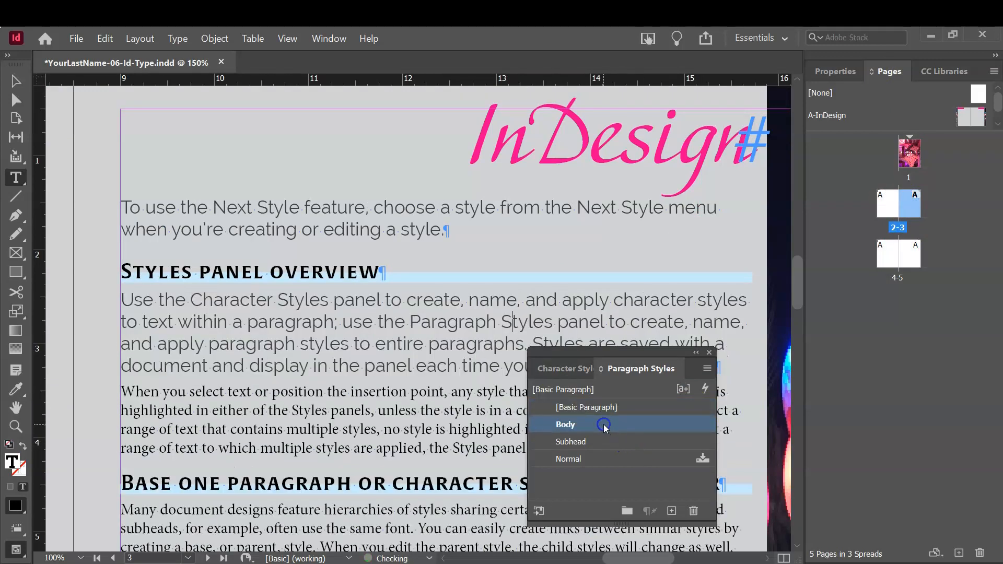
pyautogui.click(424, 427)
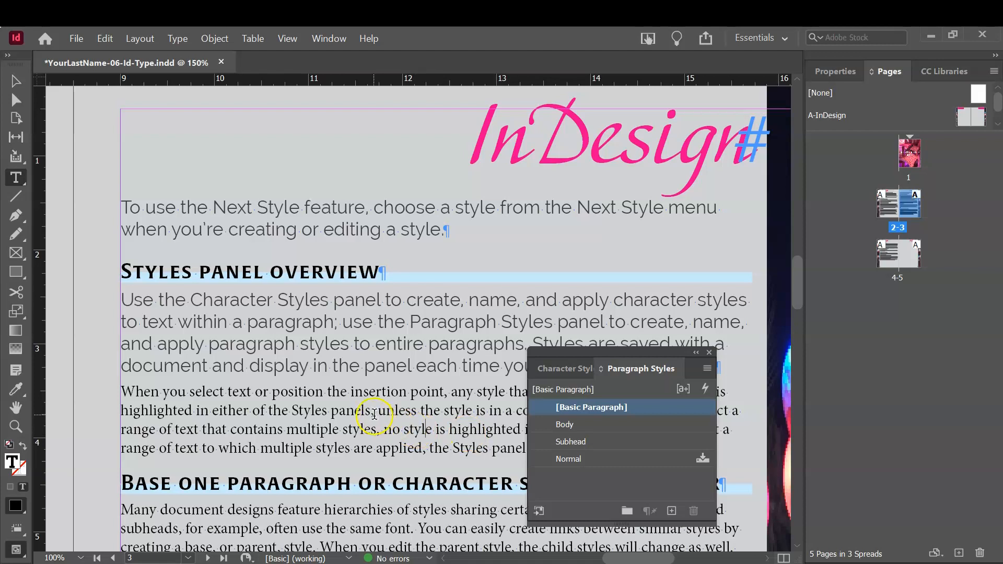
pyautogui.click(593, 424)
# Apply Body to the remaining page 3 paragraphs, including Apply styles and character styles
pyautogui.scroll(-5, 473, 368)
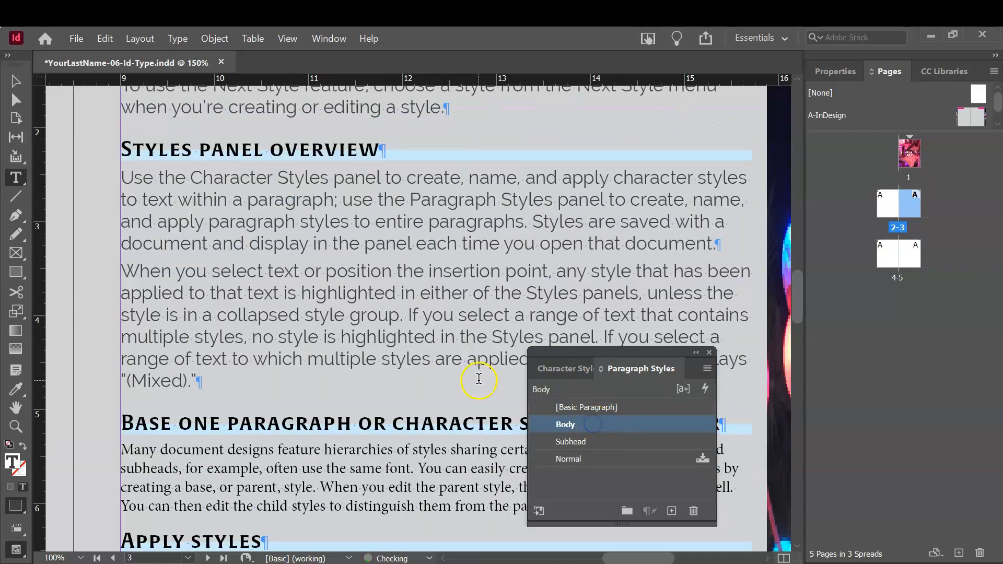
pyautogui.scroll(-1, 473, 368)
pyautogui.click(475, 331)
pyautogui.click(575, 425)
pyautogui.scroll(-6, 358, 377)
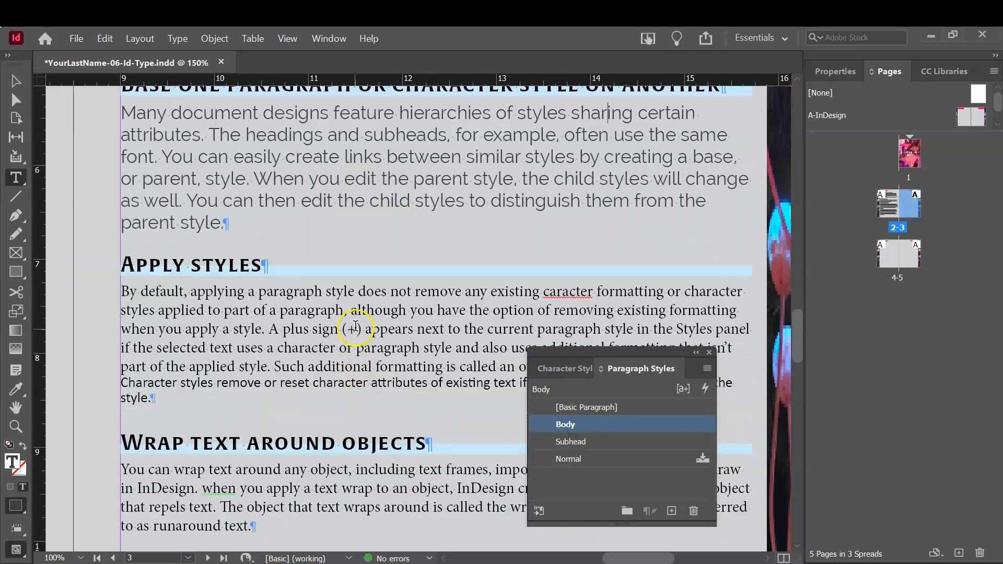
pyautogui.click(487, 342)
pyautogui.click(583, 424)
pyautogui.scroll(-2, 365, 402)
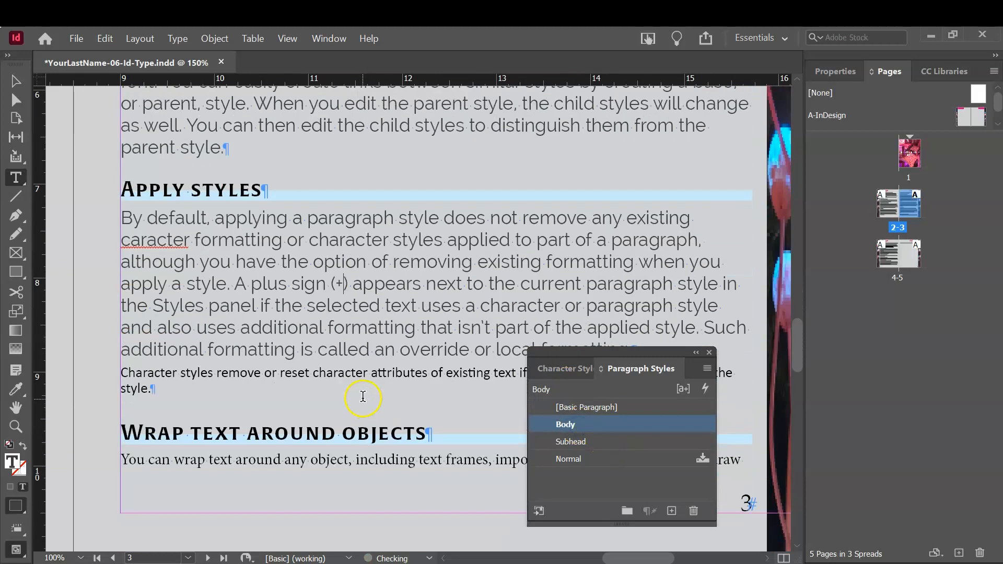
pyautogui.click(360, 370)
pyautogui.click(593, 424)
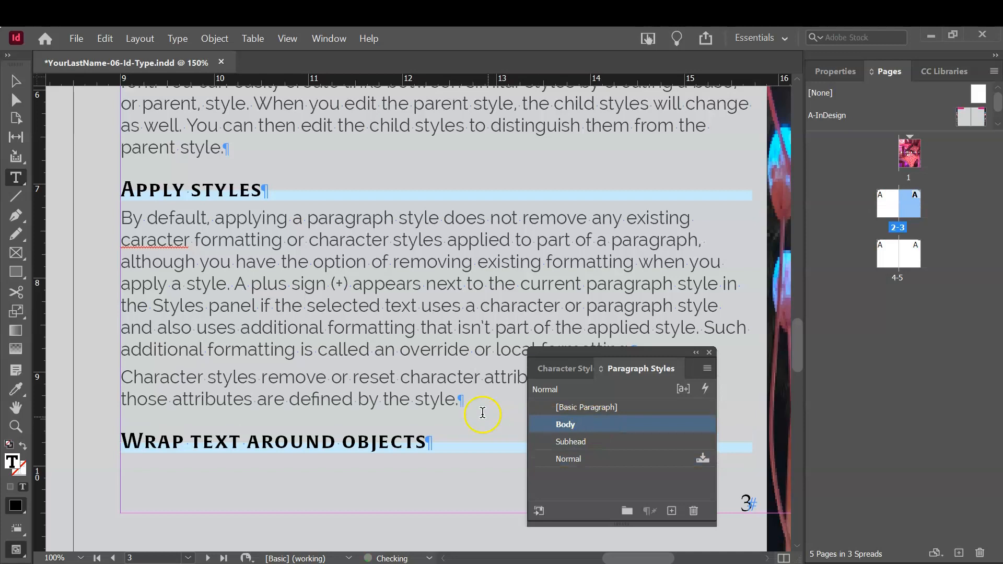
pyautogui.scroll(-7, 470, 407)
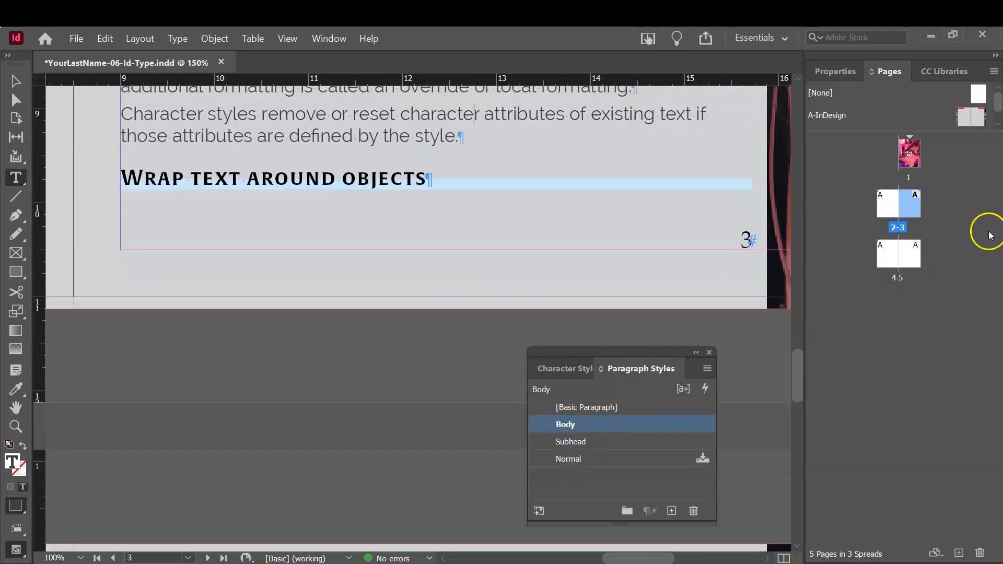
pyautogui.doubleClick(885, 260)
# Apply Body to the text-wrap, thread-frames and unthread paragraphs on page 4
pyautogui.scroll(15, 635, 230)
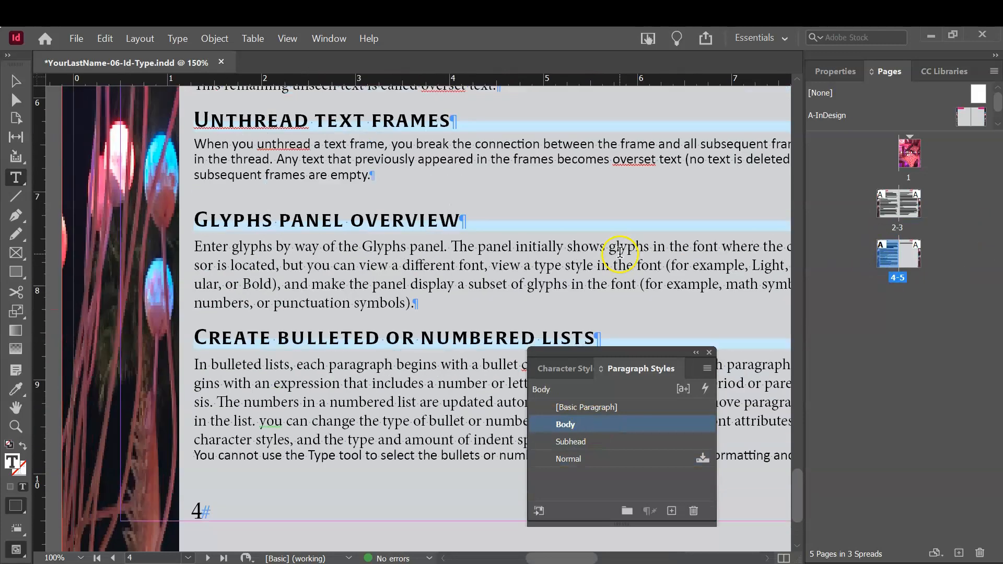
pyautogui.scroll(3, 603, 251)
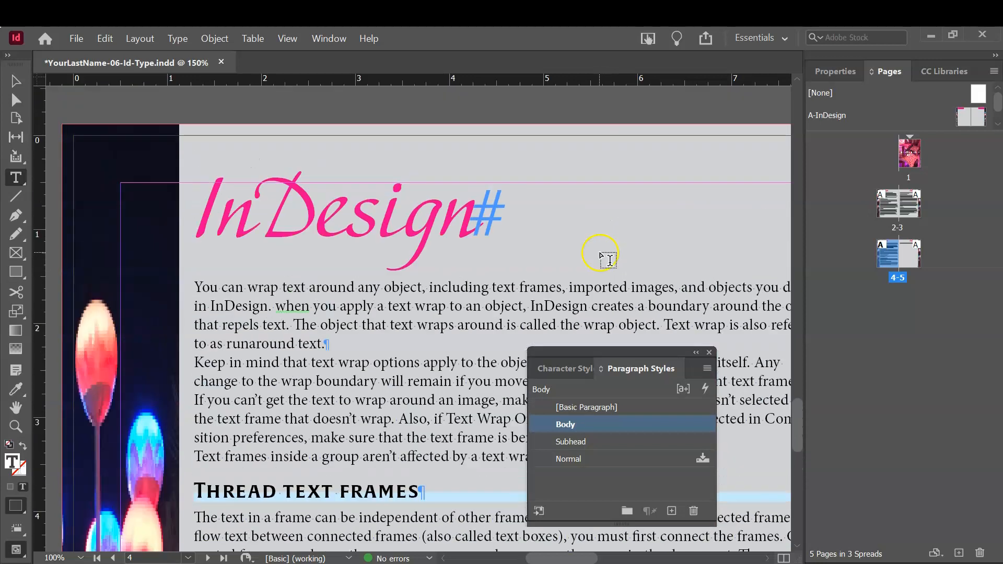
pyautogui.moveTo(304, 324); pyautogui.dragTo(362, 458)
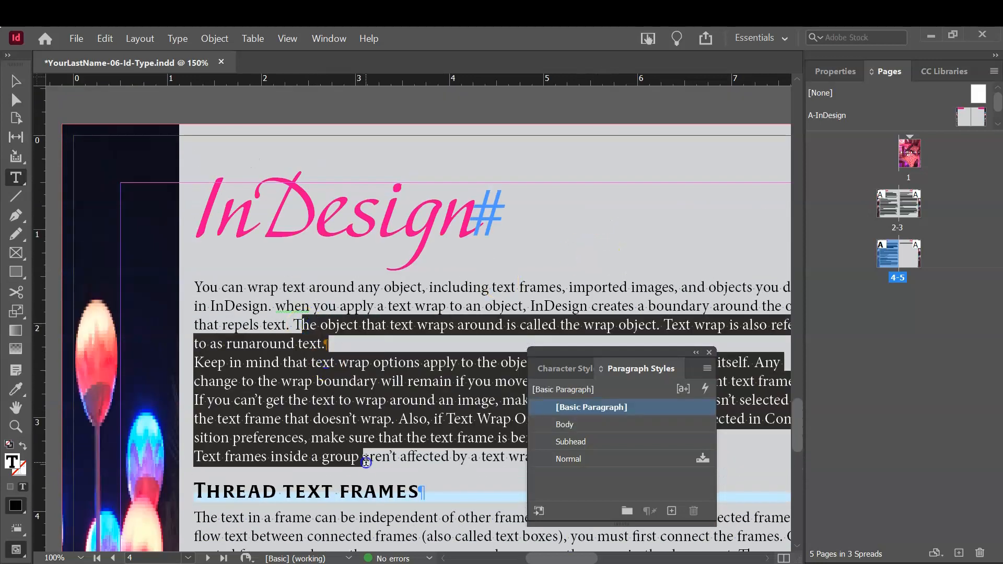
pyautogui.click(575, 424)
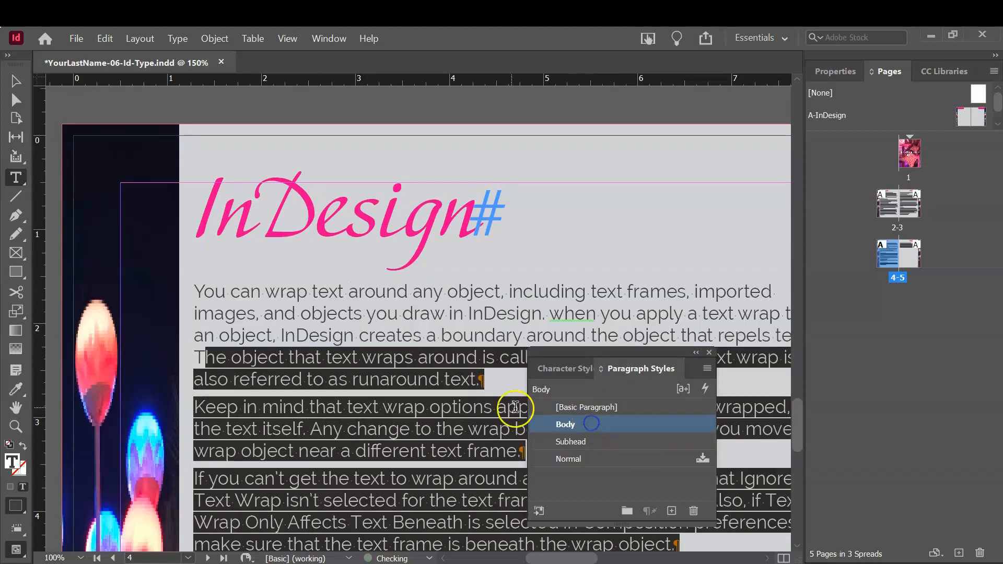
pyautogui.scroll(-5, 478, 396)
pyautogui.scroll(-2, 448, 376)
pyautogui.moveTo(313, 230); pyautogui.dragTo(395, 351)
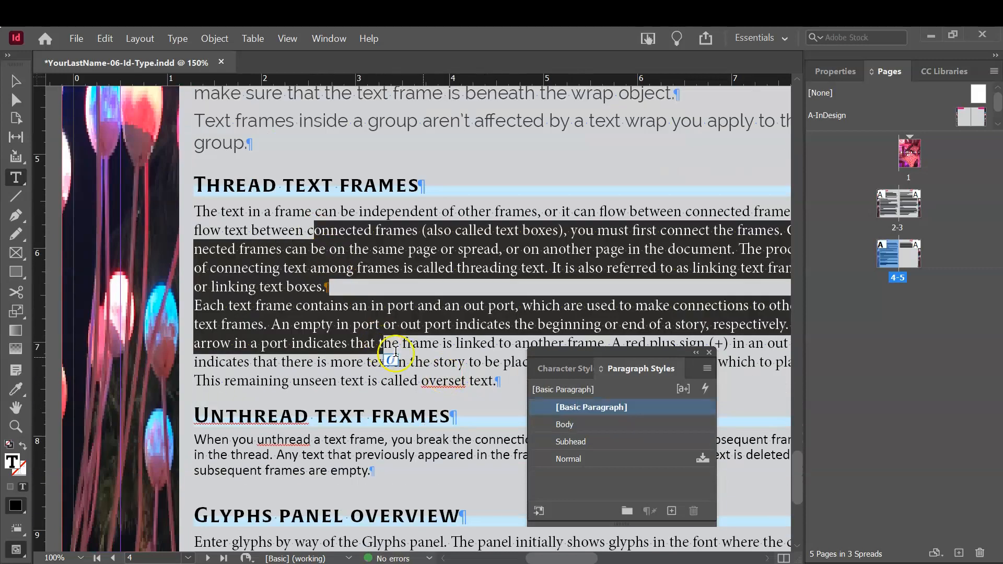
pyautogui.click(569, 424)
pyautogui.scroll(-4, 340, 454)
pyautogui.click(302, 348)
pyautogui.click(582, 428)
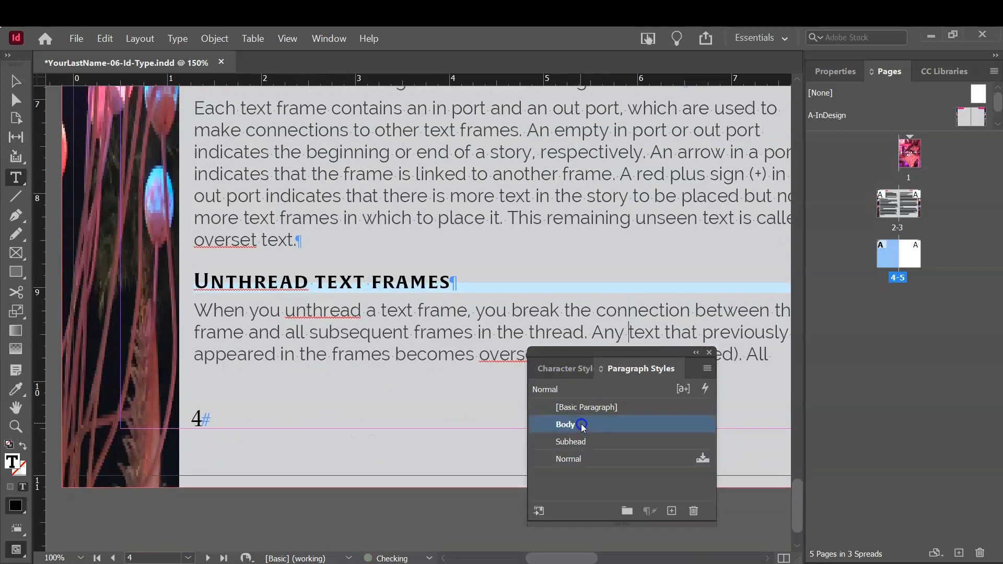
# Apply Body to the Glyphs, bulleted lists and last paragraphs on the next page
pyautogui.doubleClick(905, 256)
pyautogui.scroll(10, 573, 302)
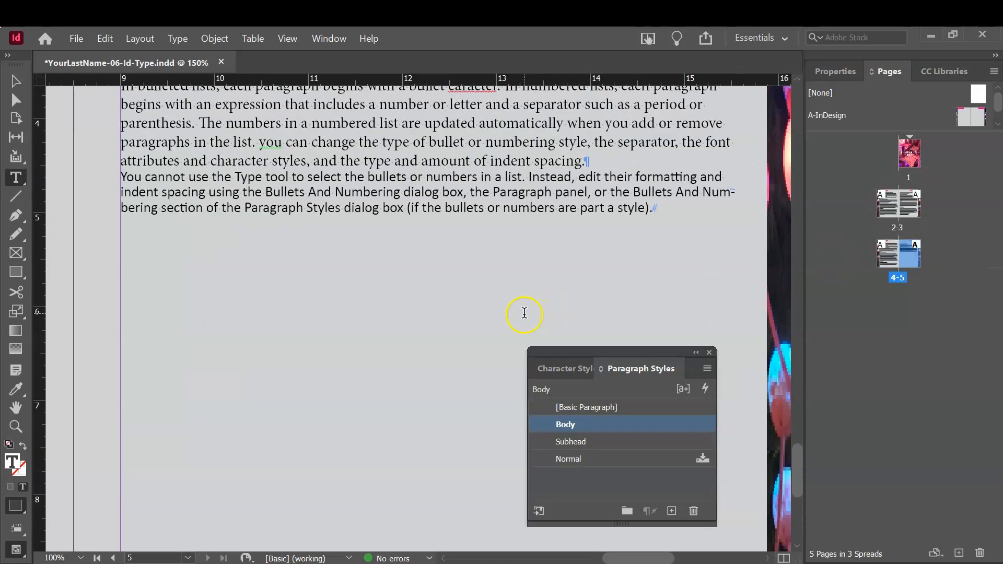
pyautogui.scroll(3, 478, 293)
pyautogui.scroll(-1, 415, 270)
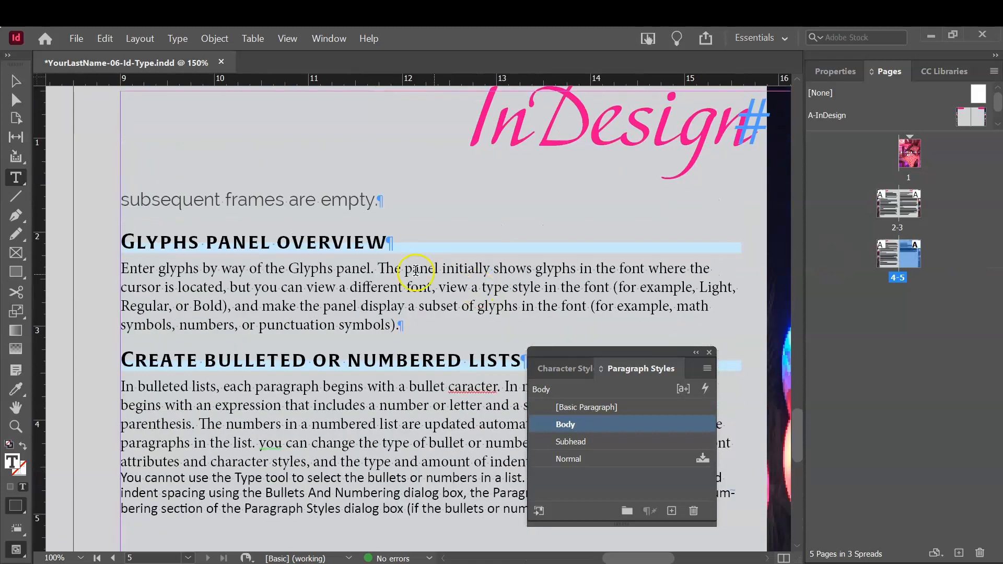
pyautogui.click(186, 319)
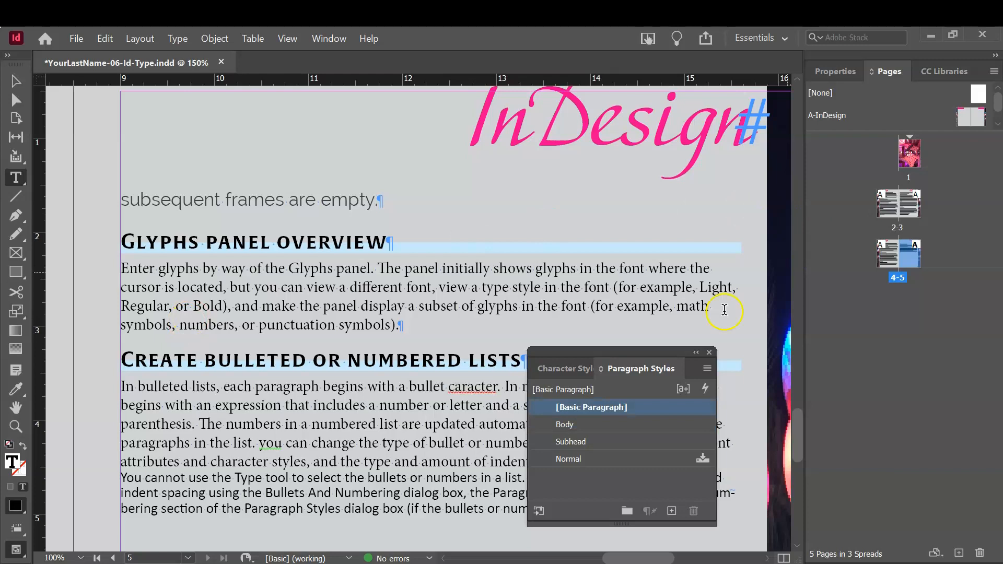
pyautogui.click(535, 429)
pyautogui.click(417, 445)
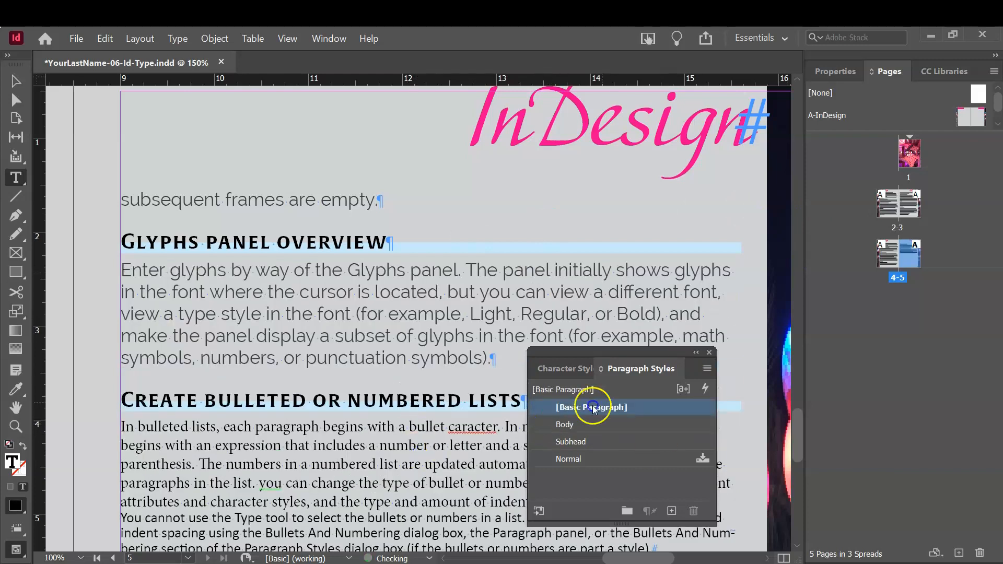
pyautogui.click(595, 433)
pyautogui.scroll(-3, 403, 355)
pyautogui.click(364, 414)
pyautogui.click(571, 422)
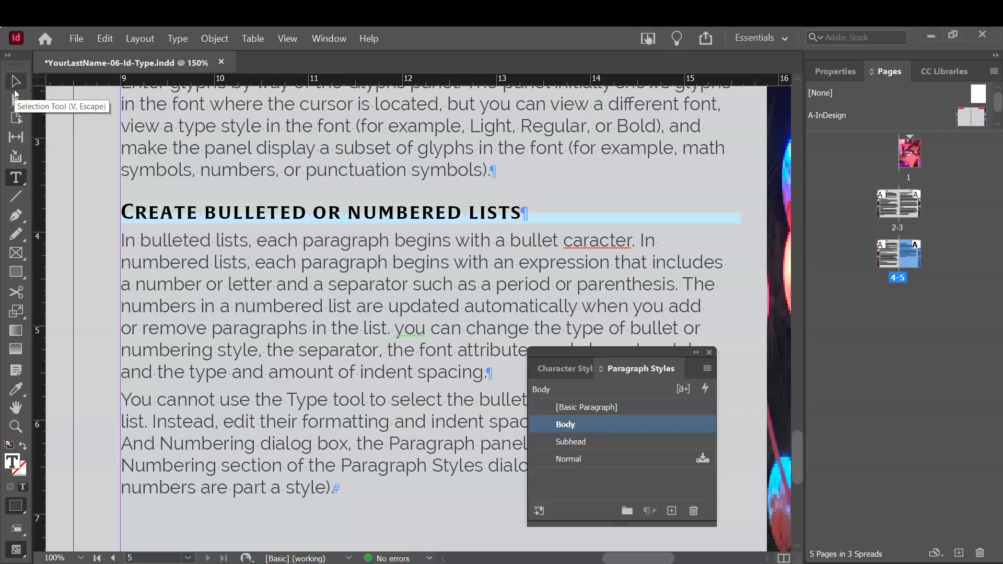
# Zoom out to the whole spread, move the Styles panel aside, and save the document
pyautogui.hotkey('ctrl', '1')
pyautogui.hotkey('ctrl', '-')
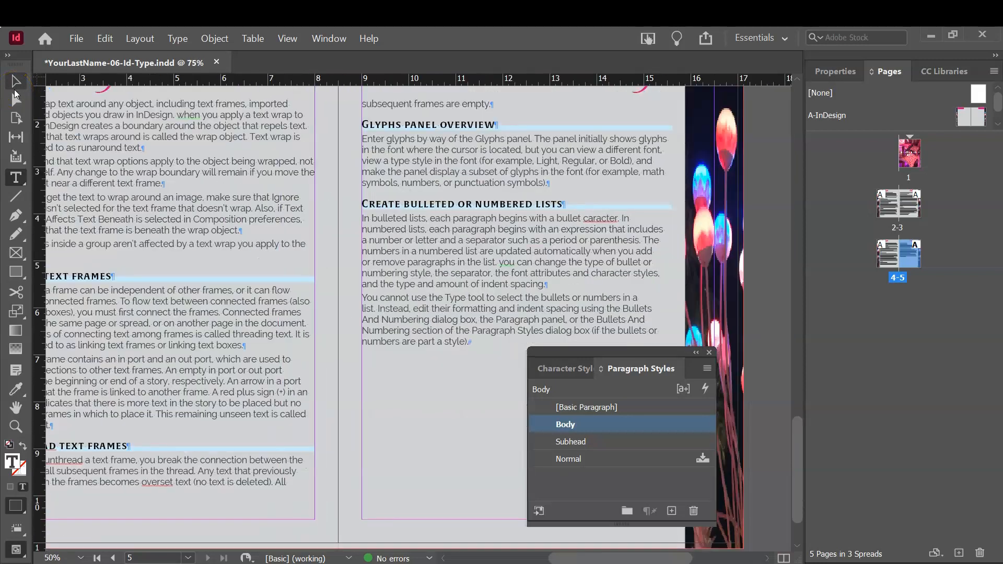
pyautogui.moveTo(626, 351); pyautogui.dragTo(853, 335)
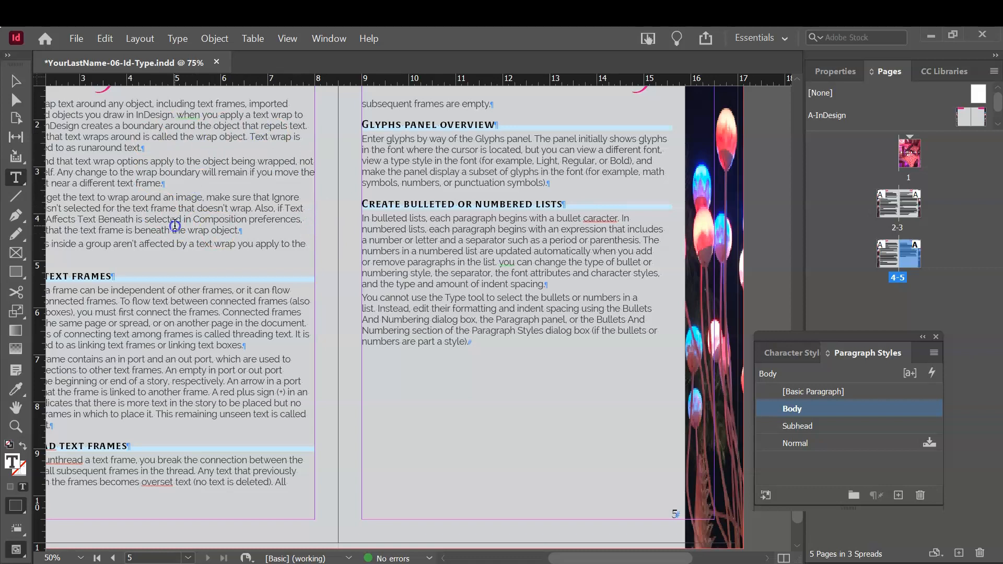
pyautogui.click(77, 39)
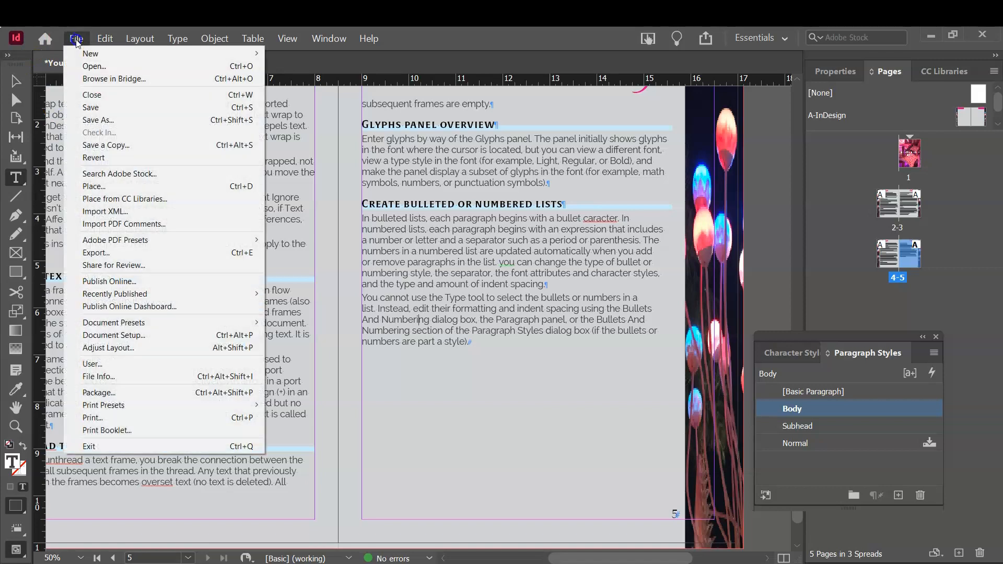
pyautogui.click(91, 109)
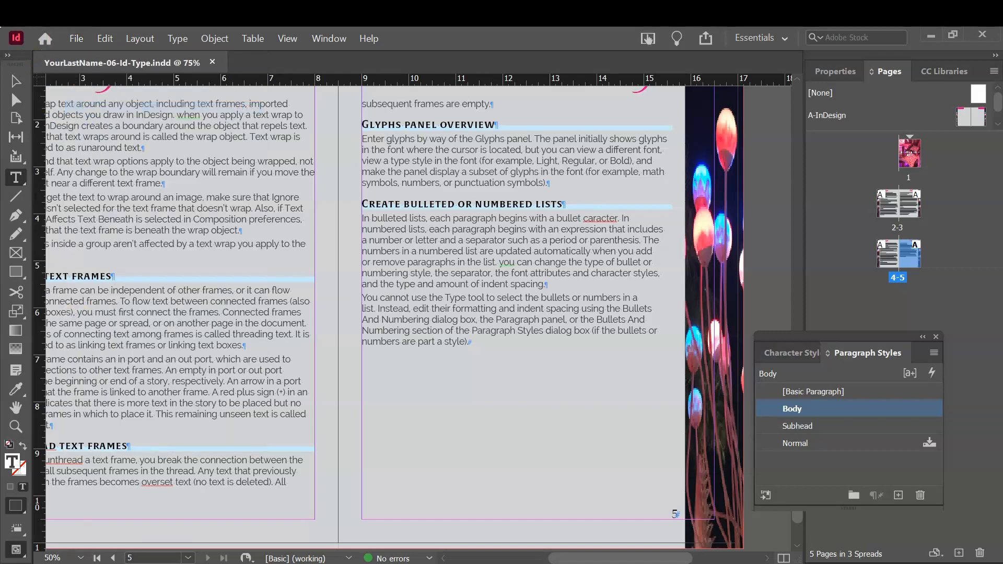
# Lower the top edge of page 2's text frame so it clears the InDesign title
pyautogui.scroll(8, 460, 496)
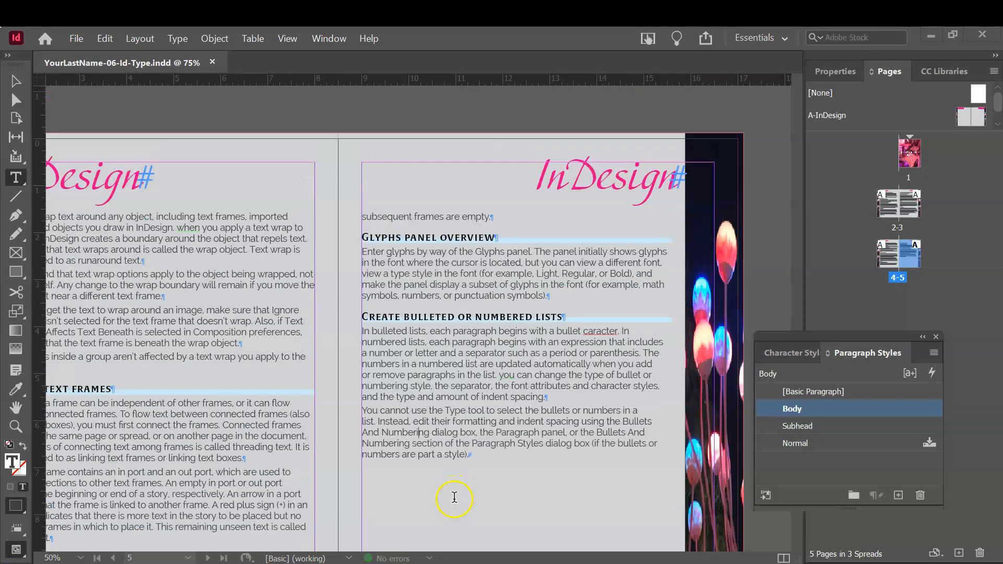
pyautogui.scroll(11, 461, 502)
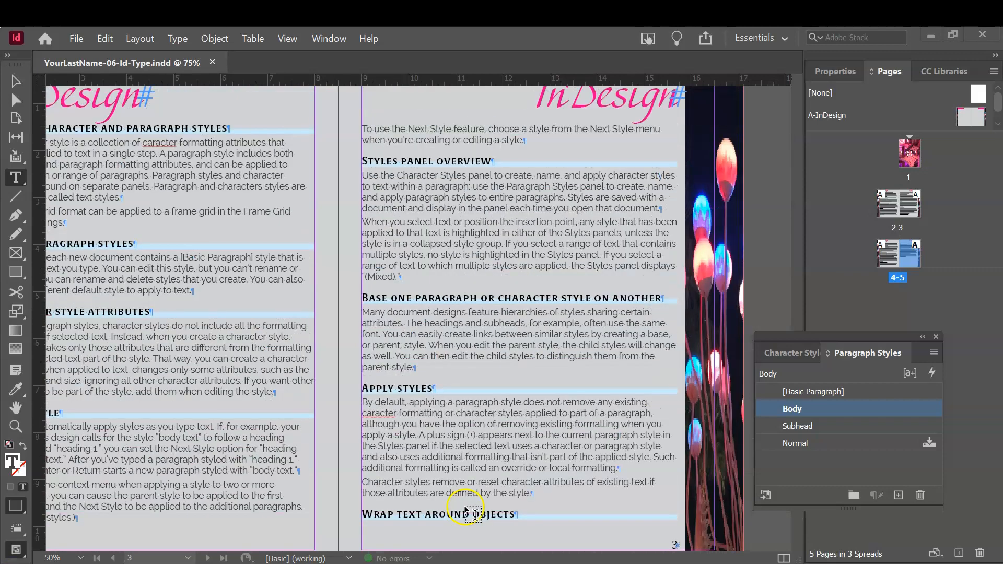
pyautogui.scroll(1, 459, 504)
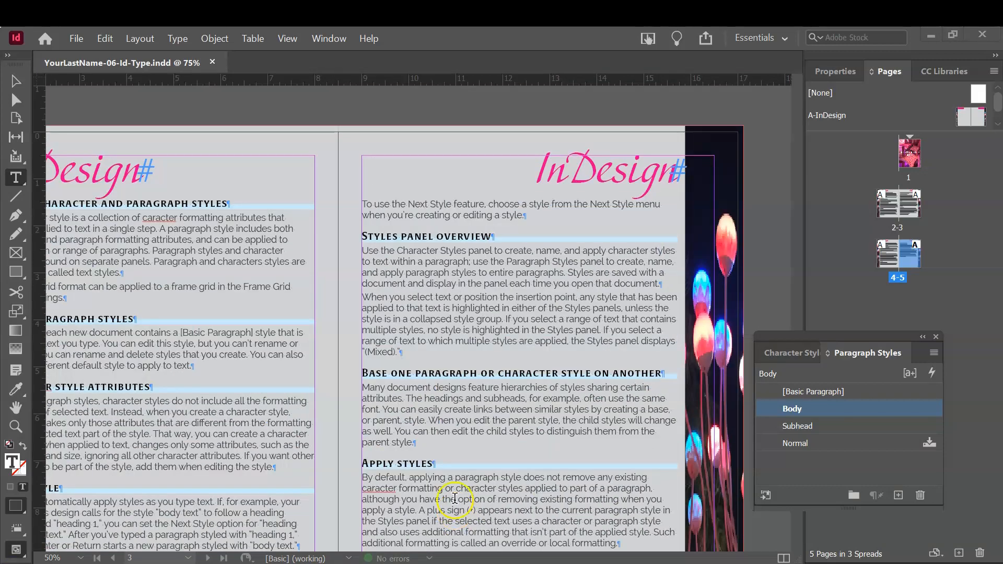
pyautogui.scroll(-2, 593, 373)
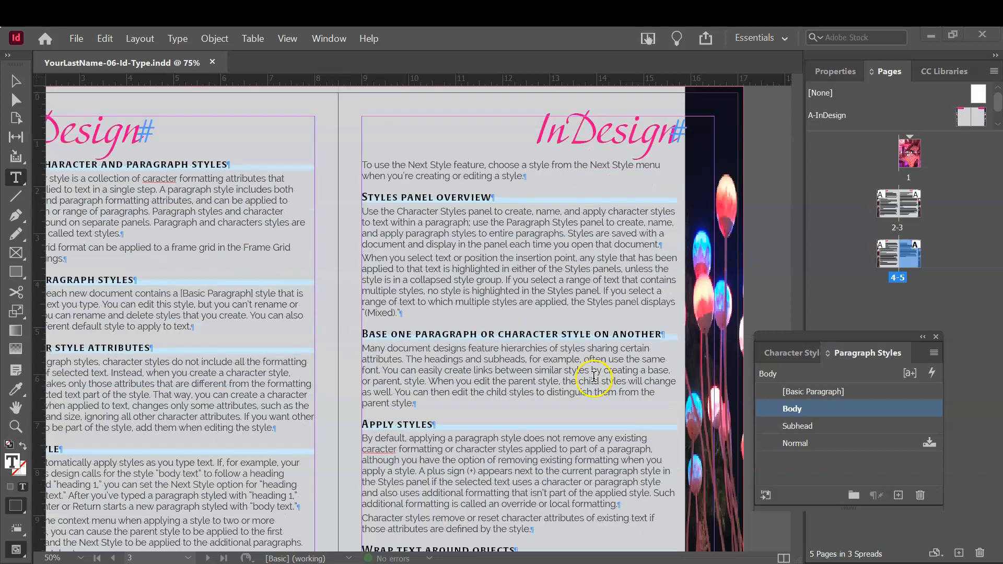
pyautogui.scroll(1, 590, 378)
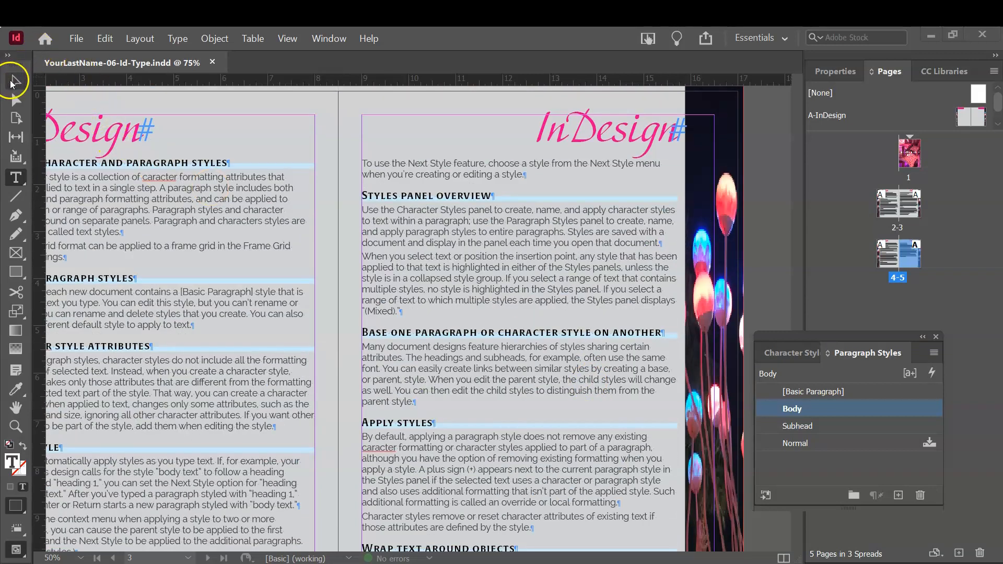
pyautogui.click(14, 82)
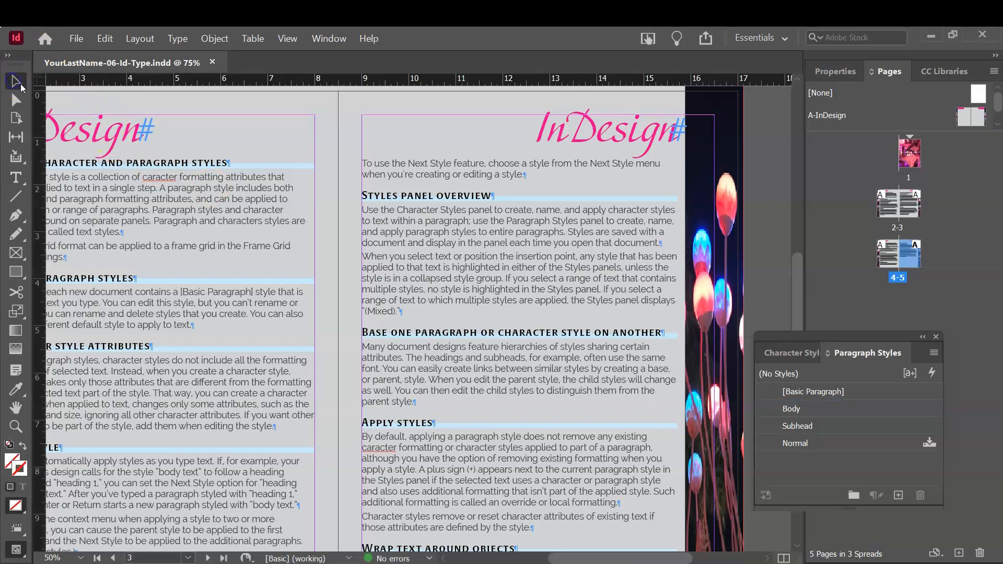
pyautogui.click(224, 194)
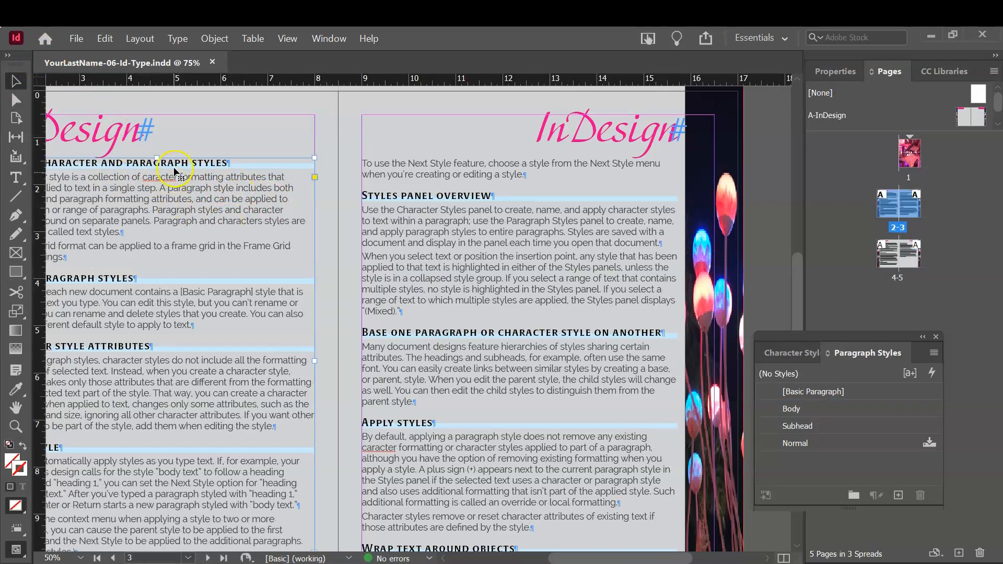
pyautogui.moveTo(156, 159); pyautogui.dragTo(155, 163)
# Drag the top edge of page 3's text frame down to match page 2
pyautogui.click(387, 164)
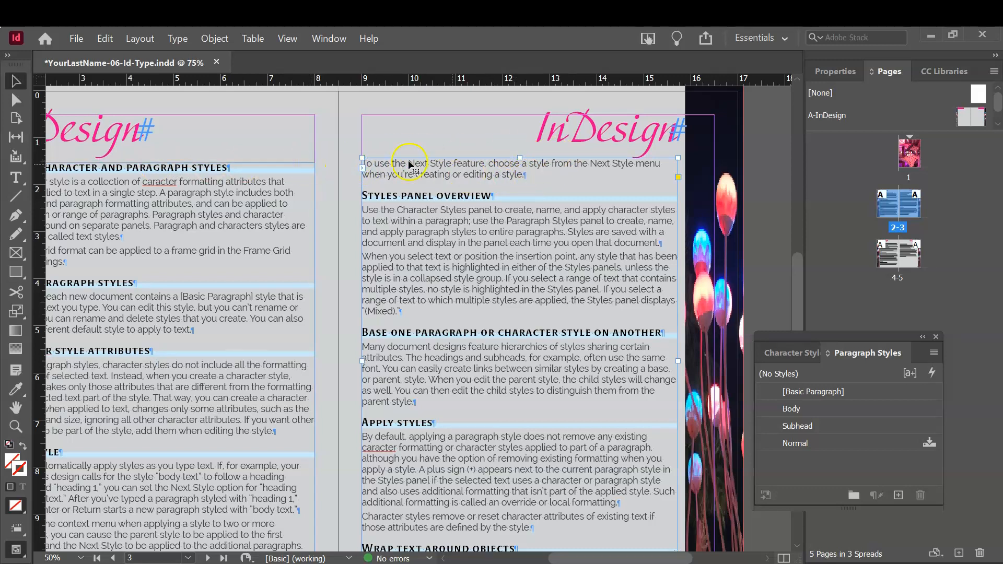
pyautogui.moveTo(517, 157); pyautogui.dragTo(520, 165)
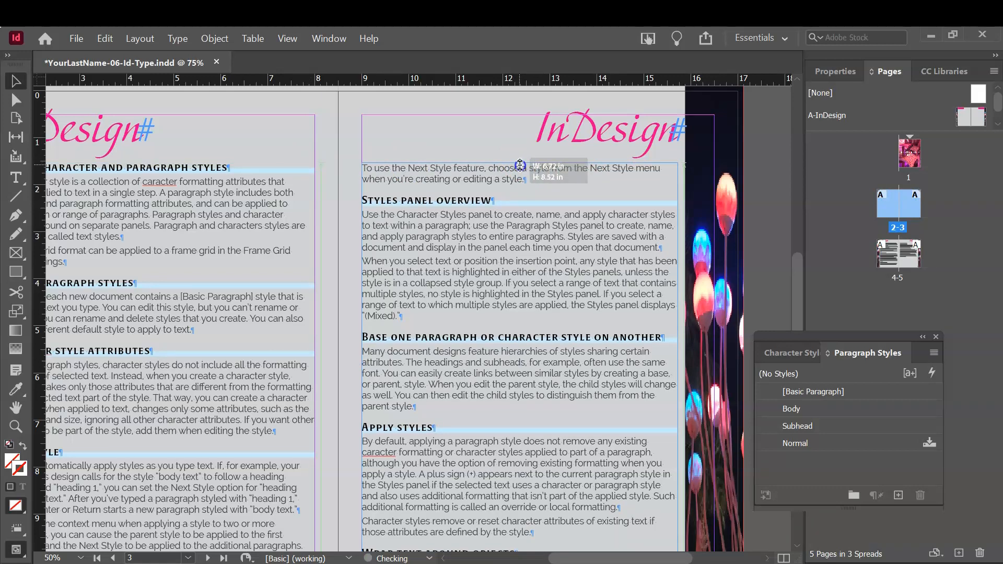
pyautogui.moveTo(520, 165); pyautogui.dragTo(519, 164)
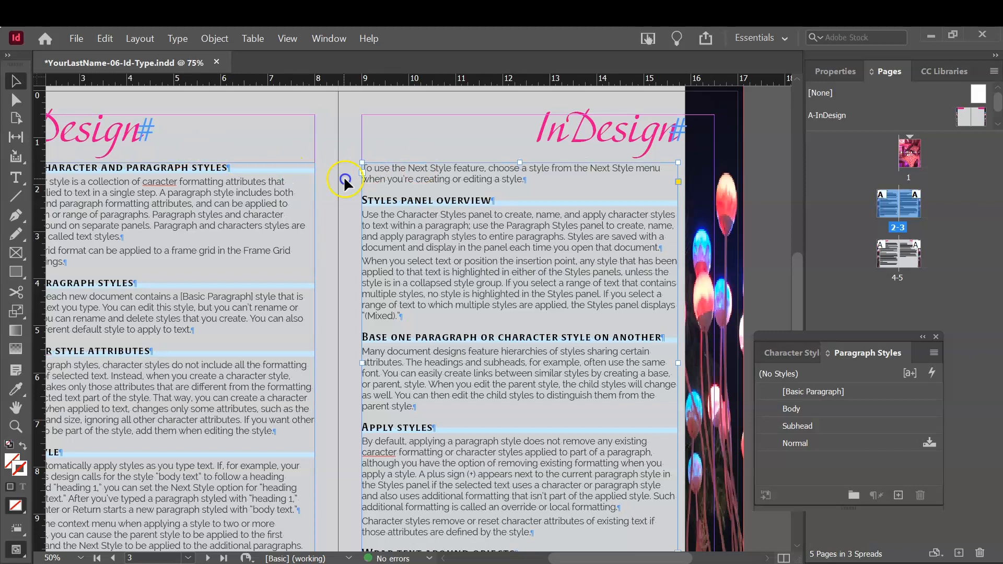
pyautogui.scroll(-1, 397, 342)
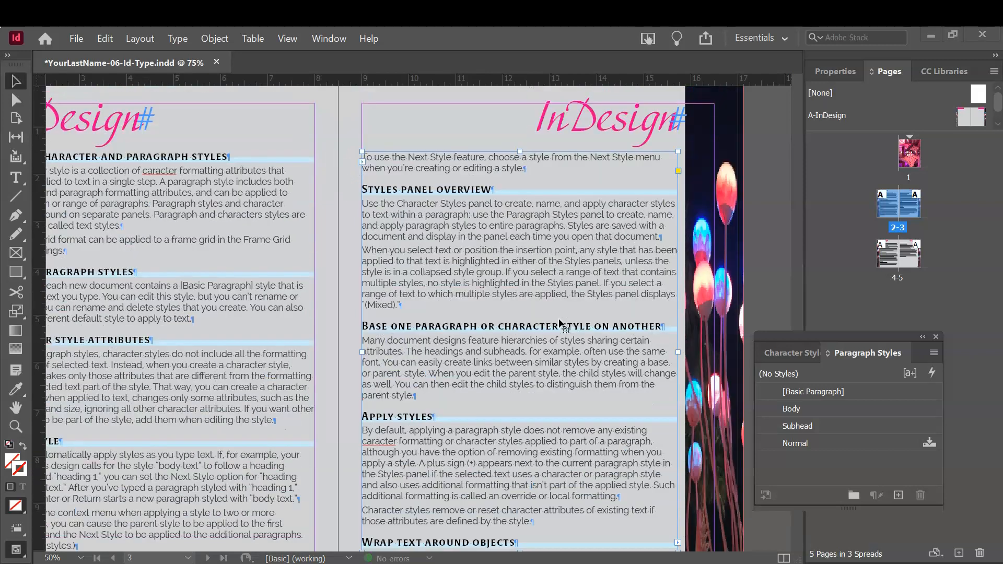
pyautogui.scroll(3, 561, 326)
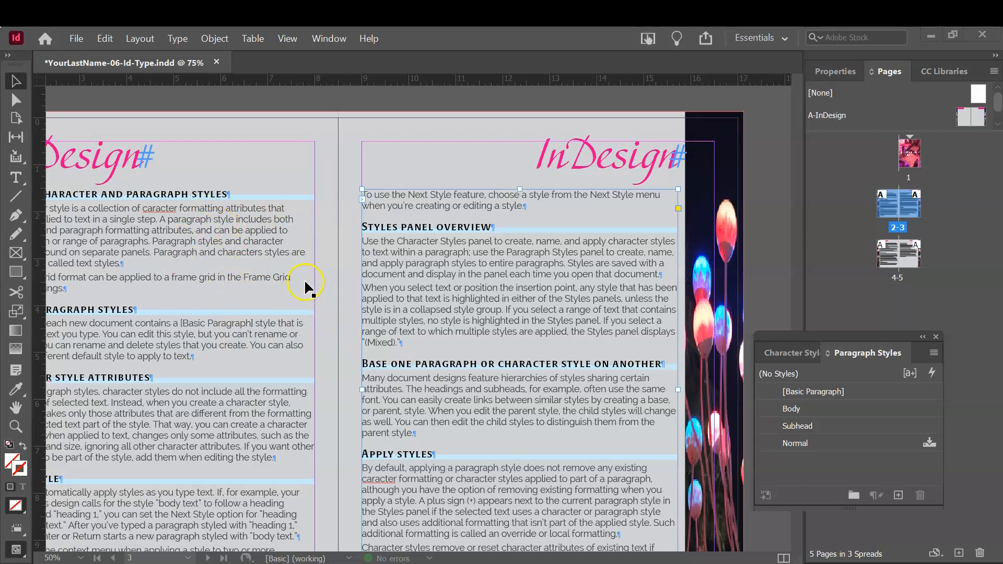
# Deselect the frame and save the document
pyautogui.click(284, 101)
pyautogui.click(77, 39)
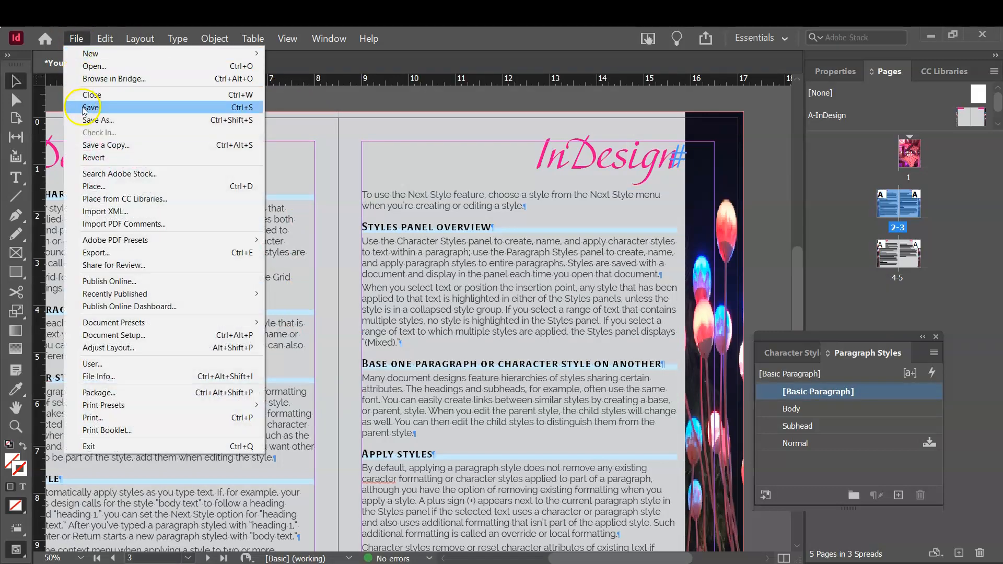
pyautogui.click(84, 109)
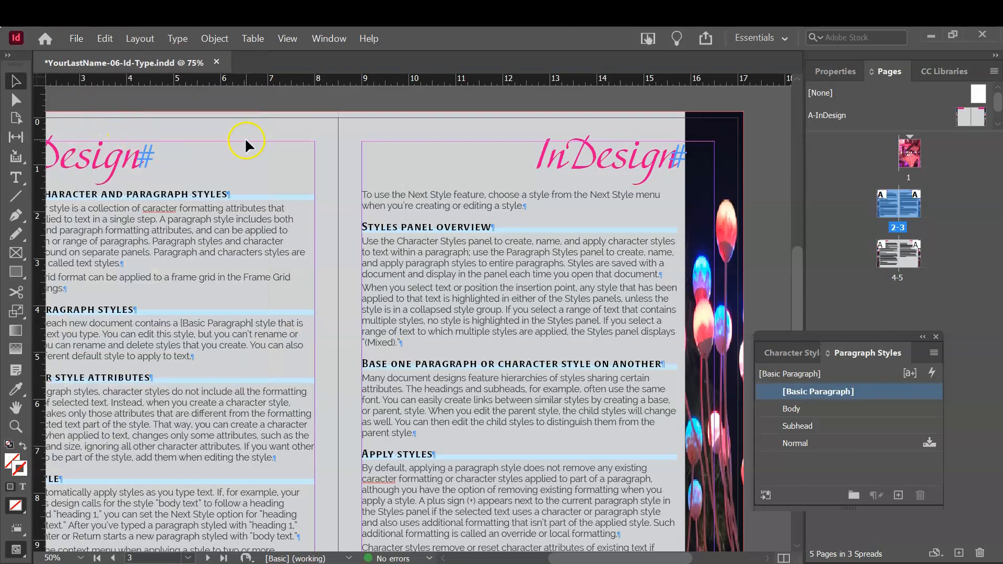
pyautogui.moveTo(244, 138); pyautogui.dragTo(374, 119)
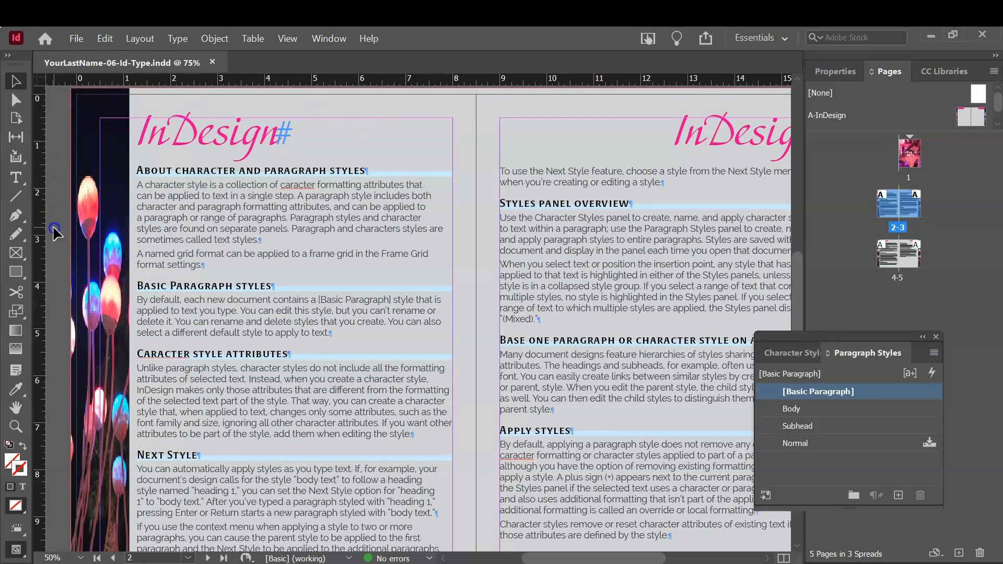
# Draw an empty 2.75 x 2 in rectangle frame over page 2's first text column
pyautogui.click(15, 254)
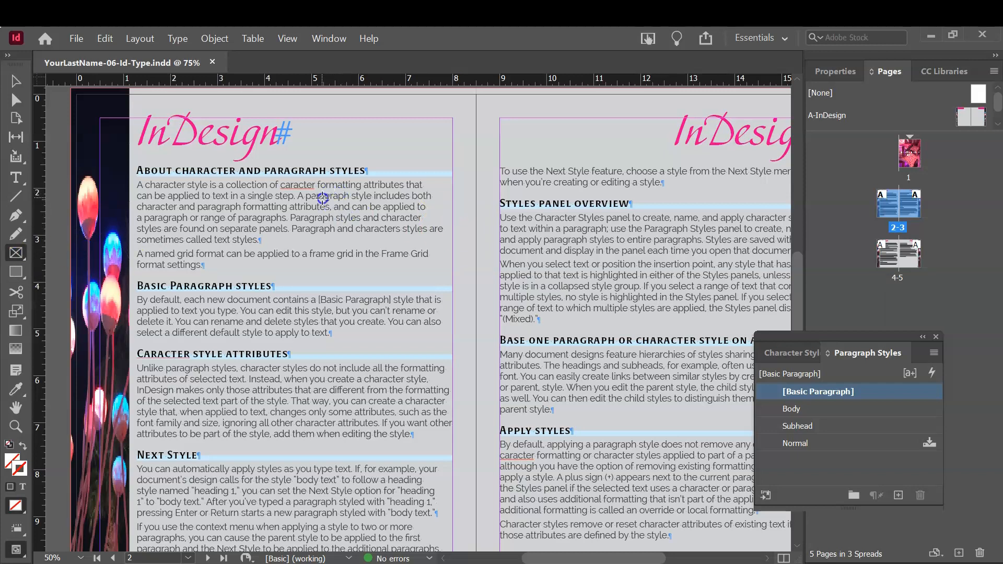
pyautogui.moveTo(323, 198); pyautogui.dragTo(451, 293)
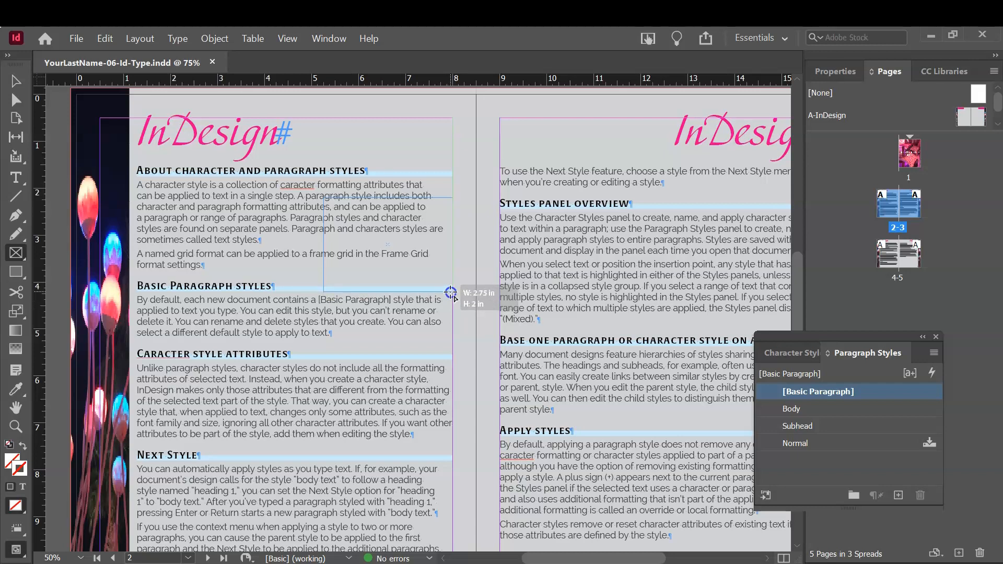
pyautogui.moveTo(451, 292); pyautogui.dragTo(451, 292)
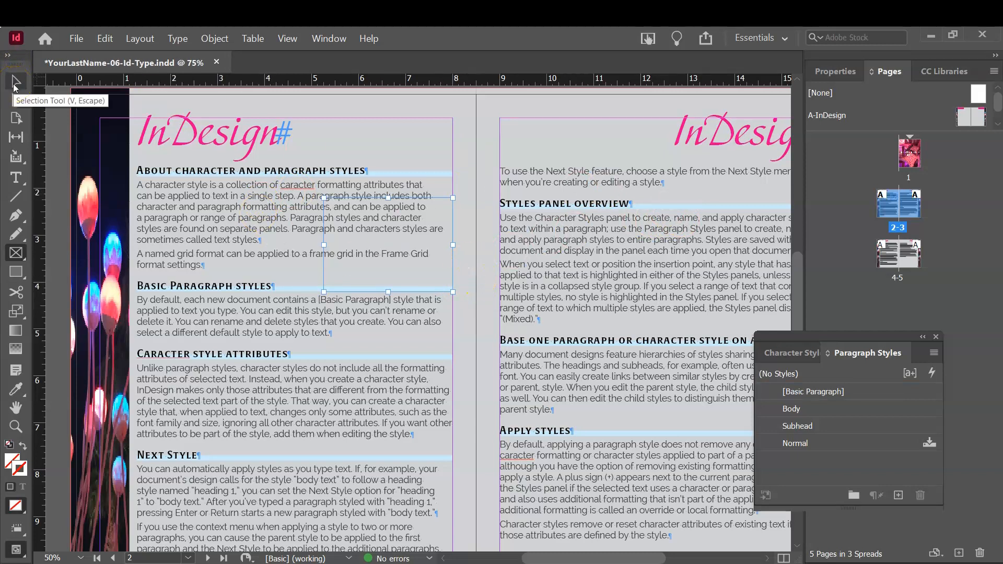
pyautogui.click(15, 87)
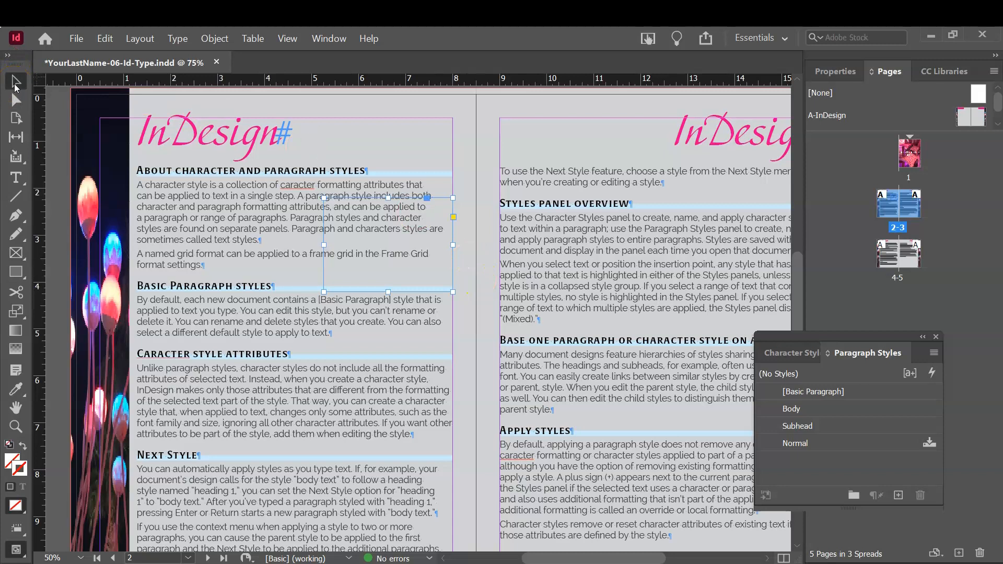
pyautogui.click(77, 38)
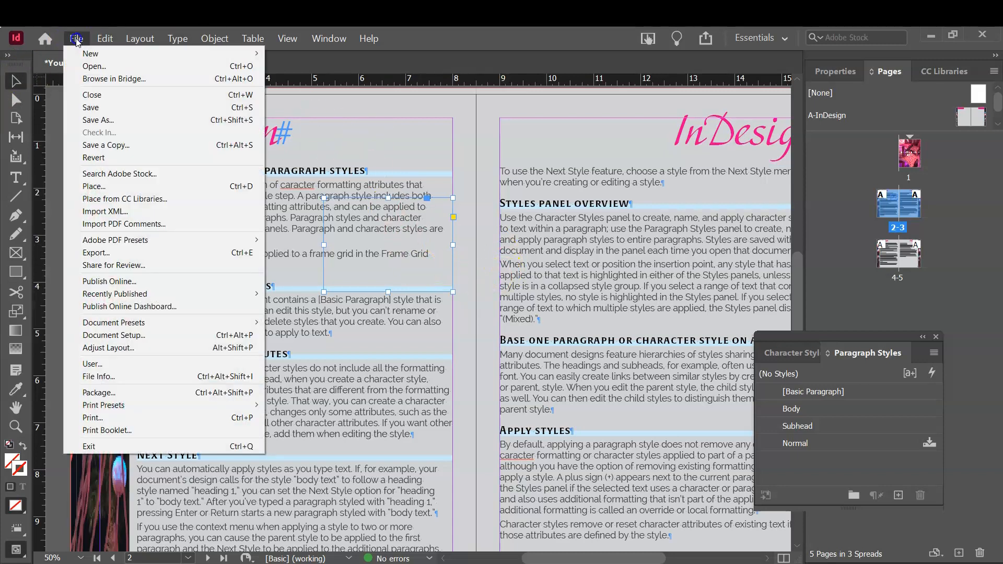
# Place IMG_9314.JPG from the AdobeDesignSuite > PhotoLibrary folder
pyautogui.click(134, 186)
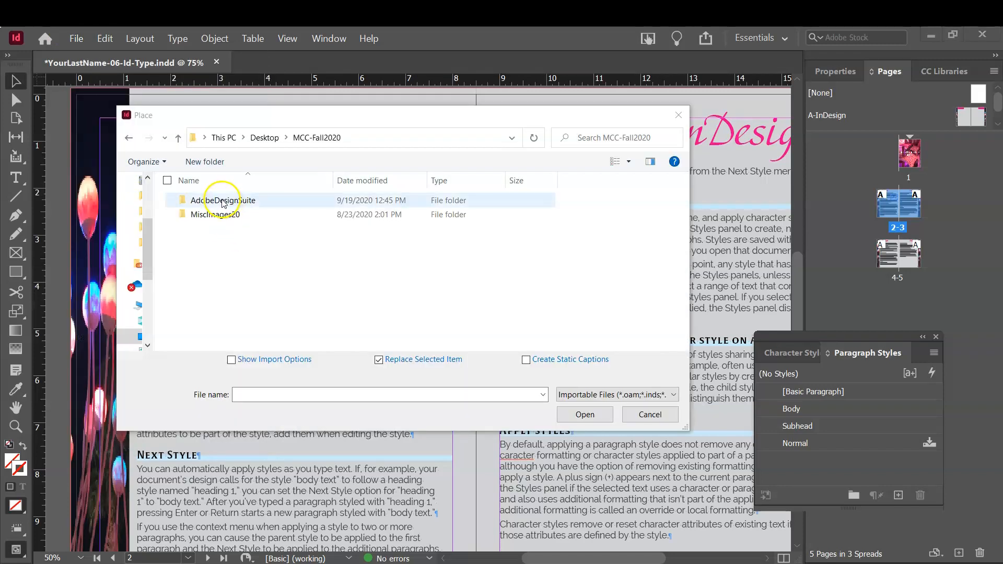
pyautogui.doubleClick(223, 201)
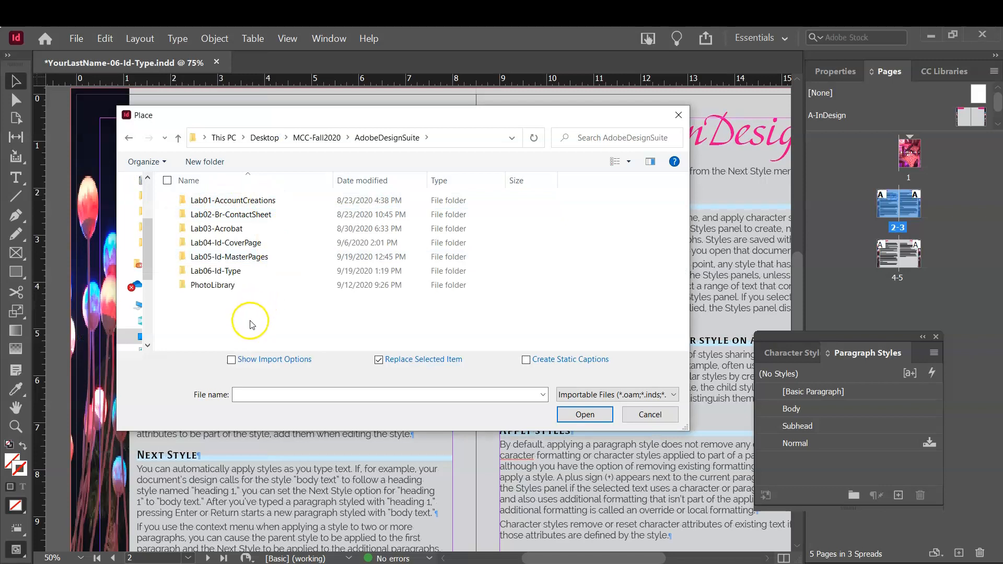
pyautogui.doubleClick(221, 285)
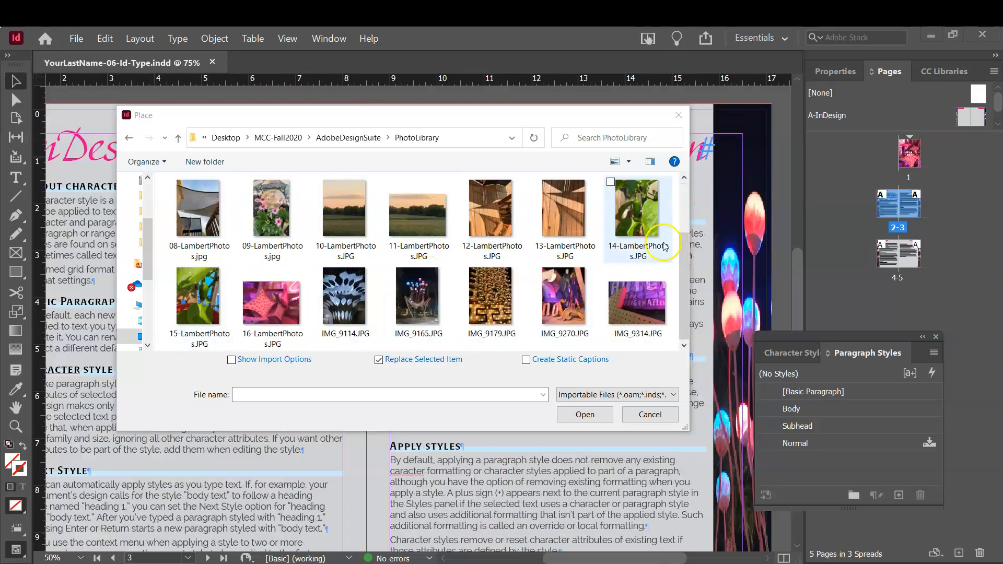
pyautogui.click(631, 303)
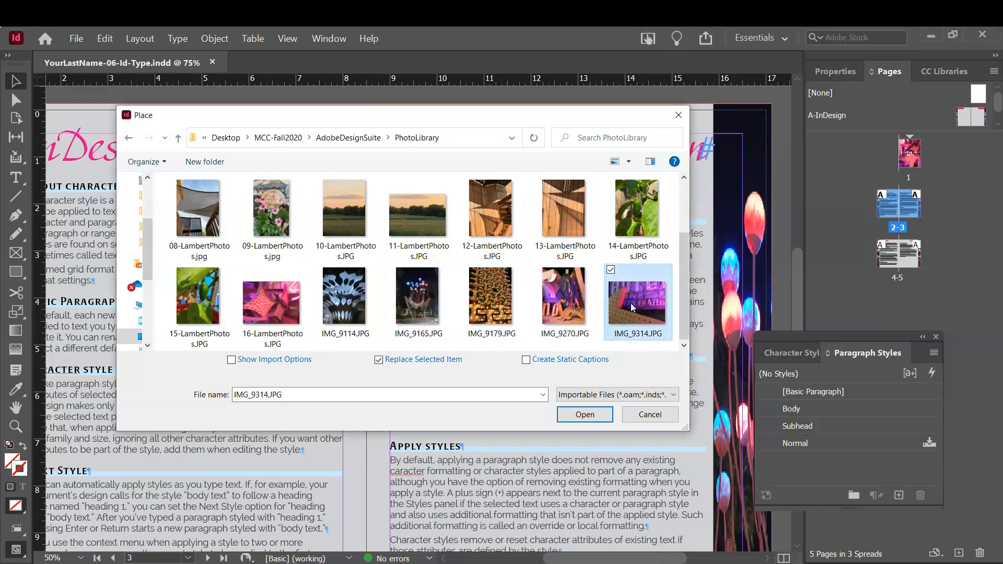
pyautogui.click(585, 414)
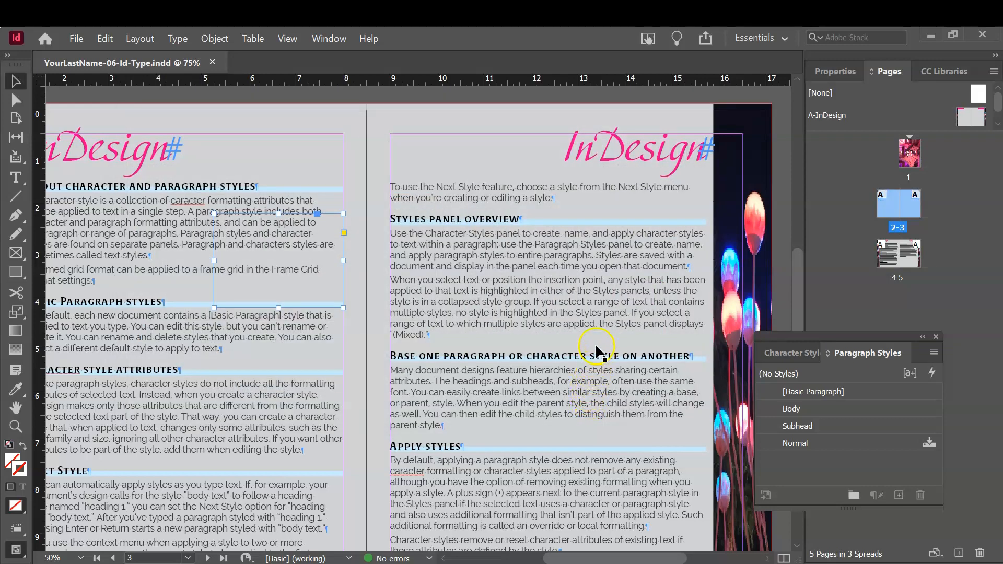
# Drop the neon photo into the empty frame and apply Fill Frame Proportionally
pyautogui.click(334, 220)
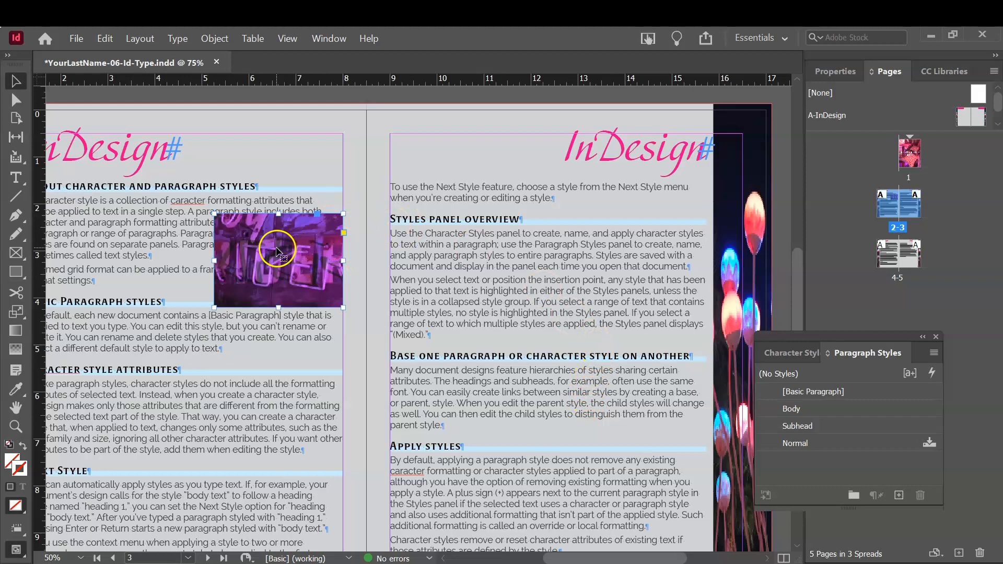
pyautogui.click(212, 41)
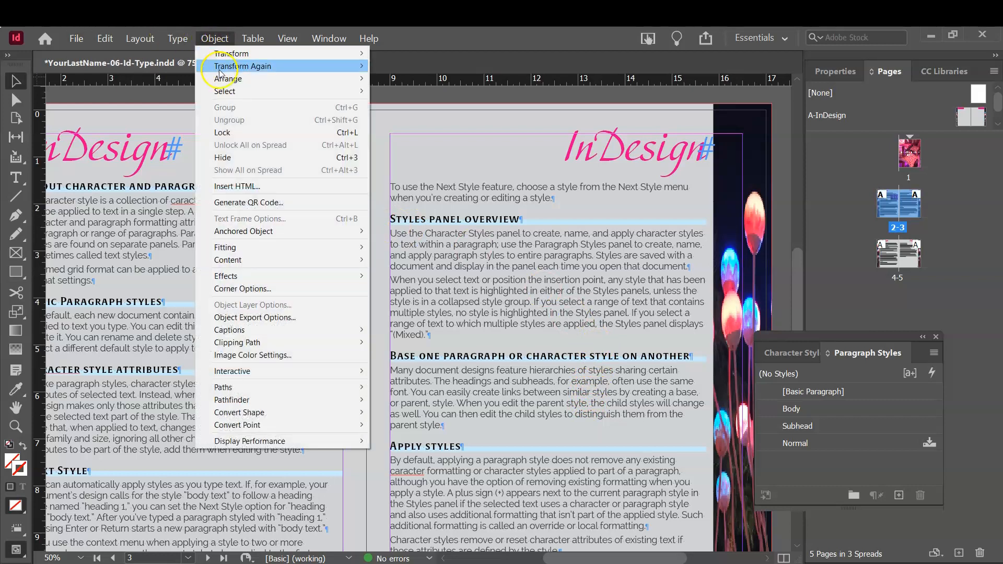
pyautogui.moveTo(252, 248)
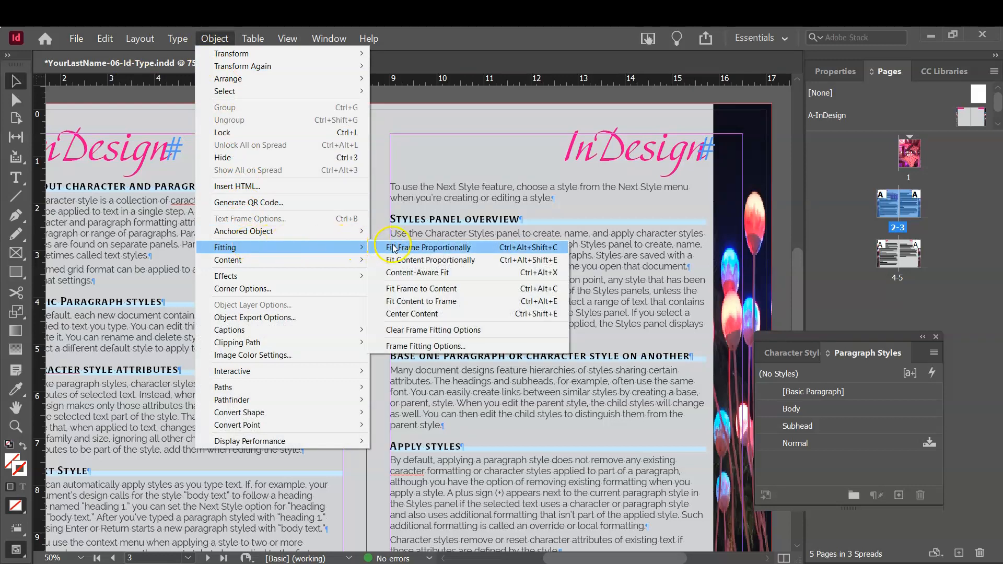
pyautogui.click(408, 250)
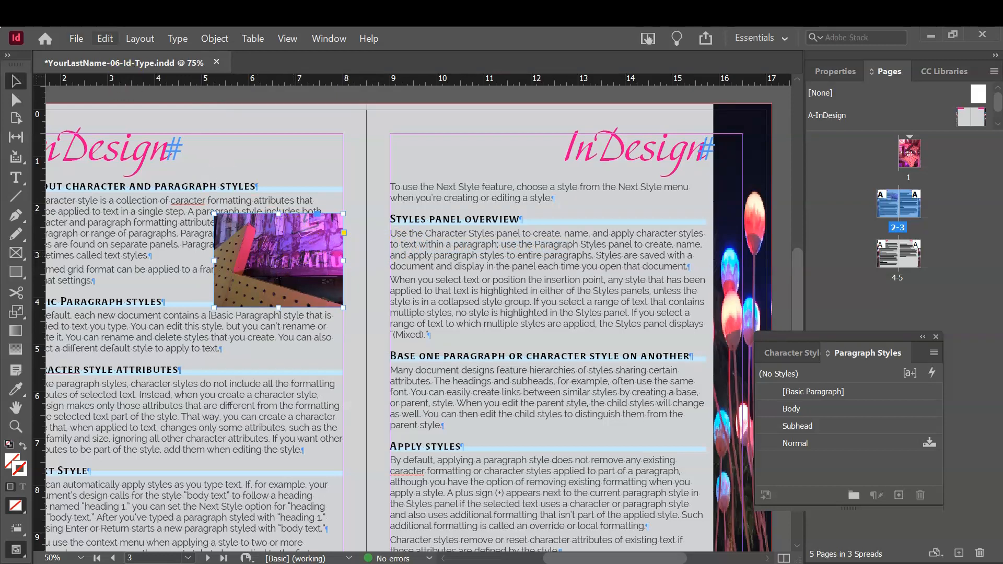
# Save the document and zoom in on the placed photo
pyautogui.click(73, 39)
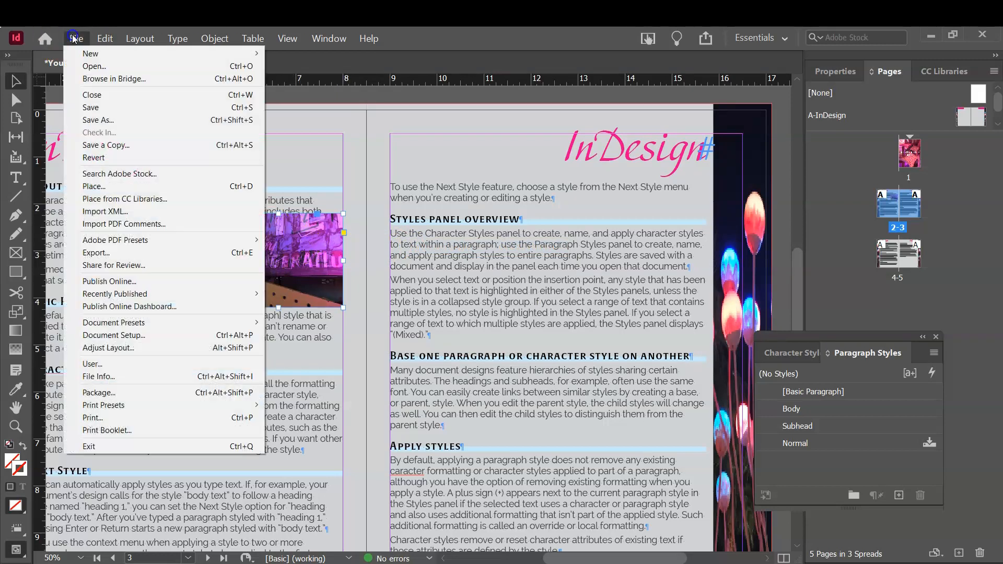
pyautogui.click(79, 107)
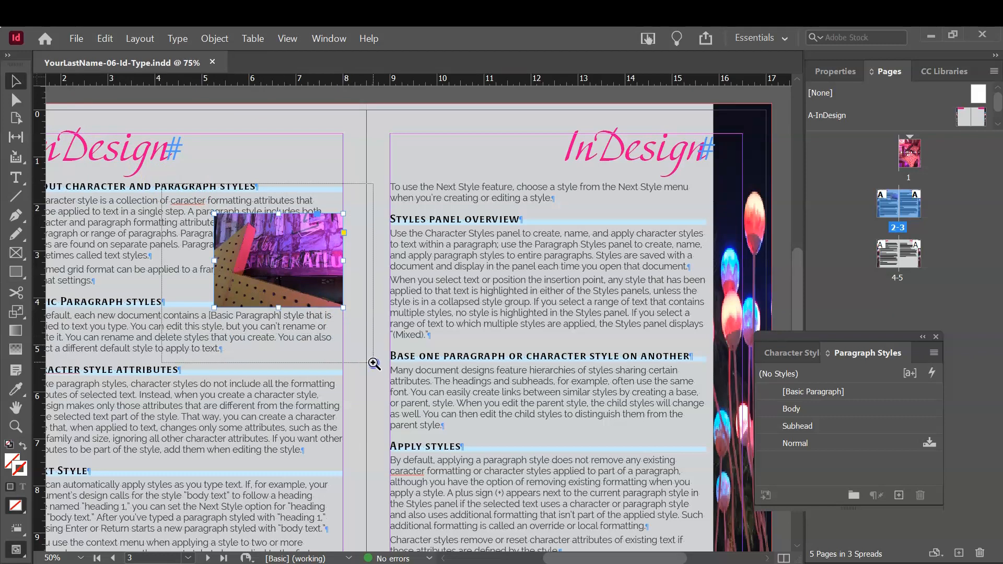
pyautogui.moveTo(162, 183); pyautogui.dragTo(394, 377)
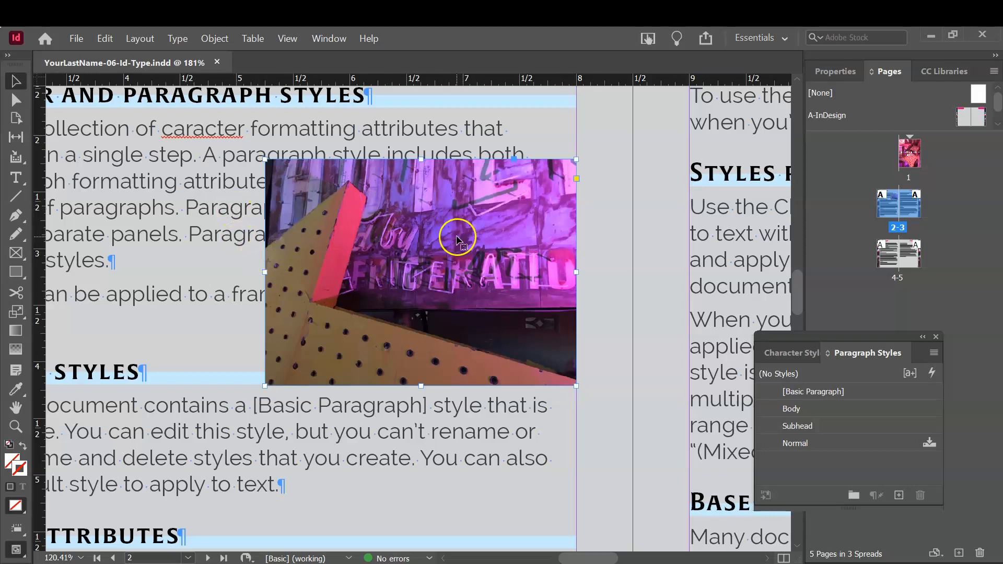
# Apply Wrap around bounding box to the neon photo in the Properties panel
pyautogui.click(829, 75)
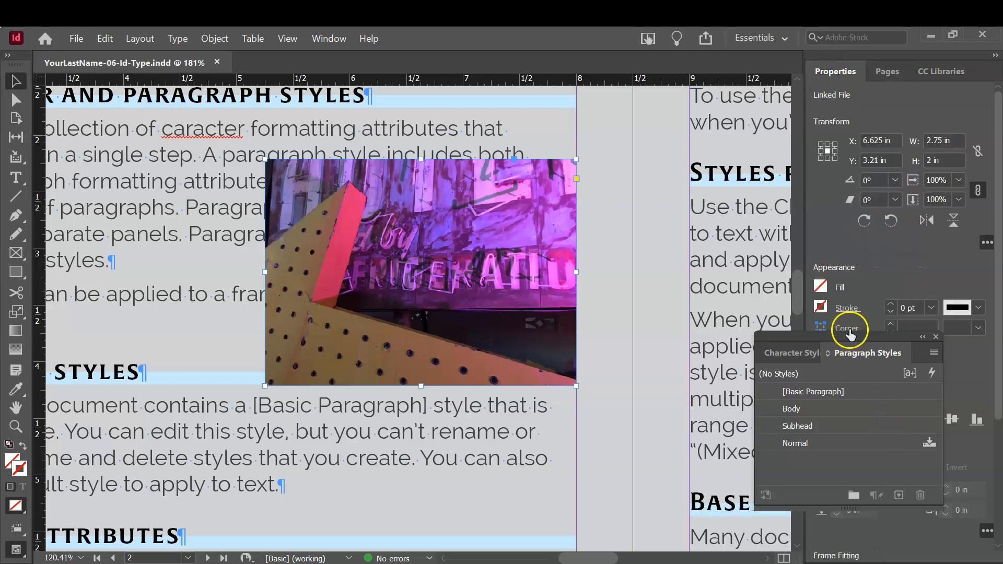
pyautogui.moveTo(850, 336); pyautogui.dragTo(699, 368)
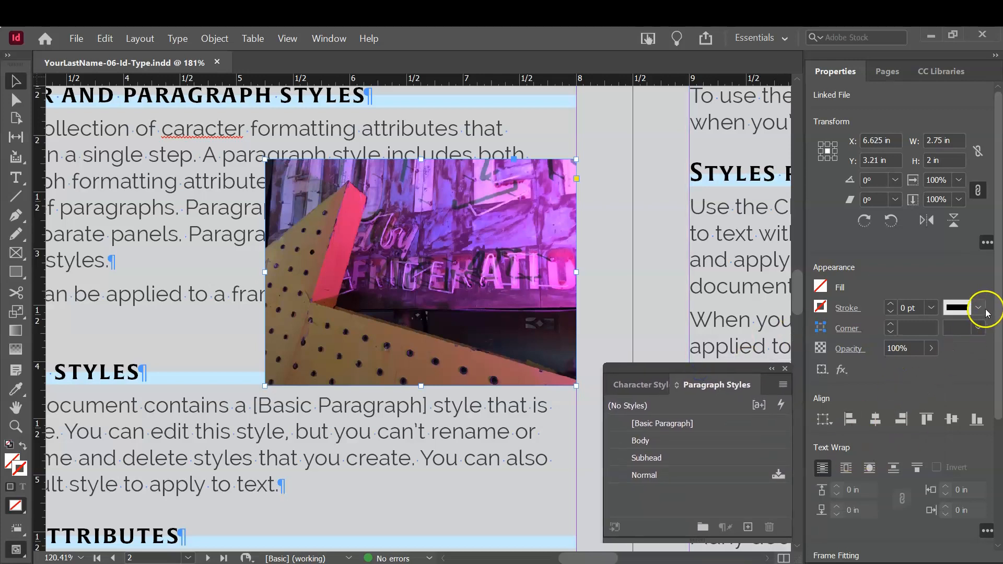
pyautogui.moveTo(996, 303); pyautogui.dragTo(999, 408)
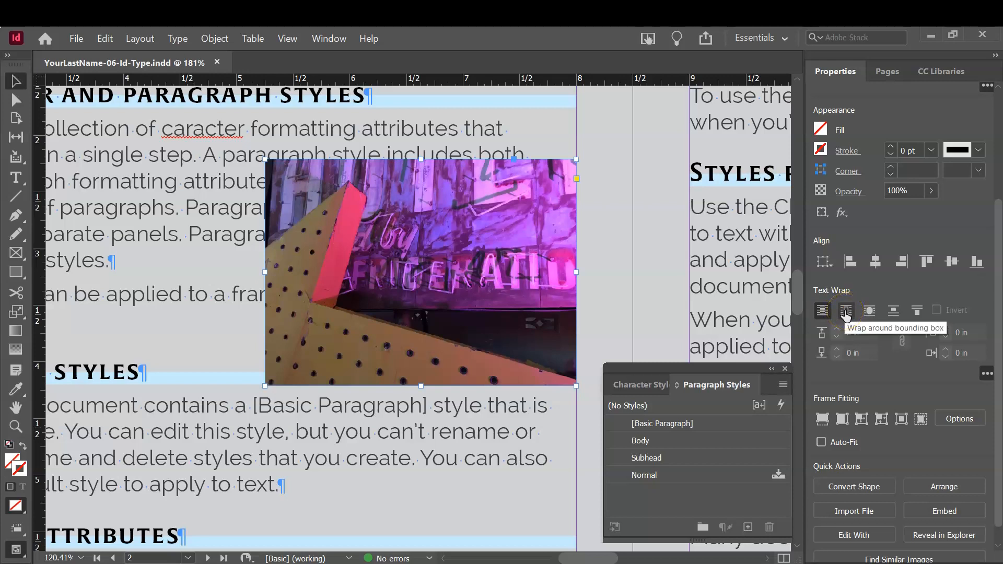
pyautogui.click(845, 312)
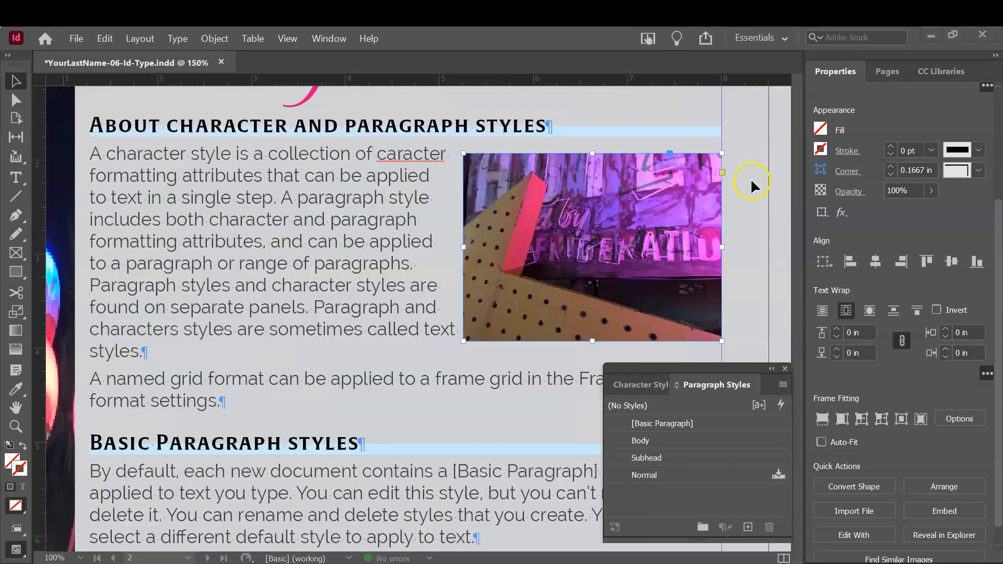
# Unlink the text wrap offsets and raise the side offset to 0.25 in
pyautogui.hotkey('ctrl', '-')
pyautogui.moveTo(675, 186); pyautogui.dragTo(565, 276)
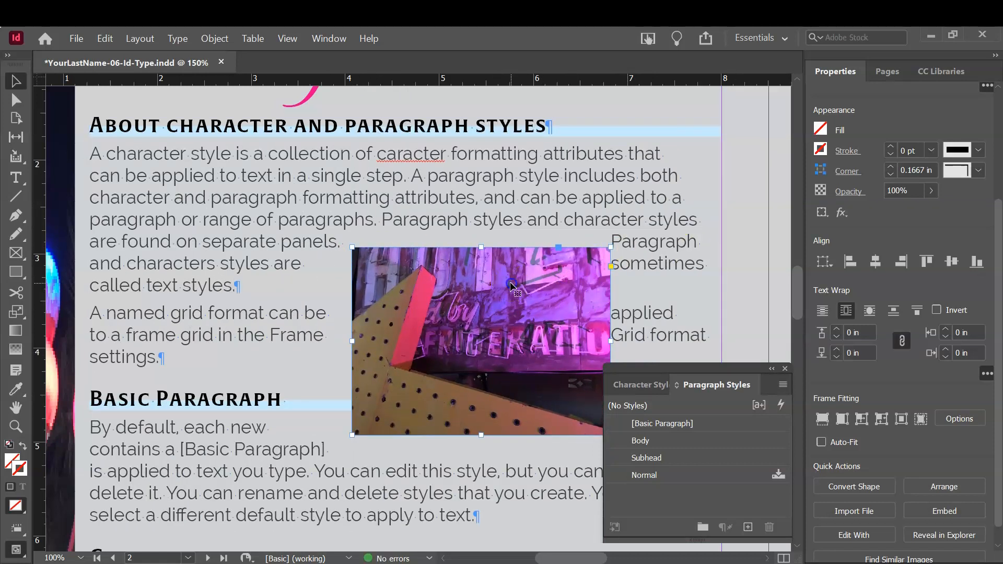
pyautogui.hotkey('ctrl', 'z')
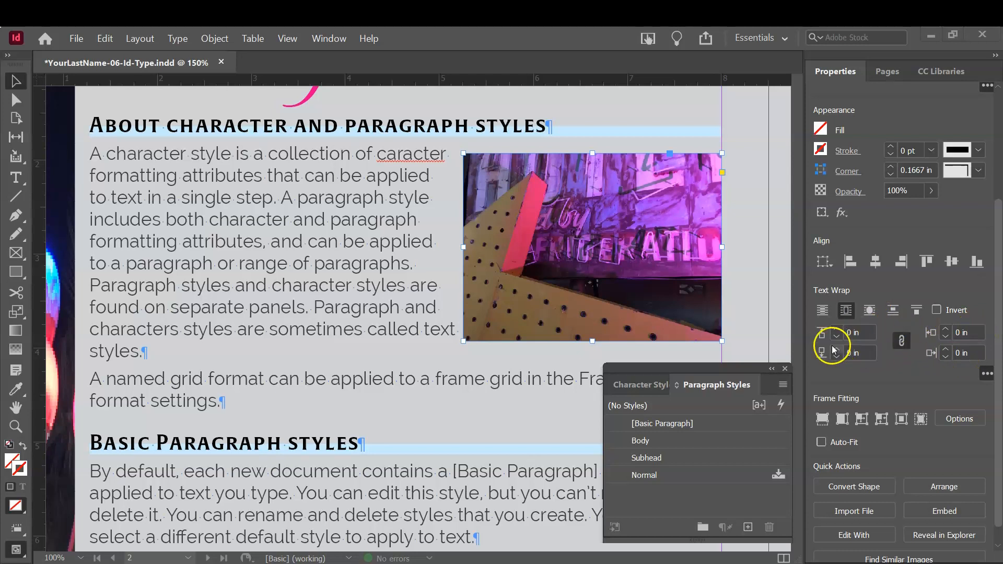
pyautogui.click(903, 341)
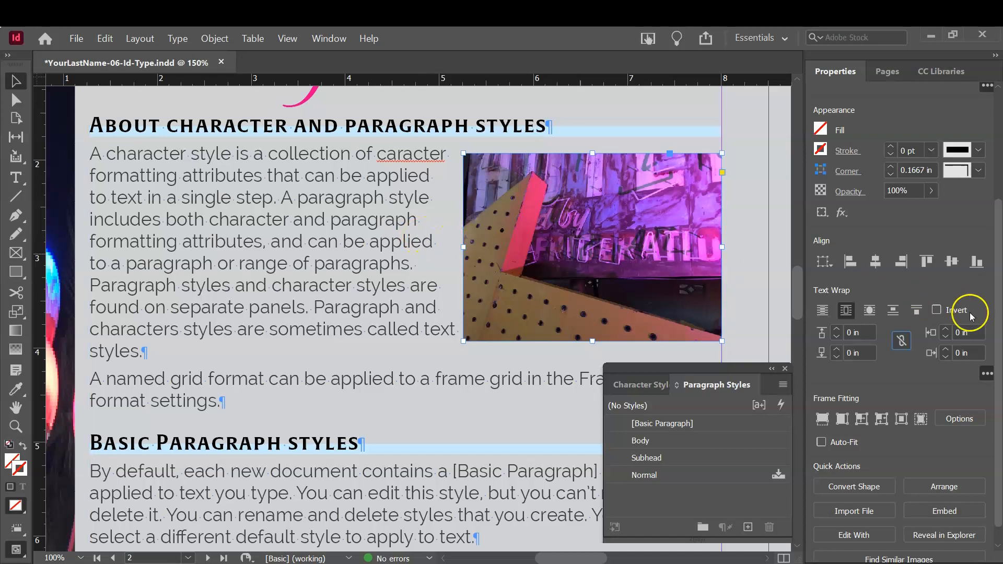
pyautogui.click(945, 330)
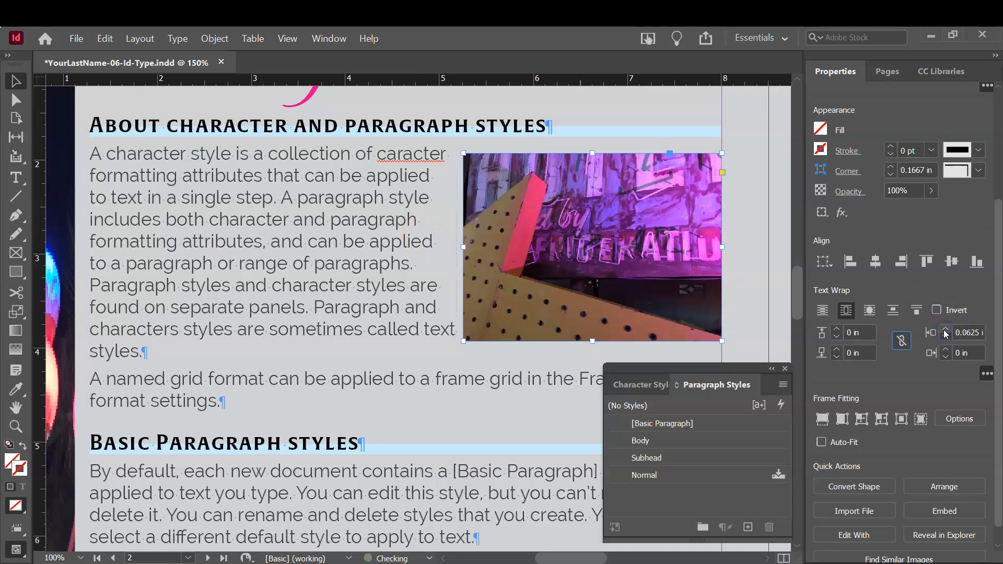
pyautogui.click(945, 330)
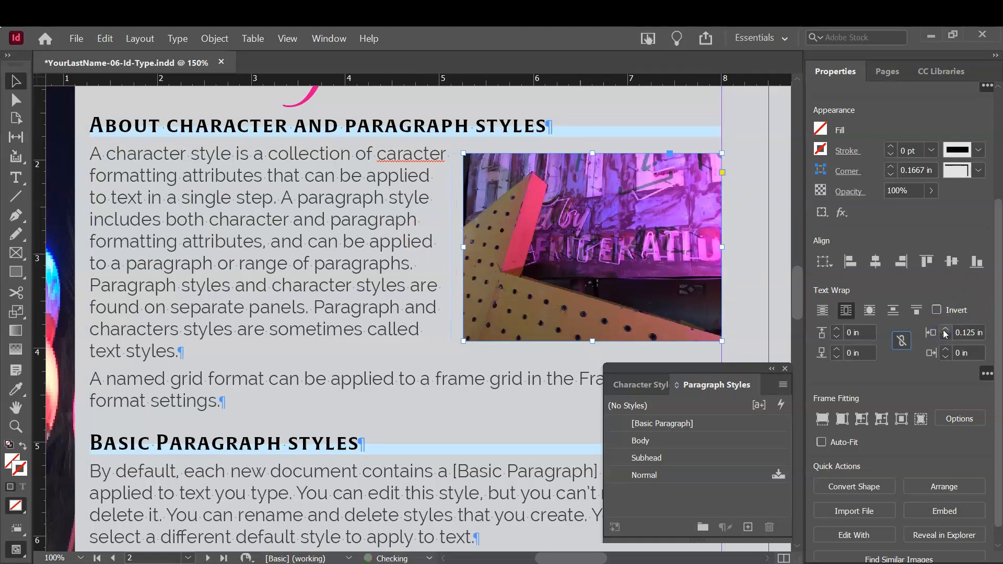
pyautogui.click(944, 330)
pyautogui.click(944, 330)
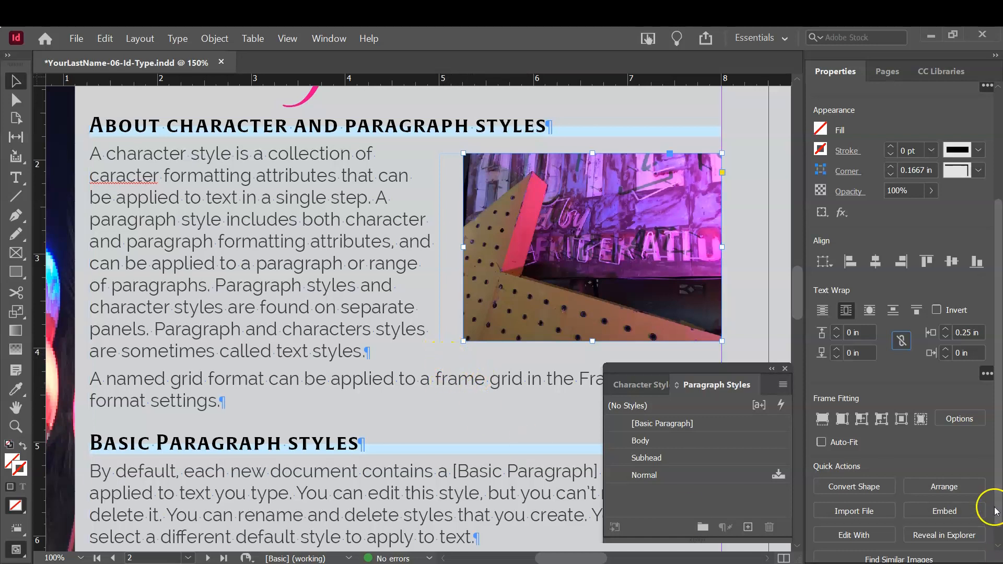
# Raise the bottom wrap offset below the photo to 0.25 in
pyautogui.click(837, 351)
pyautogui.click(837, 351)
pyautogui.click(837, 350)
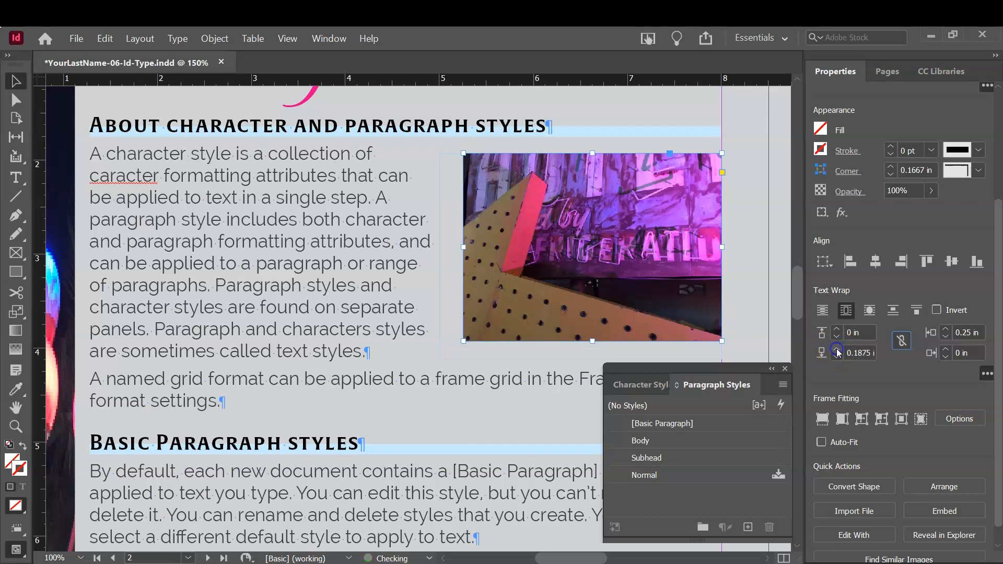
pyautogui.click(837, 350)
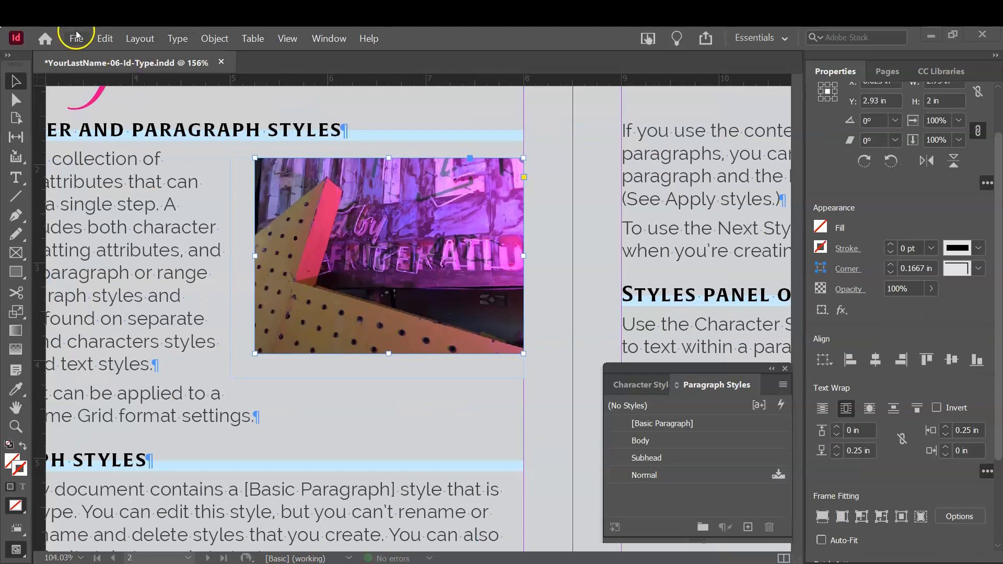
# Save, then give the photo frame a [Black] stroke of 4 pt
pyautogui.click(76, 38)
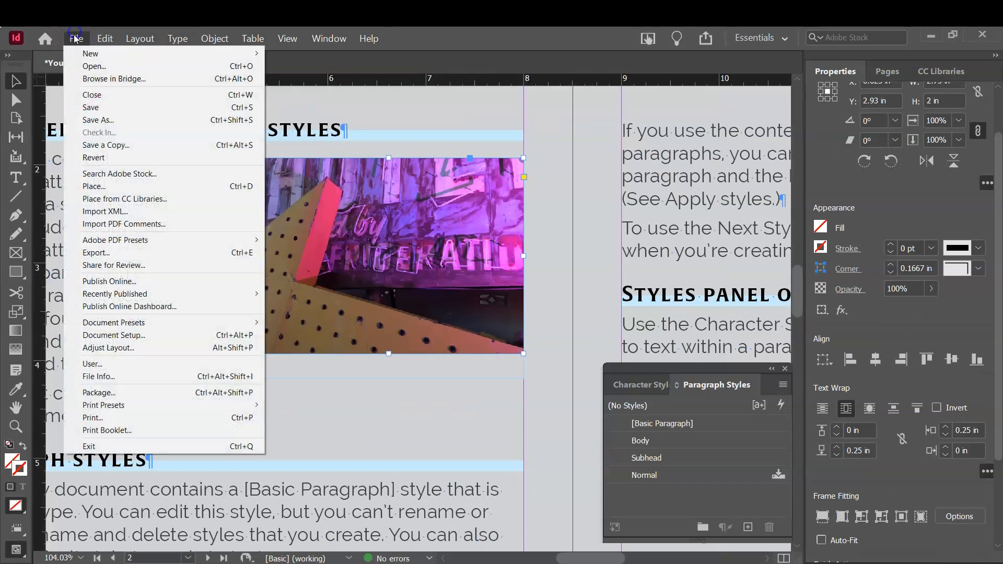
pyautogui.click(104, 107)
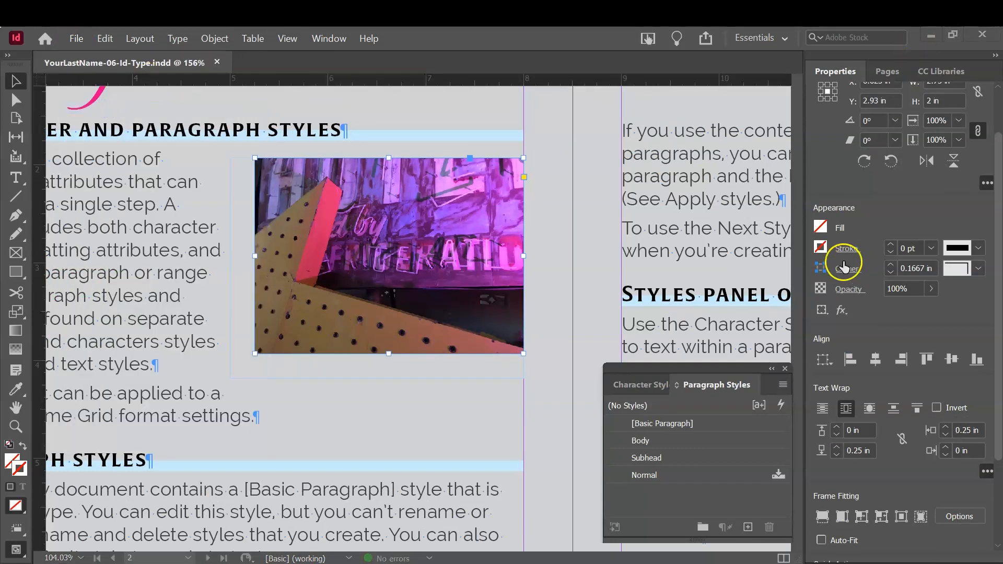
pyautogui.click(820, 248)
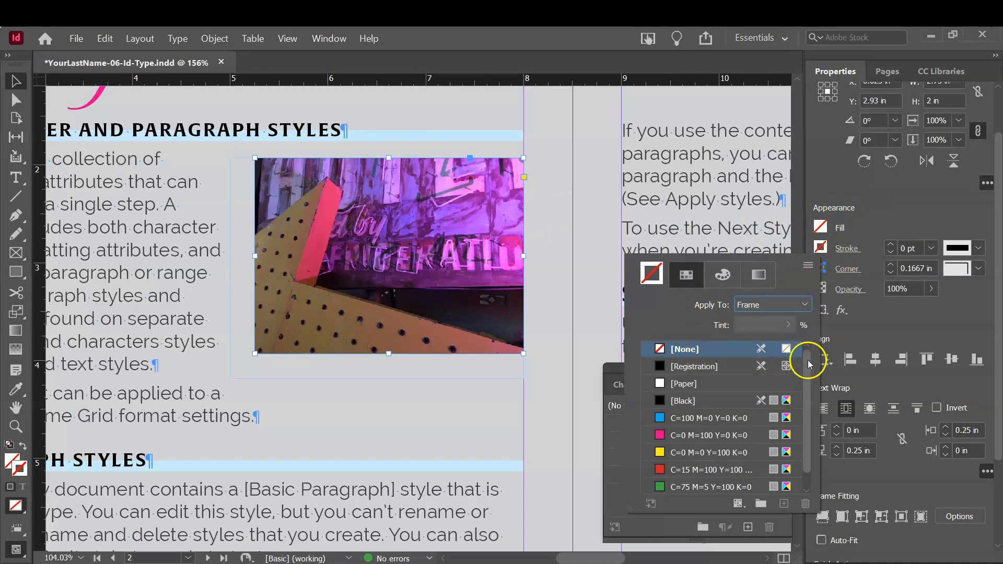
pyautogui.click(688, 401)
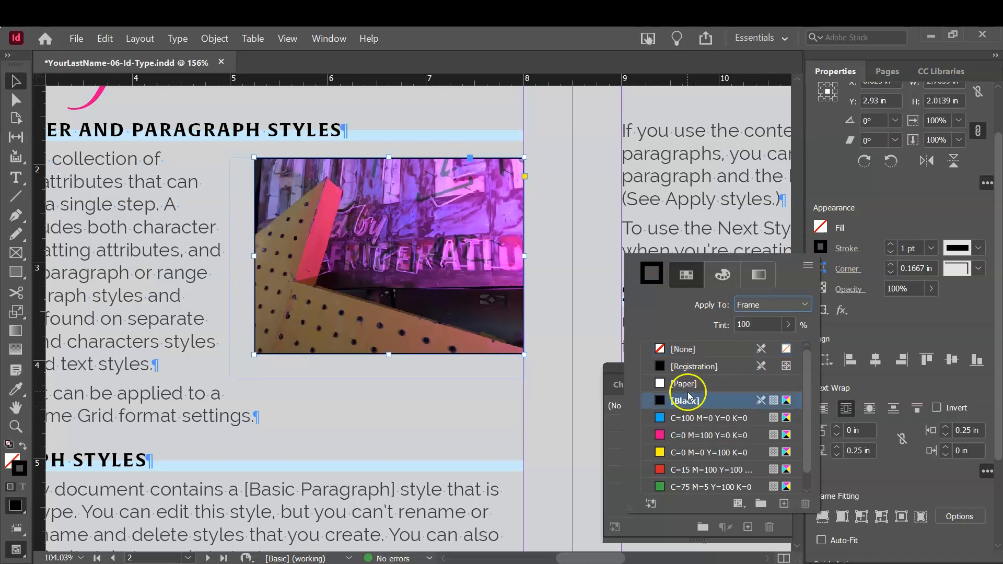
pyautogui.click(876, 229)
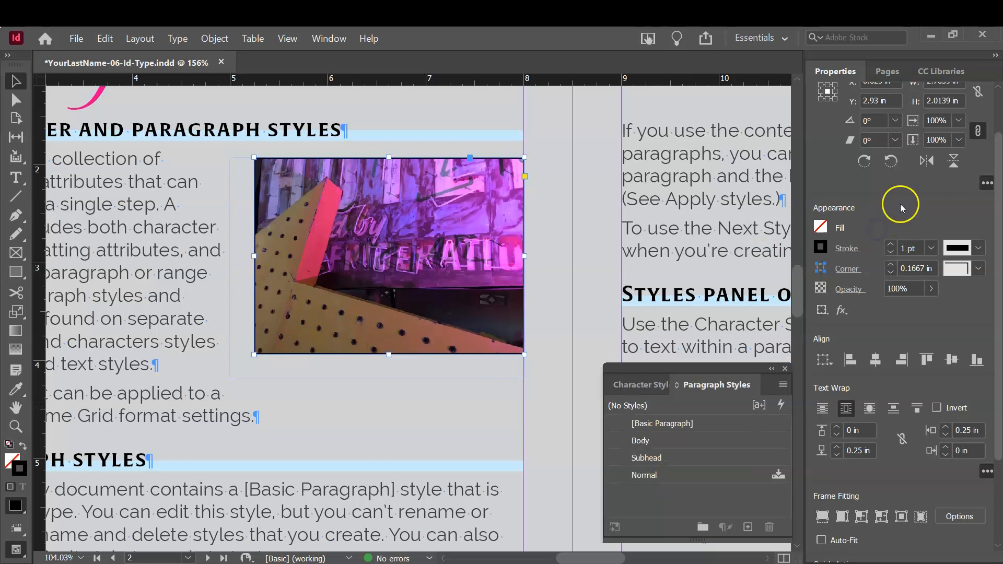
pyautogui.click(888, 245)
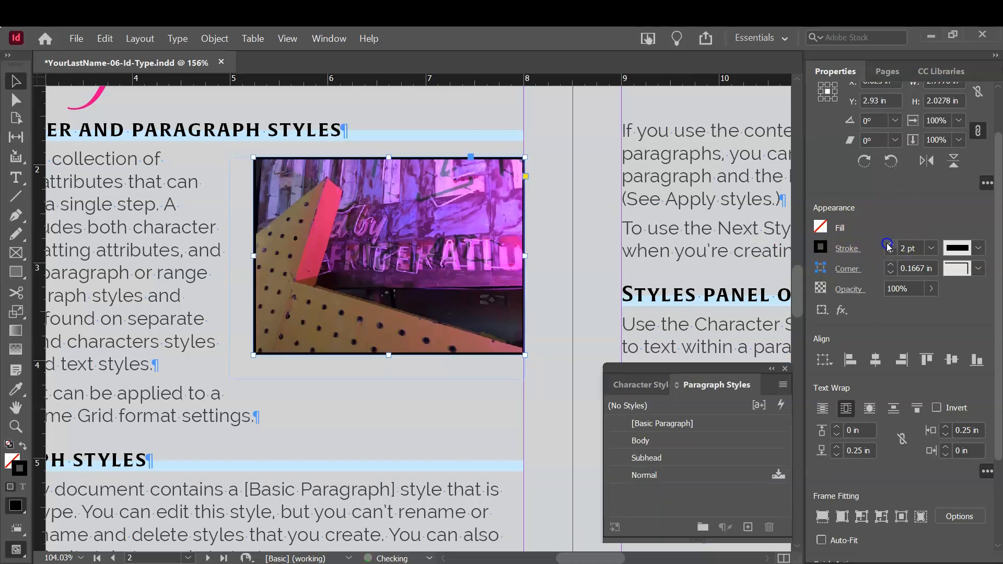
pyautogui.click(889, 244)
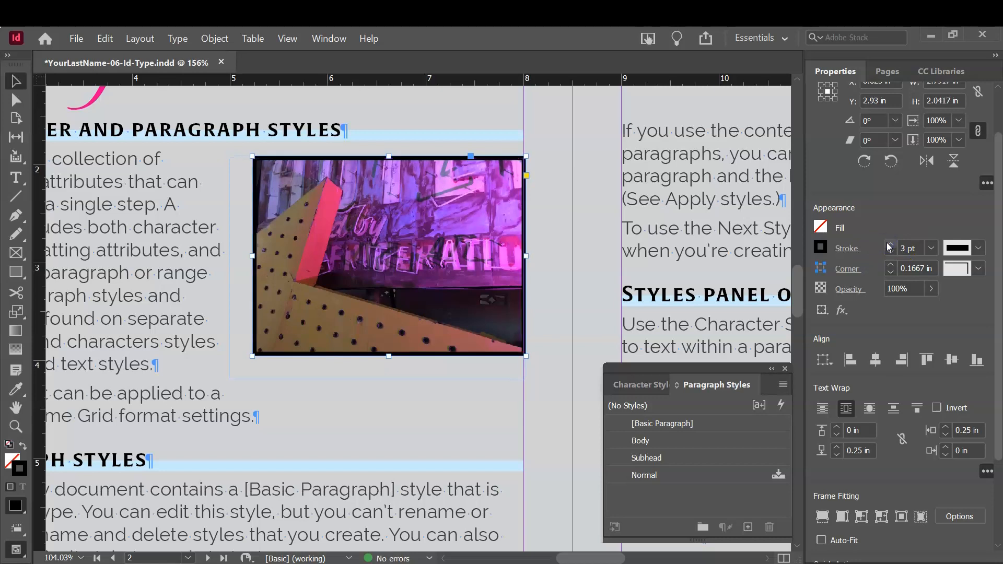
pyautogui.click(889, 245)
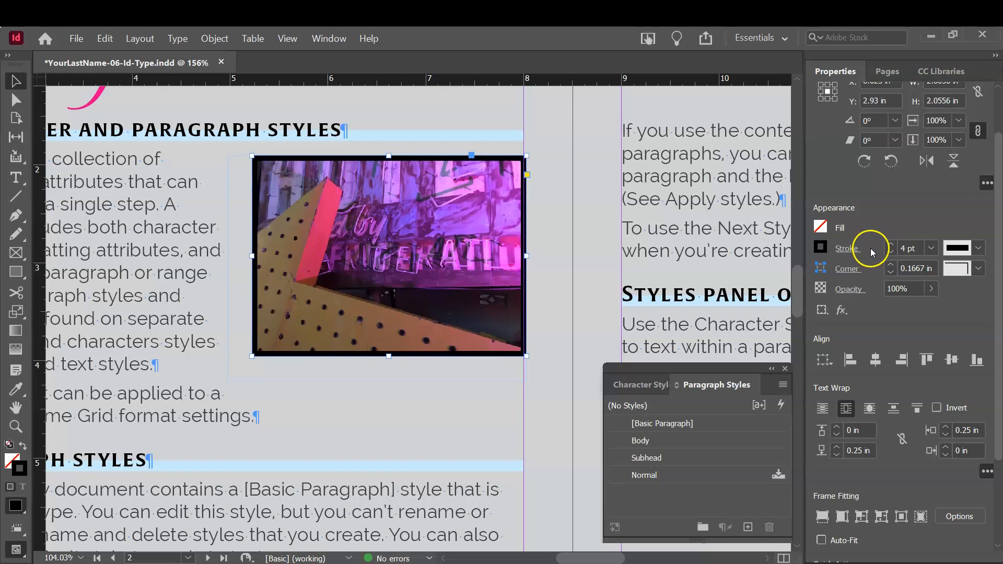
# Align the frame's stroke to the inside and keep the Solid stroke type
pyautogui.click(851, 249)
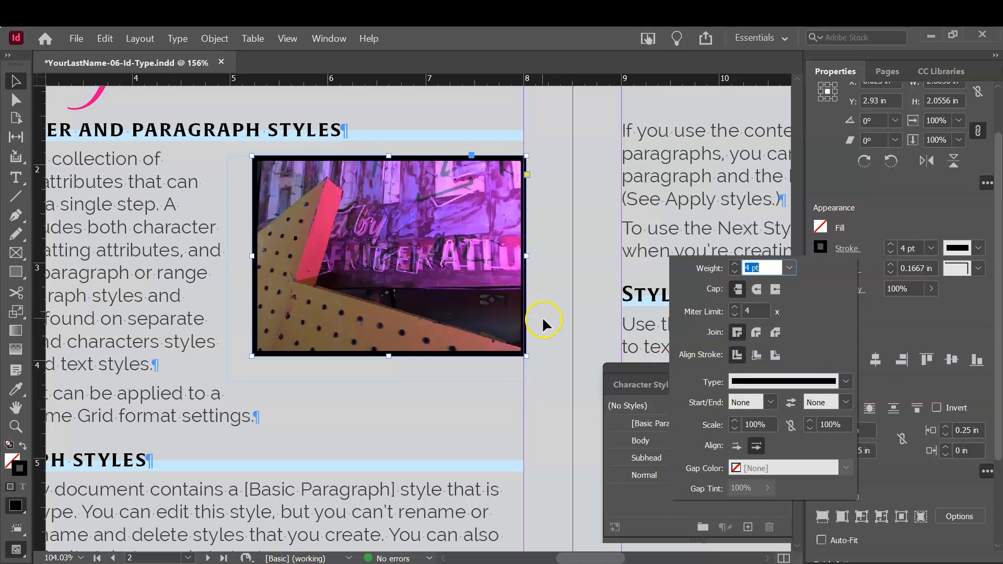
pyautogui.click(846, 254)
pyautogui.click(847, 249)
pyautogui.click(755, 356)
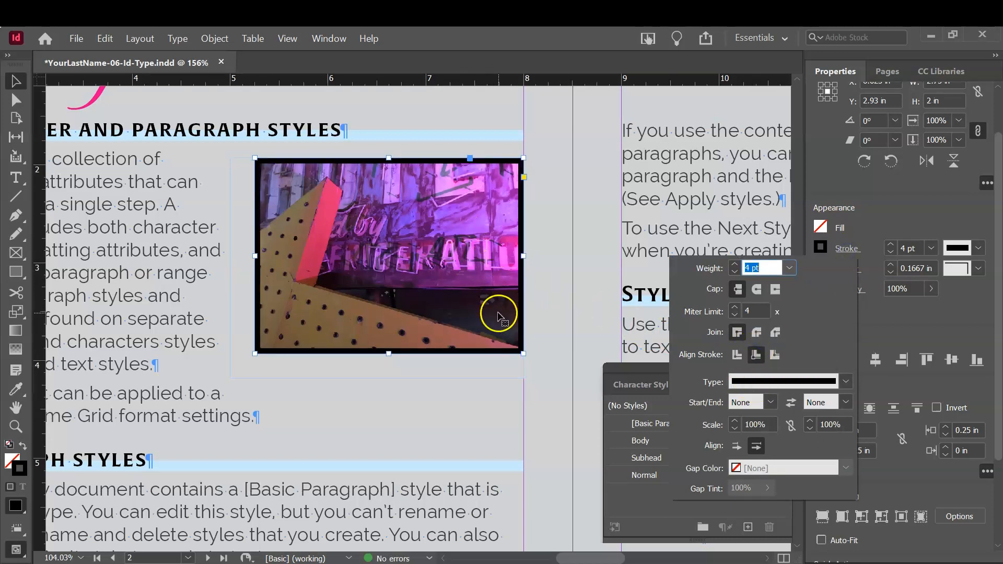
pyautogui.click(777, 355)
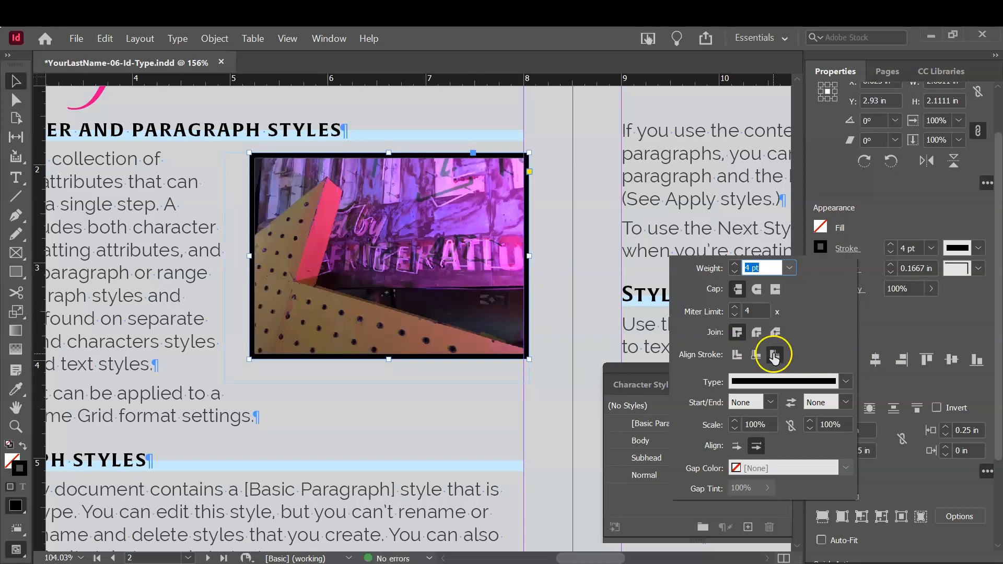
pyautogui.click(756, 356)
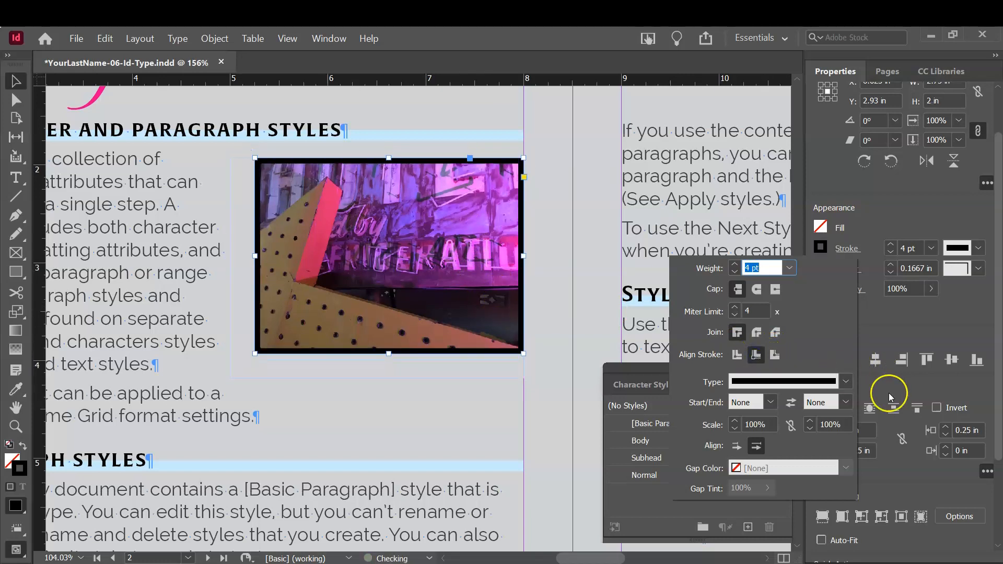
pyautogui.click(843, 382)
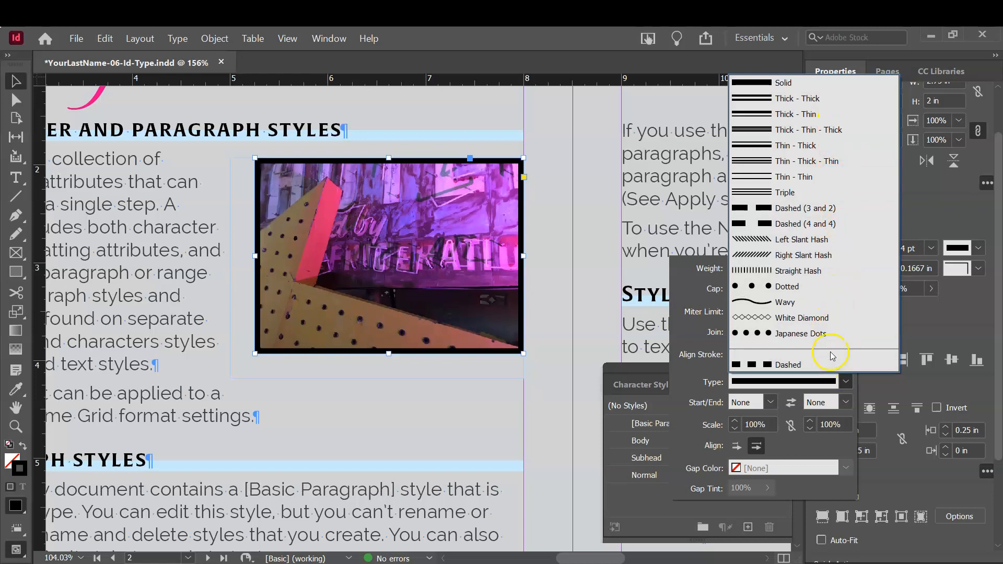
pyautogui.click(691, 414)
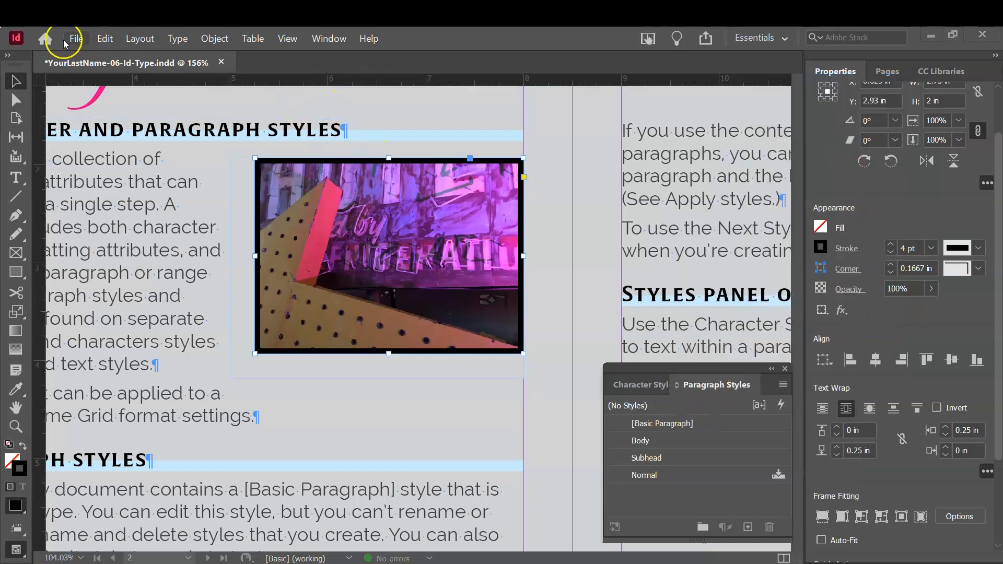
pyautogui.click(15, 178)
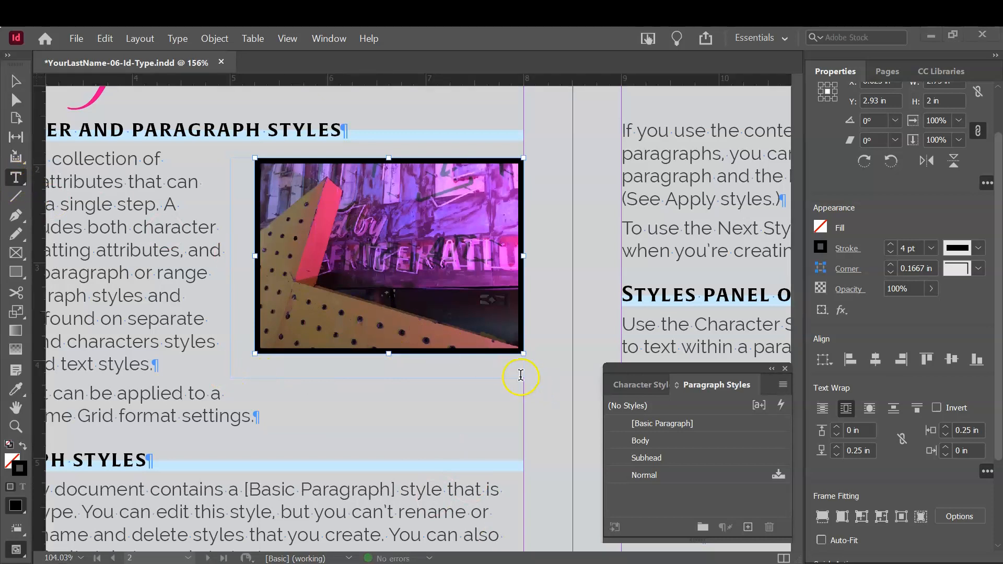
# Draw a text frame below the photo and enable Ignore Text Wrap in Text Frame Options
pyautogui.moveTo(524, 369); pyautogui.dragTo(254, 428)
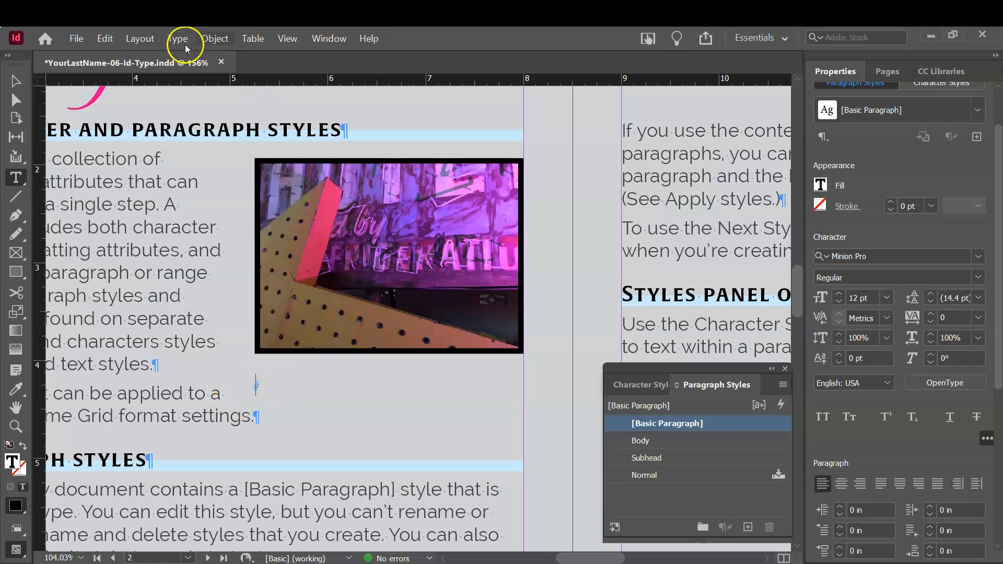
pyautogui.click(212, 42)
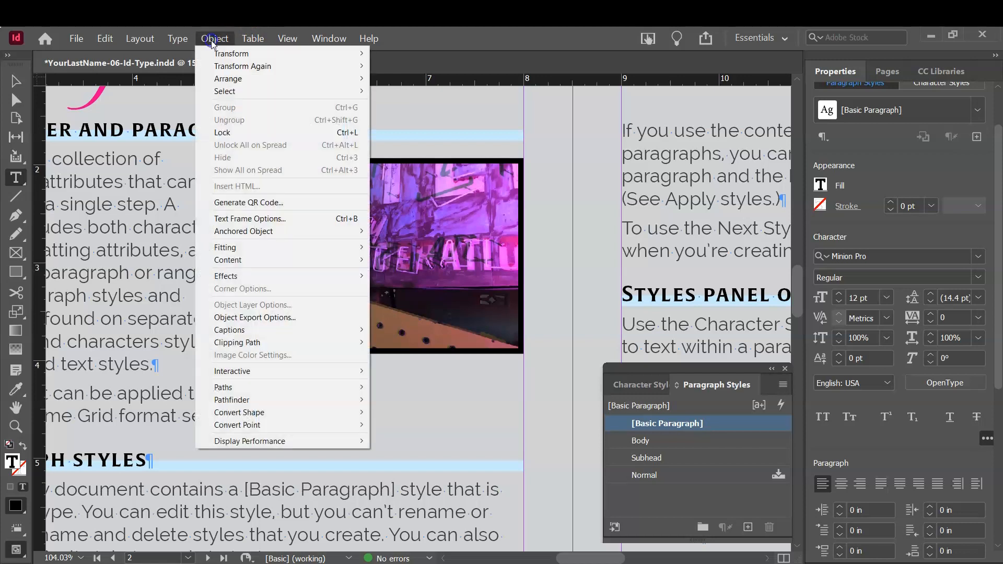
pyautogui.click(291, 219)
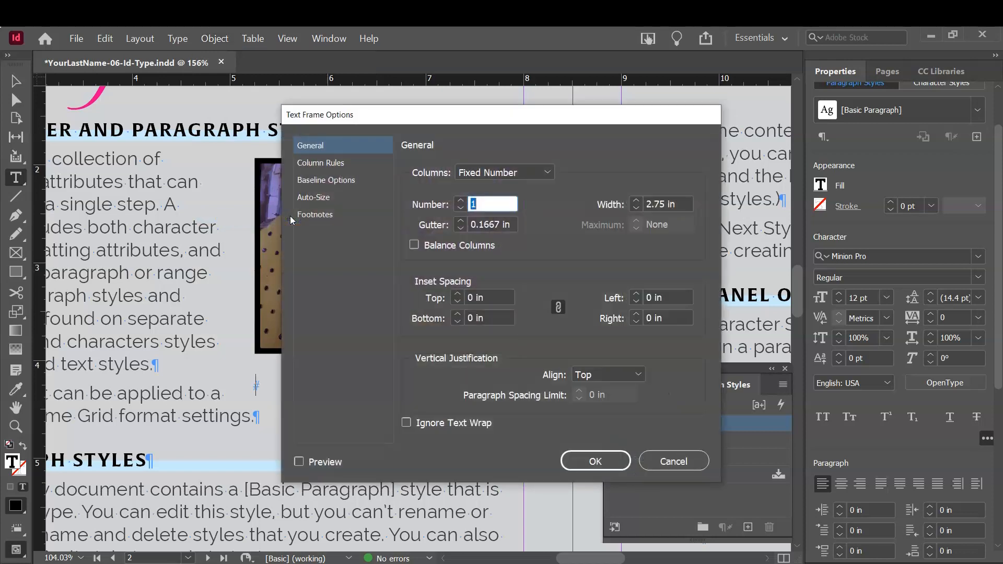
pyautogui.moveTo(381, 115); pyautogui.dragTo(510, 103)
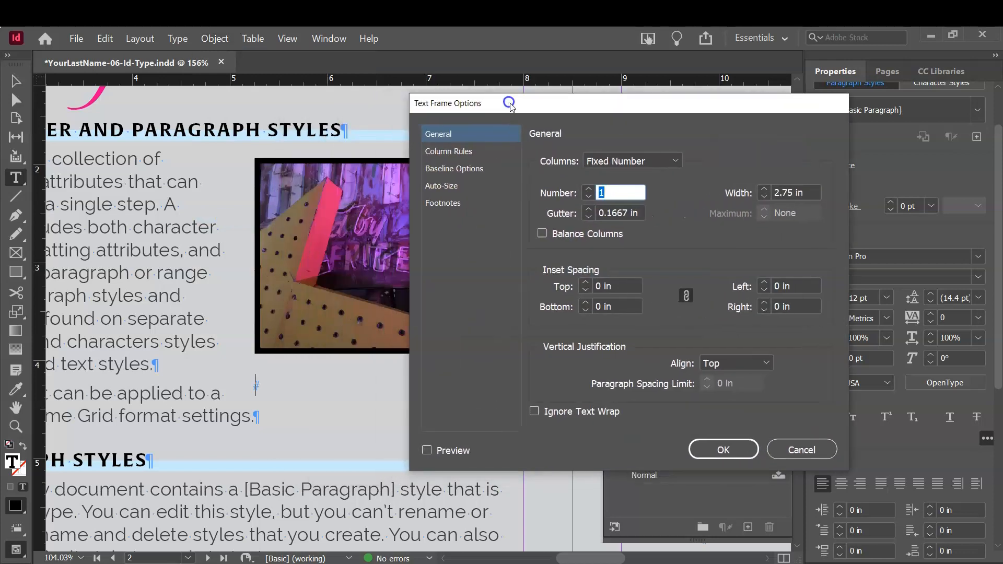
pyautogui.click(534, 412)
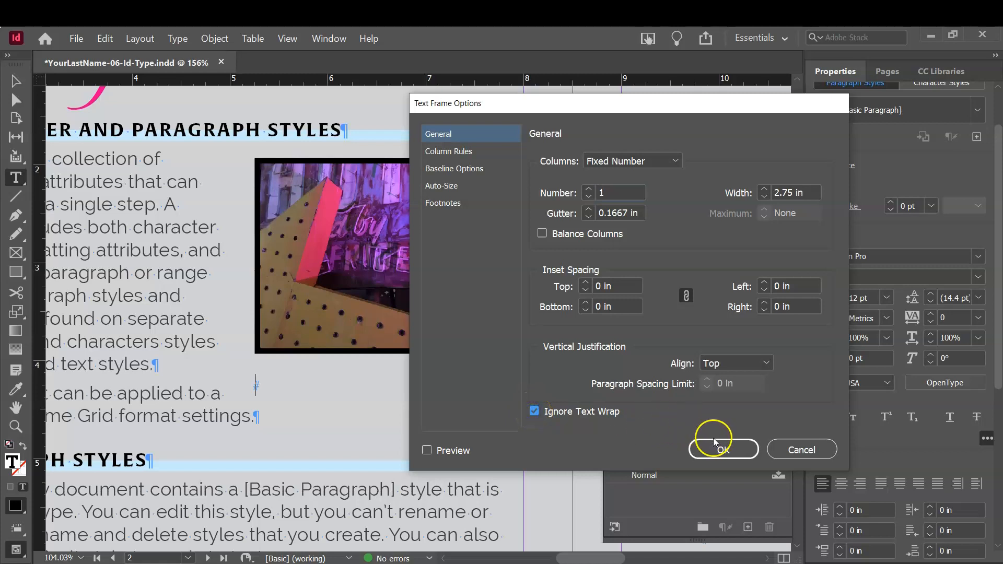
pyautogui.click(721, 452)
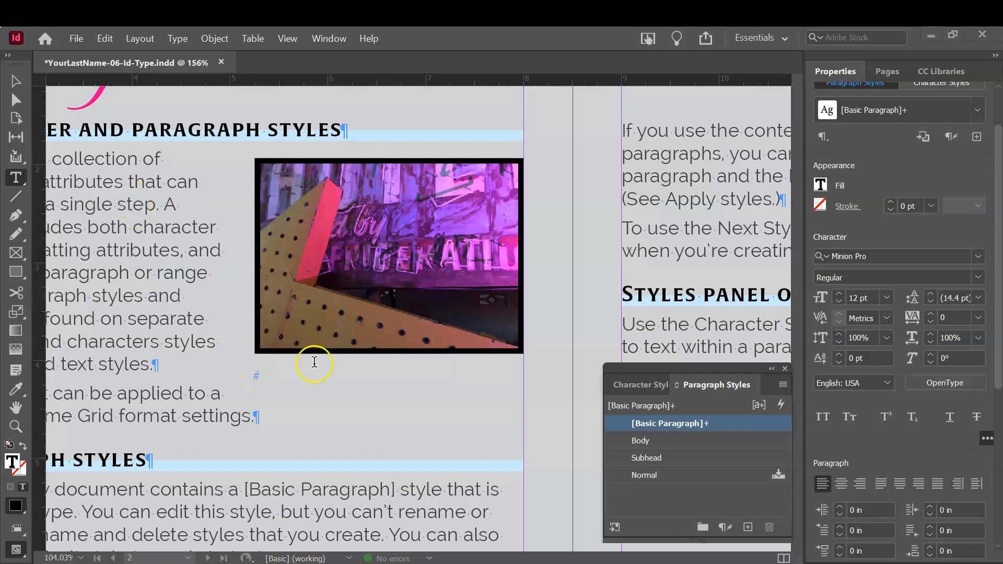
# Type the photo credit with the photographer's name and 2020, then select the line
pyautogui.click(257, 372)
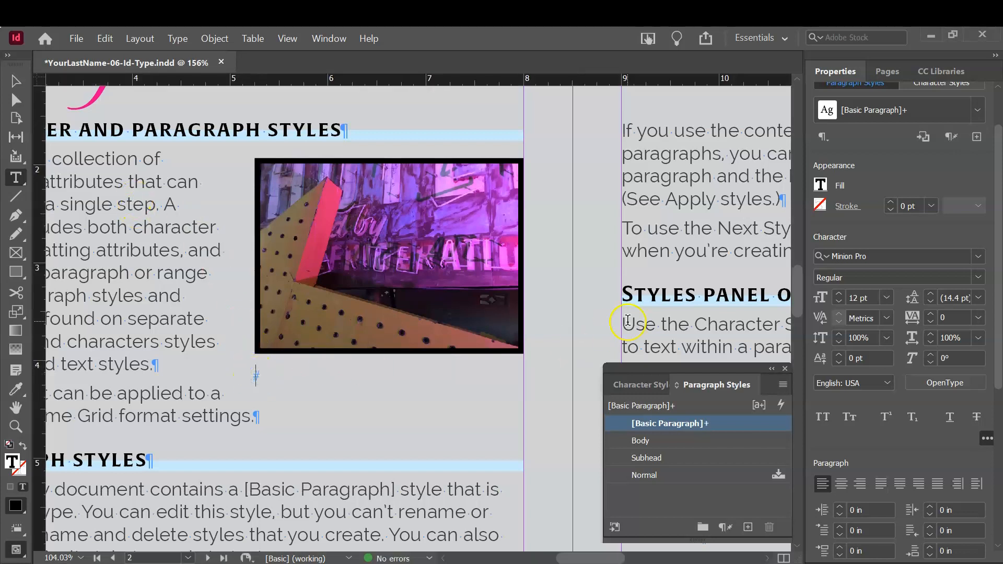
pyautogui.write('Photo by Mari')
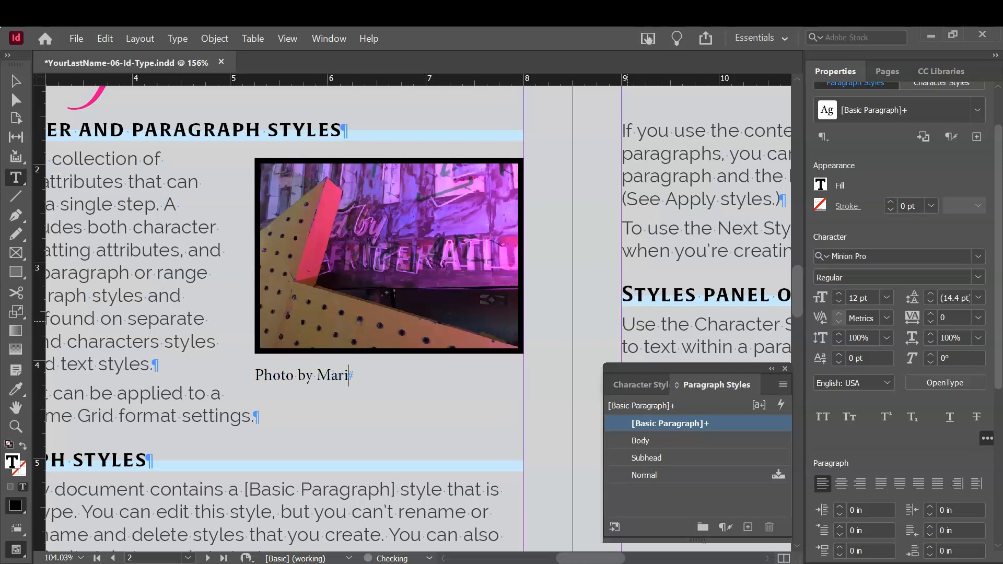
pyautogui.write('ssa Lambert 2020.')
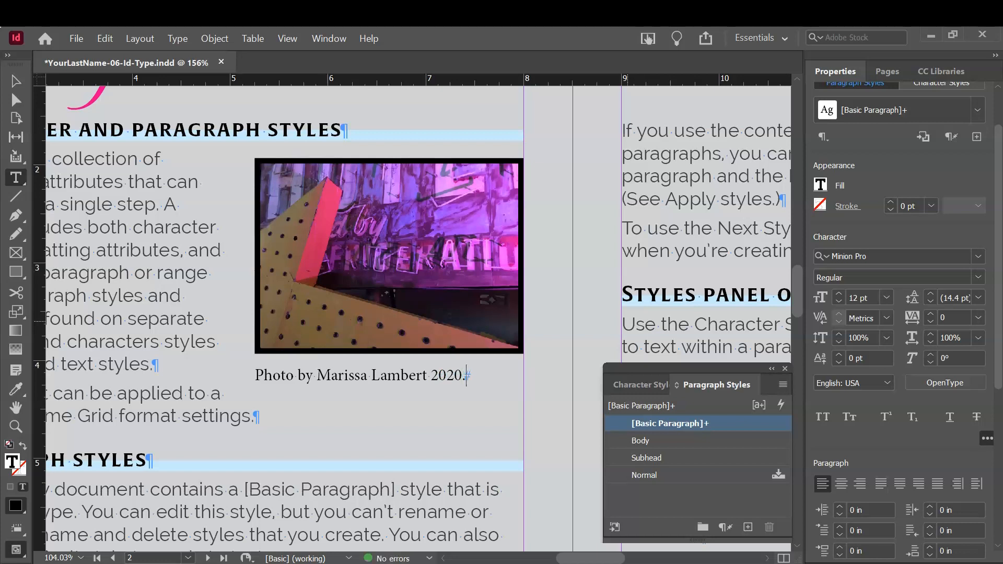
pyautogui.doubleClick(433, 375)
pyautogui.tripleClick(433, 376)
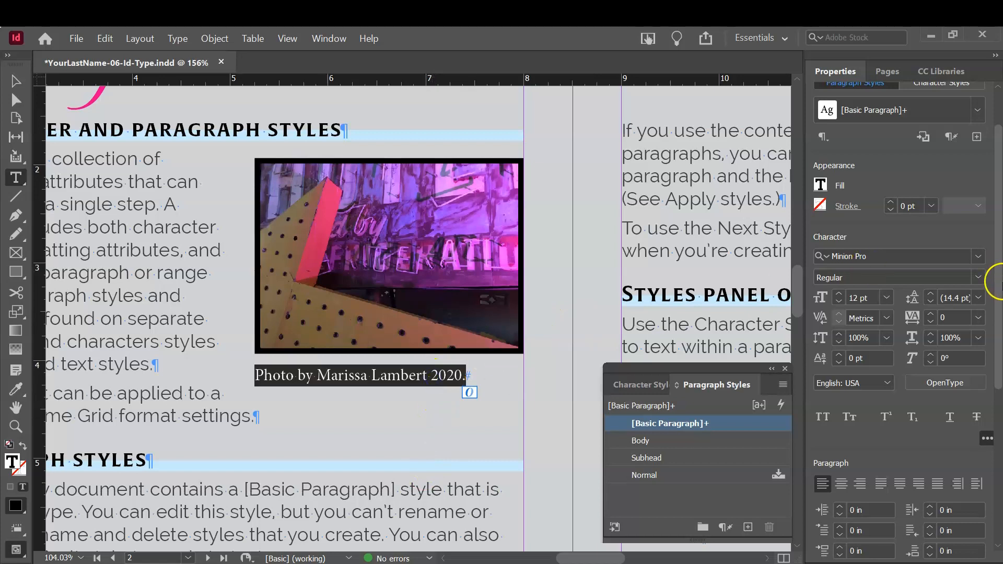
# Format the caption as Adventure, cyan, 15 pt, centred
pyautogui.click(979, 258)
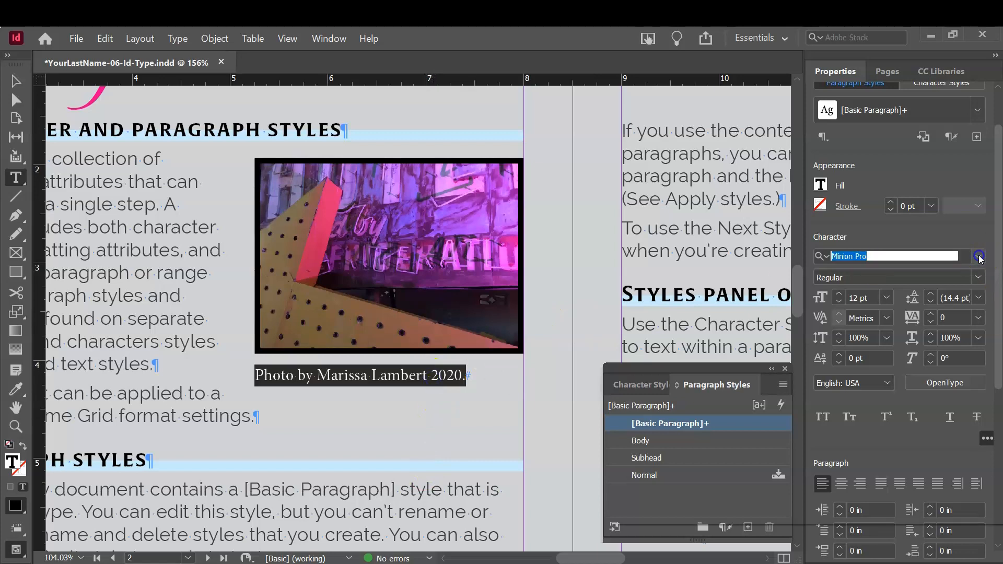
pyautogui.click(978, 256)
pyautogui.click(979, 256)
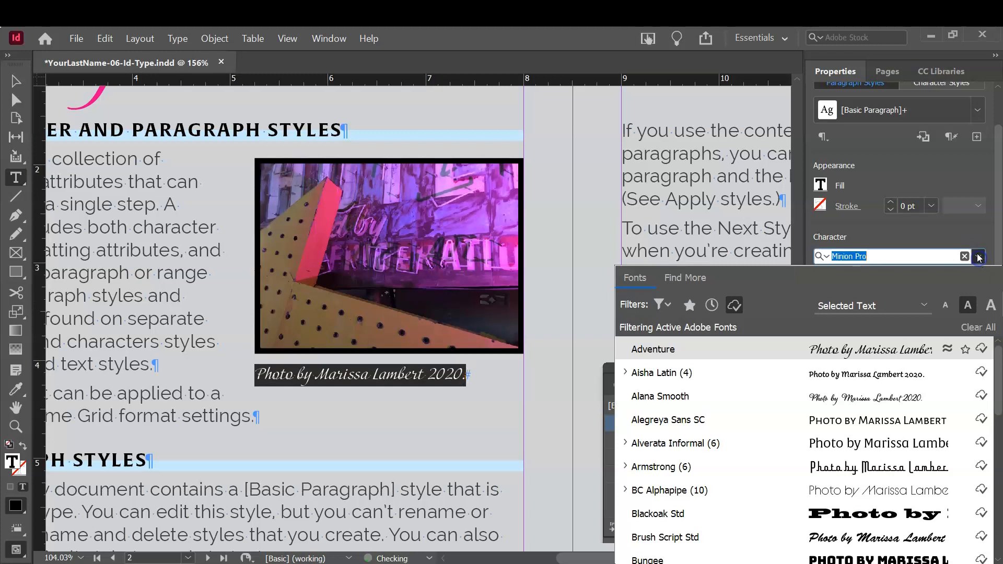
pyautogui.click(666, 349)
pyautogui.click(823, 185)
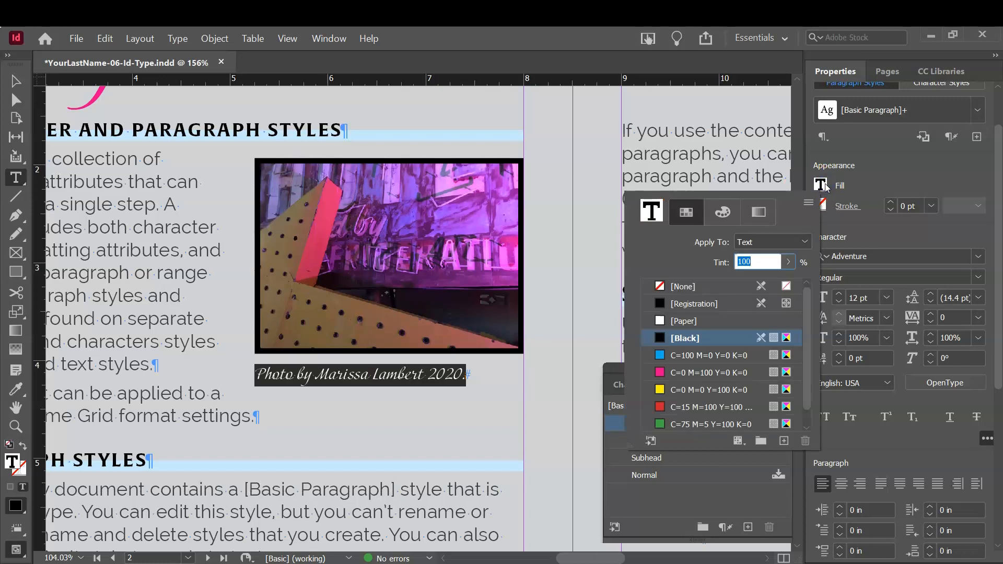
pyautogui.click(719, 356)
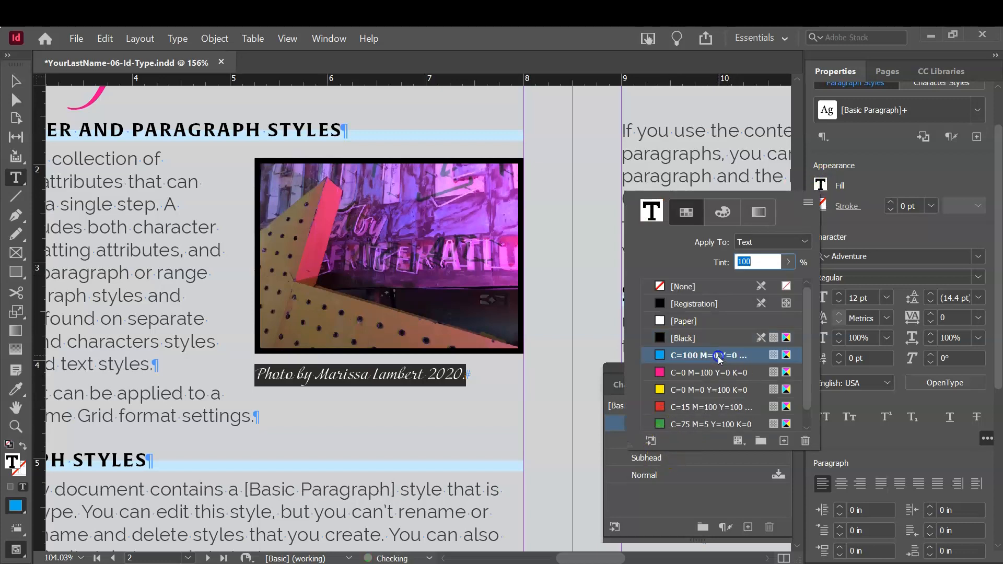
pyautogui.click(842, 293)
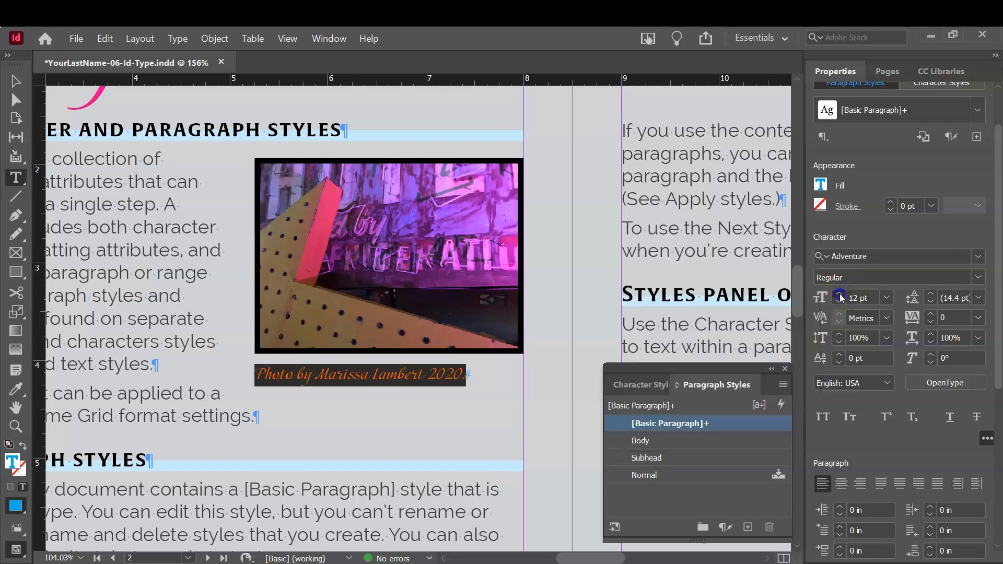
pyautogui.click(839, 296)
pyautogui.click(839, 294)
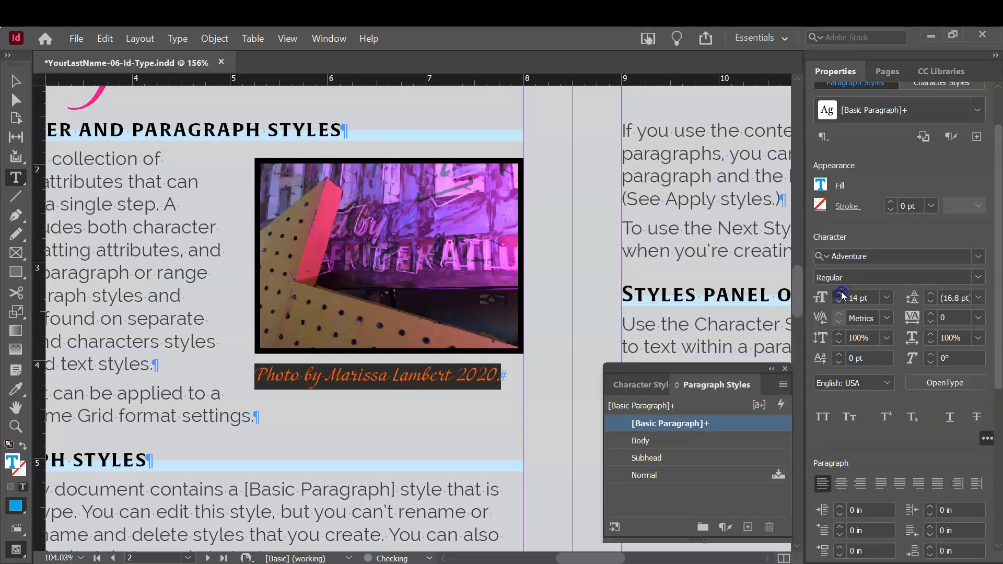
pyautogui.click(839, 295)
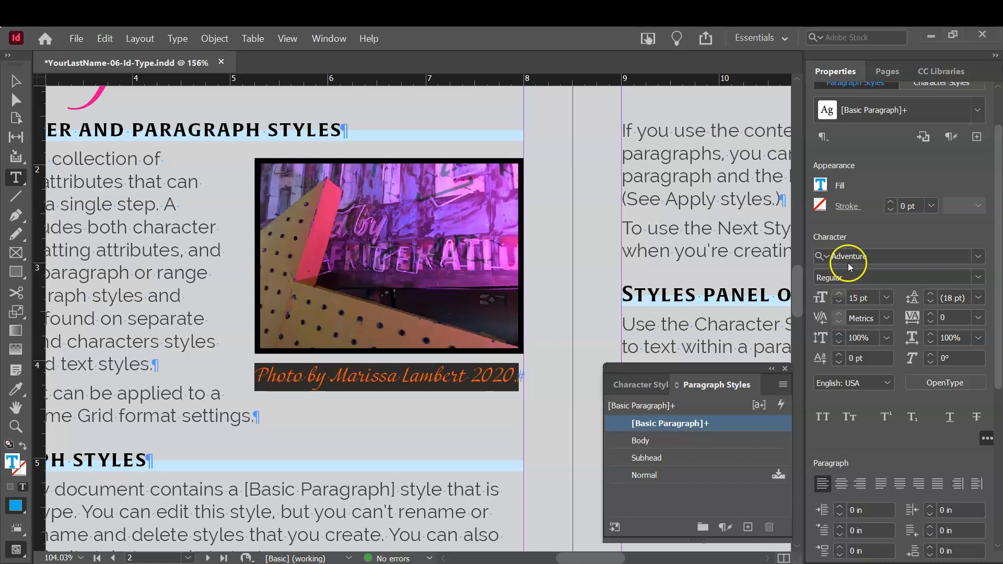
pyautogui.click(842, 484)
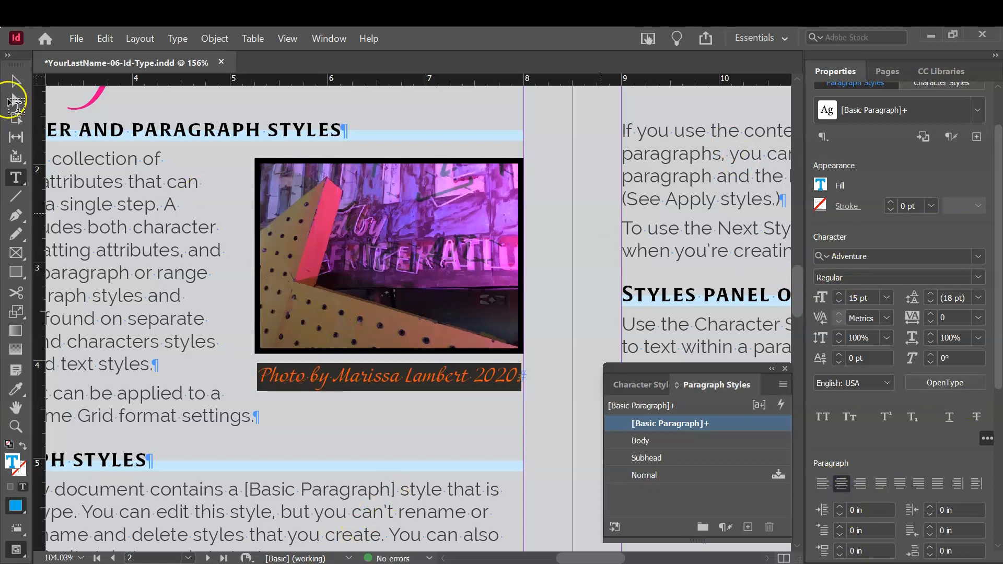
# Switch to the Selection Tool and save the document
pyautogui.click(15, 80)
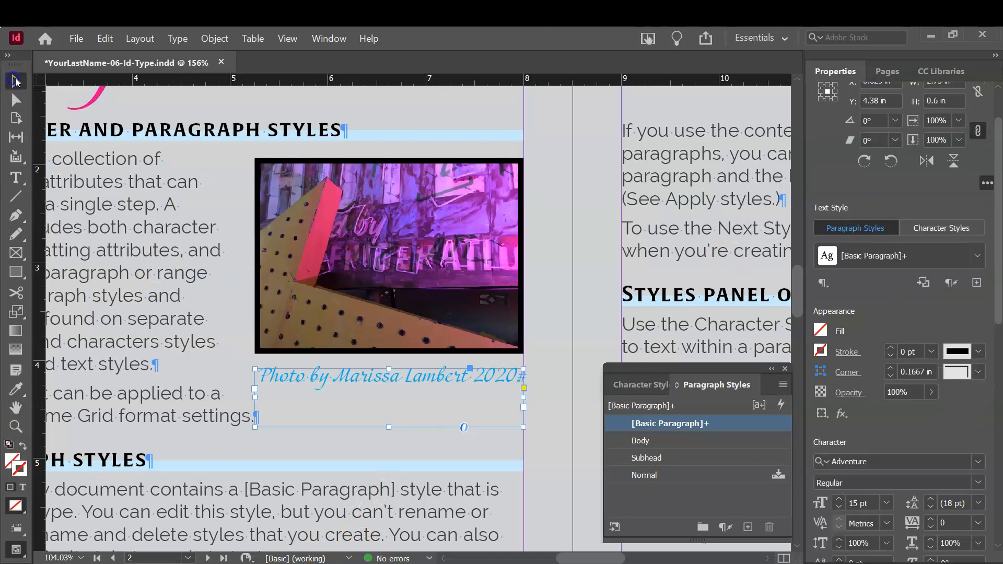
pyautogui.click(76, 38)
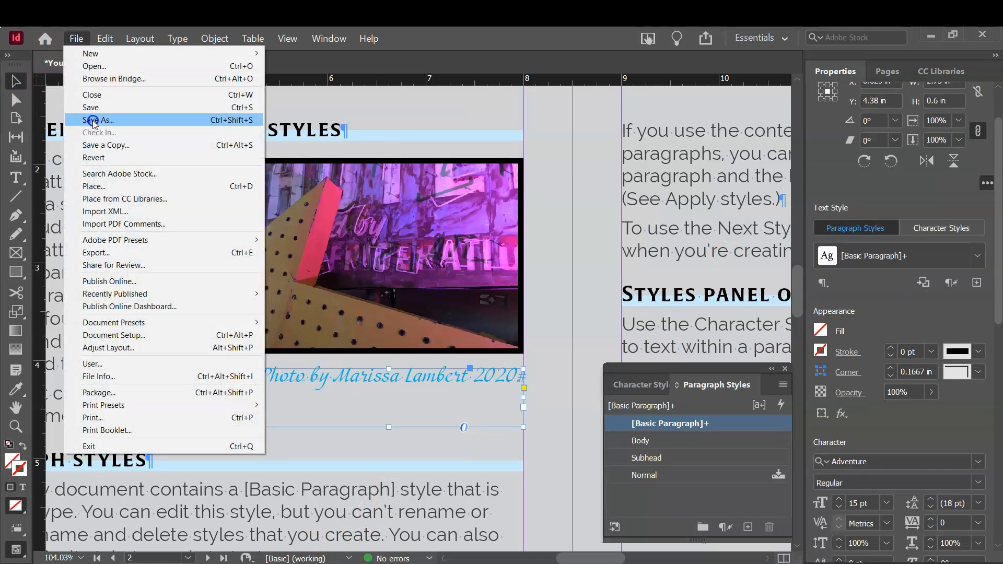
pyautogui.click(93, 107)
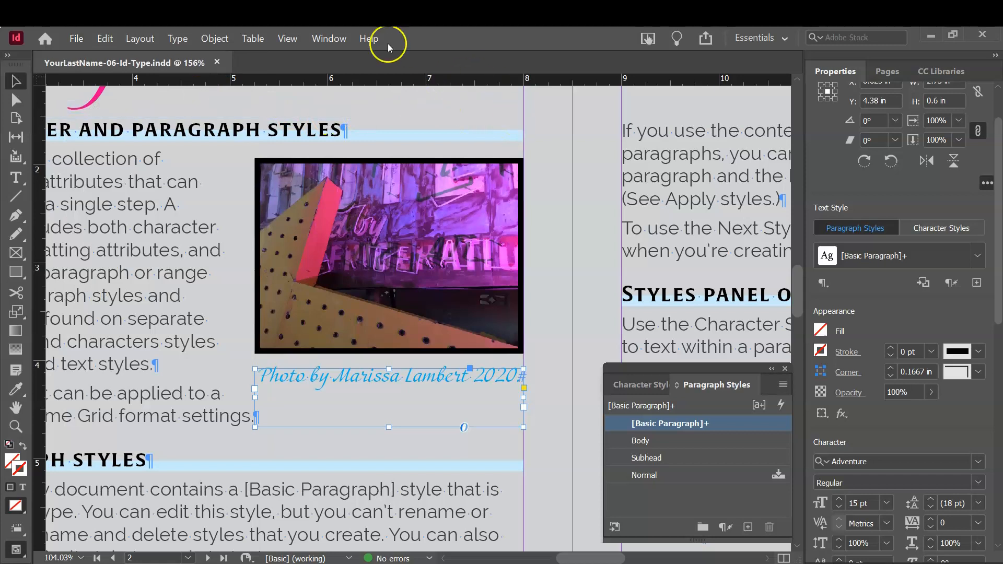
# Fit the spread in the window, deselect the caption, and return to pages 2–3
pyautogui.click(281, 39)
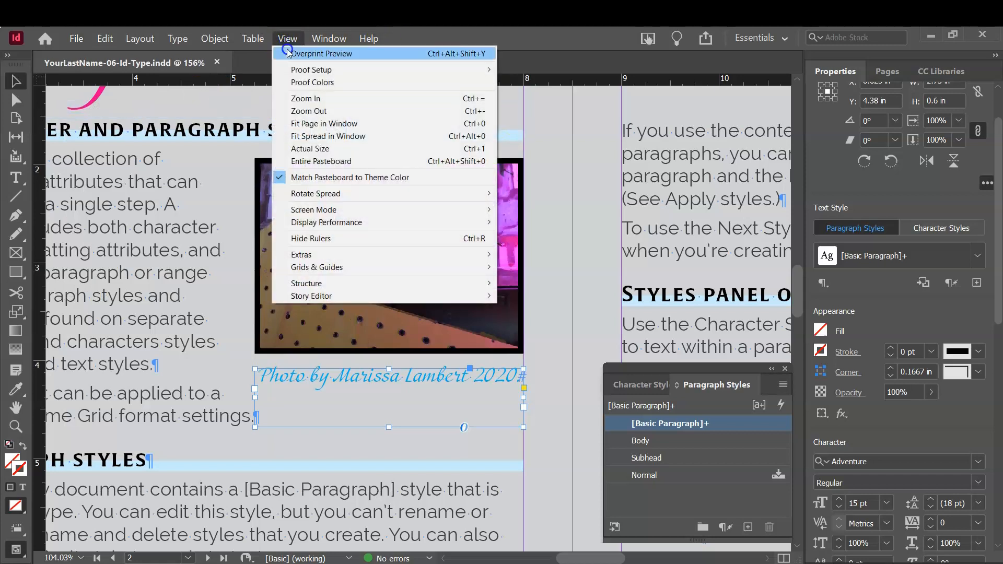
pyautogui.click(306, 138)
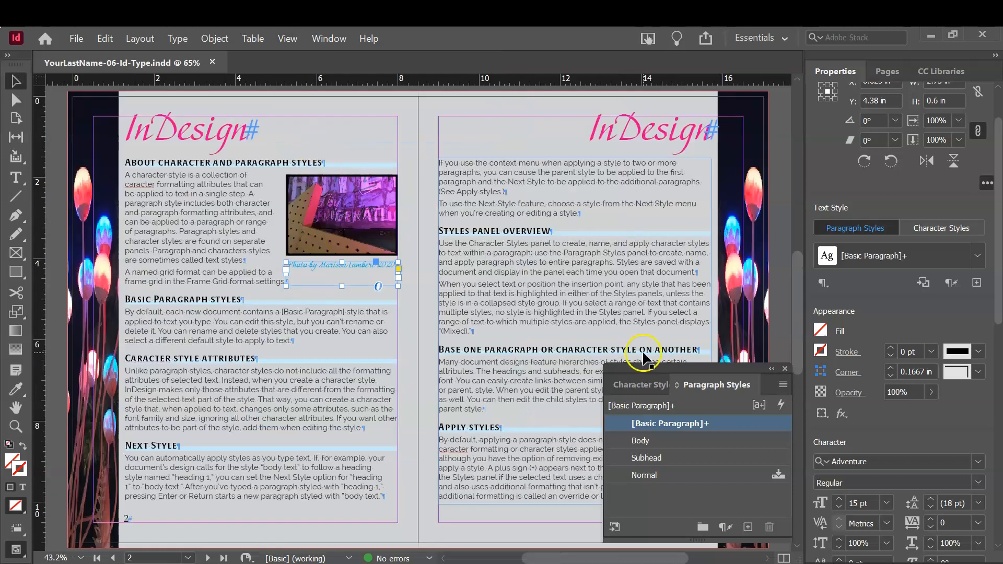
pyautogui.scroll(-2, 522, 339)
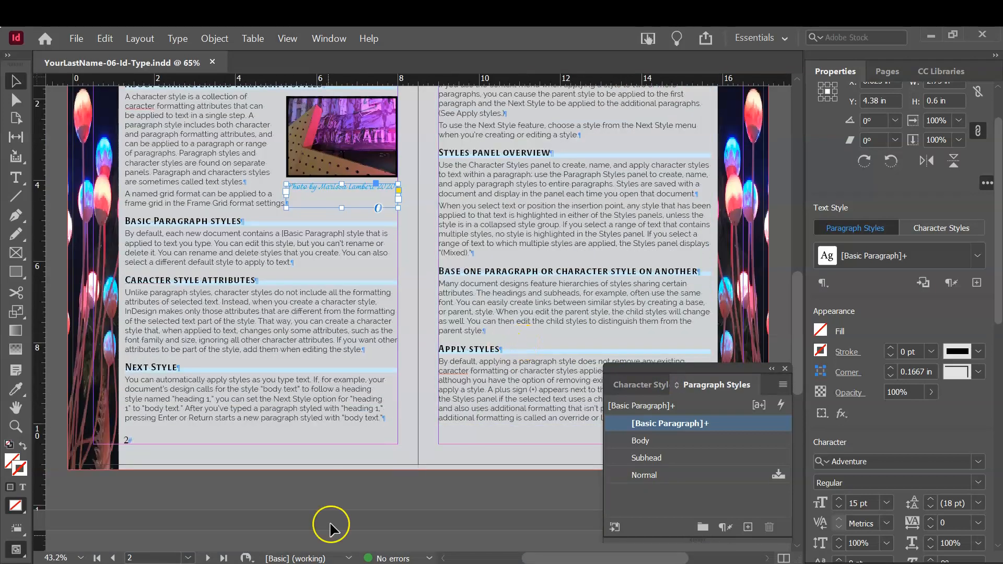
pyautogui.click(329, 470)
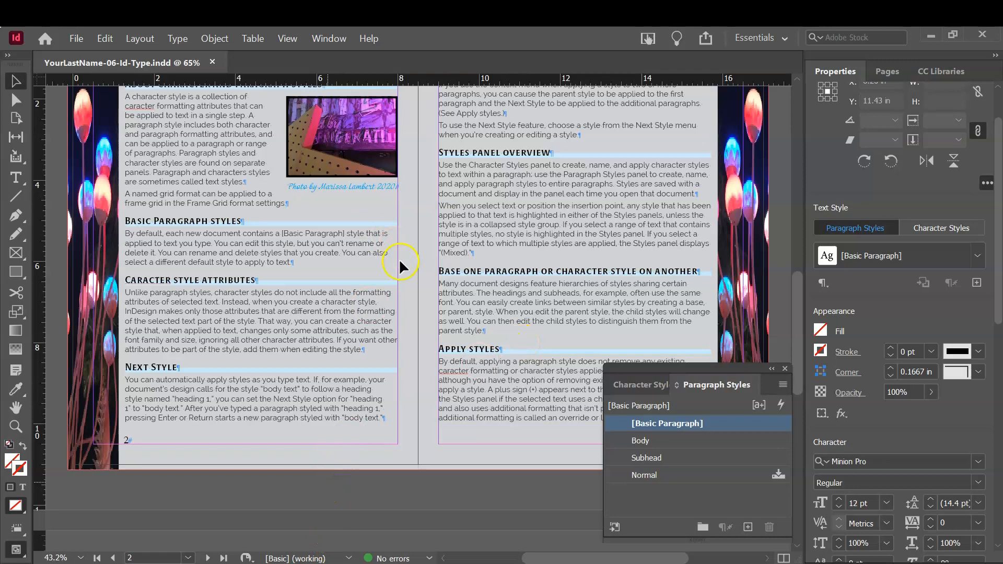
pyautogui.scroll(-10, 311, 230)
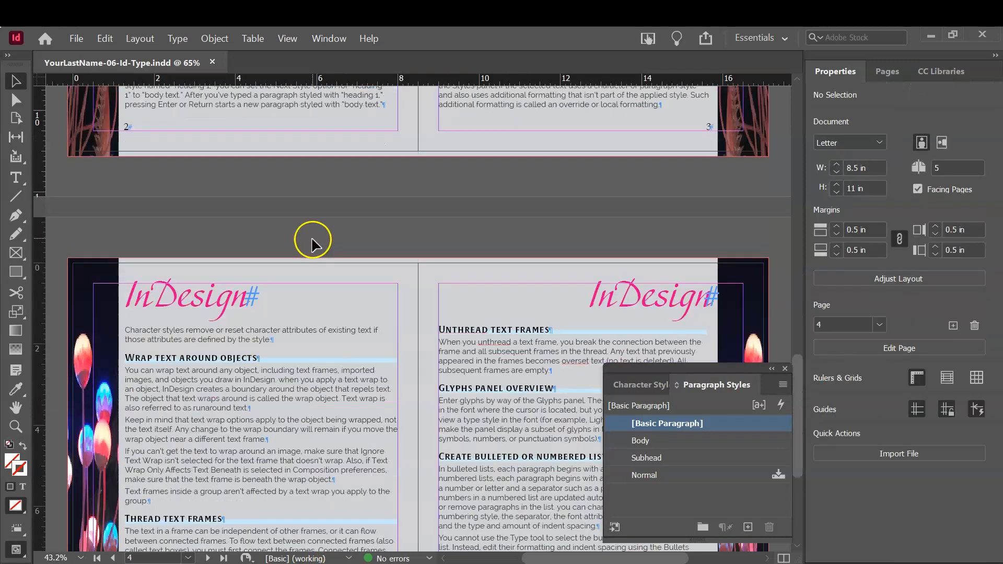
pyautogui.scroll(-2, 311, 242)
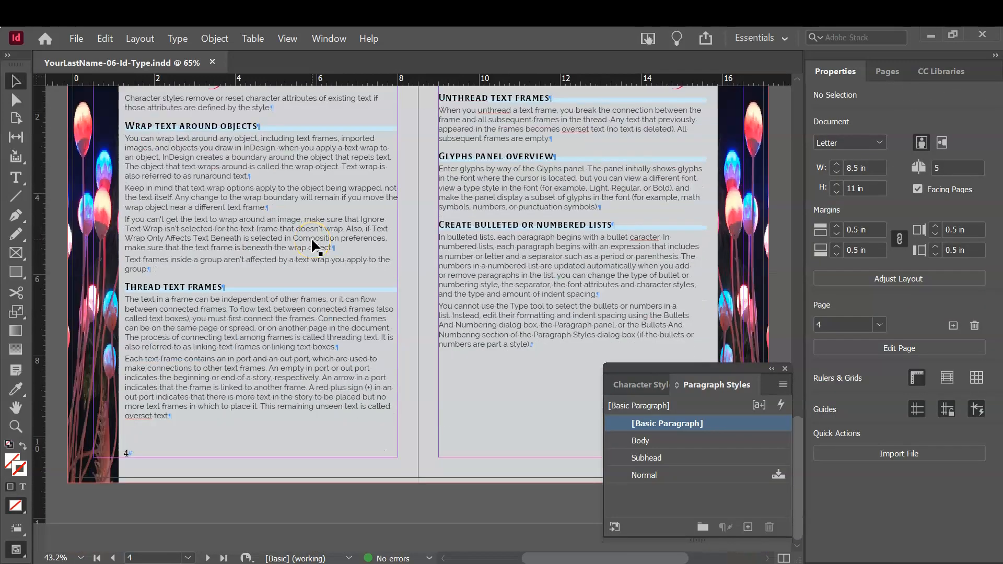
pyautogui.scroll(2, 311, 237)
pyautogui.scroll(8, 308, 240)
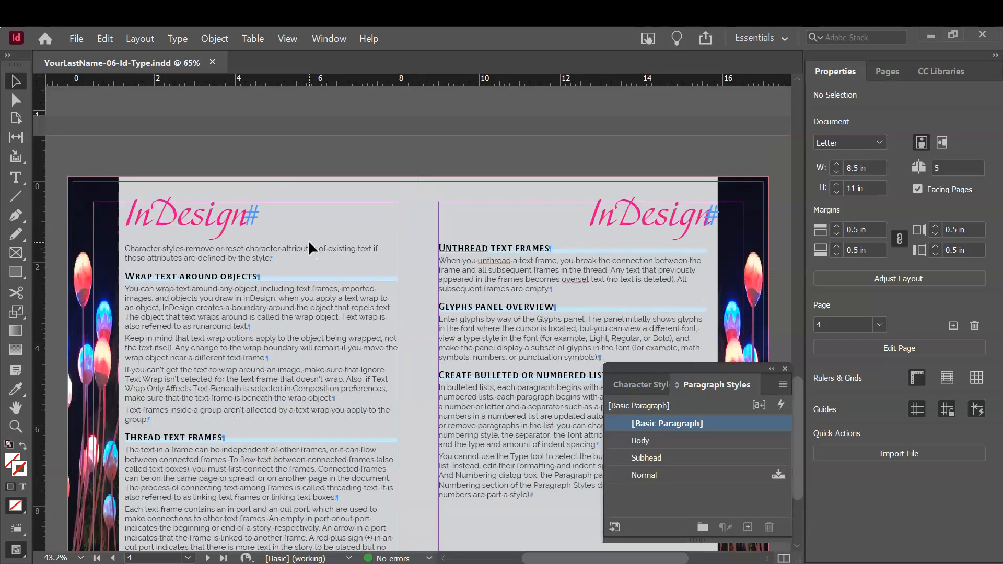
pyautogui.scroll(7, 307, 250)
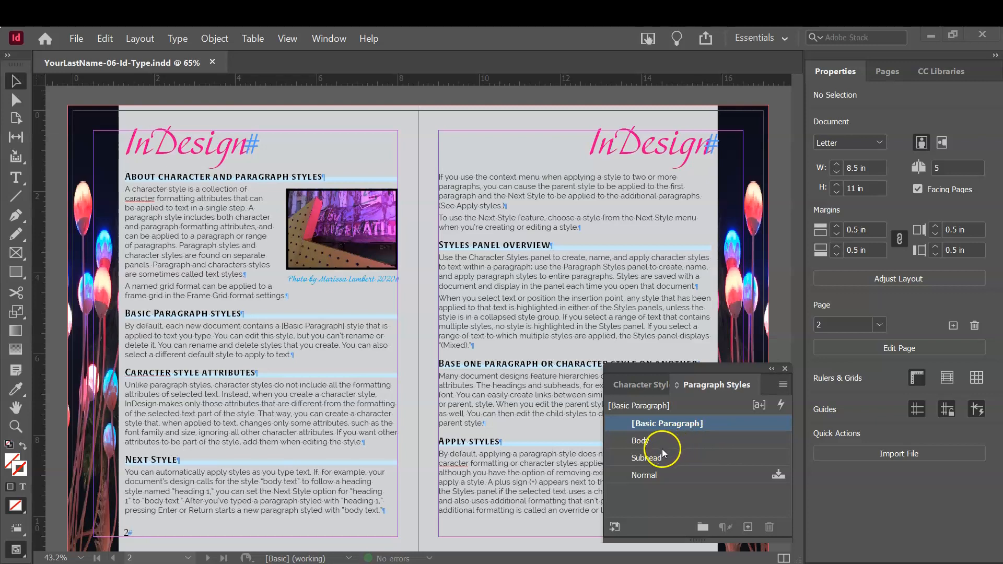
pyautogui.click(102, 40)
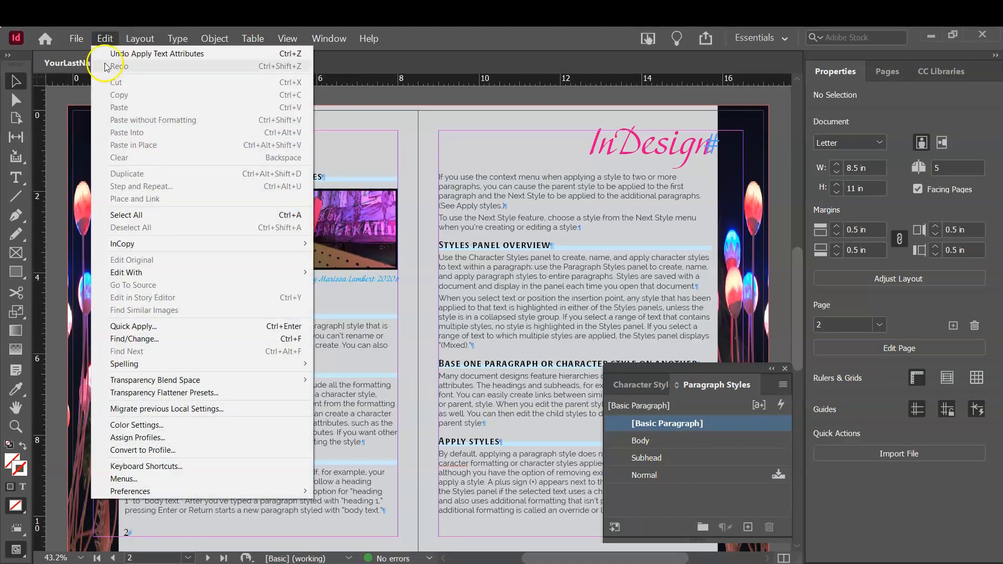
# Start Check Spelling with the search limited to the current document
pyautogui.moveTo(216, 362)
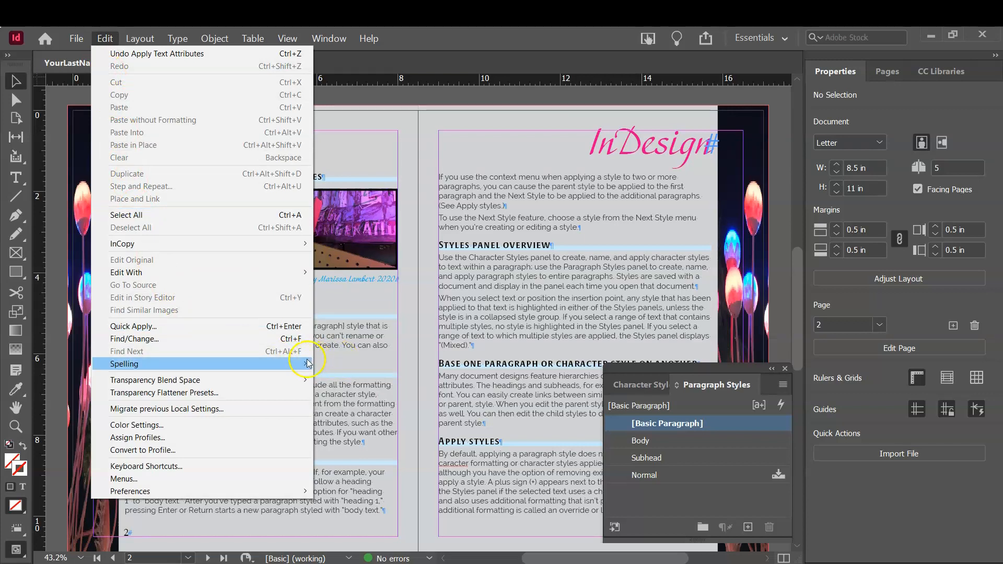
pyautogui.moveTo(312, 363)
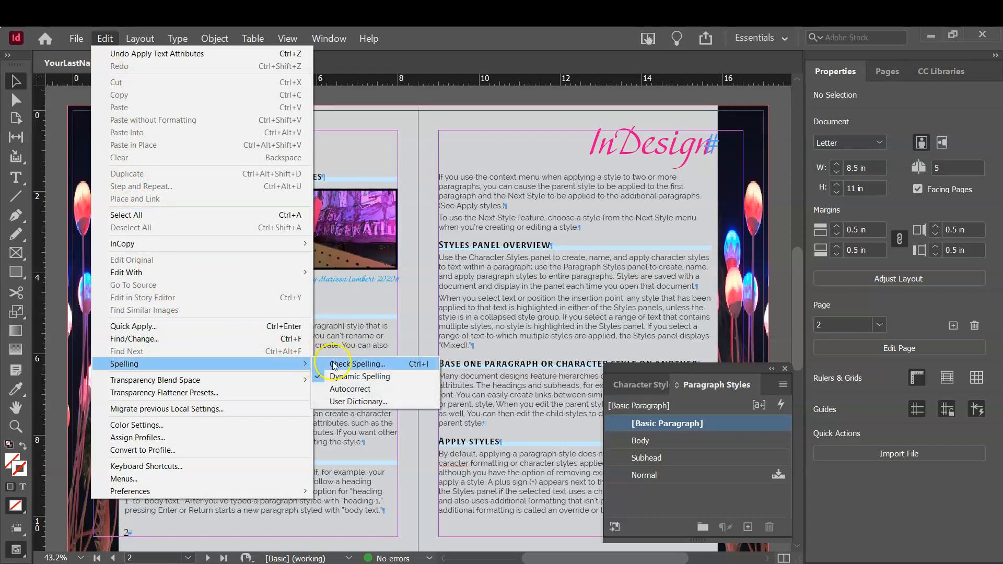
pyautogui.click(393, 363)
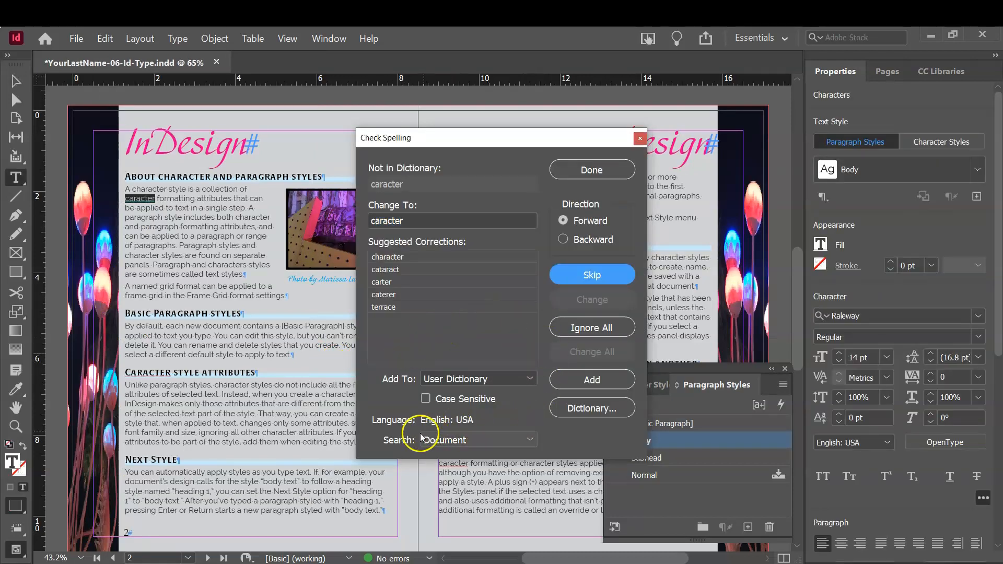
pyautogui.click(528, 440)
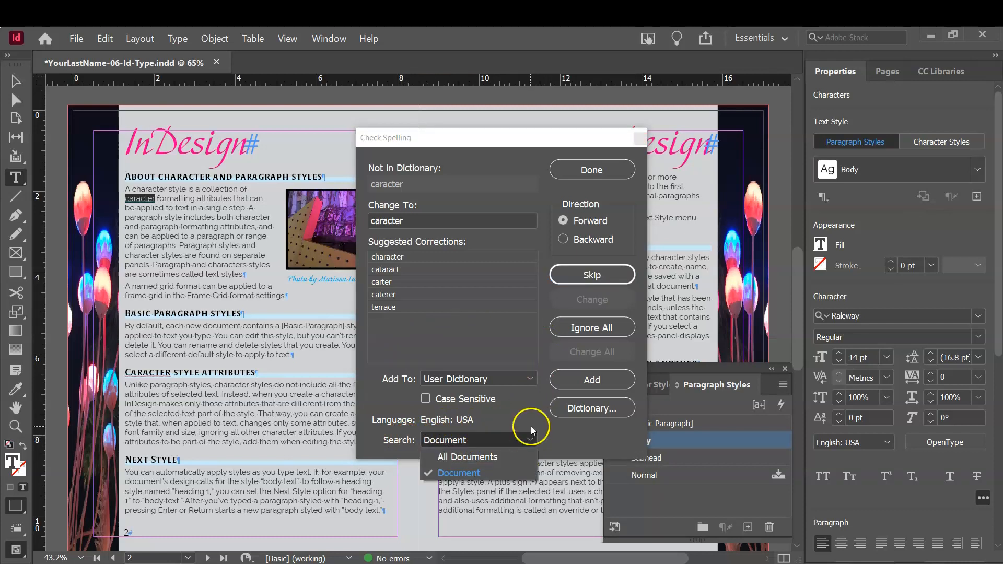
pyautogui.click(531, 411)
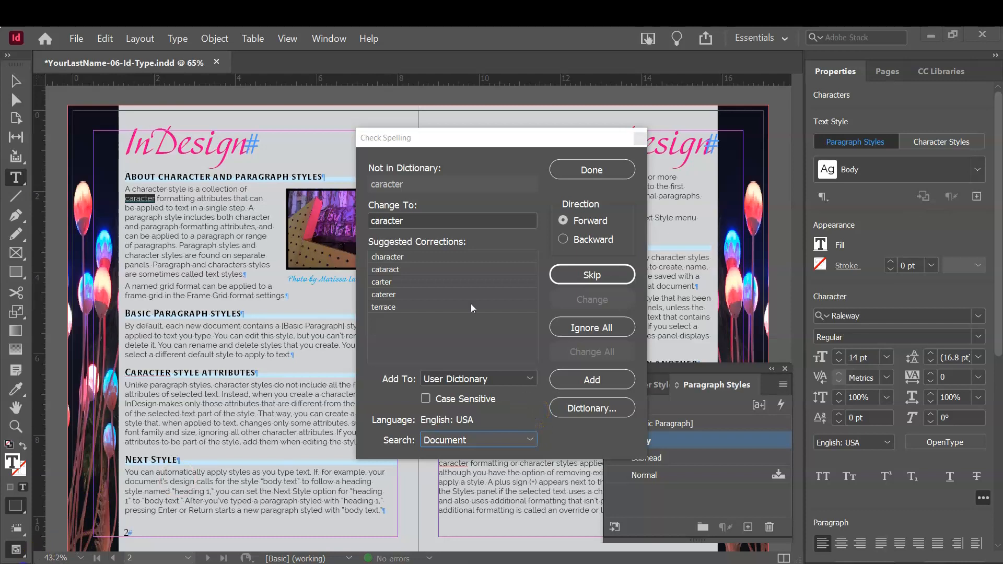
# Change all 'caracter' to 'character' and capitalize the sentence-starting 'When'
pyautogui.click(388, 257)
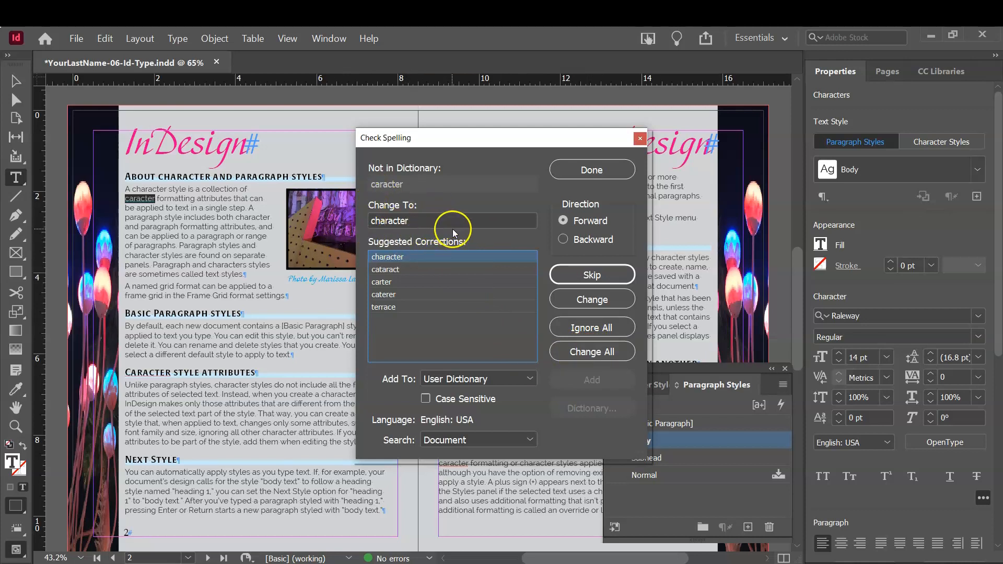
pyautogui.click(588, 357)
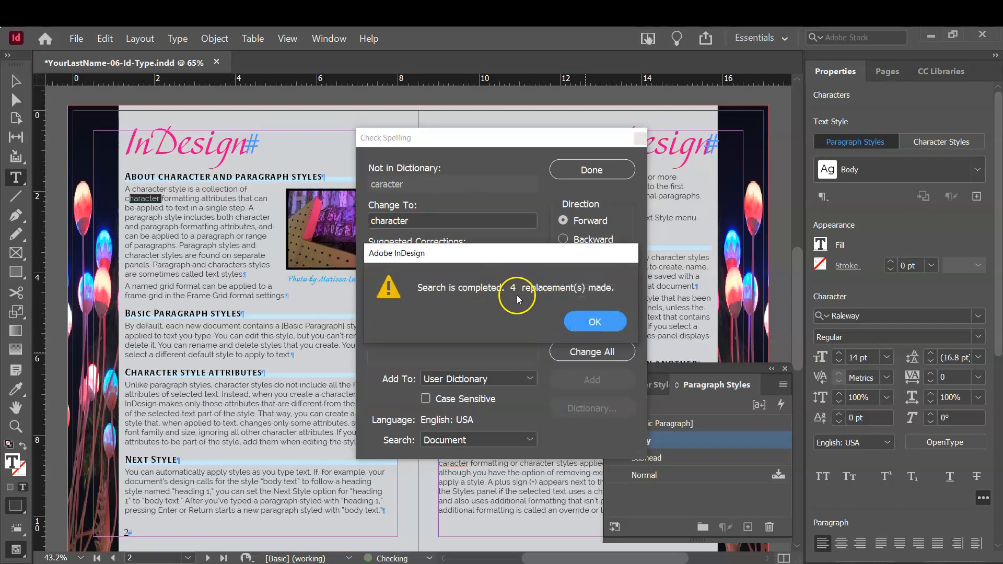
pyautogui.click(585, 321)
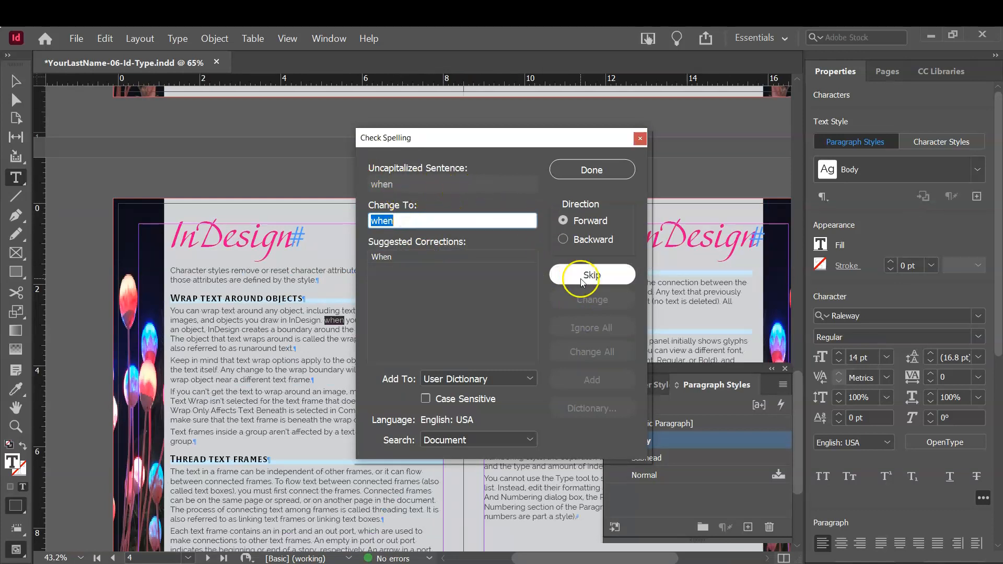
pyautogui.click(402, 255)
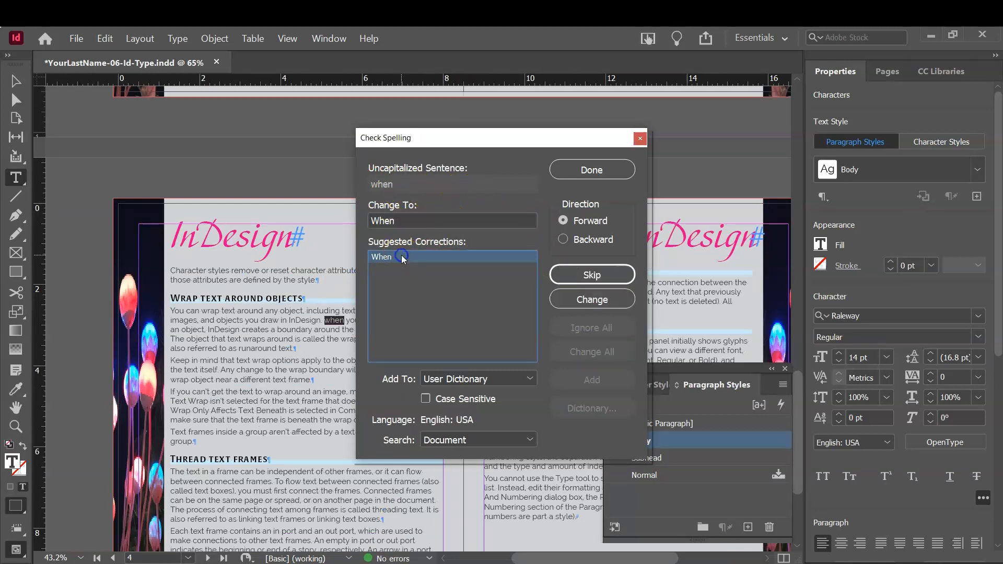
pyautogui.click(592, 302)
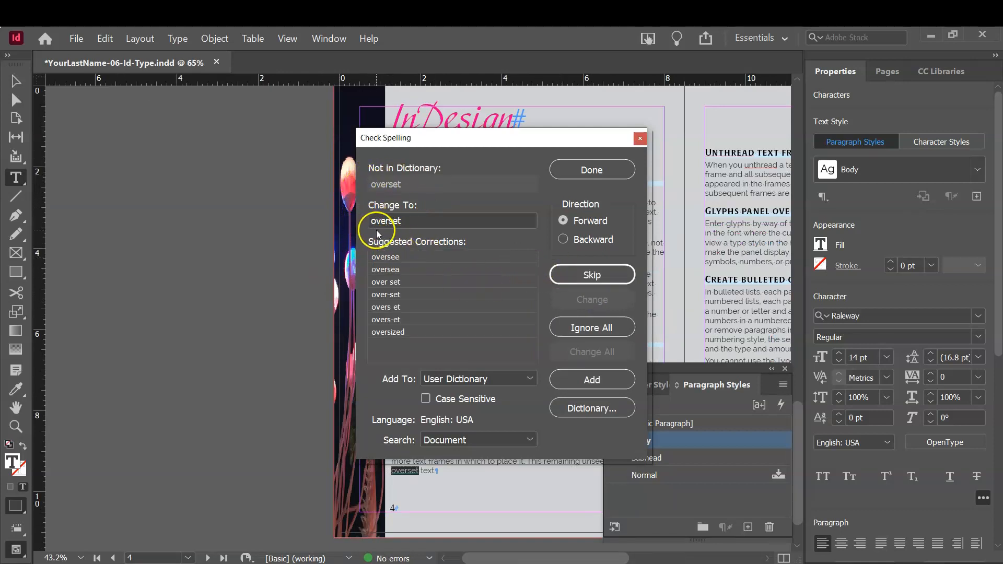
# Ignore All 'overset' and 'Unthread', capitalize the sentence-starting 'You', and finish
pyautogui.click(596, 328)
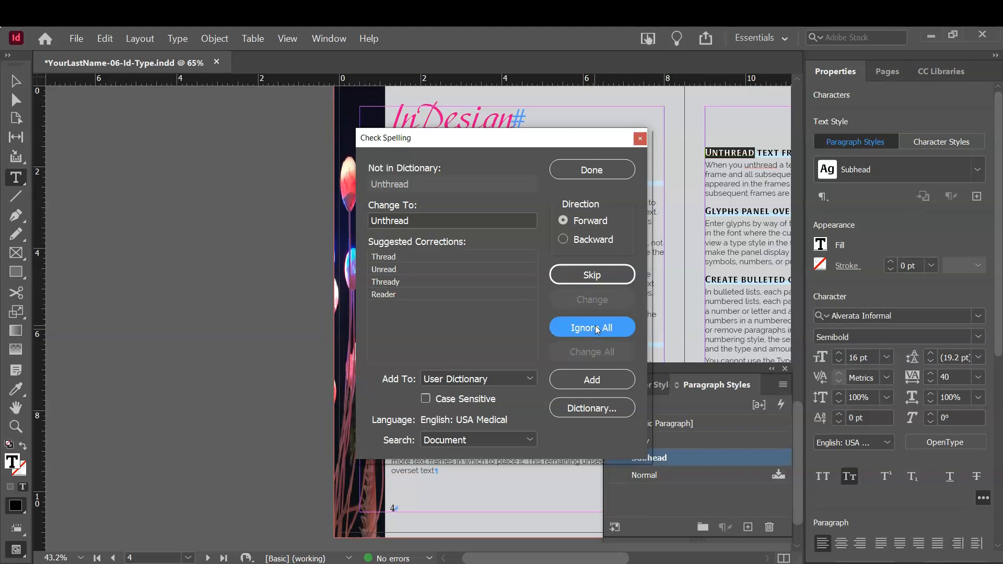
pyautogui.click(594, 328)
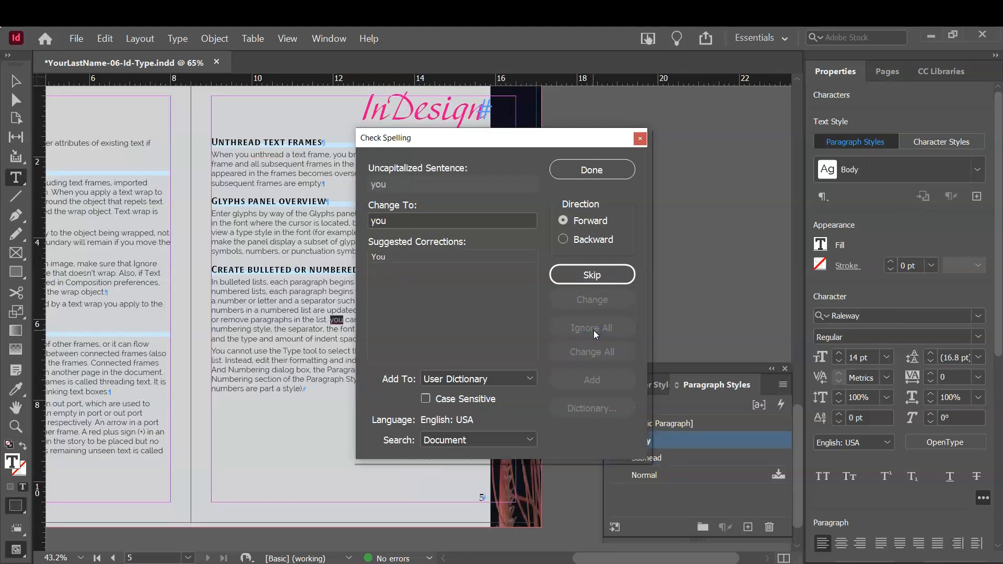
pyautogui.click(399, 256)
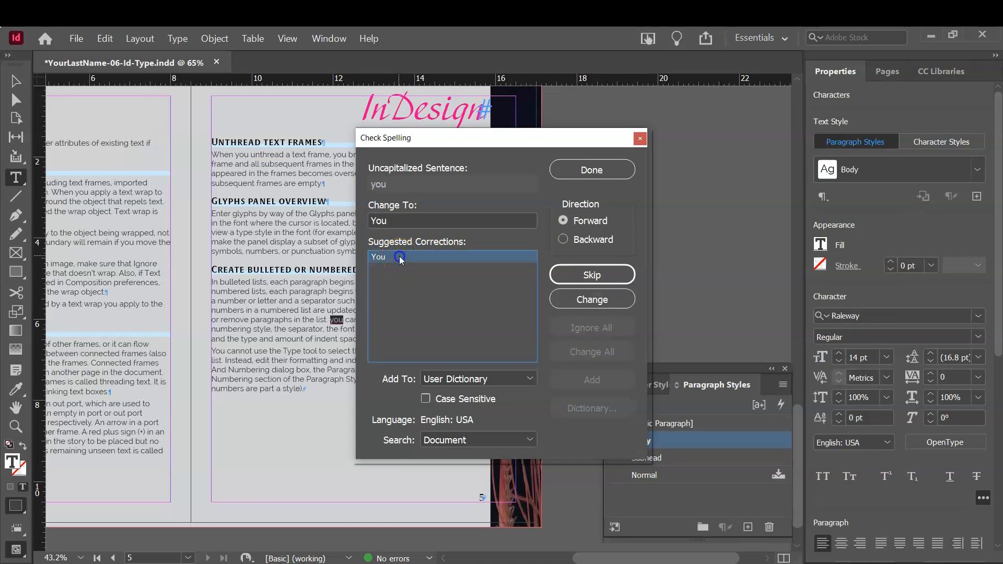
pyautogui.click(594, 302)
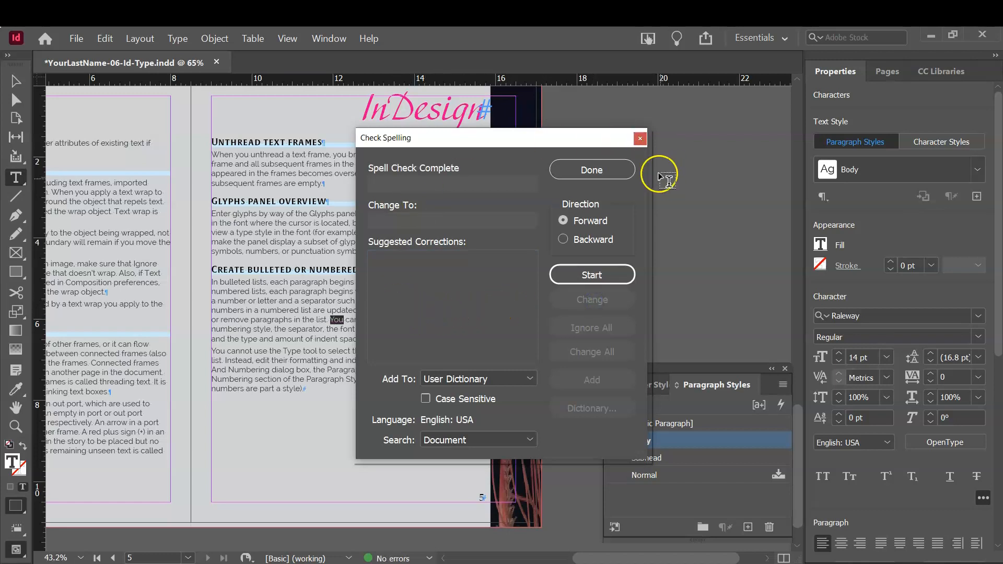
pyautogui.click(582, 170)
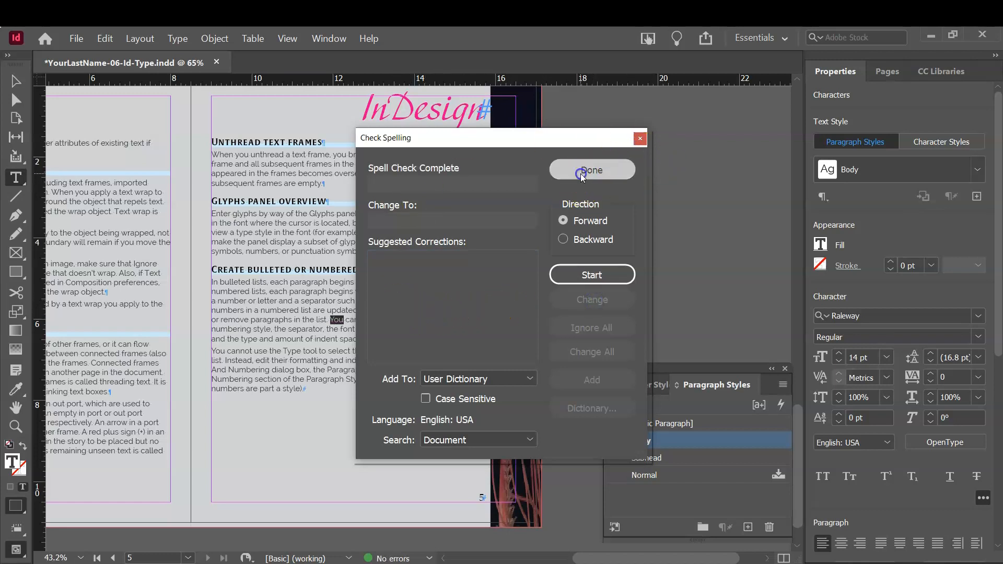
# Save the spell-checked document and bring up the Links panel
pyautogui.click(76, 38)
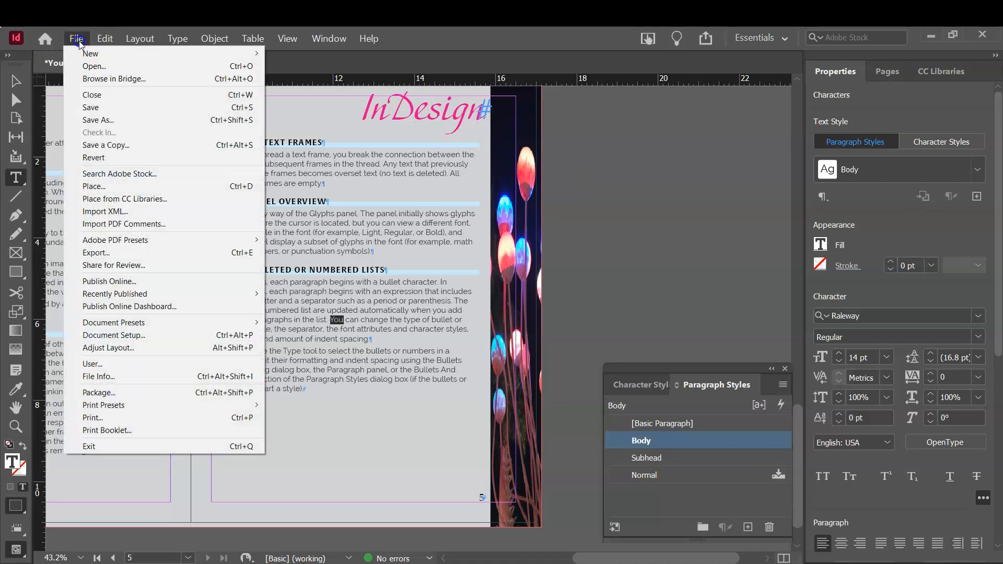
pyautogui.click(90, 108)
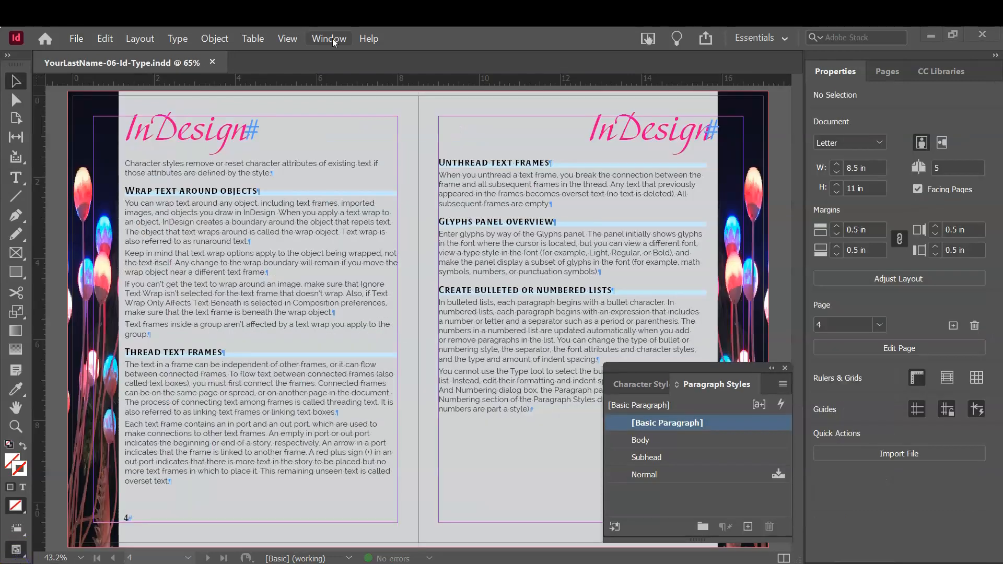
pyautogui.click(332, 39)
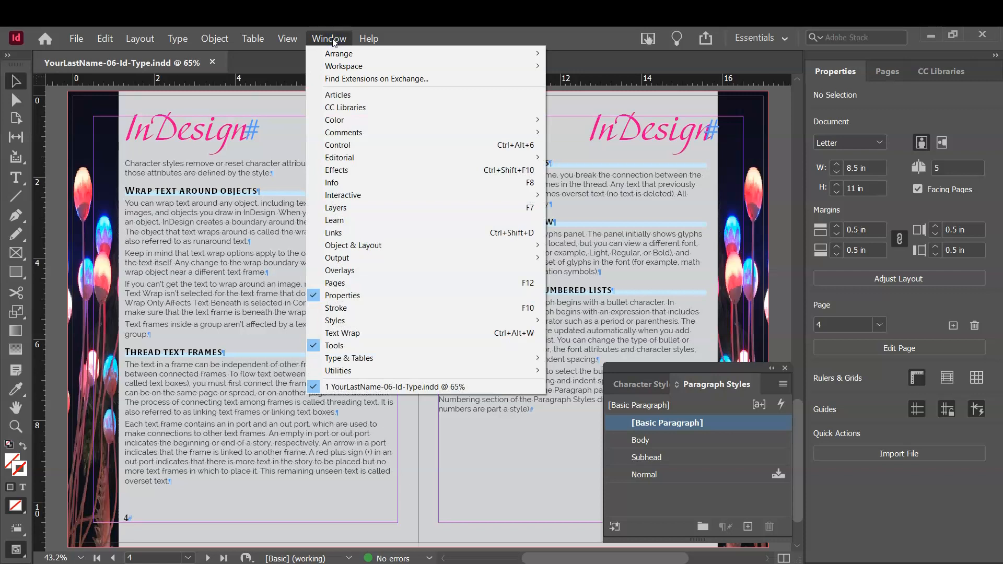
pyautogui.click(348, 233)
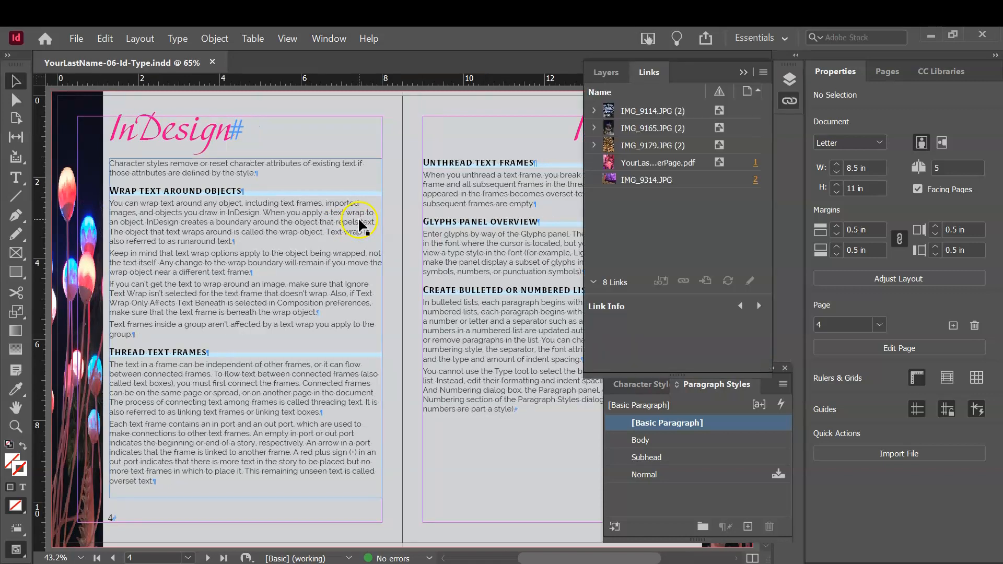
# Embed the IMG_9314.JPG link from the panel menu and save the document
pyautogui.click(679, 180)
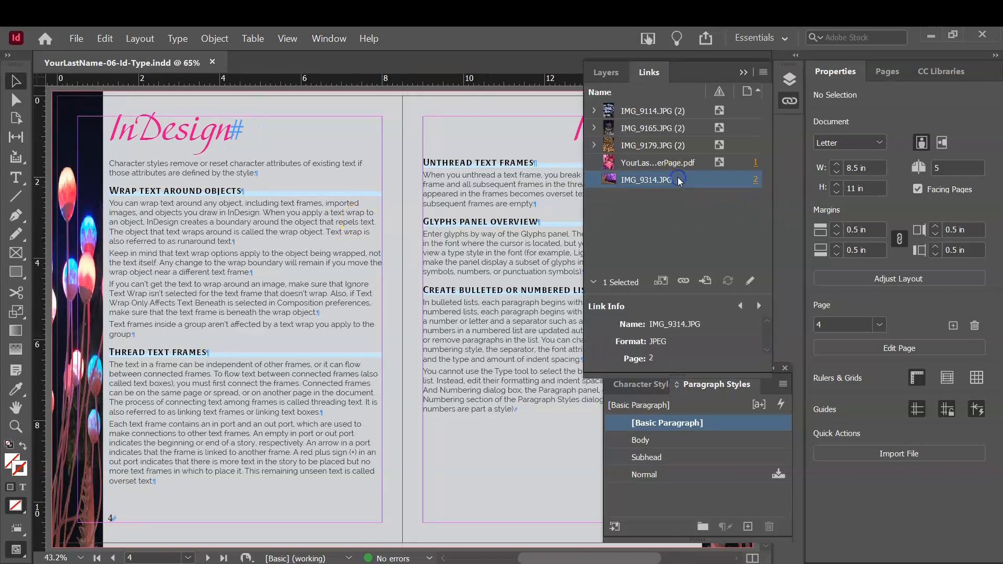
pyautogui.click(763, 73)
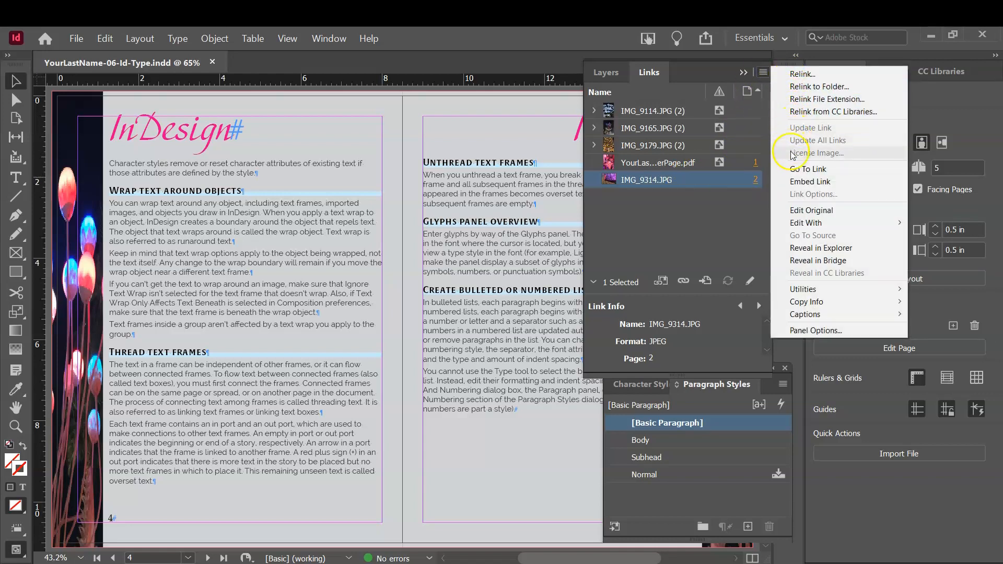
pyautogui.click(840, 184)
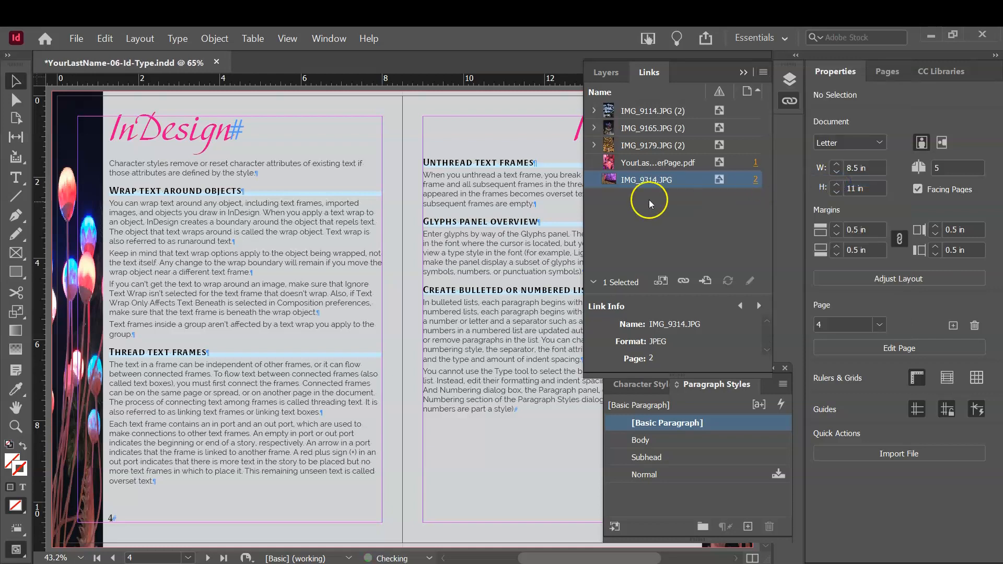
pyautogui.click(76, 38)
pyautogui.click(91, 107)
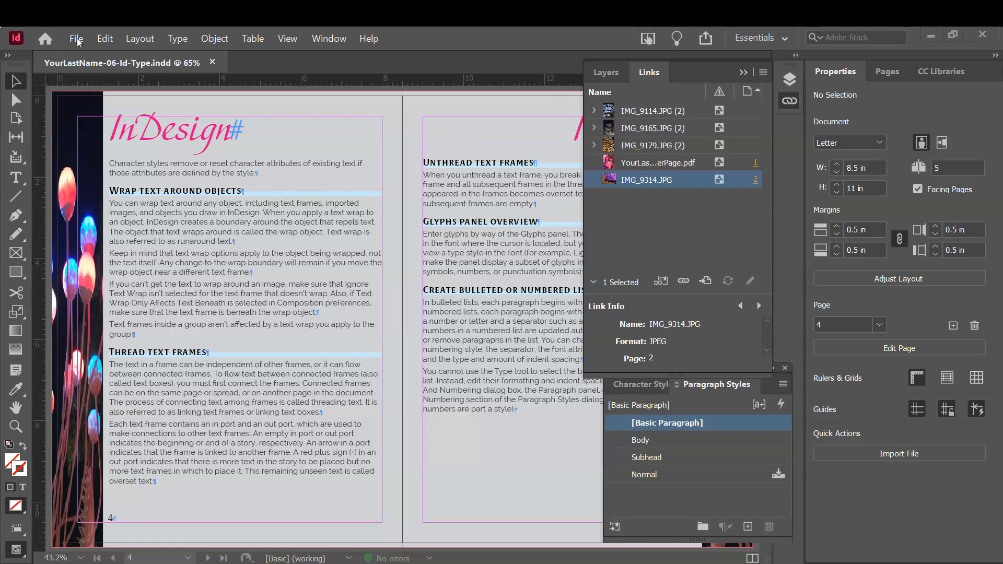
# Export with the [High Quality Print] preset as YourLastName-06-Id-Type.pdf in Lab06-Id-Type
pyautogui.click(76, 40)
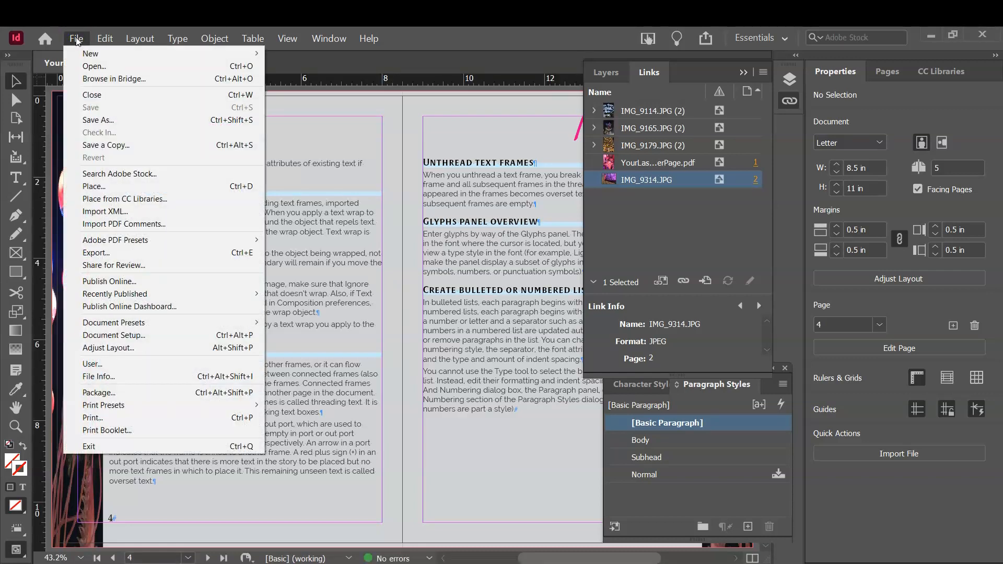
pyautogui.moveTo(154, 241)
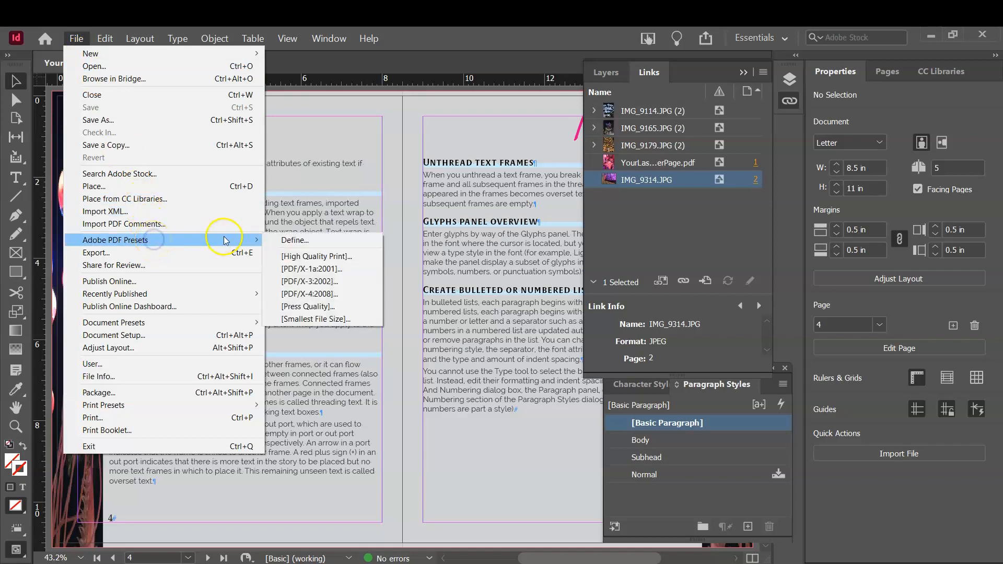
pyautogui.click(353, 258)
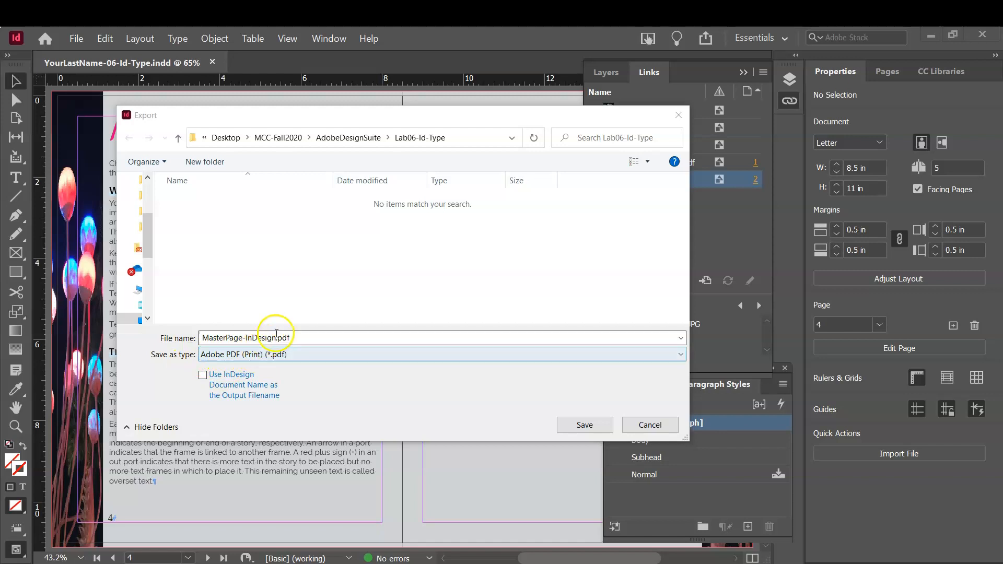
pyautogui.click(275, 338)
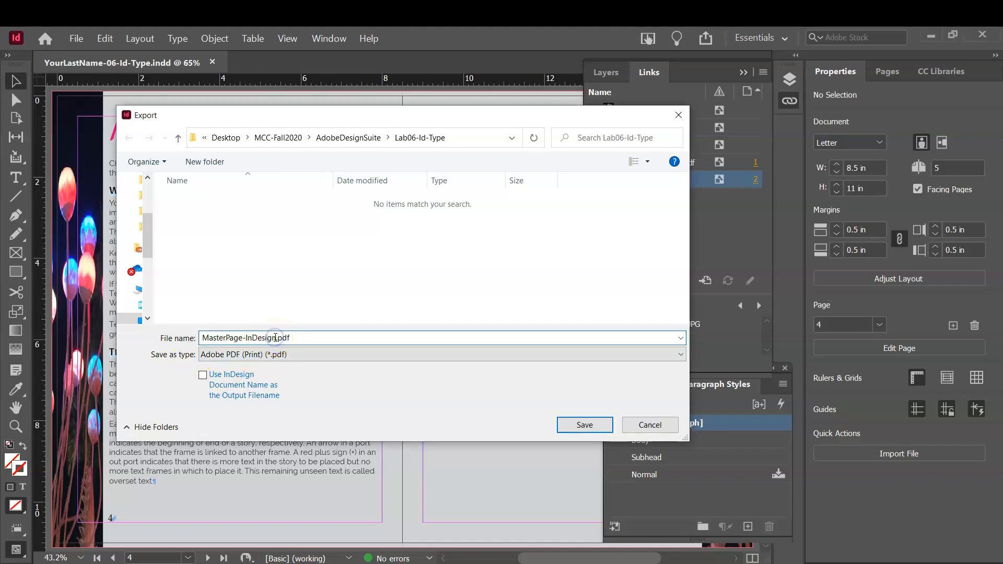
pyautogui.moveTo(277, 338); pyautogui.dragTo(168, 337)
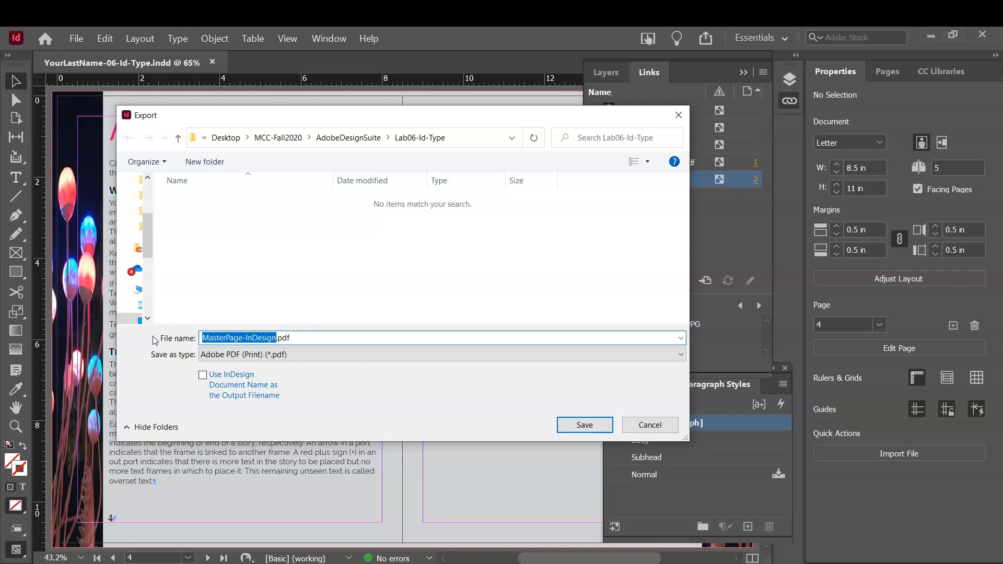
pyautogui.write('You')
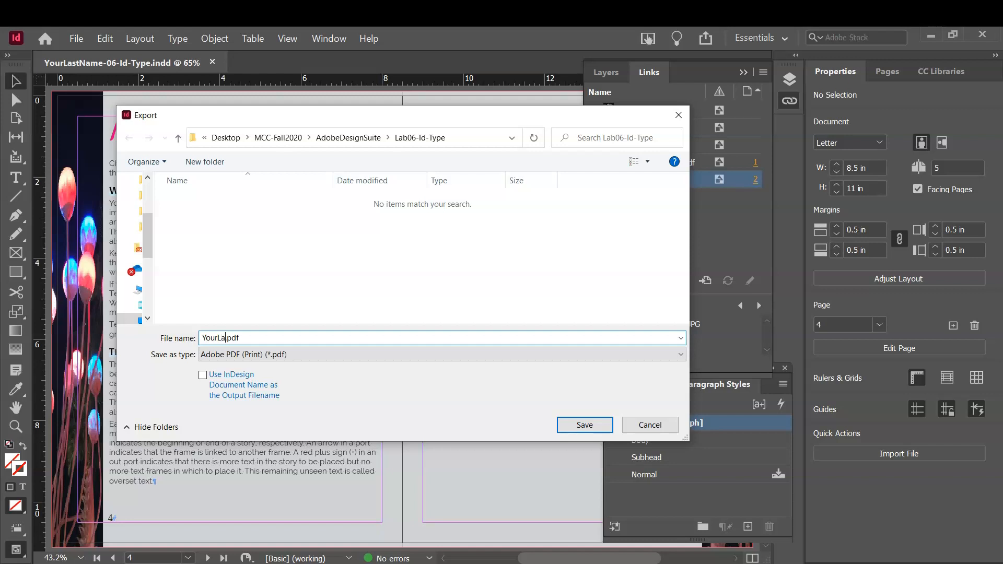
pyautogui.write('rLastName-06-Id-Type')
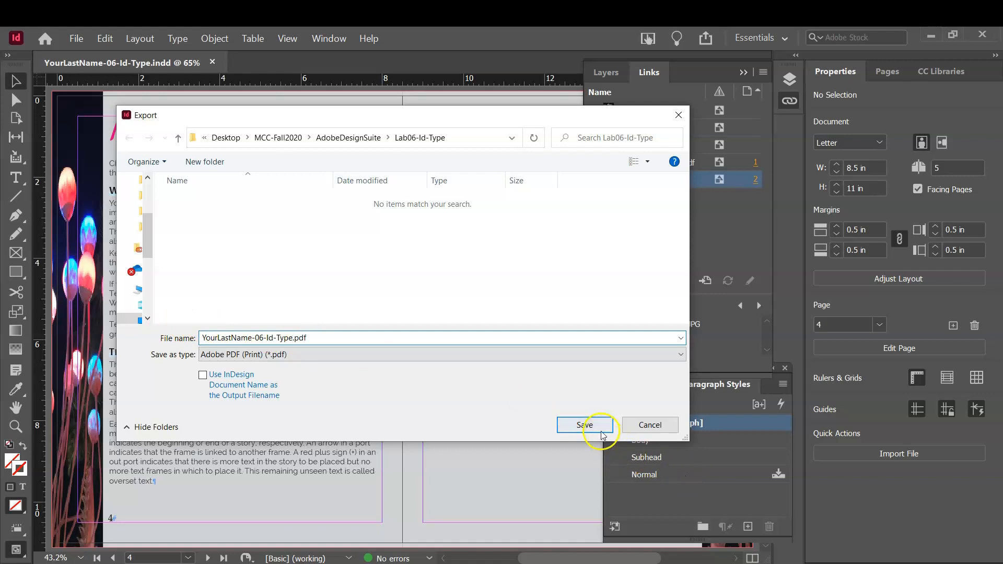
pyautogui.click(585, 424)
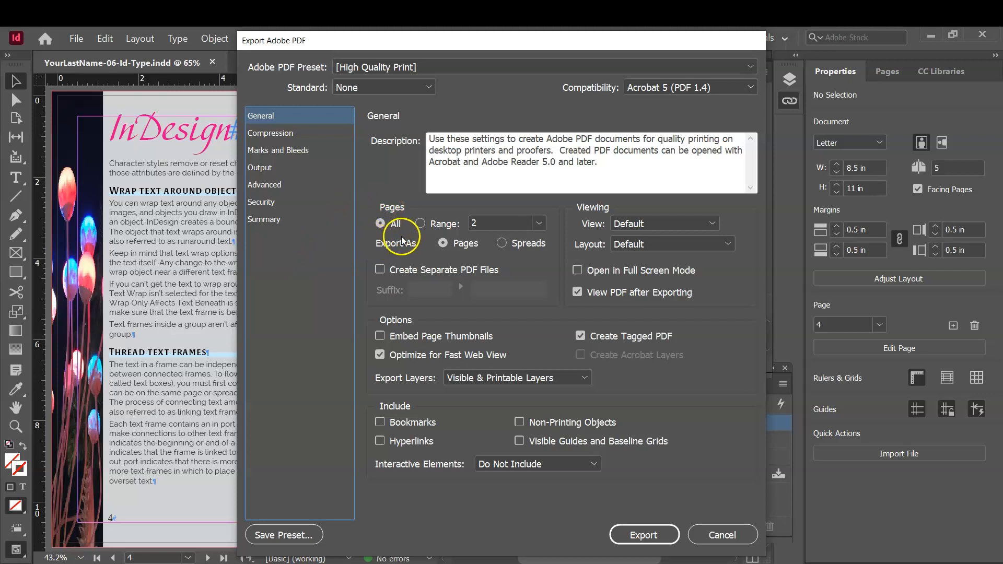
# Set Export As to Spreads and export the PDF
pyautogui.click(532, 245)
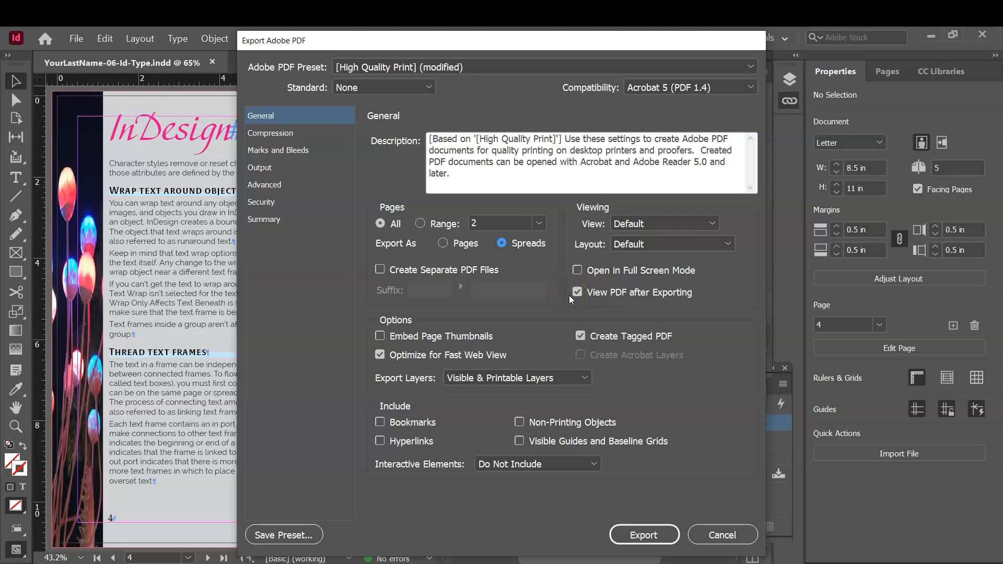
pyautogui.click(644, 533)
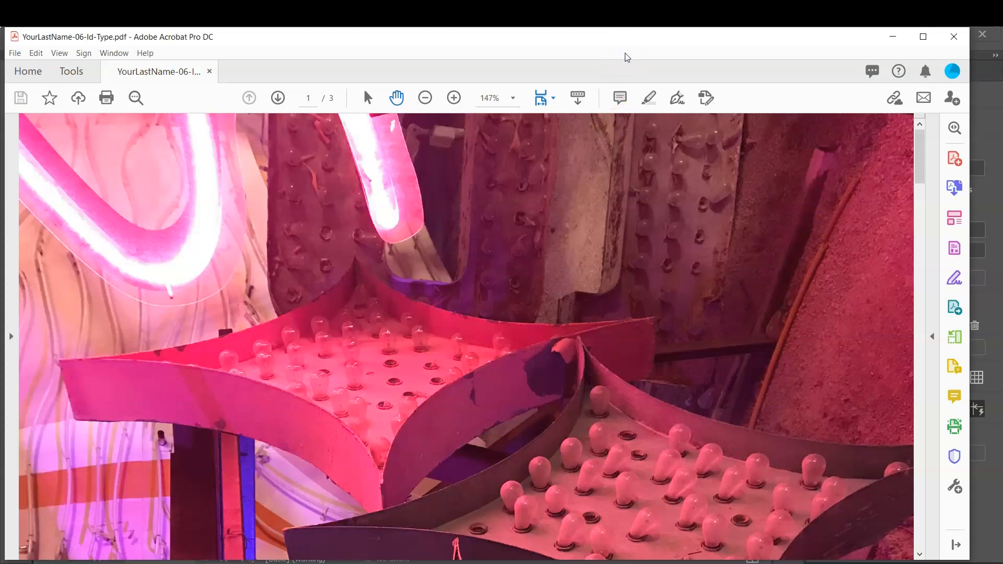
# Fit the page and review the PDF's spreads, then close it and minimize Acrobat
pyautogui.hotkey('ctrl', '0')
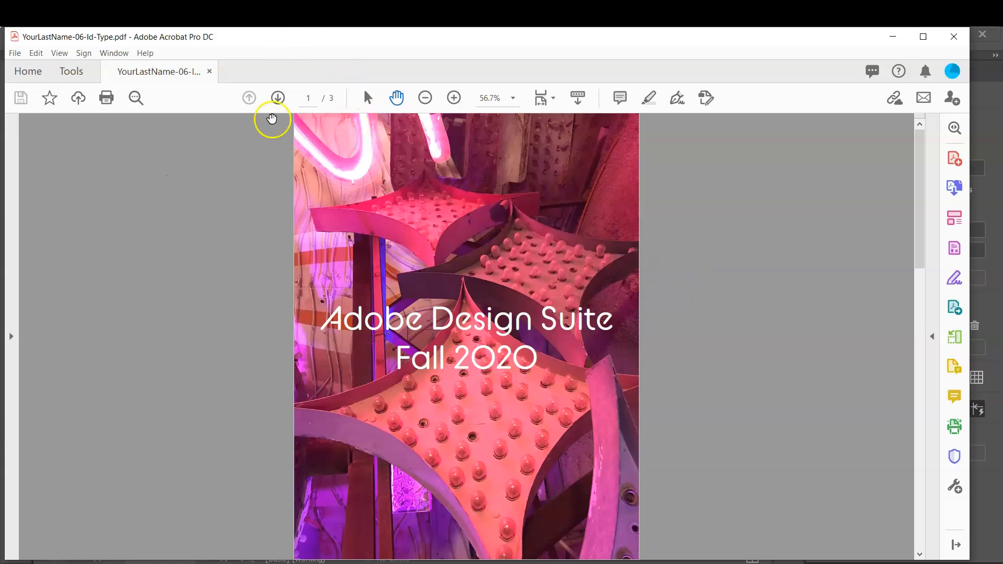
pyautogui.click(277, 98)
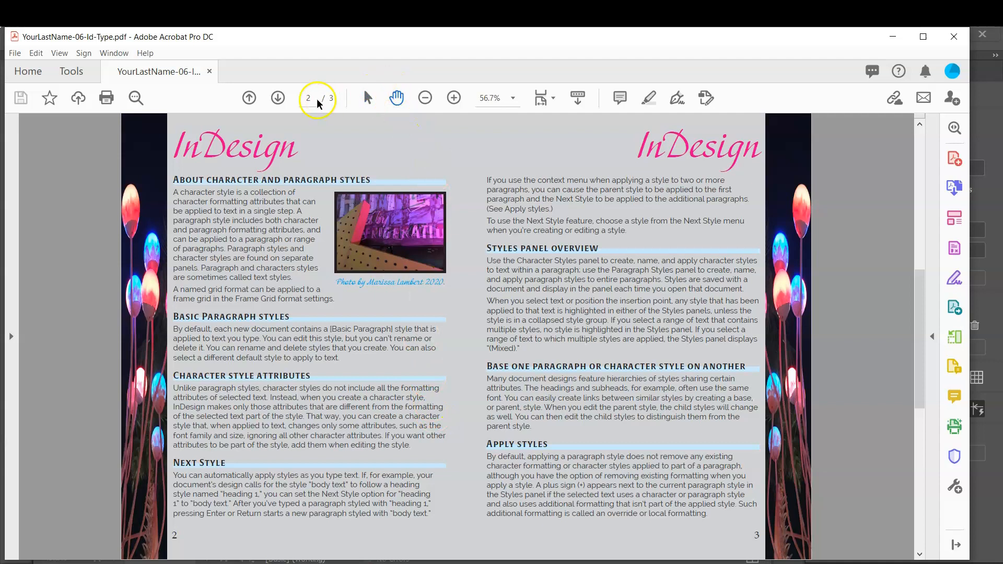
pyautogui.click(277, 98)
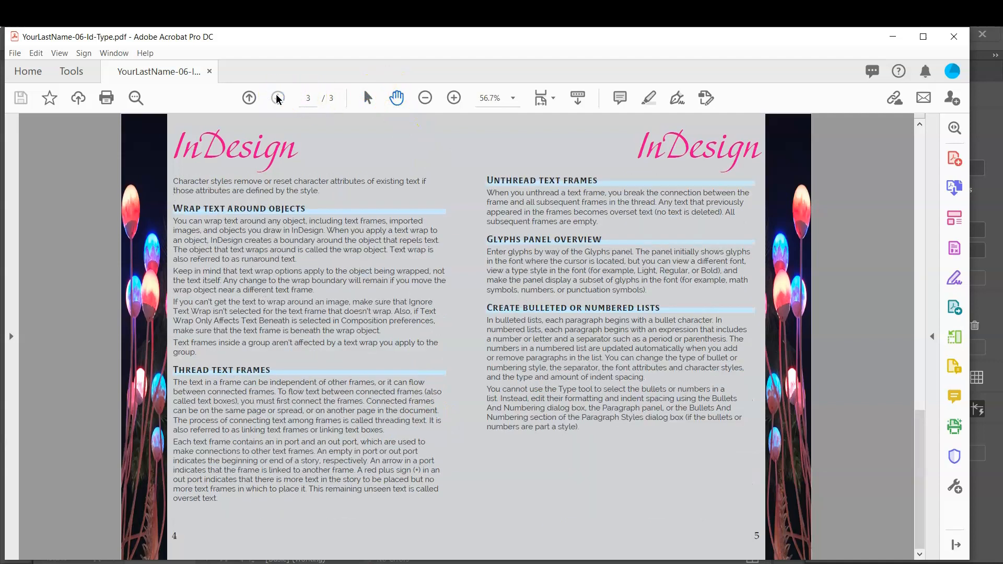
pyautogui.click(249, 98)
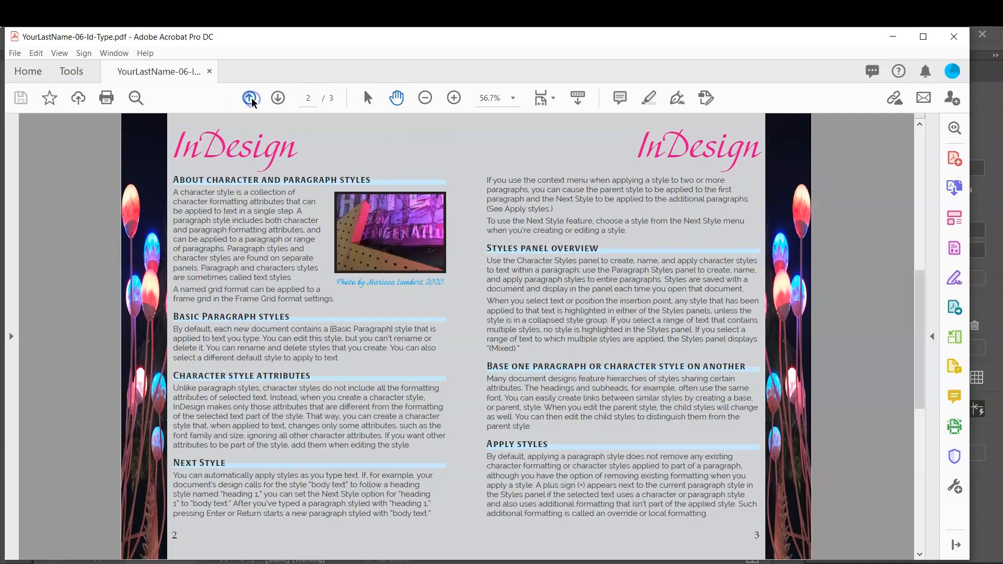
pyautogui.click(208, 72)
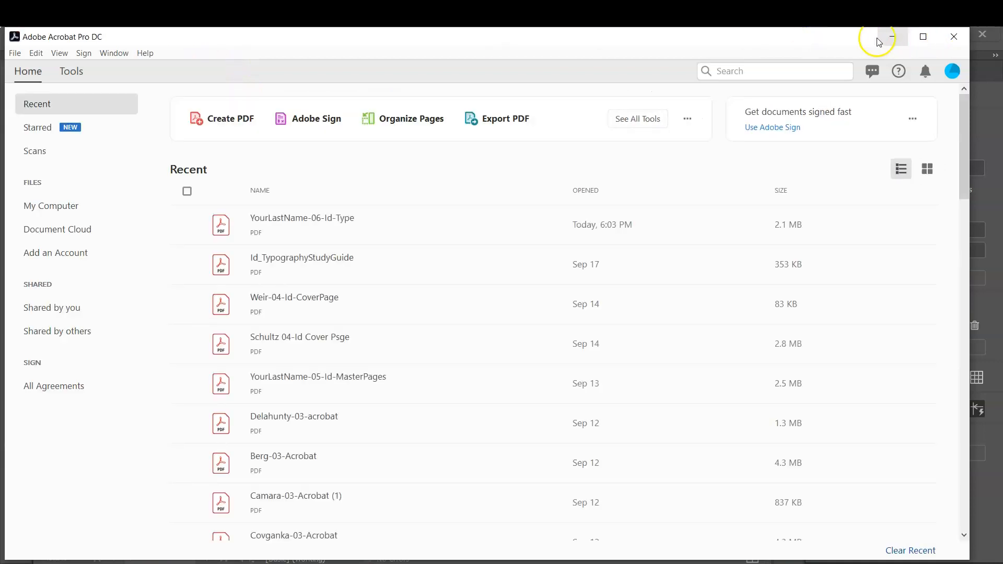
pyautogui.click(891, 38)
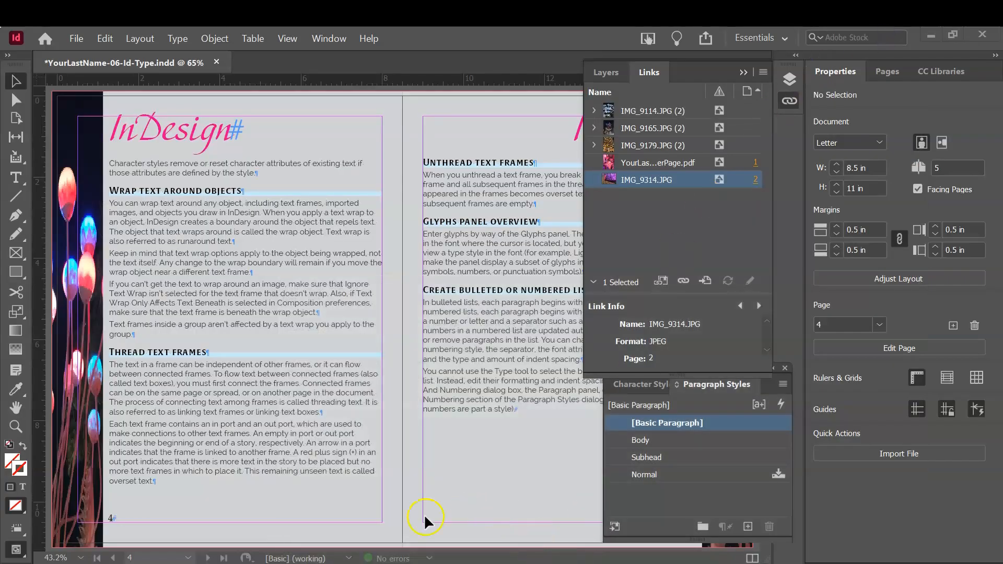
# Close YourLastName-06-Id-Type.indd, choosing Yes to save changes
pyautogui.click(217, 63)
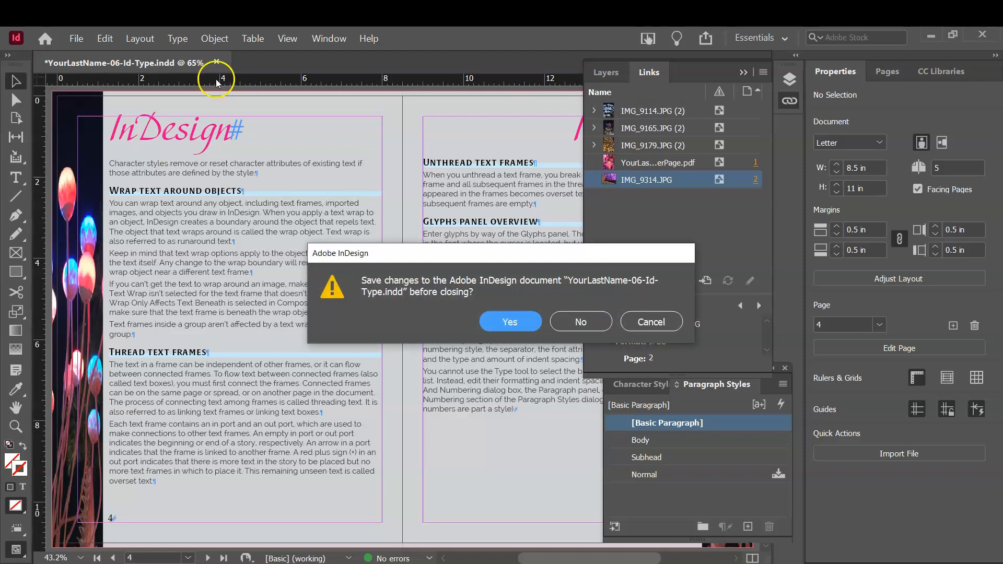
pyautogui.click(504, 320)
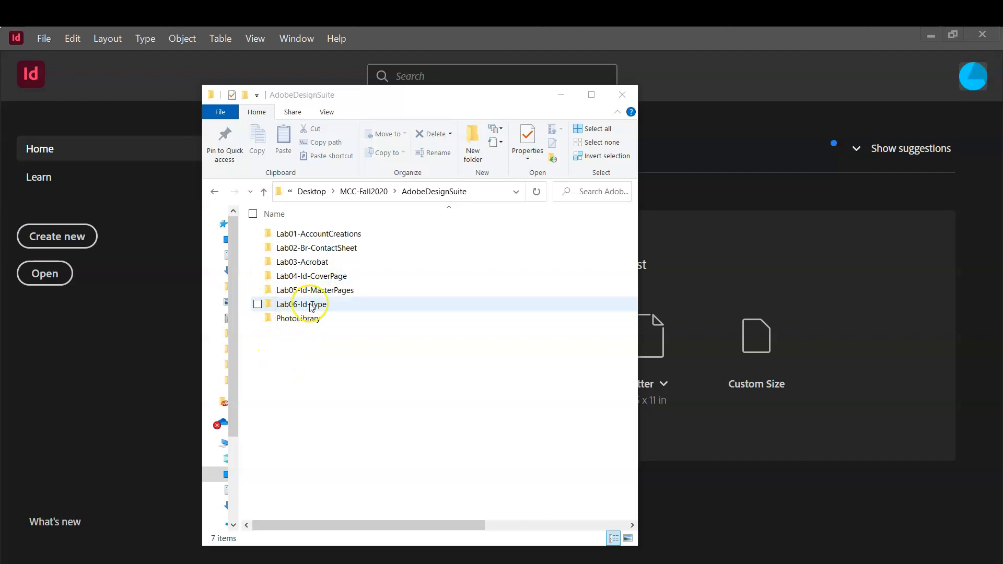
# Zip the INDD and PDF from Lab06-Id-Type into YourLastName-06-Id-Type.zip, then return to InDesign
pyautogui.doubleClick(267, 304)
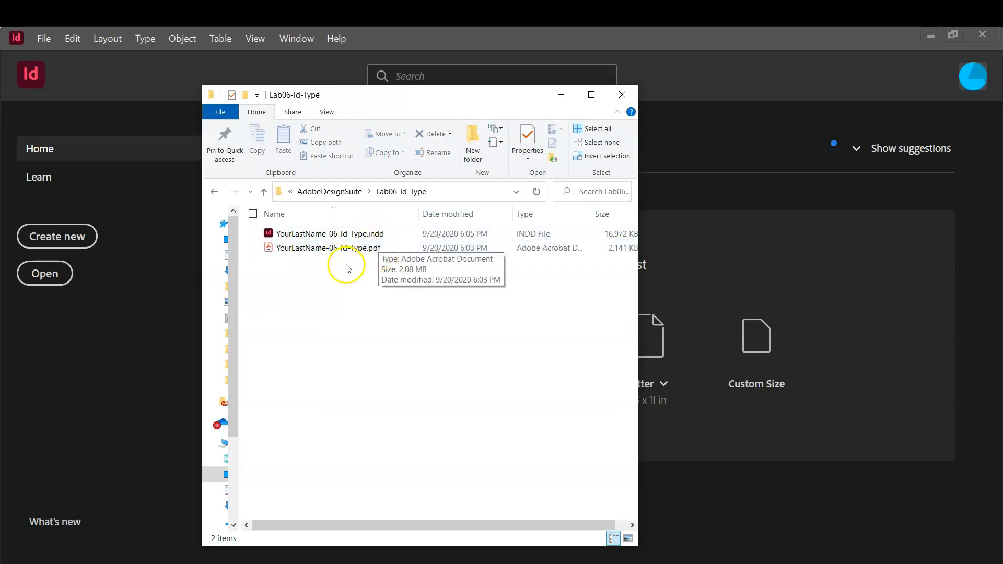
pyautogui.moveTo(348, 267); pyautogui.dragTo(309, 236)
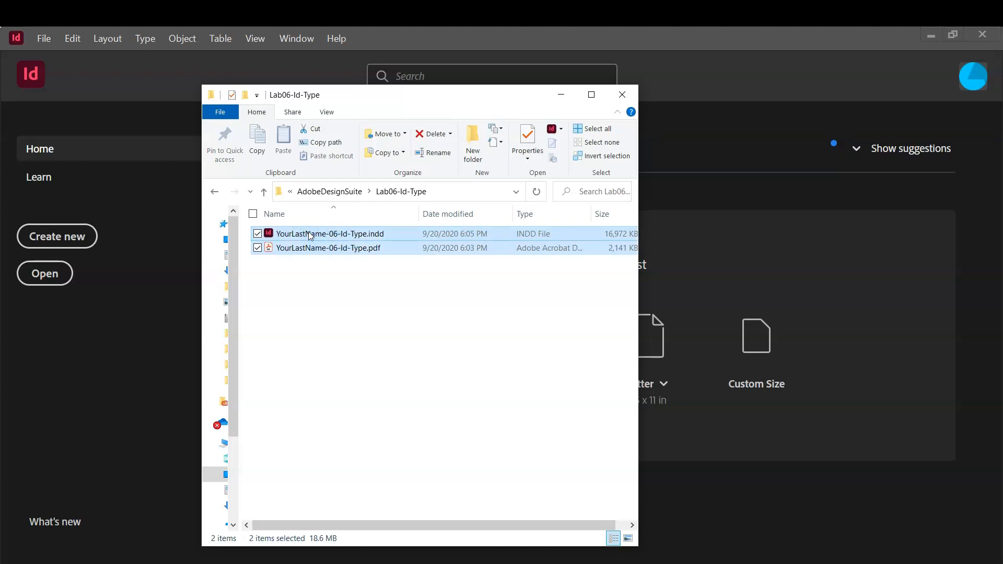
pyautogui.doubleClick(330, 230)
pyautogui.rightClick(330, 230)
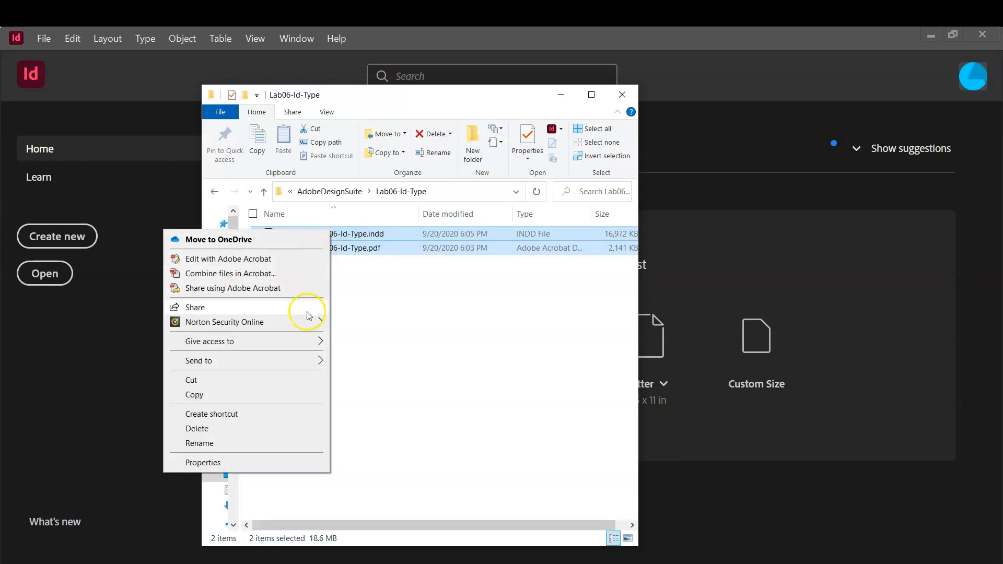
pyautogui.moveTo(320, 362)
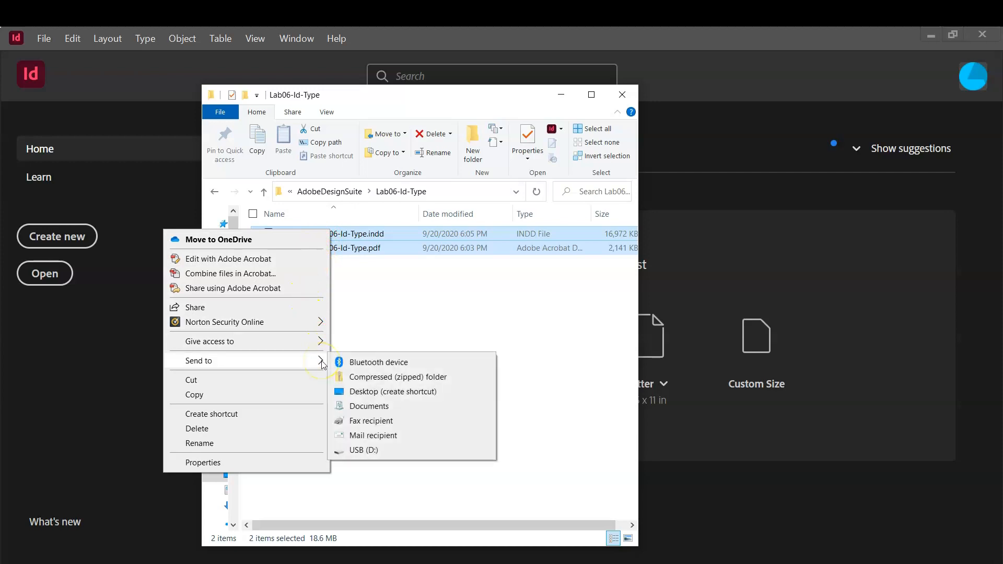
pyautogui.click(445, 378)
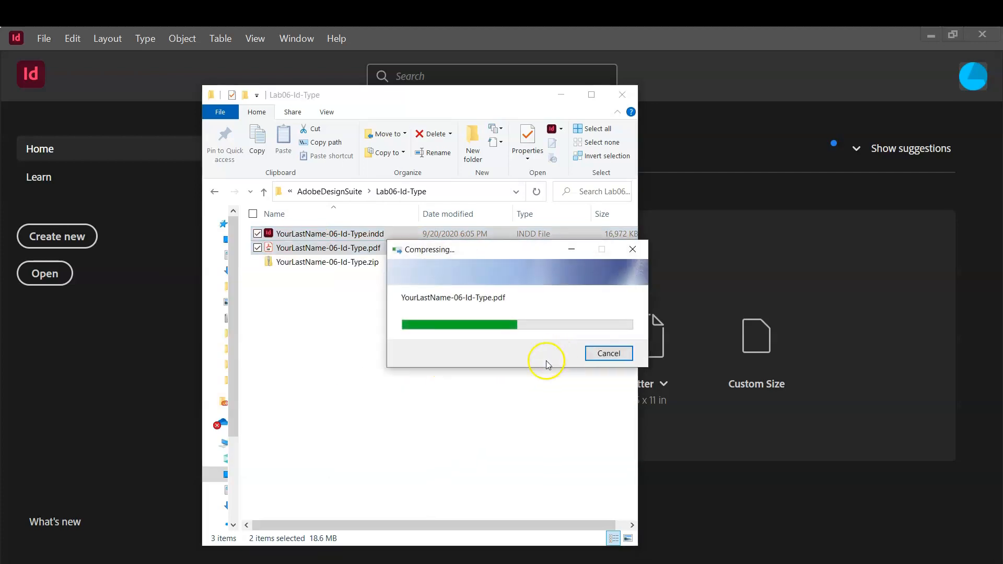
pyautogui.click(282, 288)
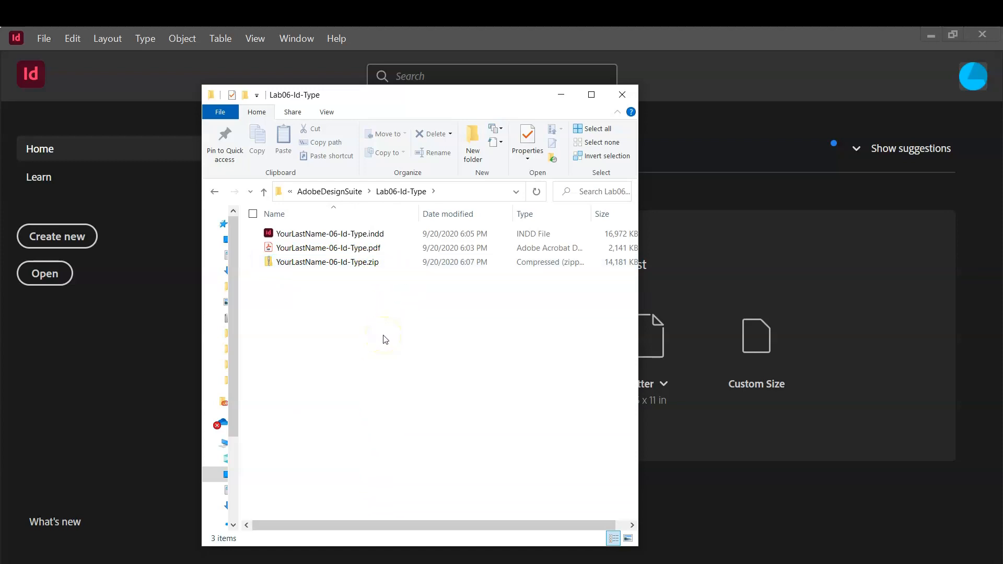
pyautogui.click(80, 433)
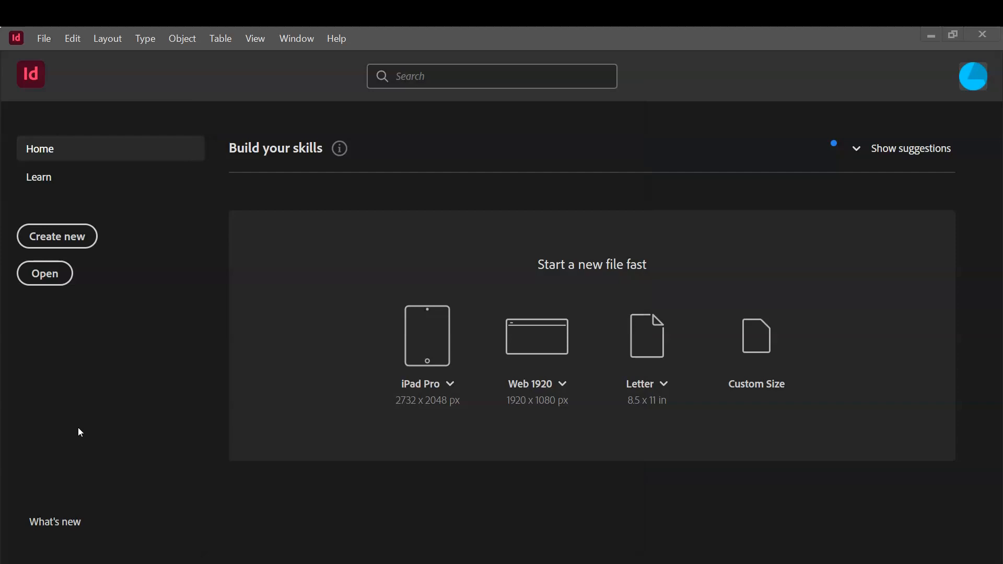